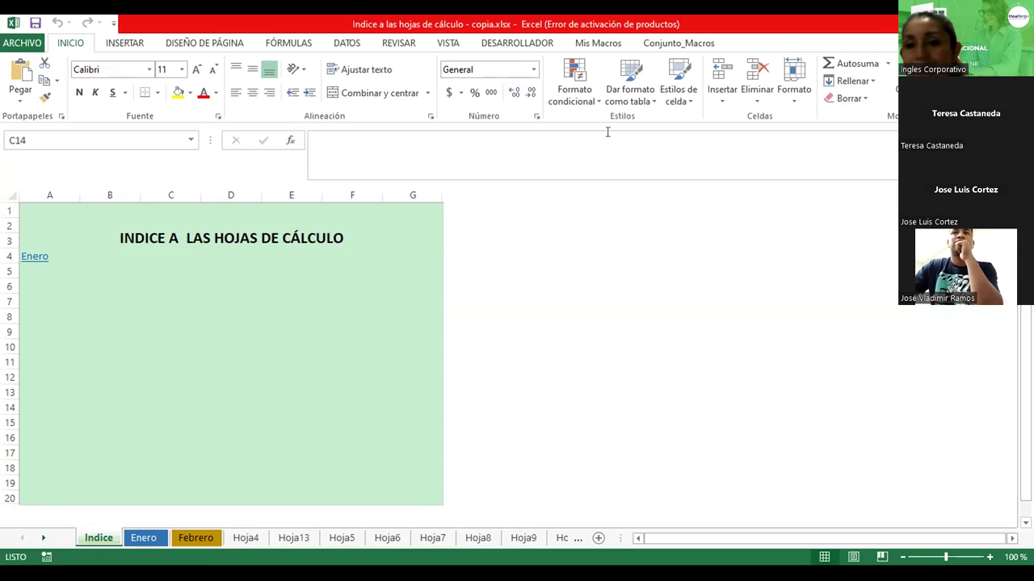
# Zoom the Indice sheet to 130% and bring row 1 back into view
pyautogui.click(106, 335)
pyautogui.scroll(3, 233, 305)
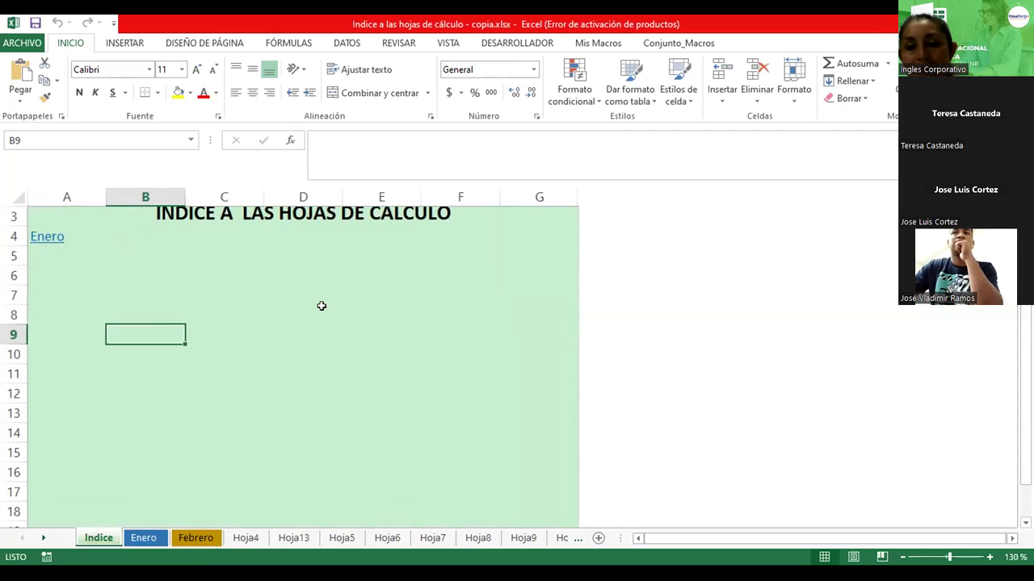
pyautogui.scroll(1, 321, 306)
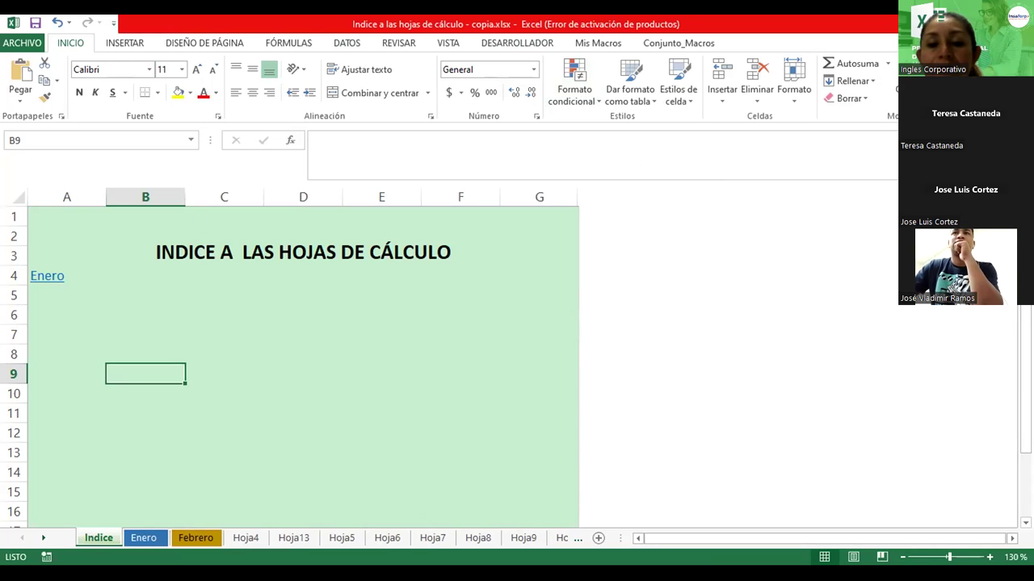
# Browse the sheet tabs from Indice through Enero, Febrero and Hoja4 to Hoja7
pyautogui.doubleClick(98, 539)
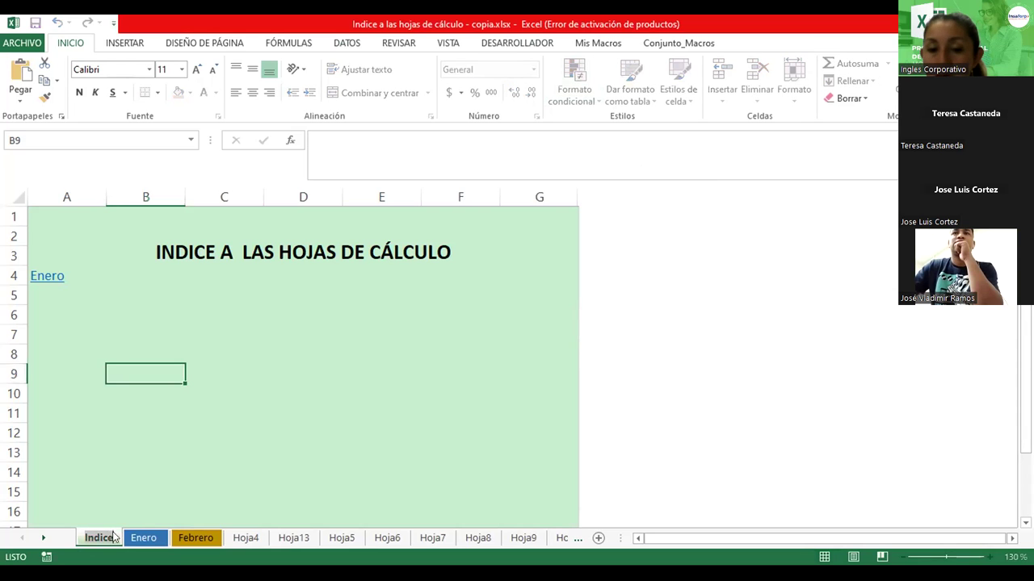
pyautogui.click(154, 540)
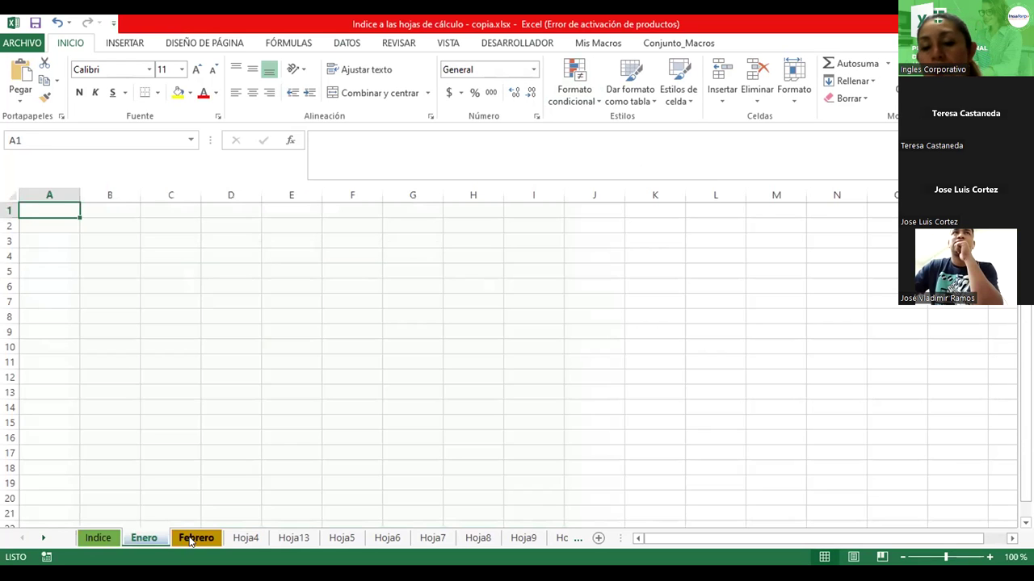
pyautogui.click(192, 539)
pyautogui.click(255, 543)
pyautogui.click(292, 539)
pyautogui.click(340, 540)
pyautogui.click(387, 539)
pyautogui.click(432, 539)
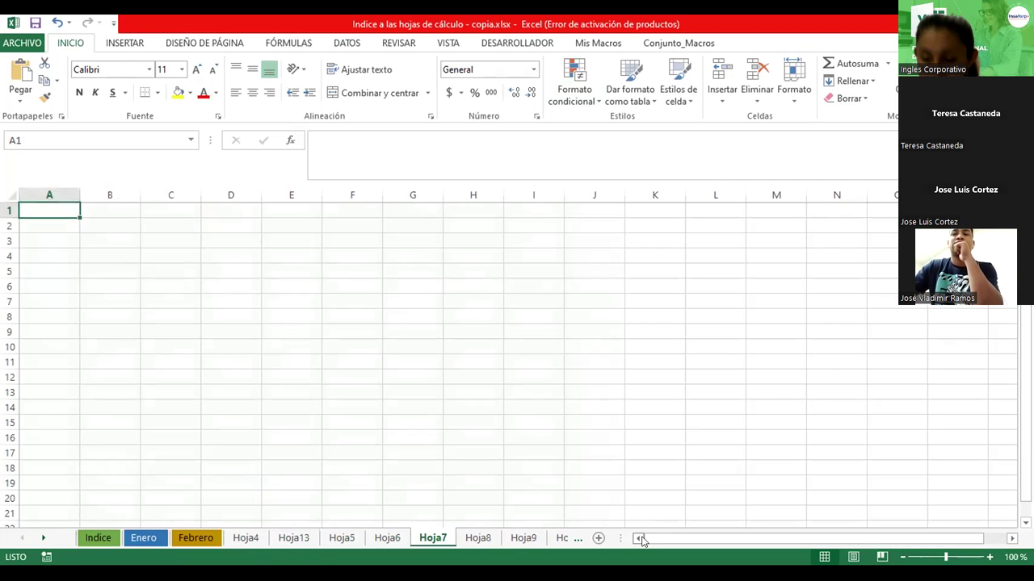
pyautogui.moveTo(620, 539); pyautogui.dragTo(719, 538)
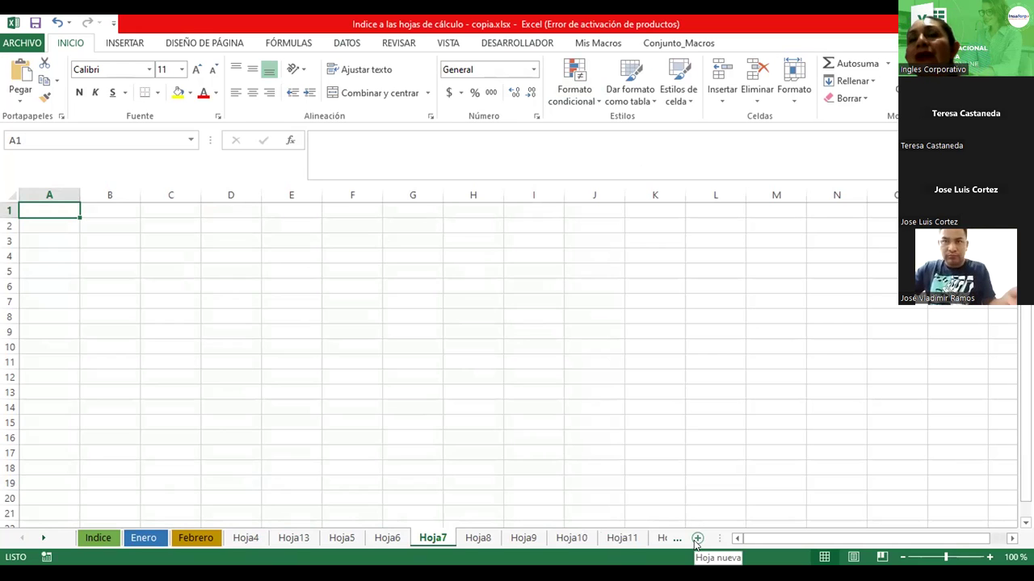
# Step through every sheet from Enero to the last one, Hoja12
pyautogui.click(133, 540)
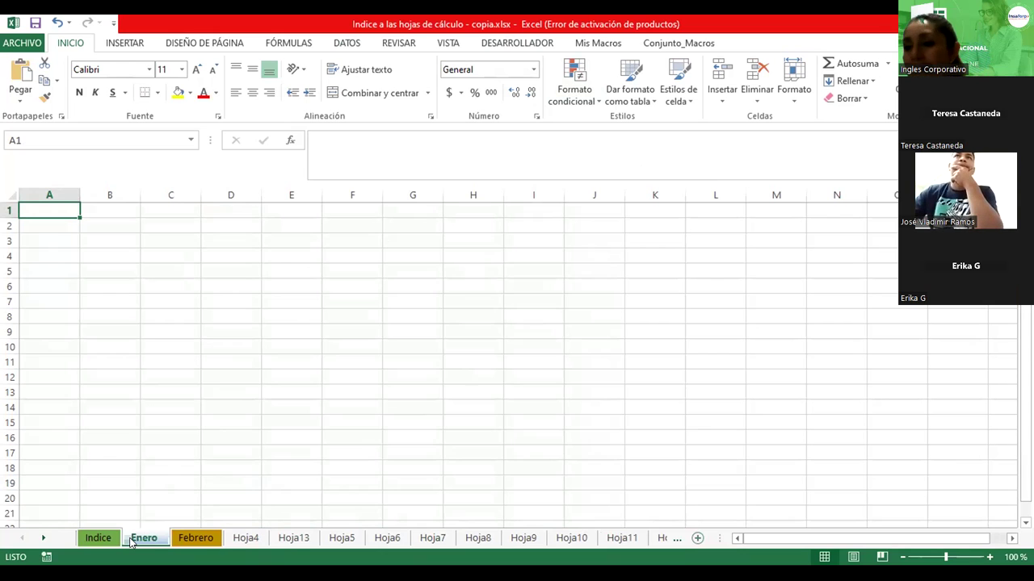
pyautogui.click(198, 539)
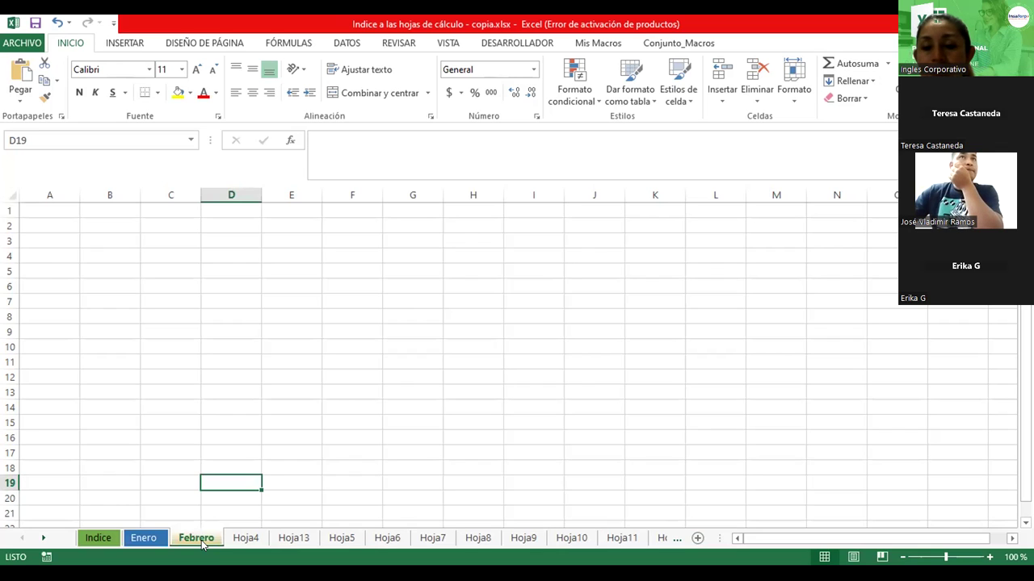
pyautogui.click(244, 539)
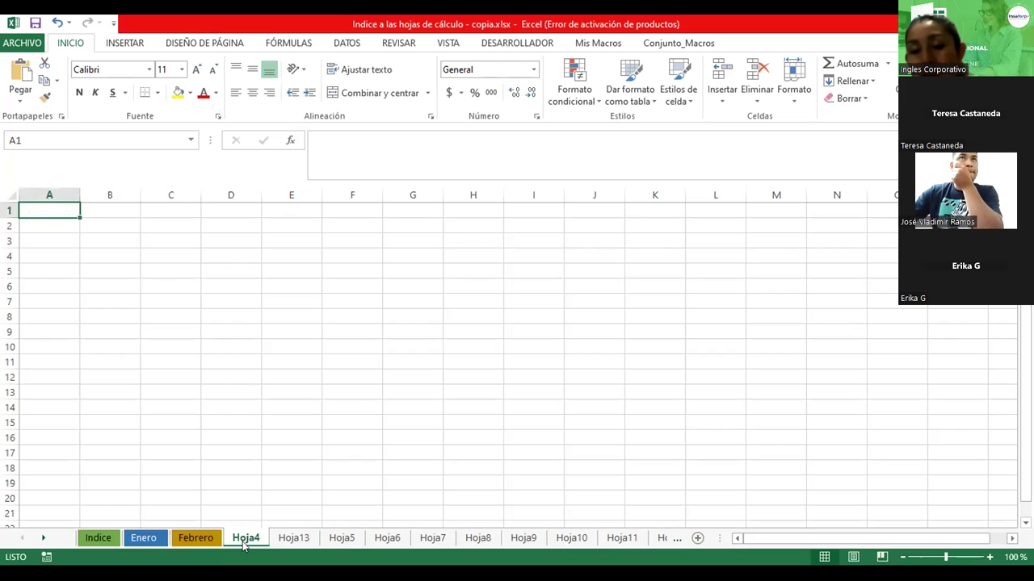
pyautogui.click(288, 539)
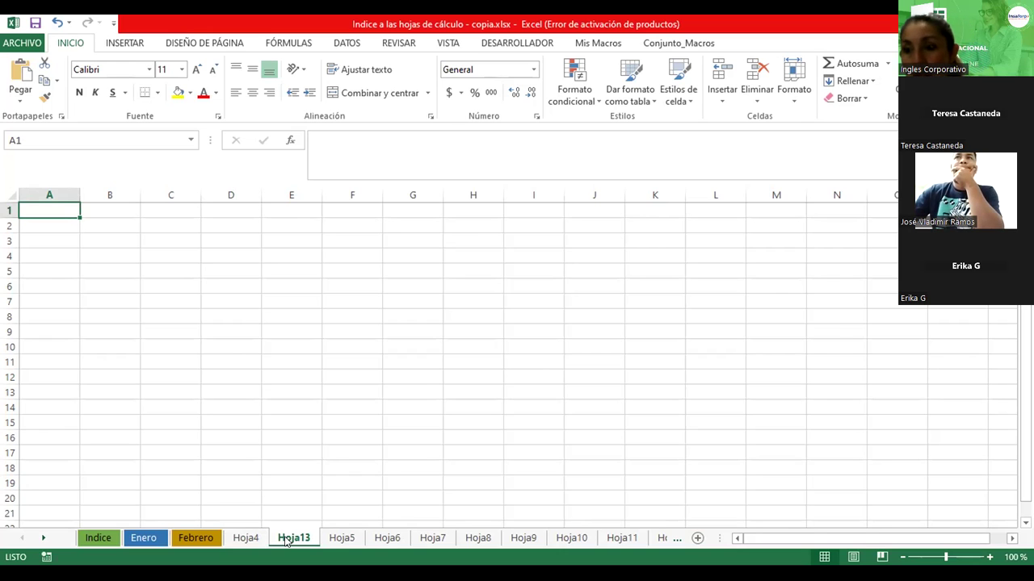
pyautogui.click(337, 541)
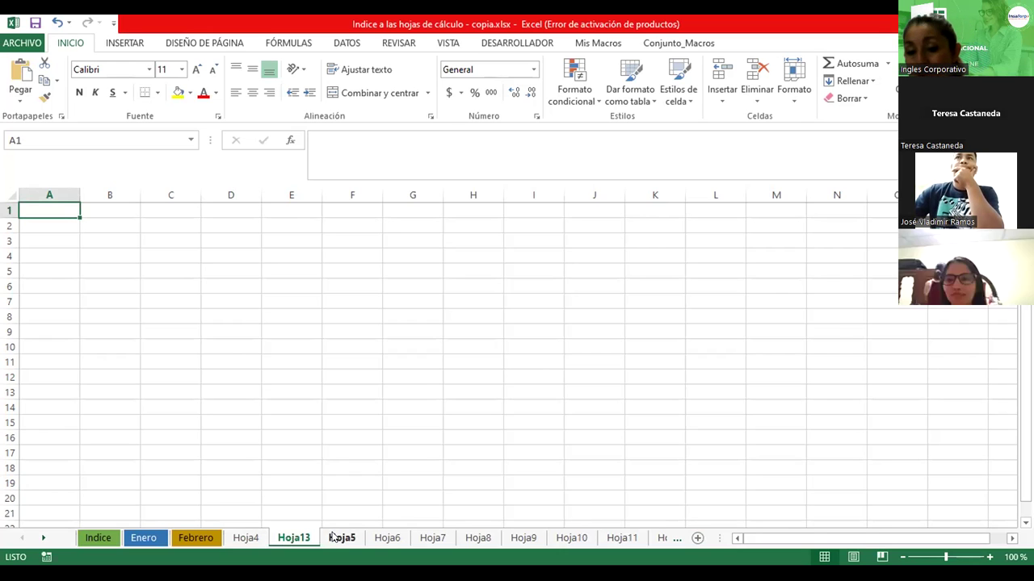
pyautogui.click(387, 540)
pyautogui.click(432, 540)
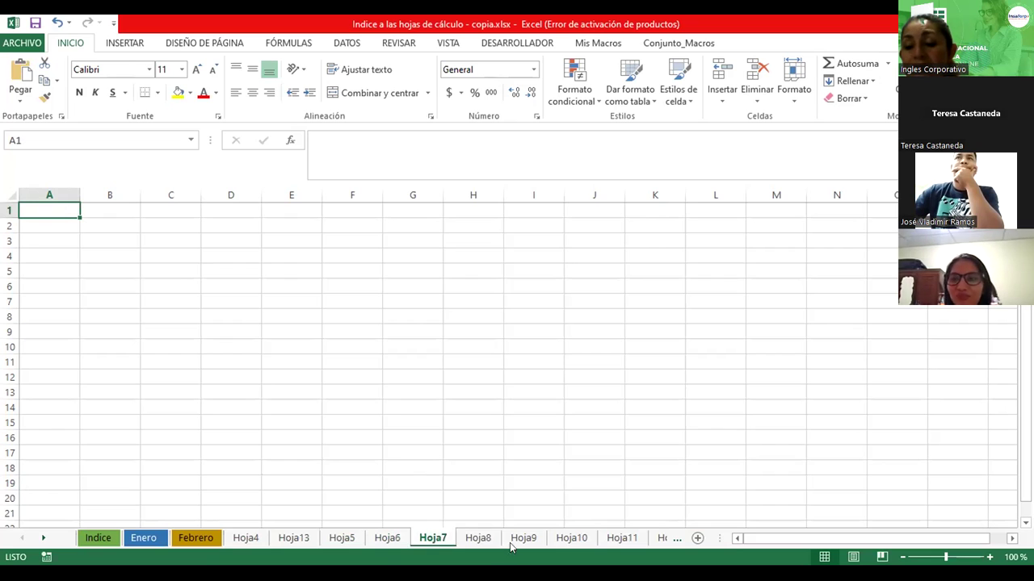
pyautogui.click(477, 540)
pyautogui.click(523, 540)
pyautogui.click(571, 539)
pyautogui.click(620, 540)
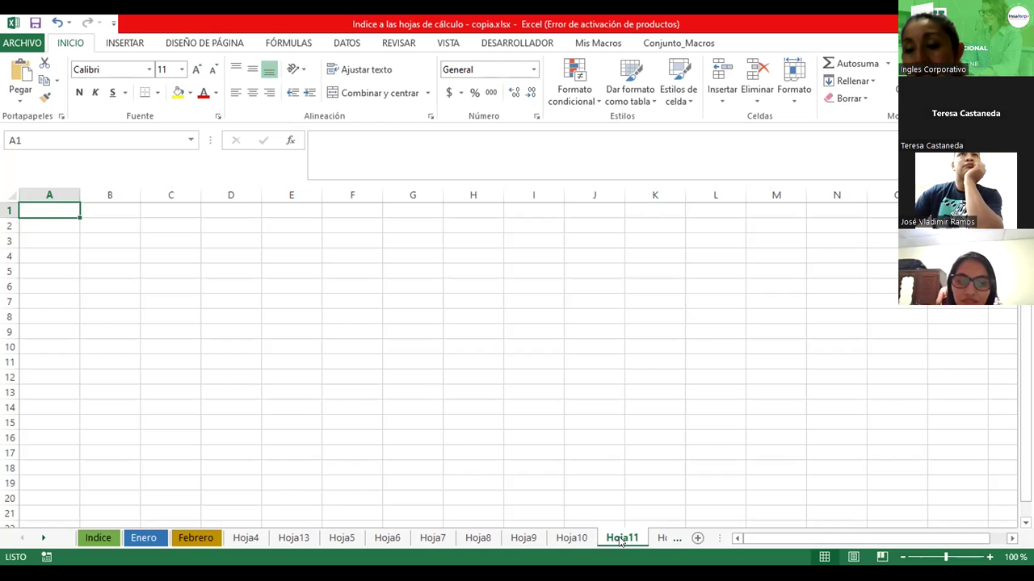
pyautogui.click(662, 539)
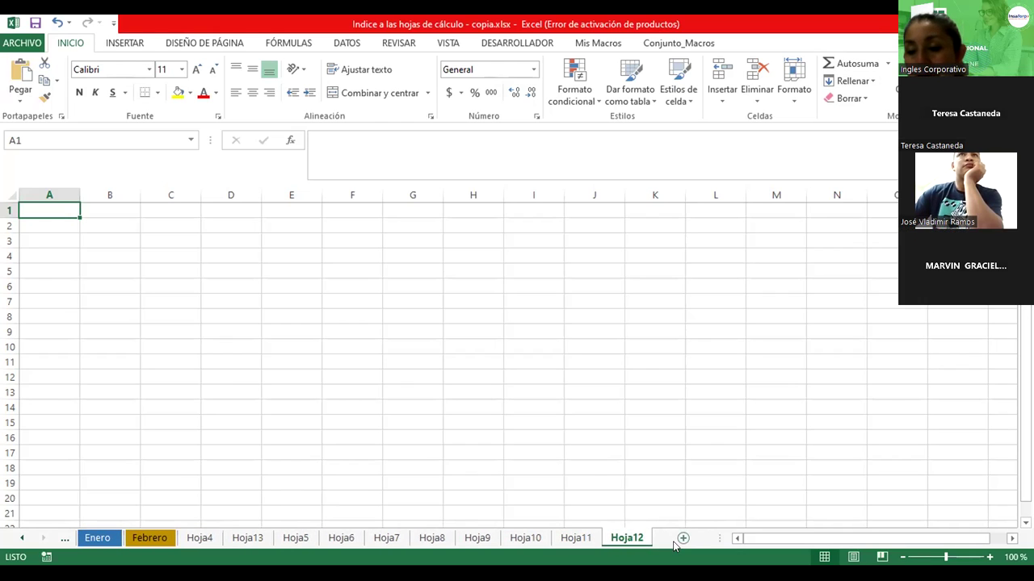
# Add two new blank sheets at the end, then go back to Indice
pyautogui.click(682, 539)
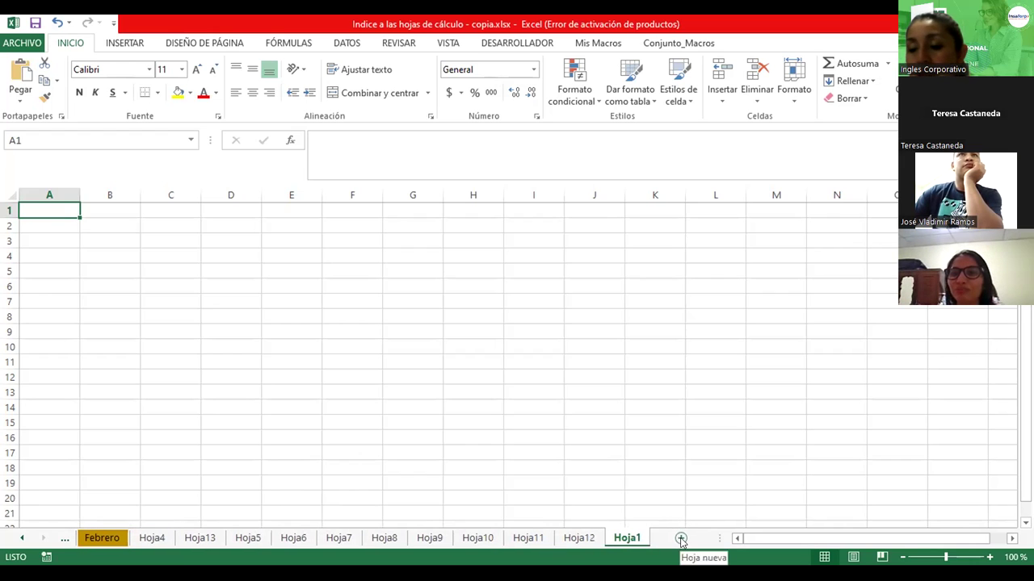
pyautogui.click(681, 538)
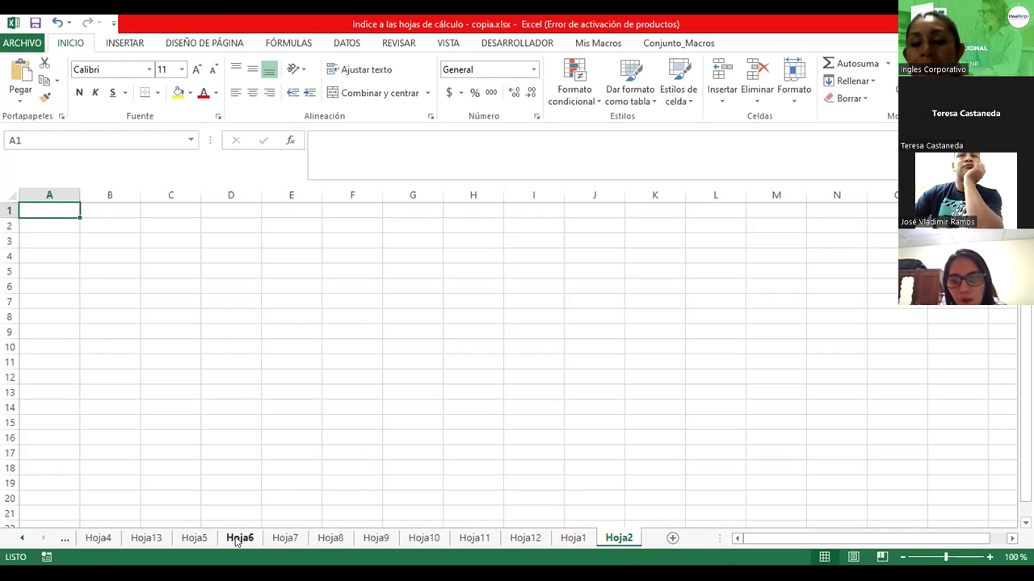
pyautogui.click(65, 540)
pyautogui.click(65, 539)
pyautogui.click(64, 540)
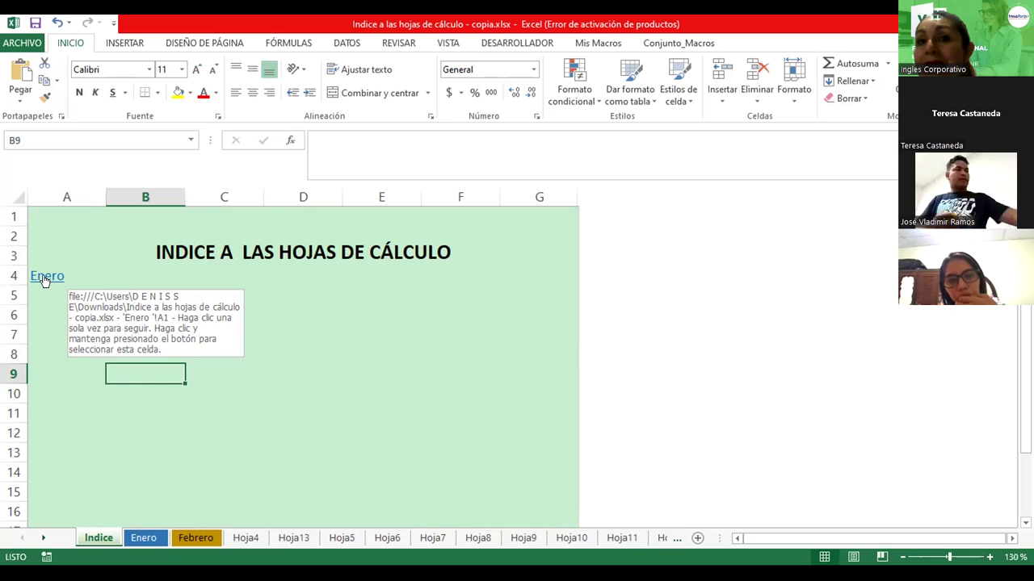
# Follow the Enero link in A4, return to Indice, and select cells A5, A7 and A12
pyautogui.click(45, 278)
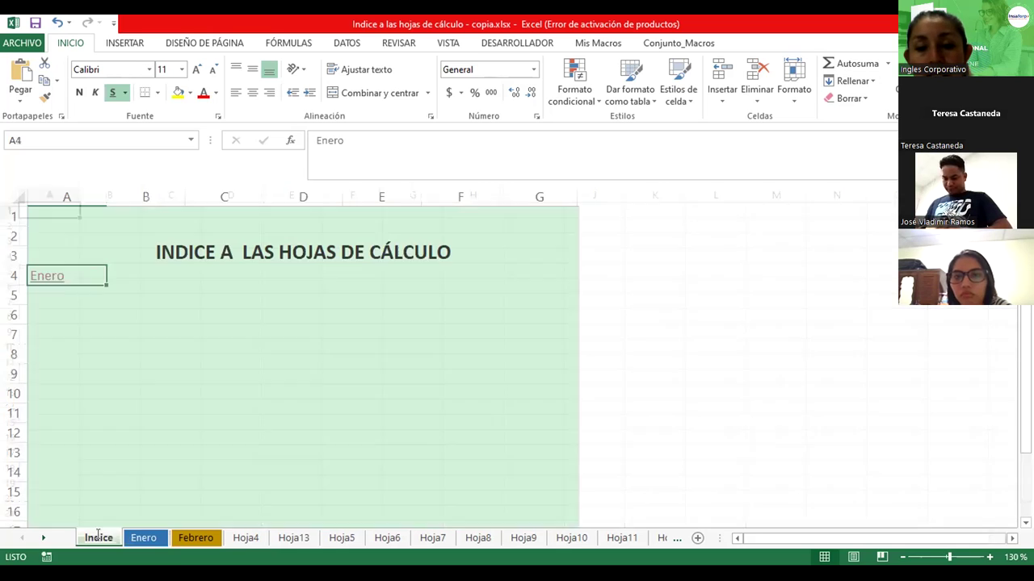
pyautogui.click(100, 537)
pyautogui.doubleClick(69, 297)
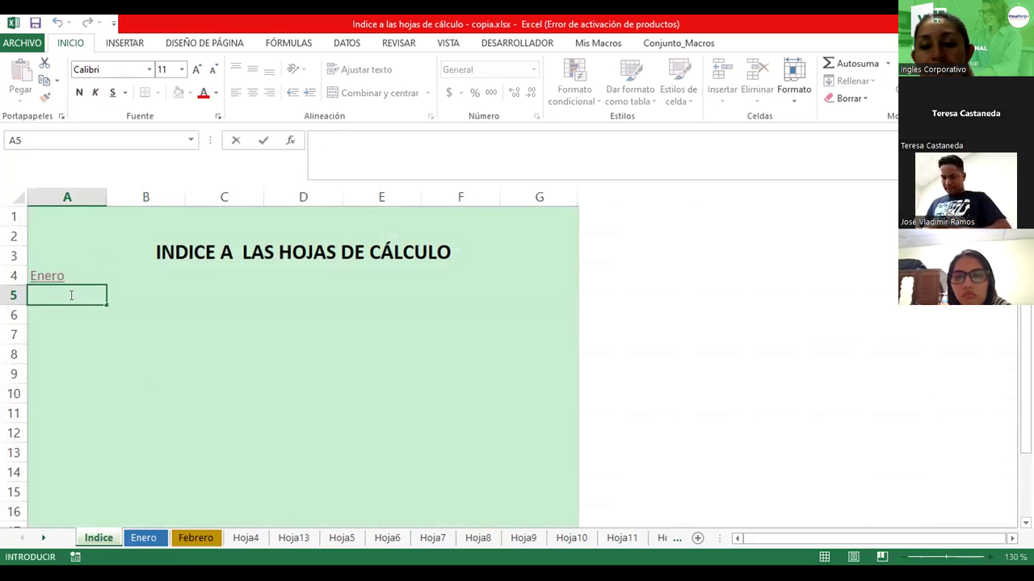
pyautogui.click(65, 315)
pyautogui.click(61, 336)
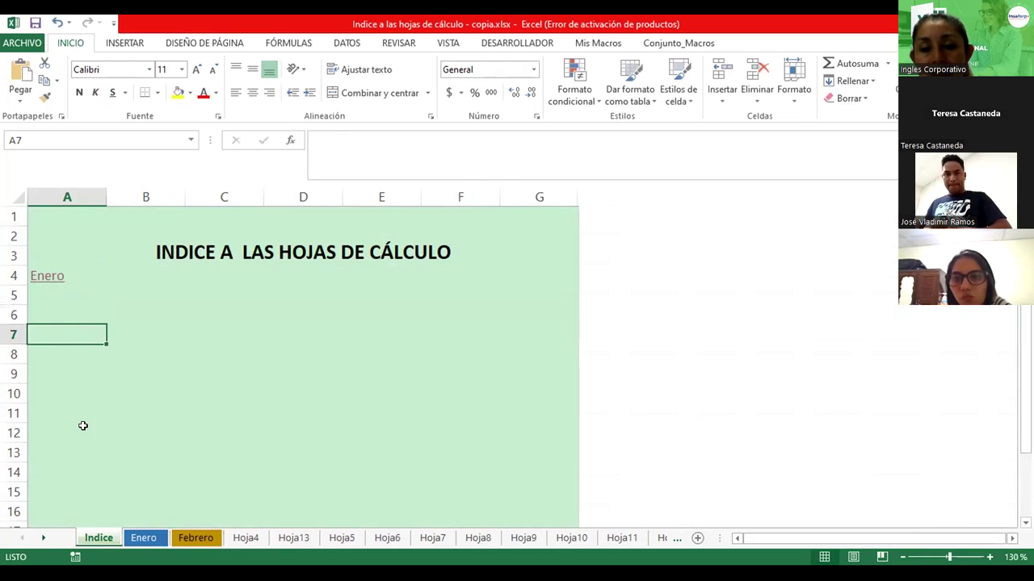
pyautogui.click(83, 425)
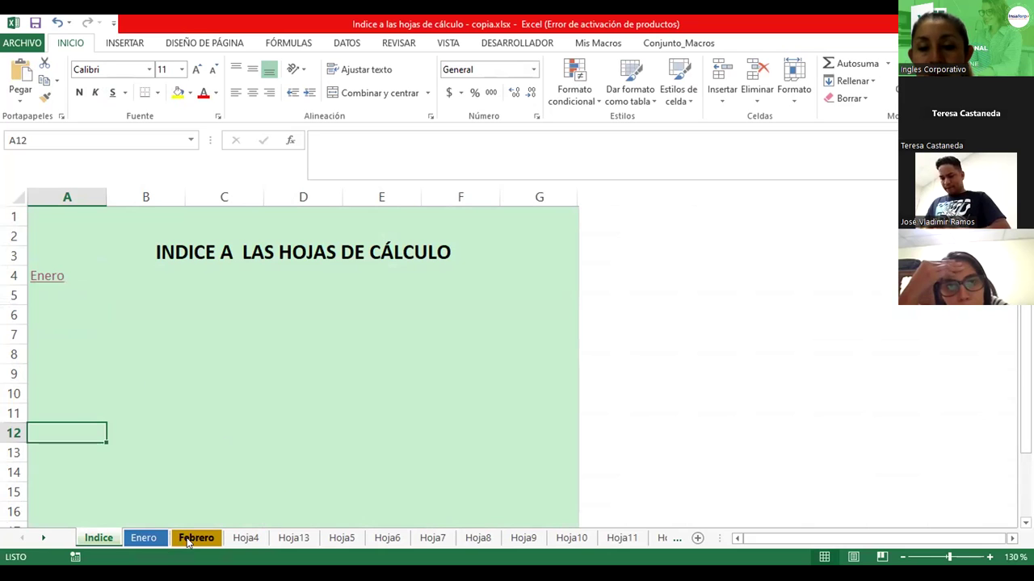
# Rename Hoja4, the following sheet and Hoja5 to Marzo, Abril and Mayo
pyautogui.click(257, 539)
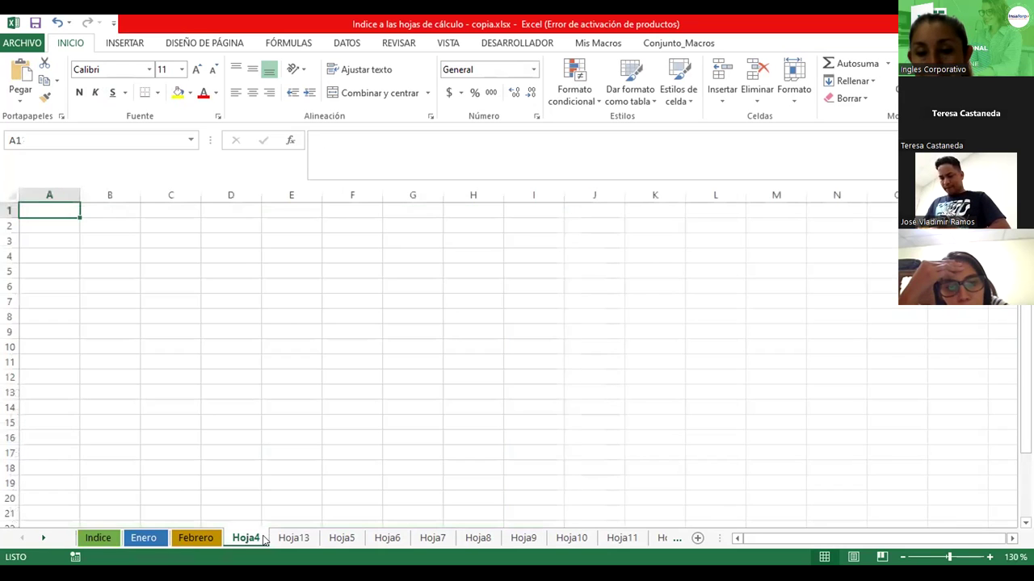
pyautogui.doubleClick(260, 539)
pyautogui.write('Marzo')
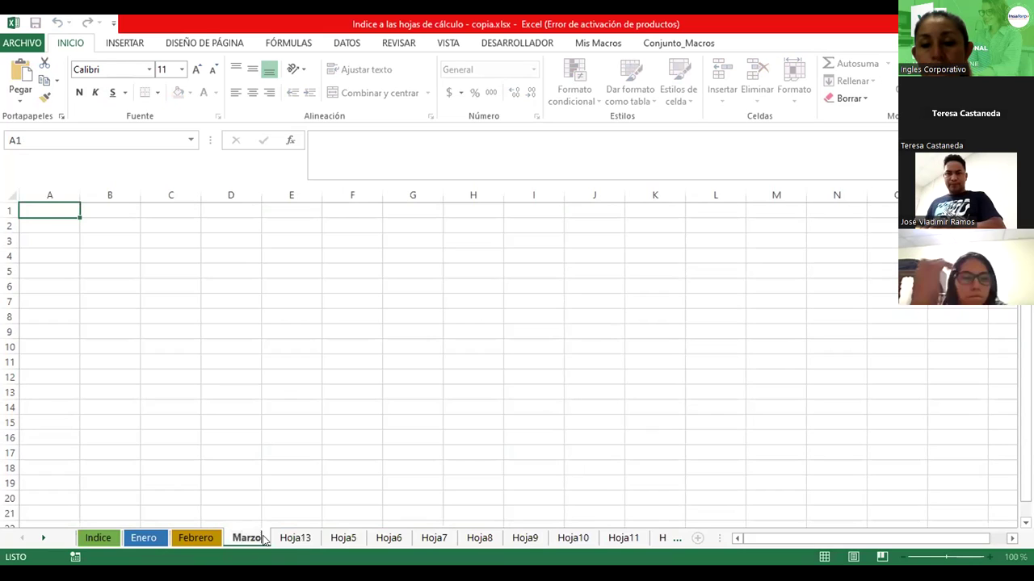
pyautogui.press('Return')
pyautogui.doubleClick(307, 539)
pyautogui.write('Abril')
pyautogui.press('Return')
pyautogui.doubleClick(327, 538)
pyautogui.write('Mayo')
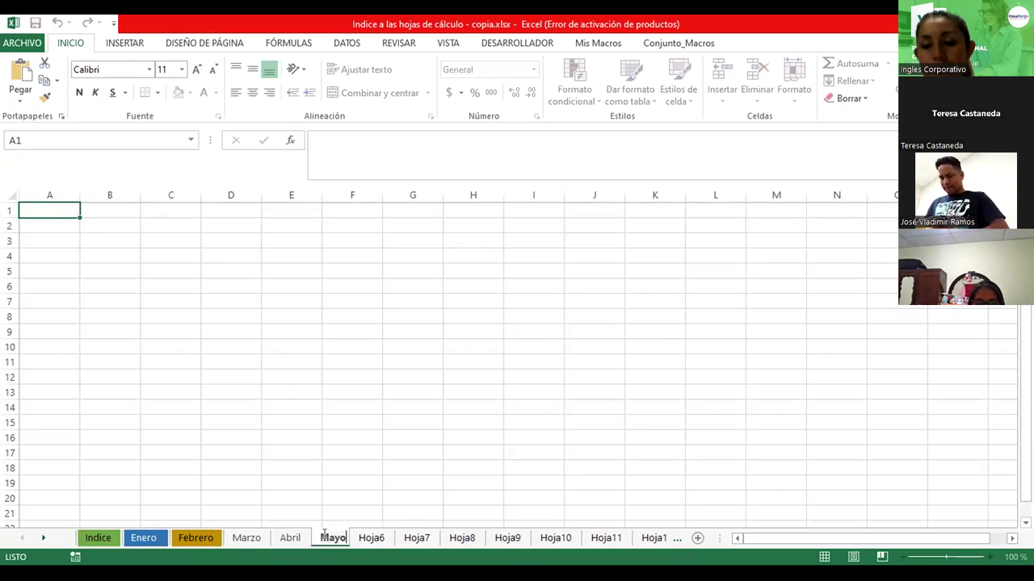
pyautogui.press('Return')
# Rename Hoja6, Hoja7 and Hoja8 to Junio, Julio and Agosto
pyautogui.doubleClick(387, 538)
pyautogui.write('Julio')
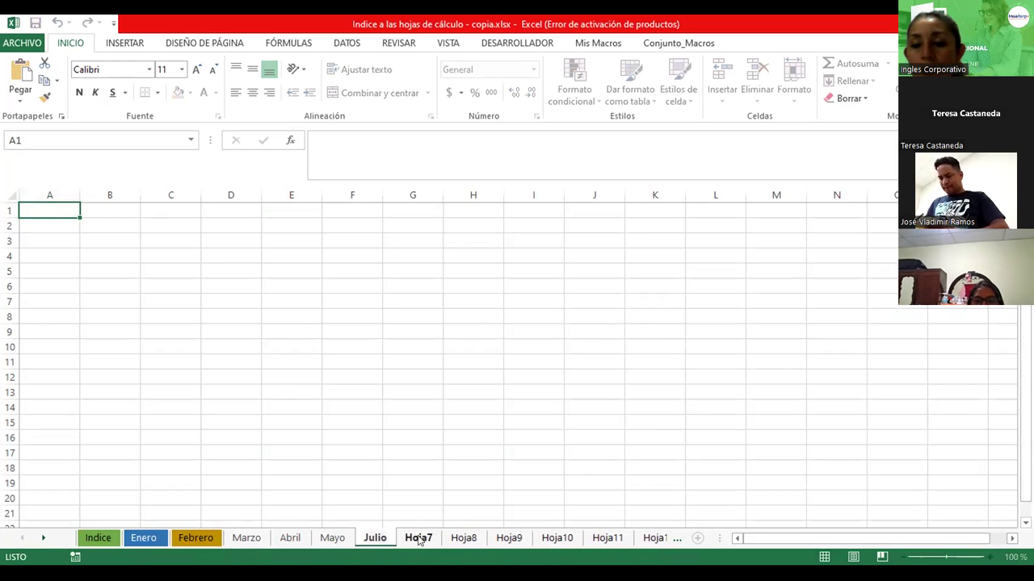
pyautogui.doubleClick(418, 538)
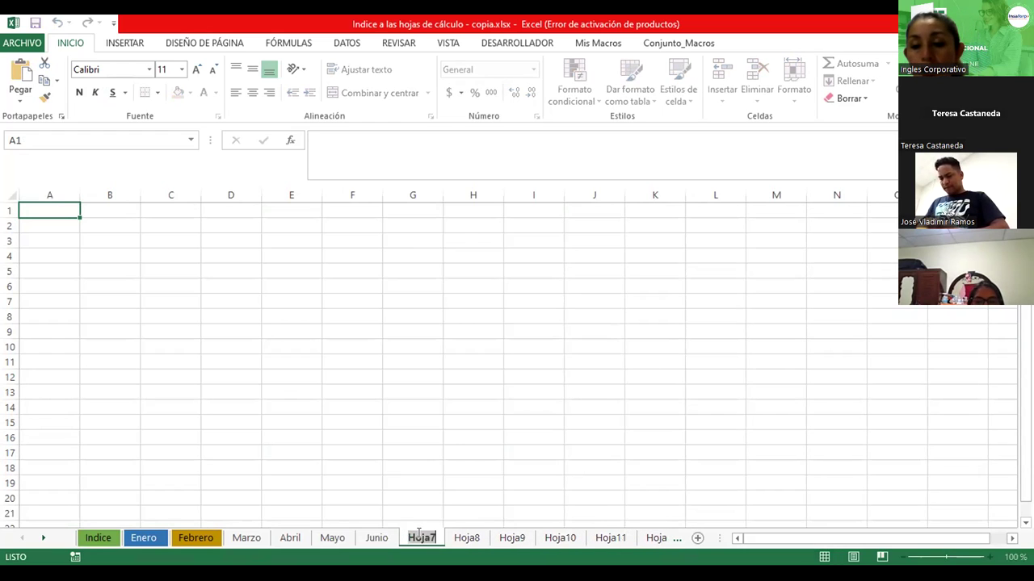
pyautogui.write('Julio')
pyautogui.doubleClick(459, 538)
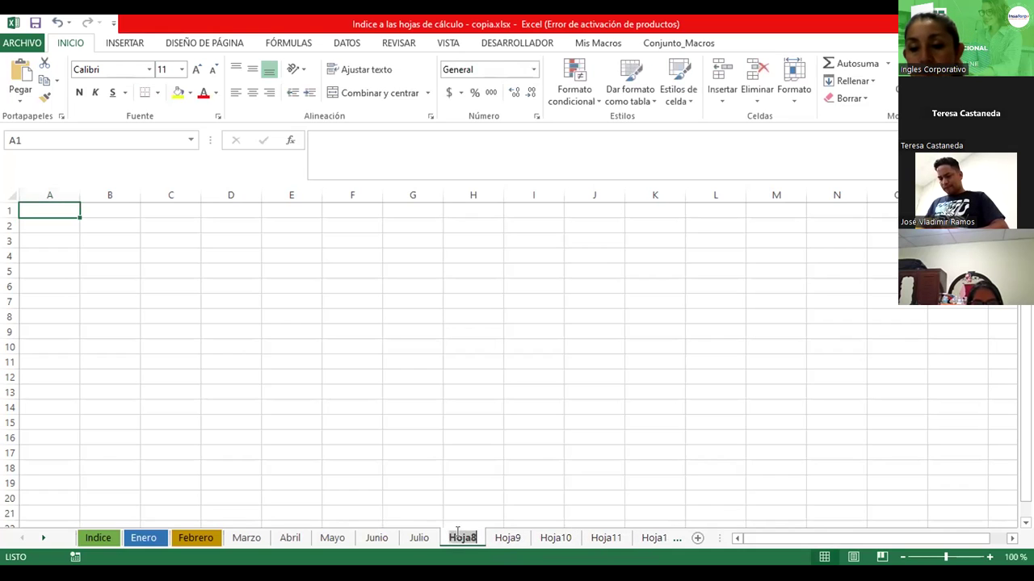
pyautogui.write('Agosto')
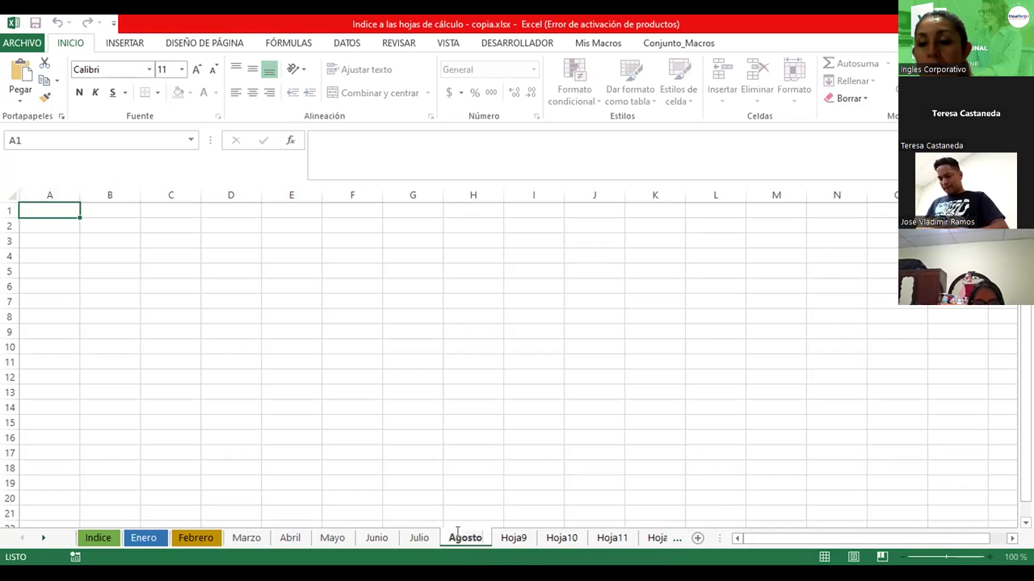
# Rename Hoja9 and Hoja10 to Septiembre and Octubre
pyautogui.doubleClick(523, 538)
pyautogui.write('Septiem')
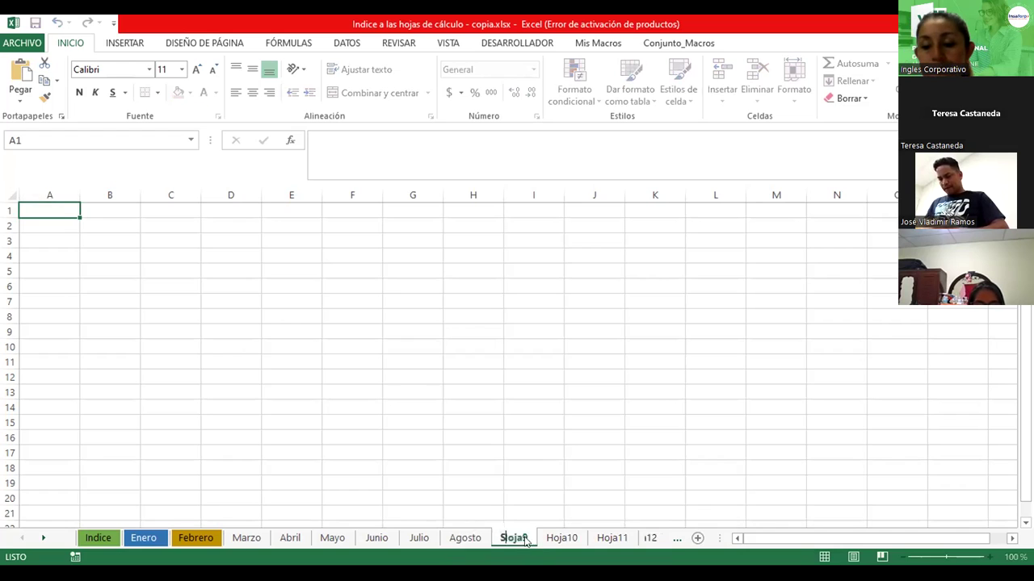
pyautogui.write('bre')
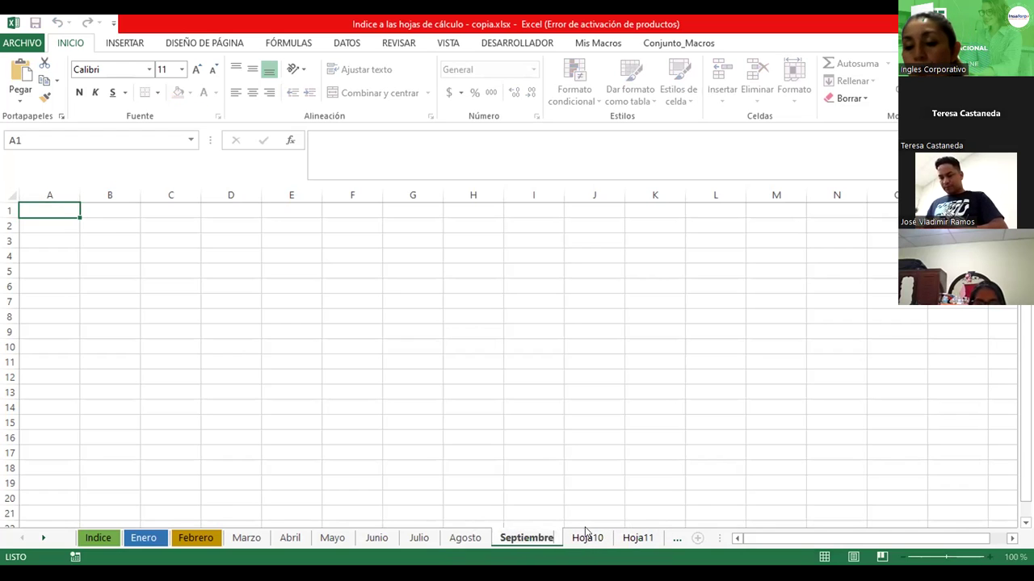
pyautogui.press('Return')
pyautogui.doubleClick(587, 539)
pyautogui.write('Oc')
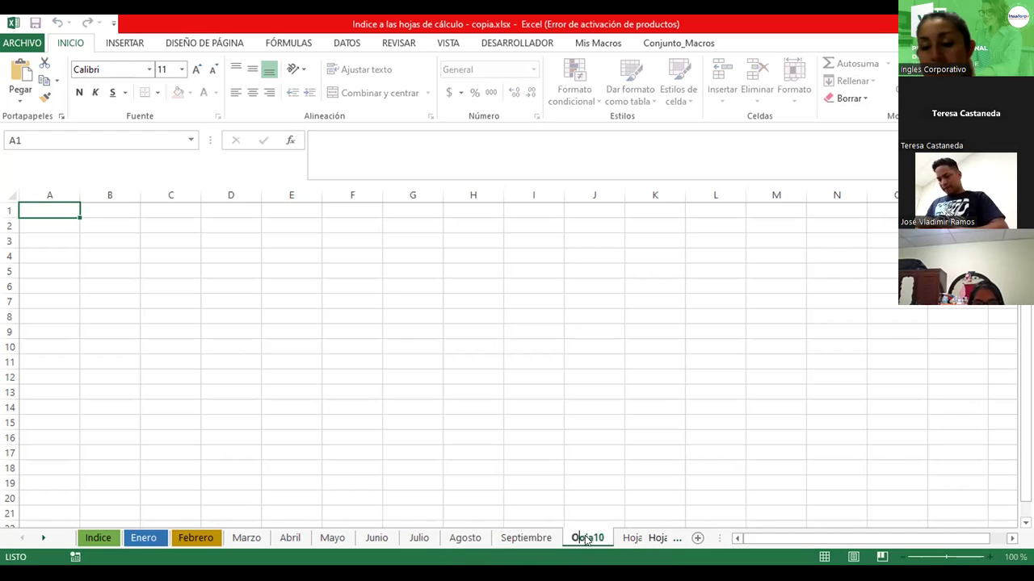
pyautogui.write('tubre')
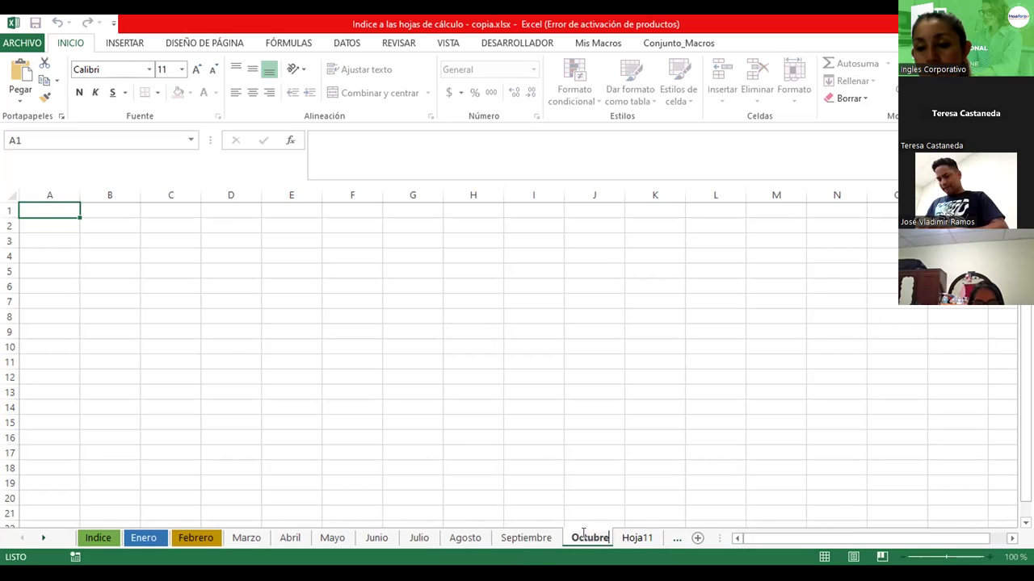
pyautogui.press('Return')
pyautogui.hotkey('ctrl', 'pagedown')
pyautogui.hotkey('ctrl', 'pagedown')
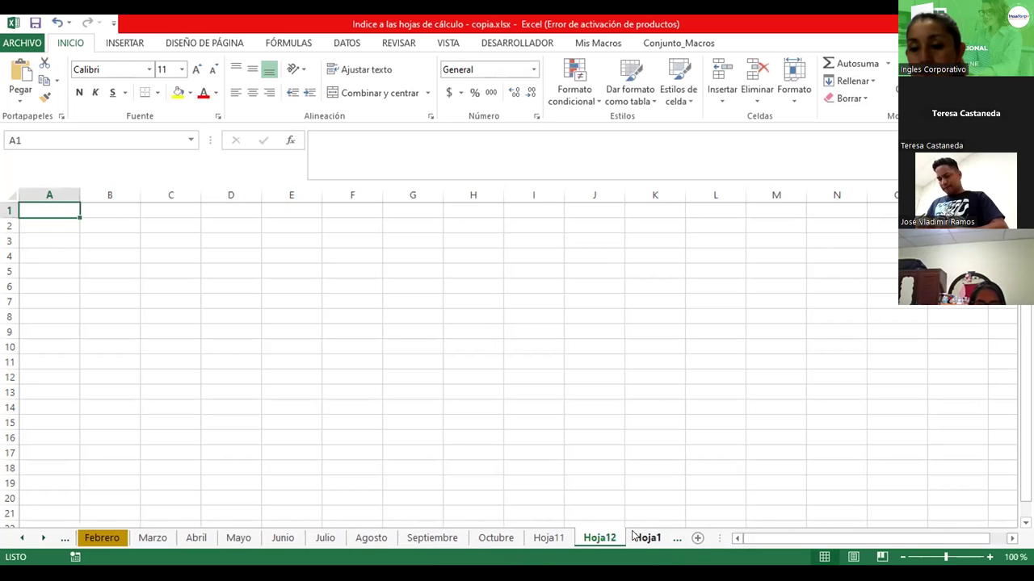
# Rename Hoja11 and Hoja12 to Noviembre and Diciembre
pyautogui.doubleClick(554, 539)
pyautogui.write('Noviembre')
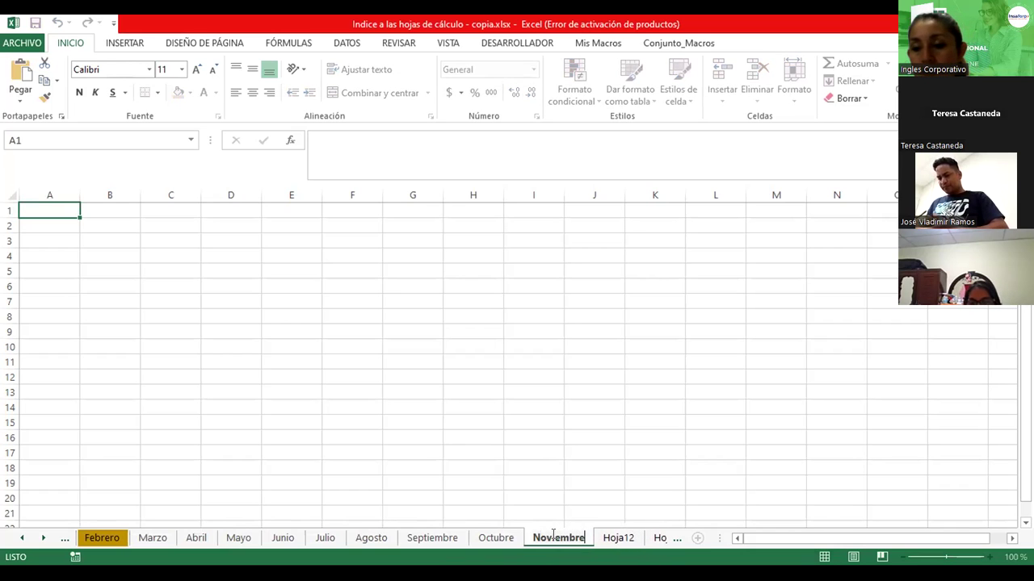
pyautogui.click(621, 537)
pyautogui.doubleClick(620, 537)
pyautogui.write('Diciembre')
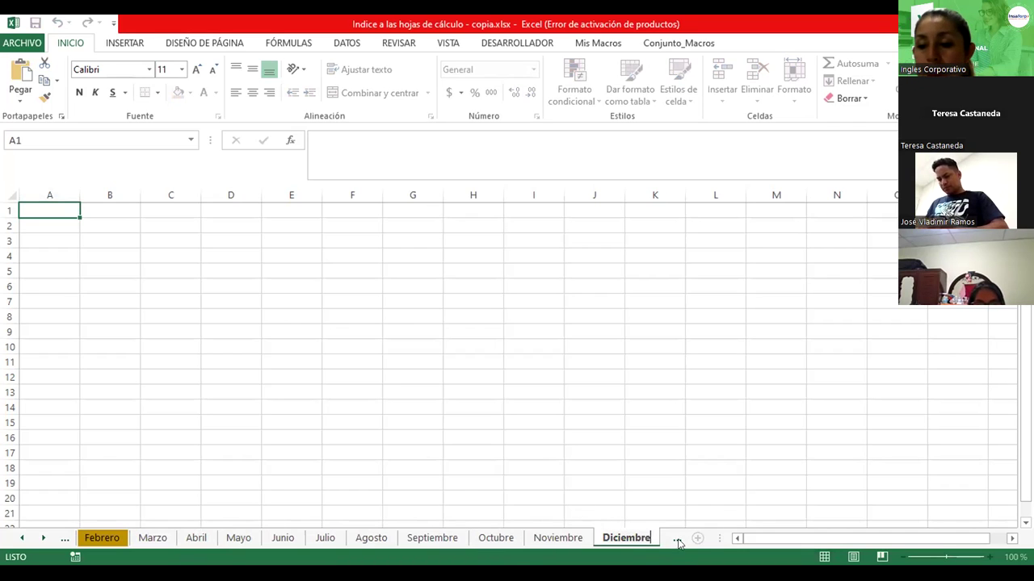
pyautogui.click(625, 507)
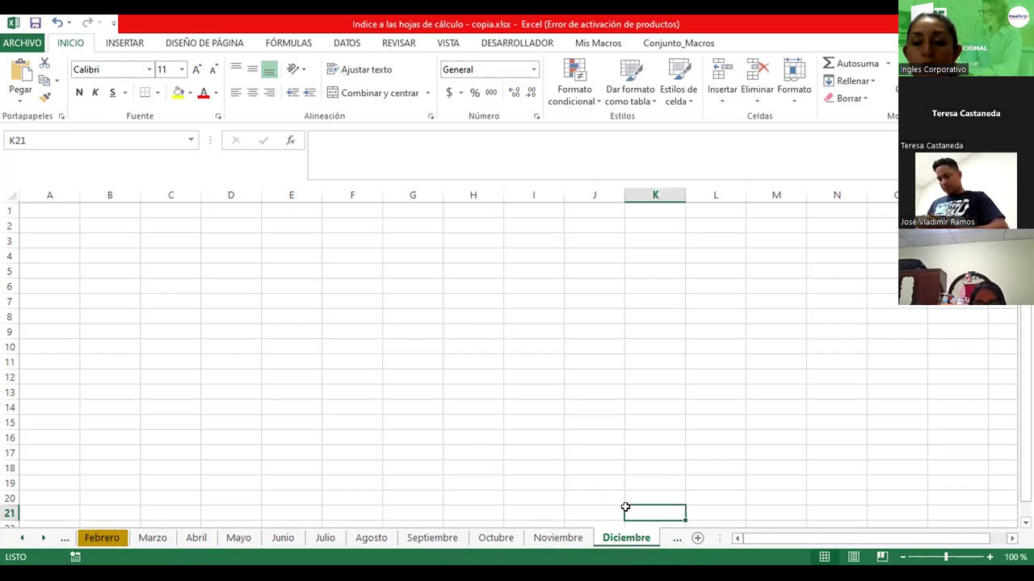
# Colour the Marzo tab yellow and the Abril tab green
pyautogui.click(143, 541)
pyautogui.rightClick(142, 542)
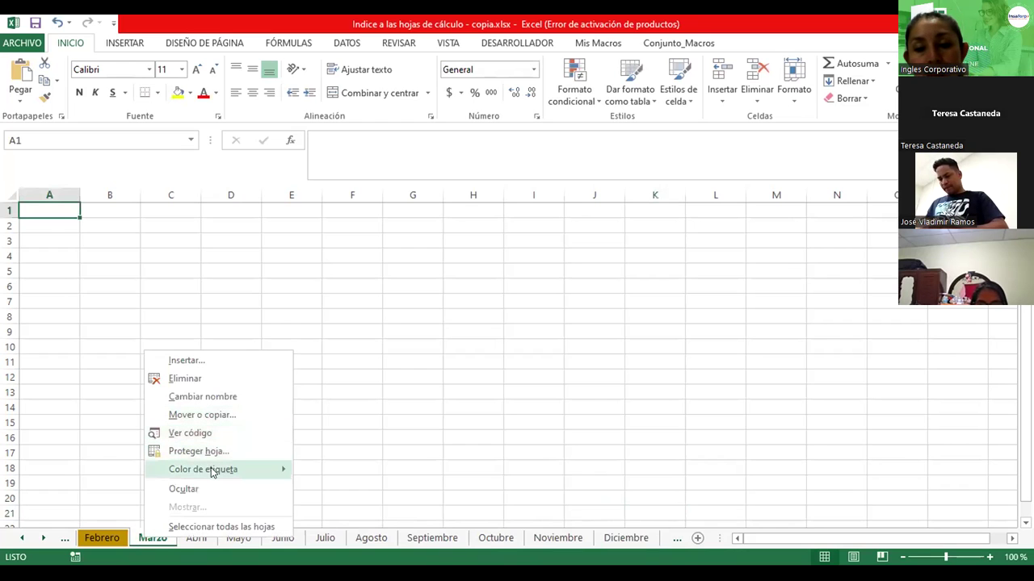
pyautogui.moveTo(213, 472)
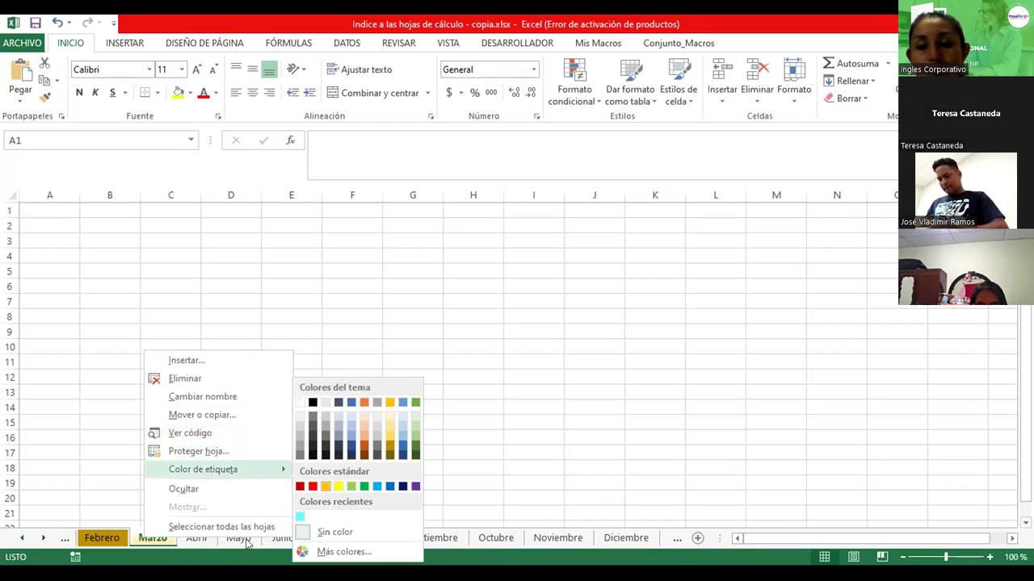
pyautogui.click(209, 543)
pyautogui.rightClick(210, 540)
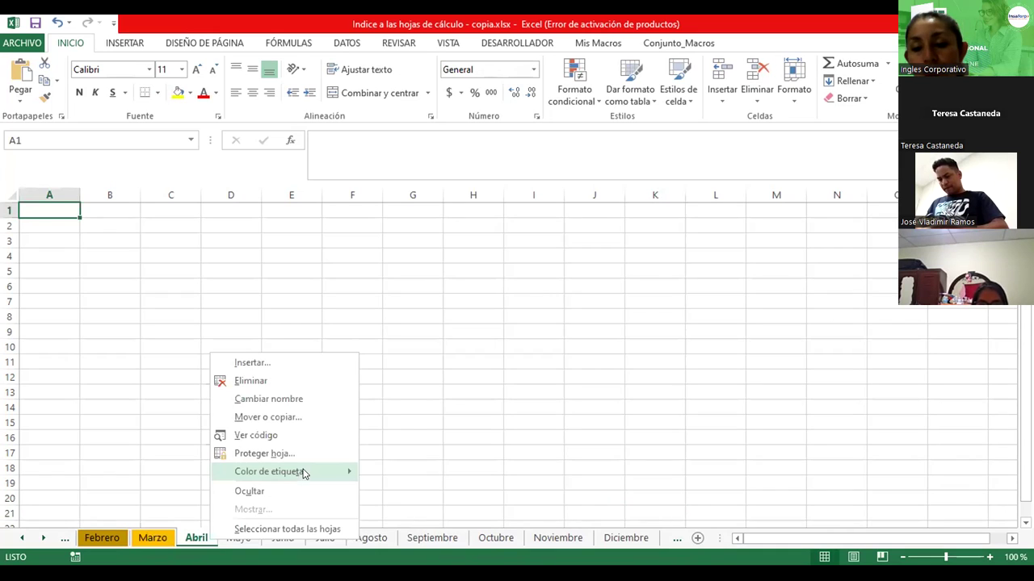
pyautogui.moveTo(339, 472)
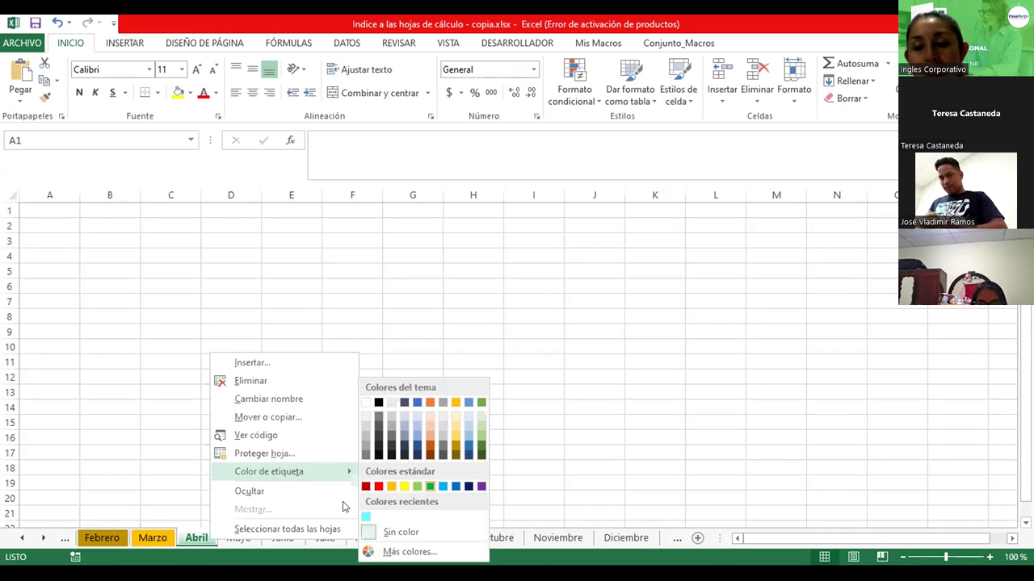
pyautogui.click(430, 486)
# Colour the Mayo tab blue, then return to Indice and select A5
pyautogui.rightClick(239, 538)
pyautogui.moveTo(355, 469)
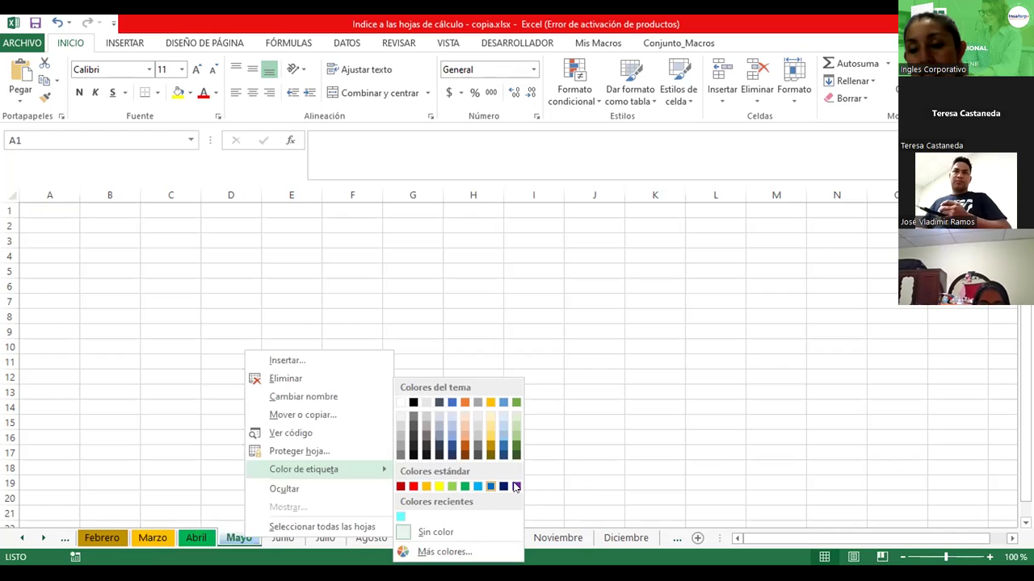
pyautogui.click(283, 538)
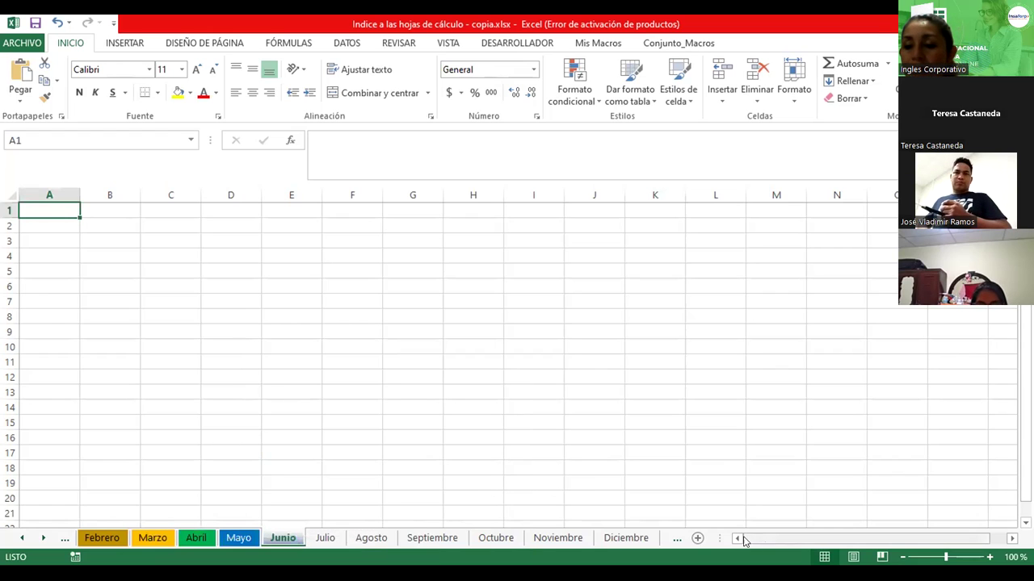
pyautogui.click(21, 538)
pyautogui.click(22, 537)
pyautogui.click(89, 538)
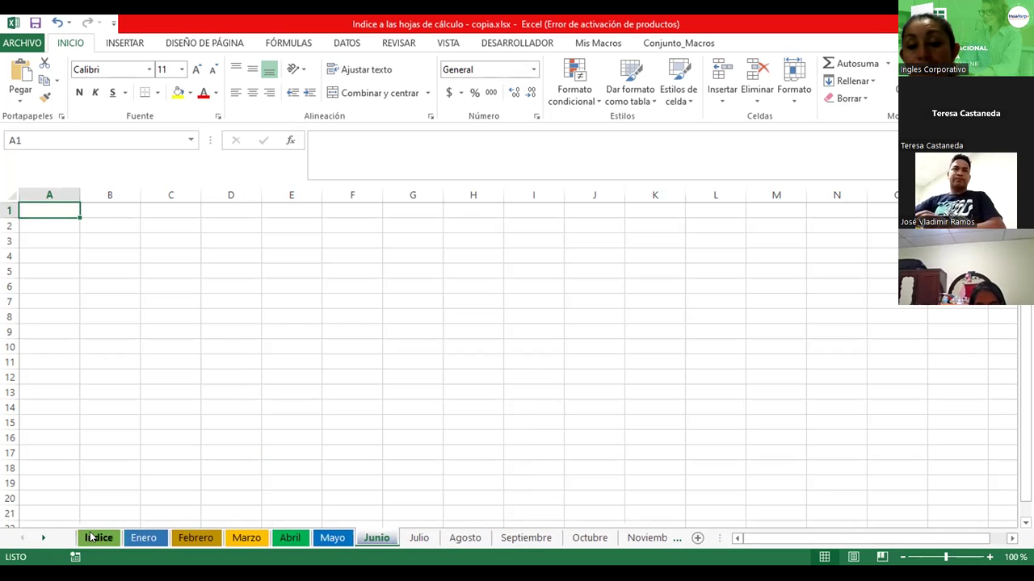
pyautogui.click(44, 290)
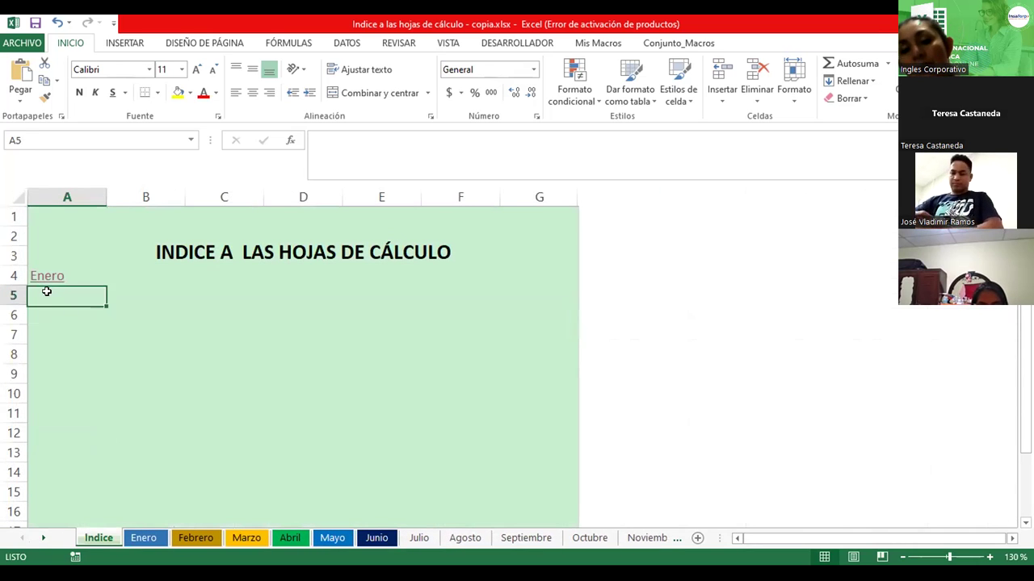
# Drag the Enero link in A4 down to A15 to fill Enero through Diciembre
pyautogui.keyDown('ctrl'); pyautogui.scroll(4, 47, 291); pyautogui.keyUp('ctrl')
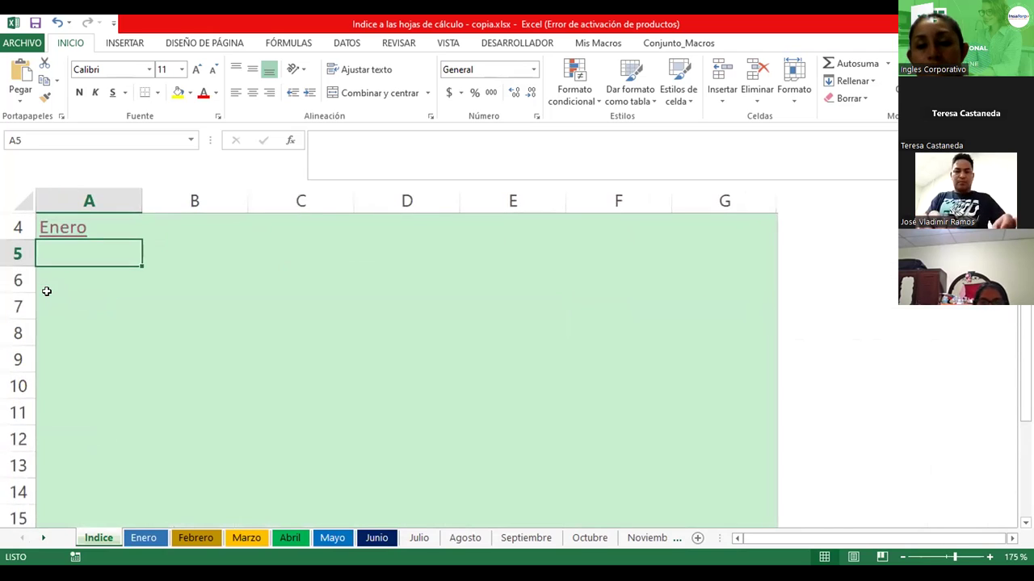
pyautogui.scroll(1, 47, 291)
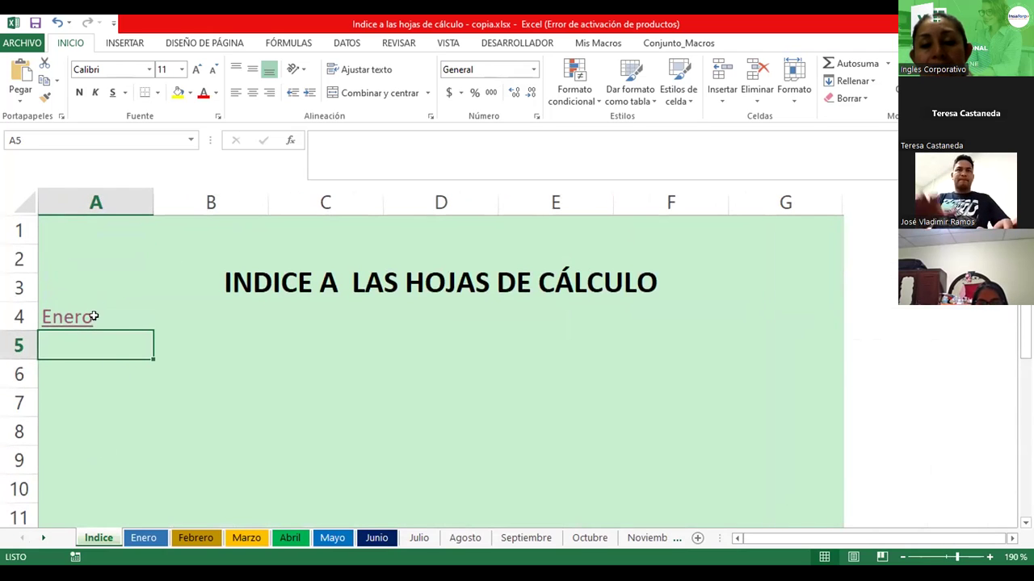
pyautogui.click(127, 323)
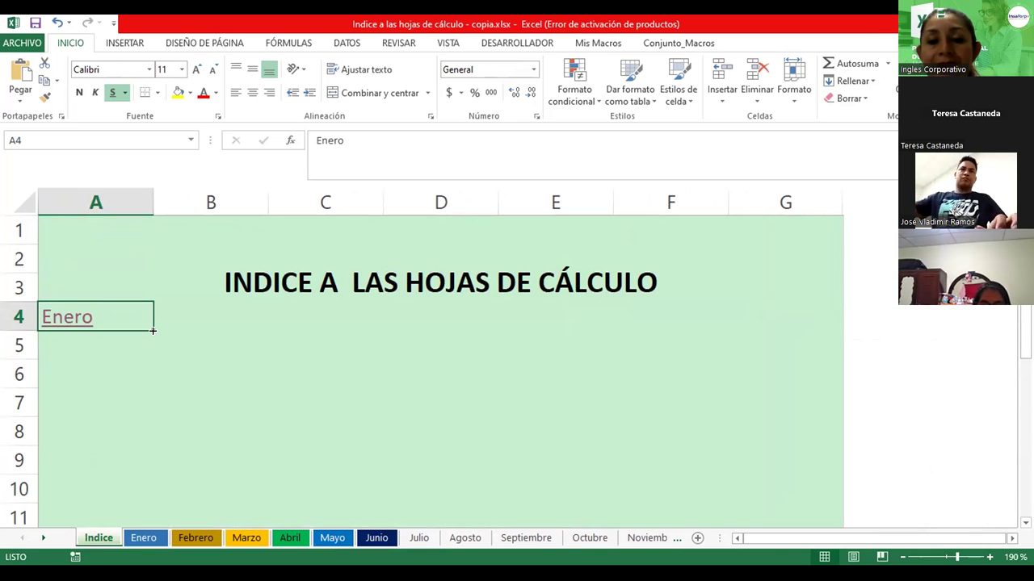
pyautogui.moveTo(152, 330); pyautogui.dragTo(139, 491)
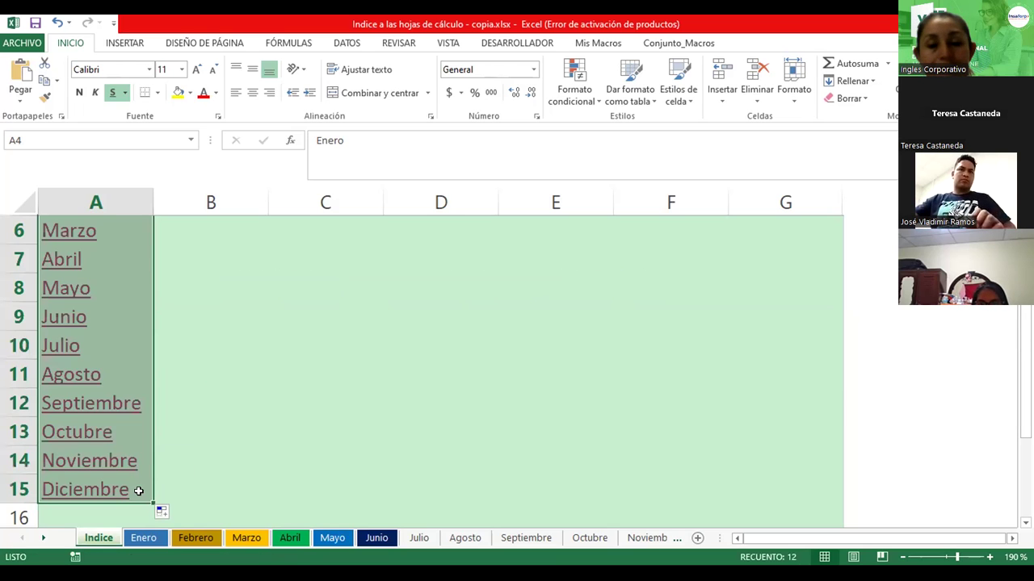
pyautogui.click(196, 335)
pyautogui.scroll(2, 162, 376)
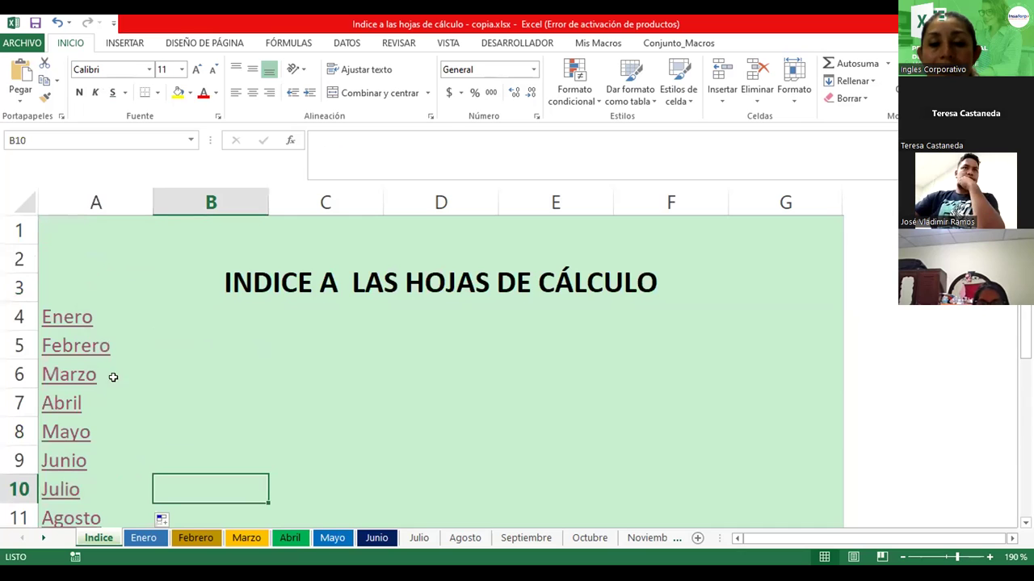
pyautogui.click(88, 346)
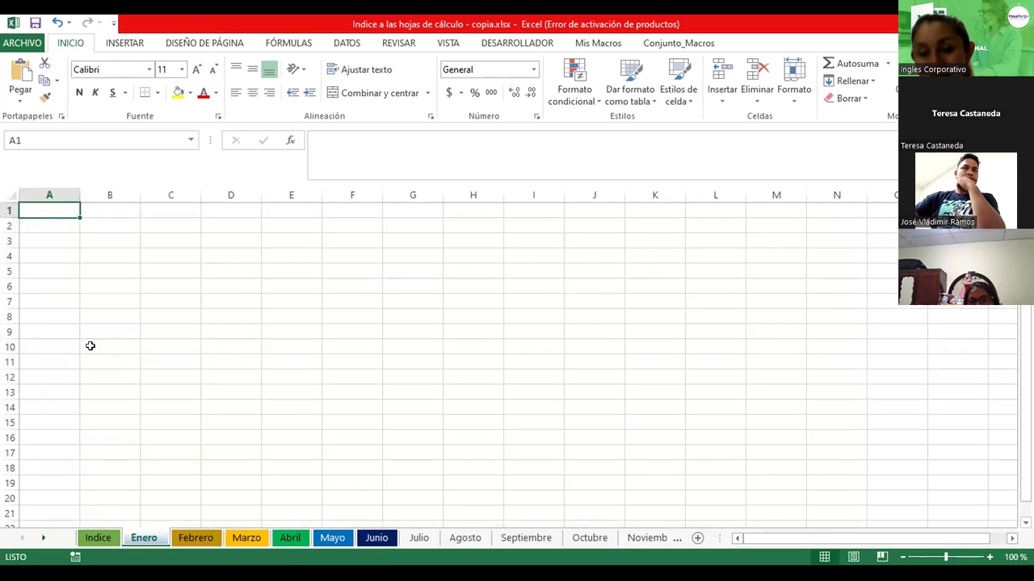
pyautogui.click(98, 538)
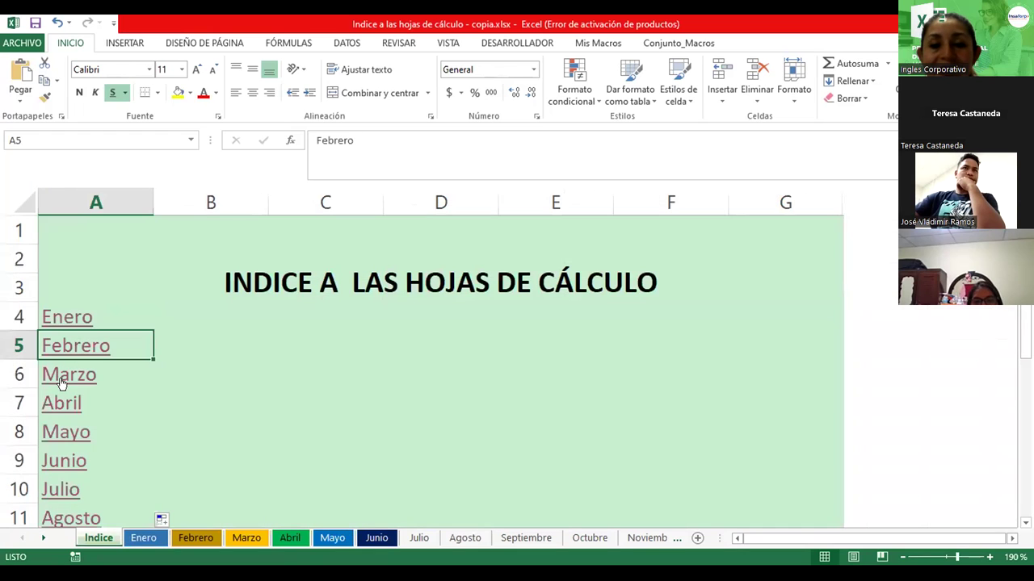
pyautogui.click(62, 383)
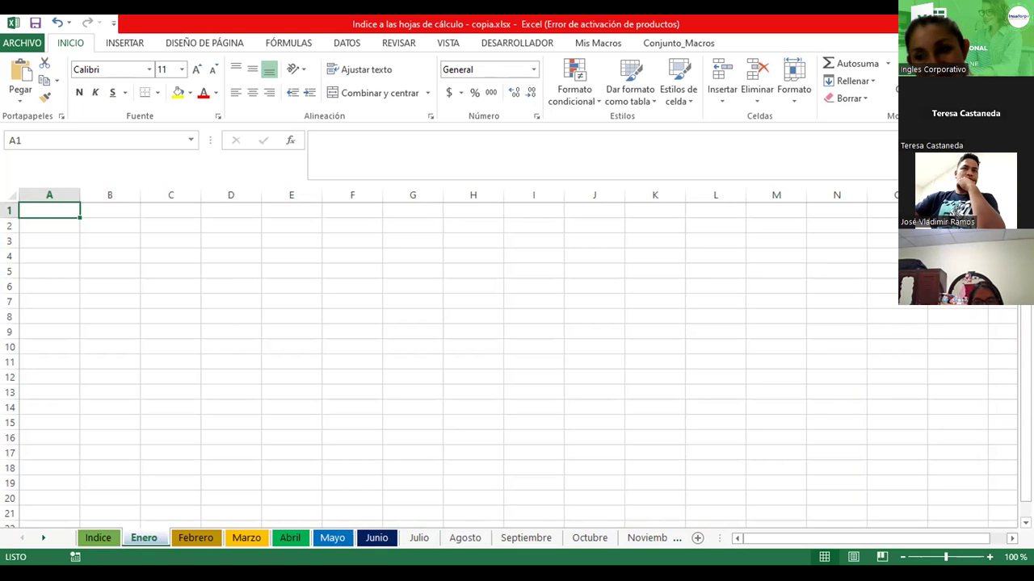
pyautogui.click(101, 537)
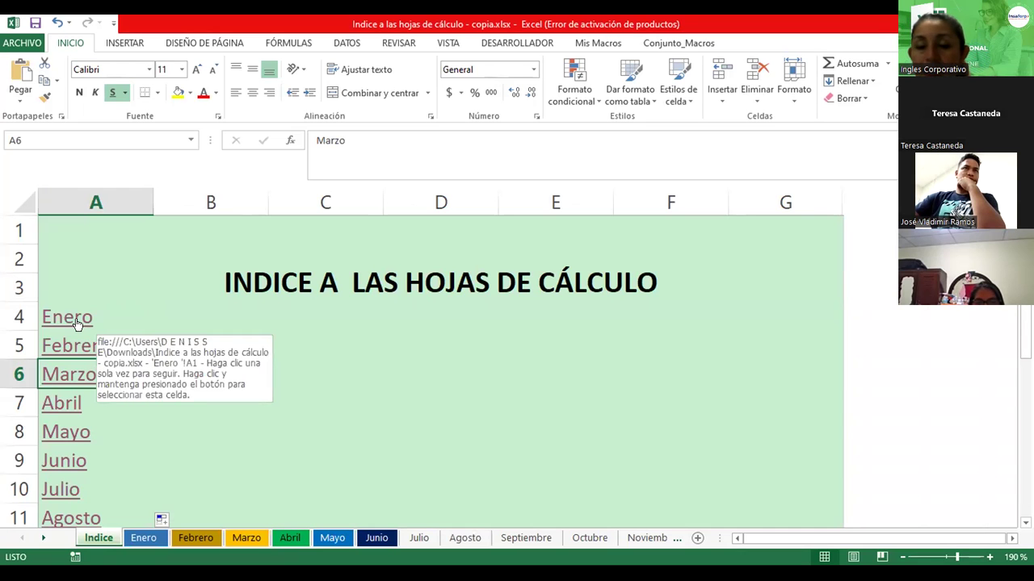
pyautogui.click(154, 304)
pyautogui.click(118, 303)
pyautogui.press('Down')
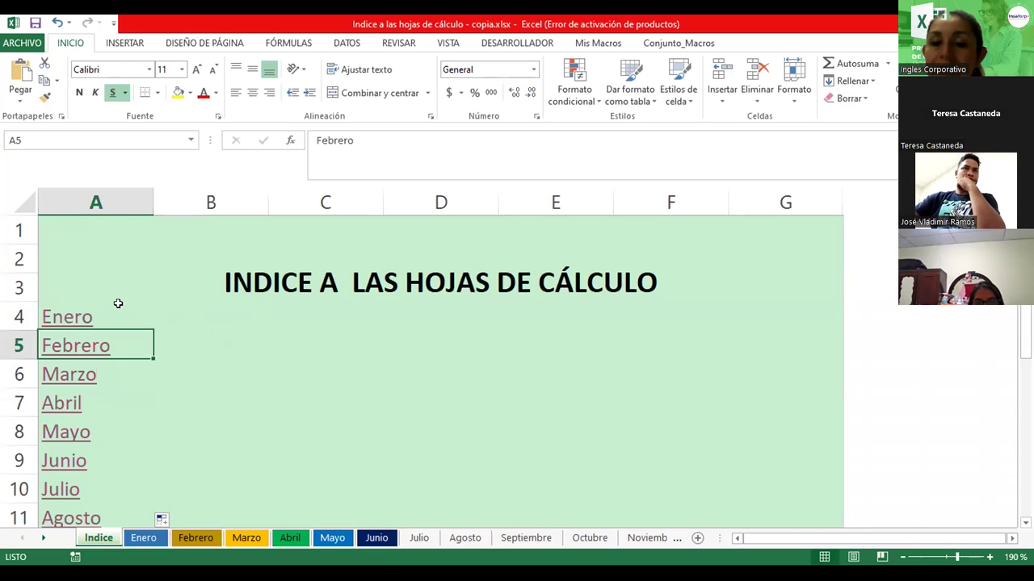
# Open Modificar hipervínculo for the Febrero link in A5
pyautogui.rightClick(79, 353)
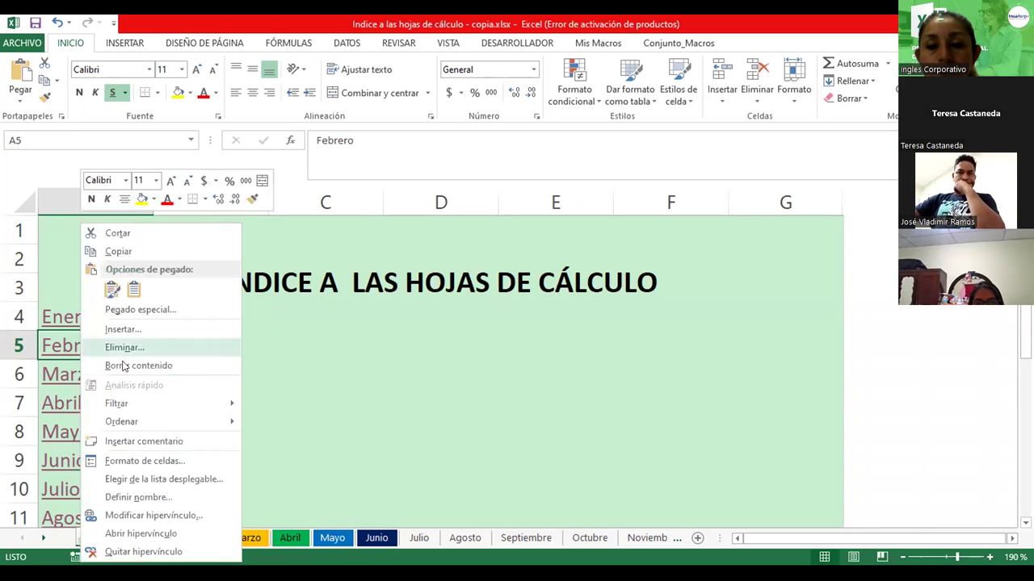
pyautogui.click(135, 516)
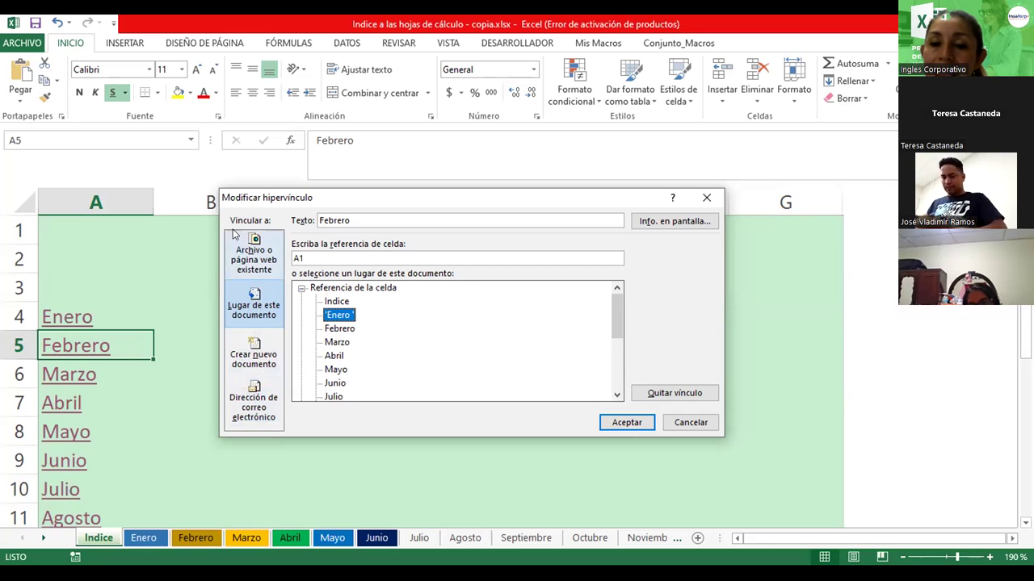
pyautogui.click(250, 257)
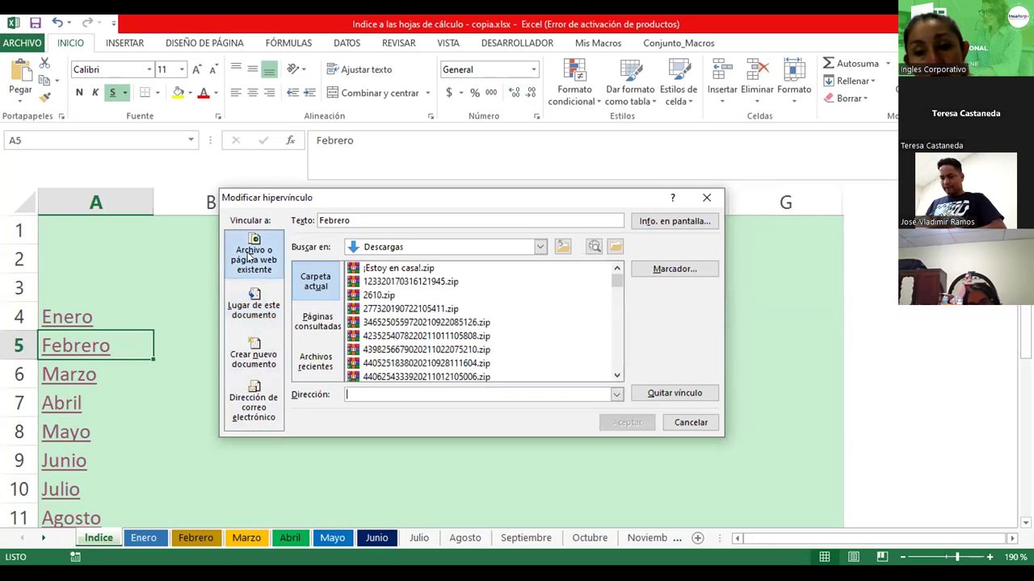
pyautogui.click(369, 396)
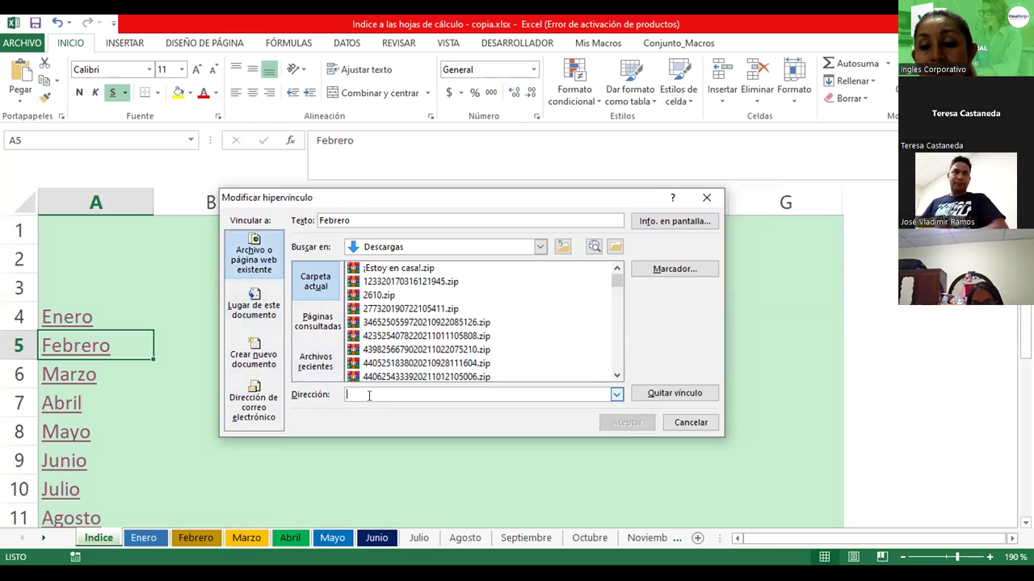
pyautogui.write('www.')
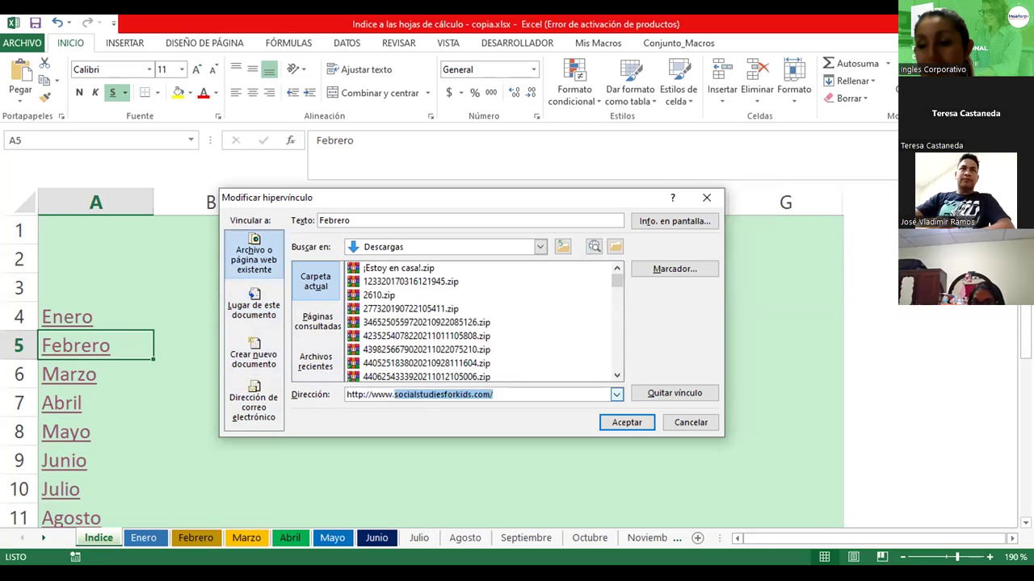
pyautogui.write('ing')
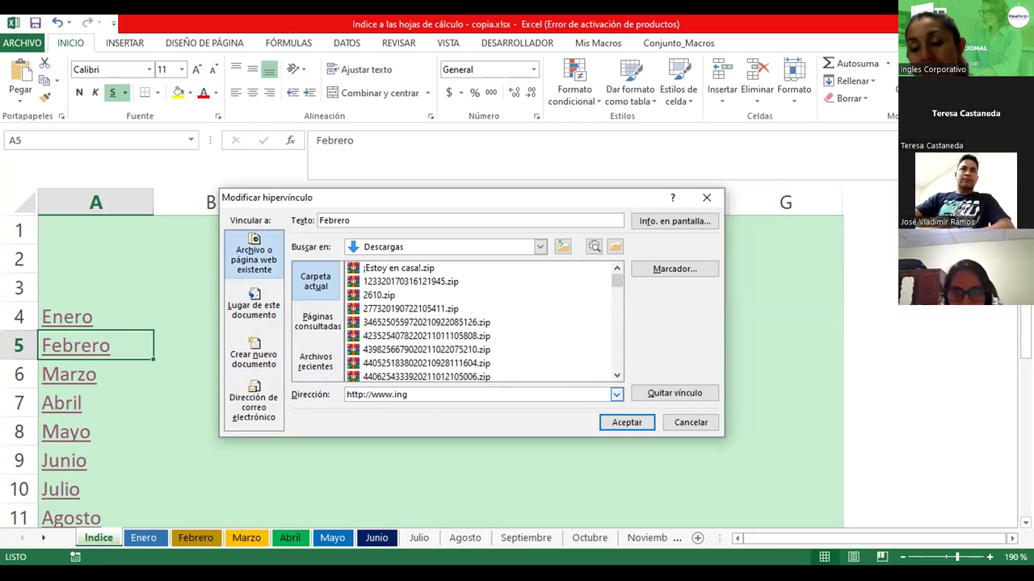
pyautogui.write('l')
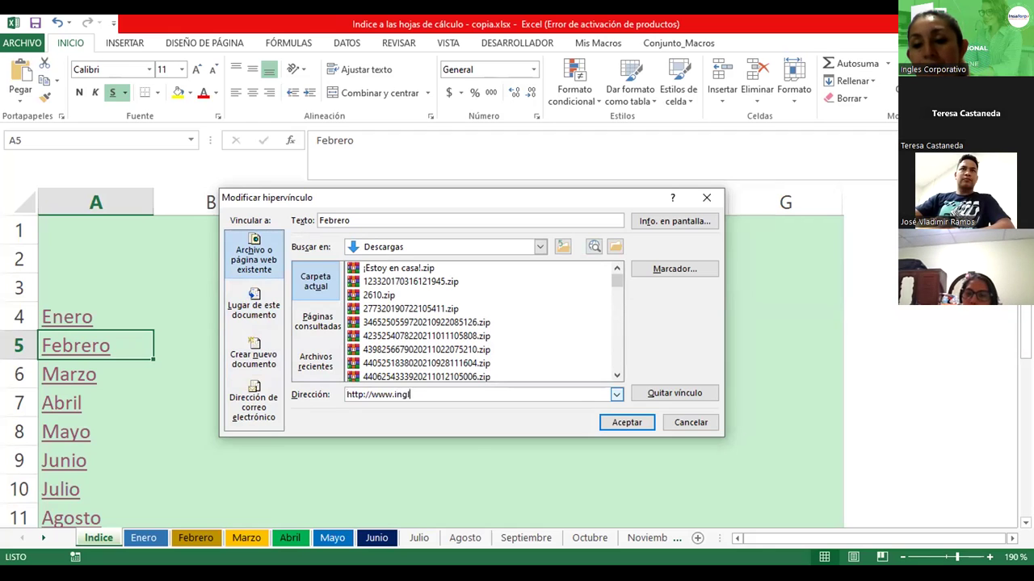
pyautogui.write('escorporativo.net')
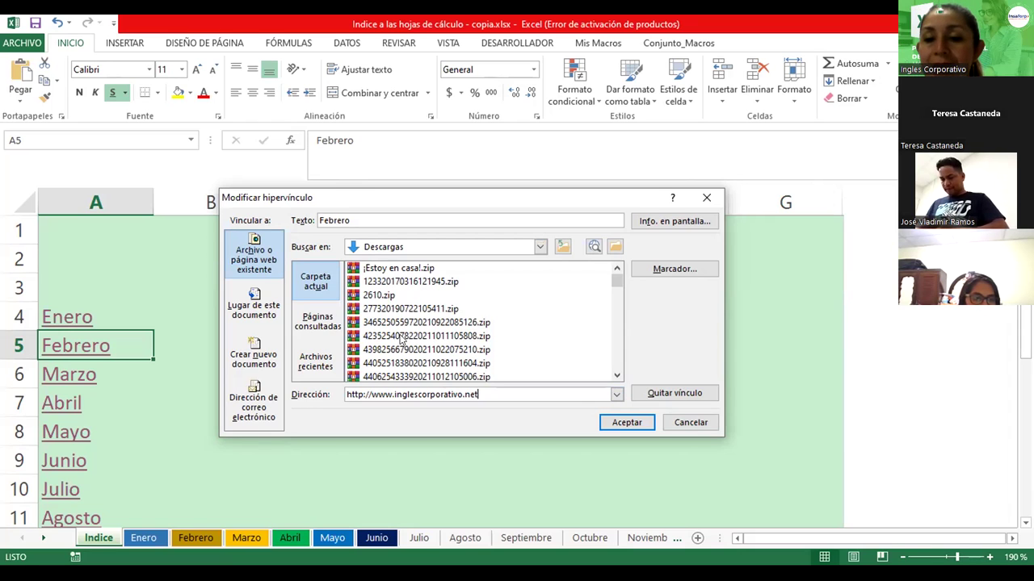
pyautogui.click(256, 298)
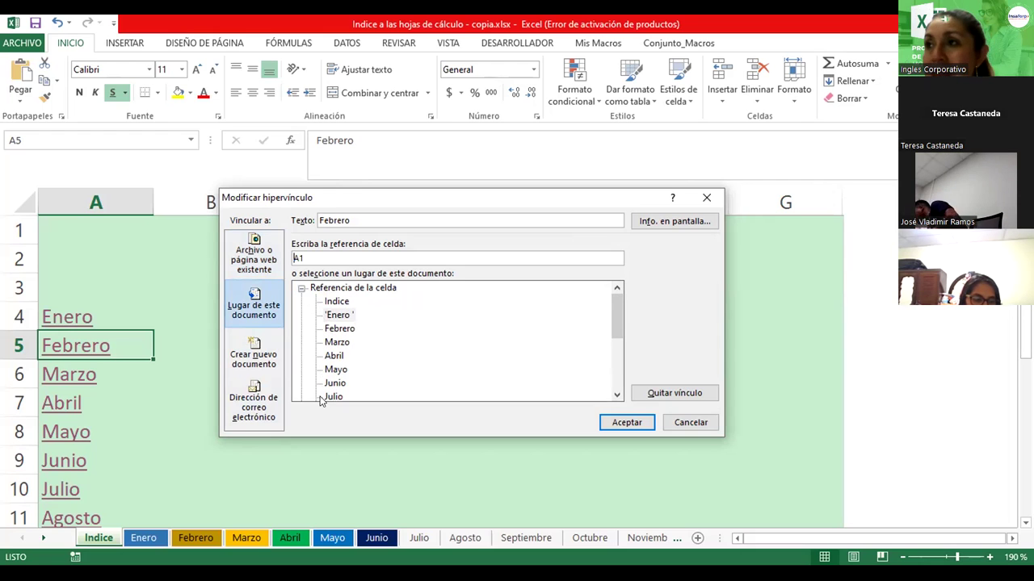
# Retarget the A5 link to the Febrero sheet, then follow it to Febrero
pyautogui.moveTo(617, 308); pyautogui.dragTo(618, 358)
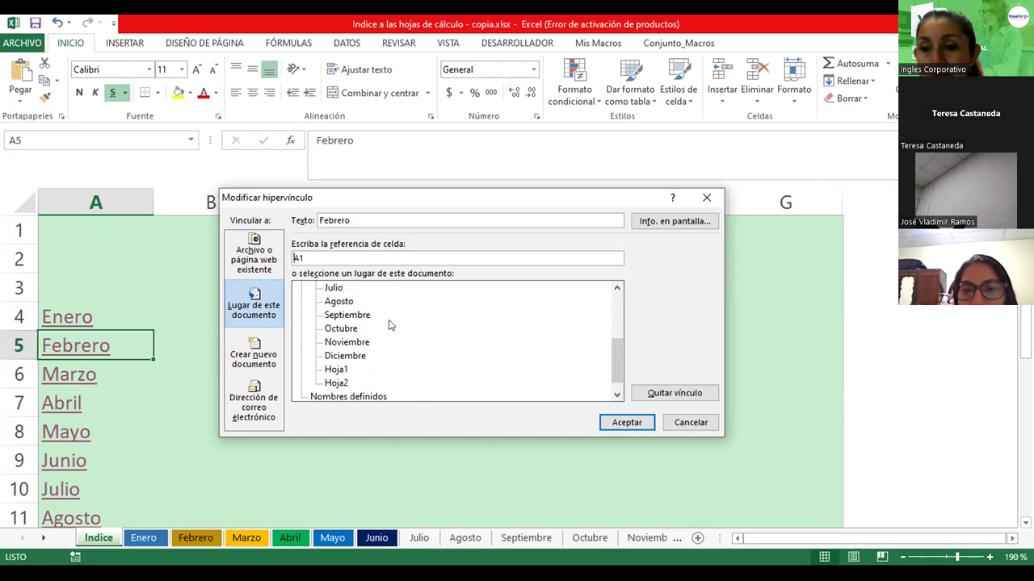
pyautogui.moveTo(615, 358); pyautogui.dragTo(612, 306)
pyautogui.click(338, 329)
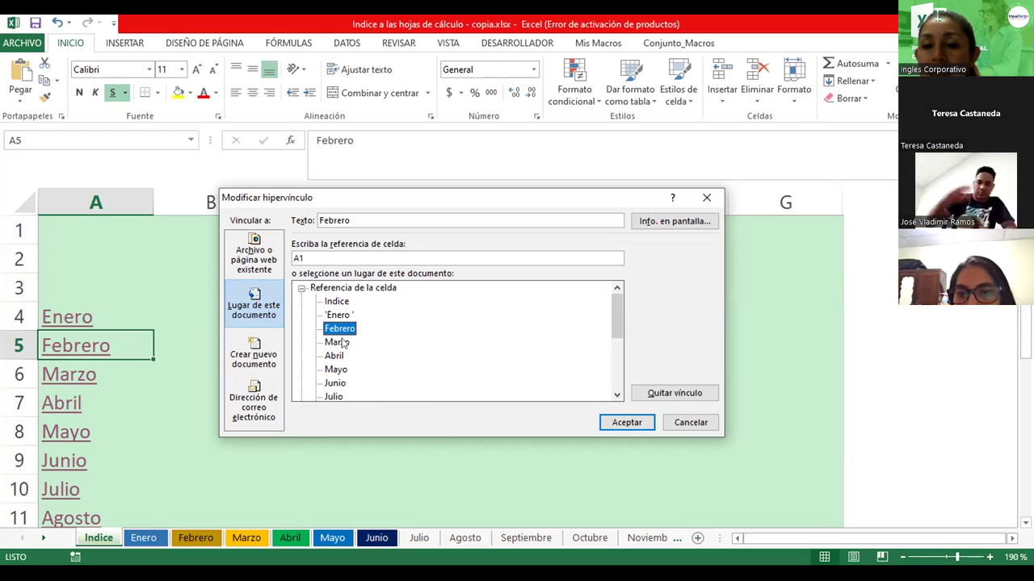
pyautogui.click(632, 396)
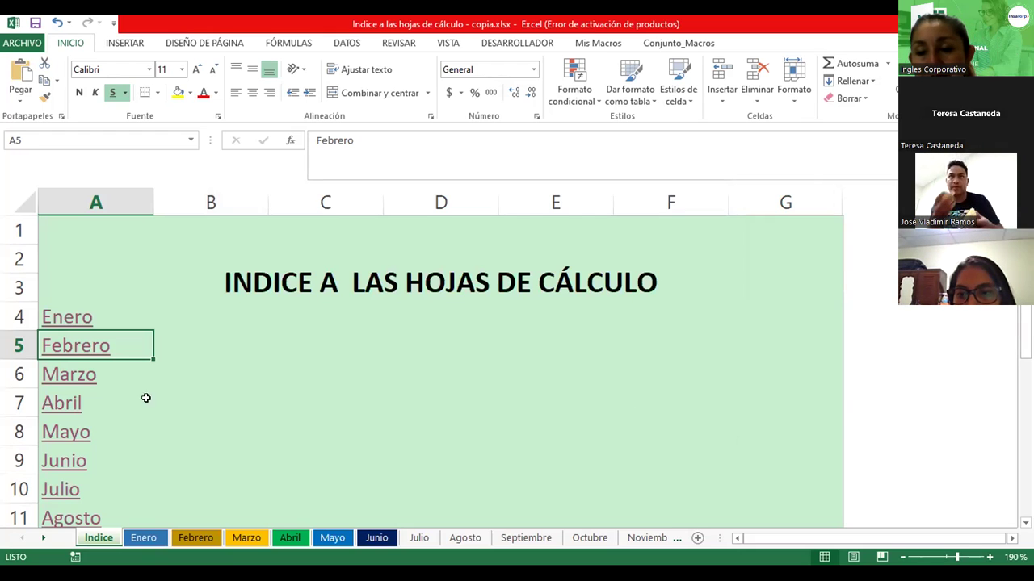
pyautogui.click(253, 356)
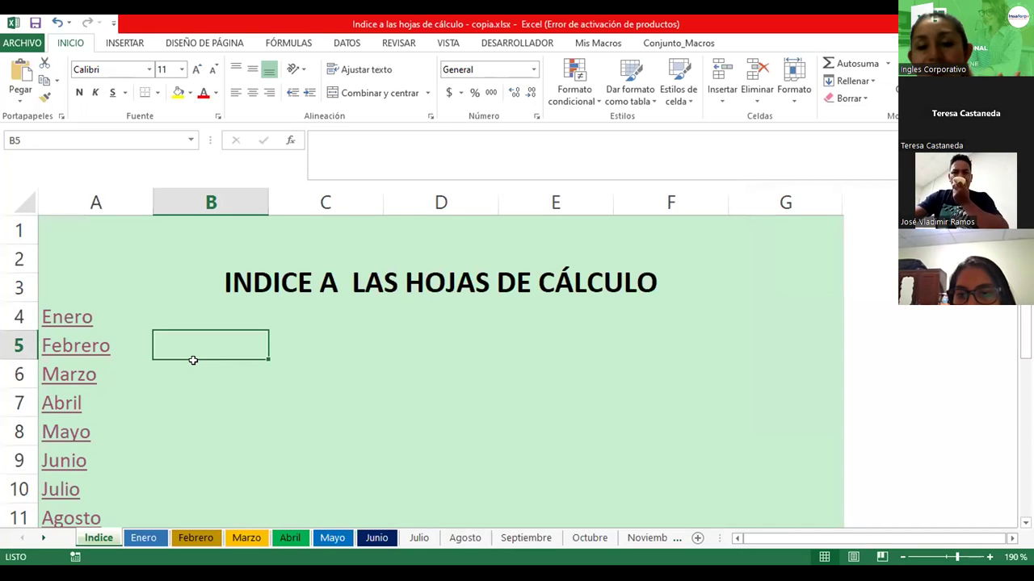
pyautogui.click(72, 356)
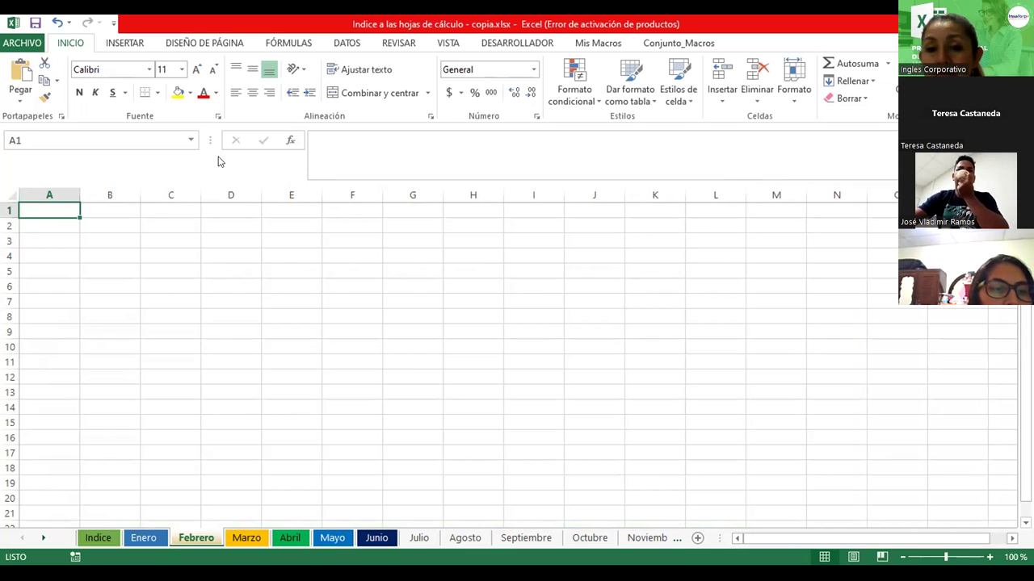
# Draw a left-arrow shape over G2–H4, label it 'Ir al índice', and widen it
pyautogui.click(121, 43)
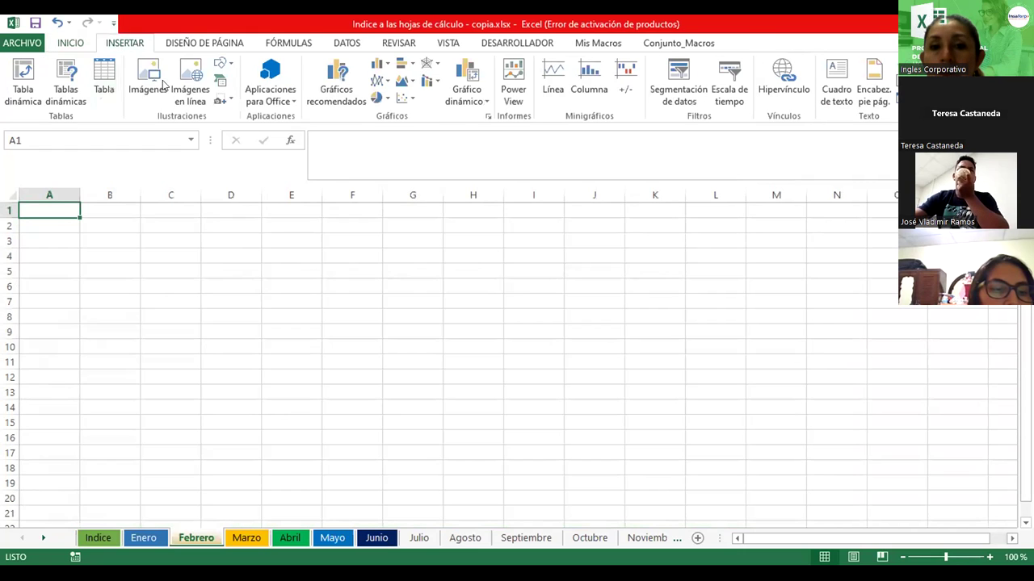
pyautogui.click(225, 68)
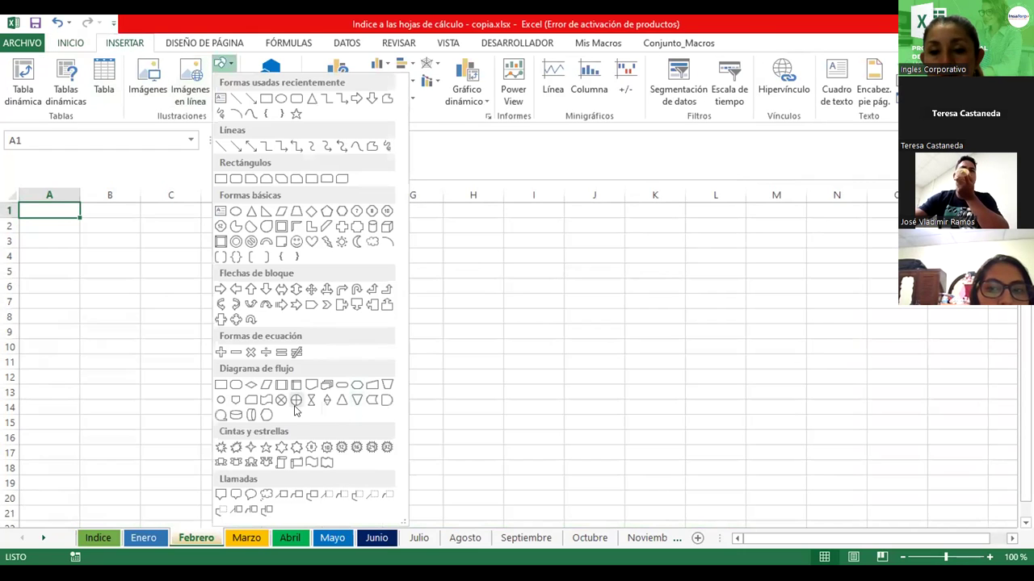
pyautogui.click(235, 290)
pyautogui.moveTo(414, 222)
pyautogui.mouseDown()
pyautogui.moveTo(483, 261)
pyautogui.moveTo(479, 238)
pyautogui.moveTo(495, 236)
pyautogui.mouseUp()
pyautogui.write('Ir al Ene')
pyautogui.press('BackSpace')
pyautogui.press('BackSpace')
pyautogui.press('BackSpace')
pyautogui.press('BackSpace')
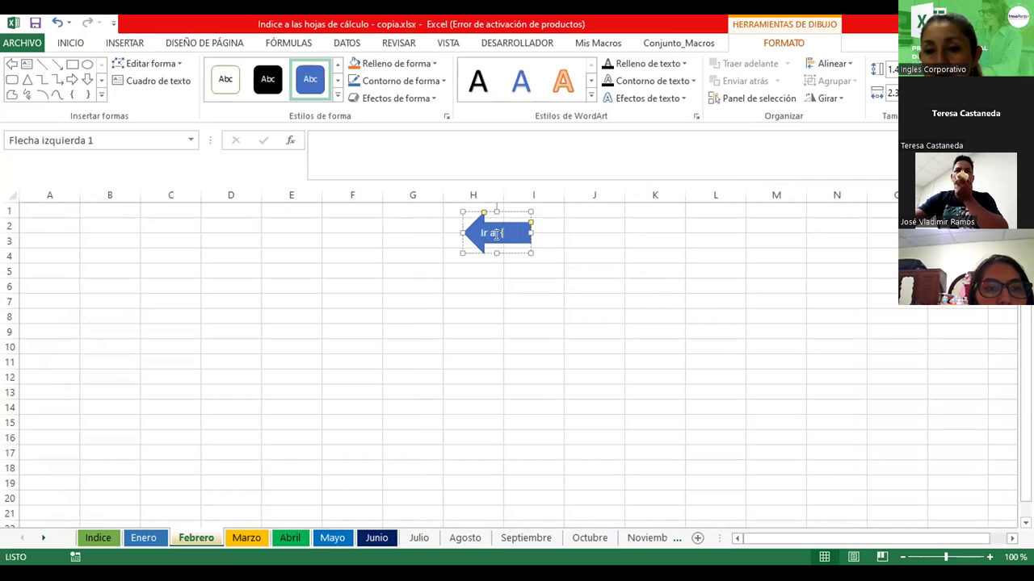
pyautogui.write('indi')
pyautogui.keyDown('ctrl'); pyautogui.scroll(4, 543, 251); pyautogui.keyUp('ctrl')
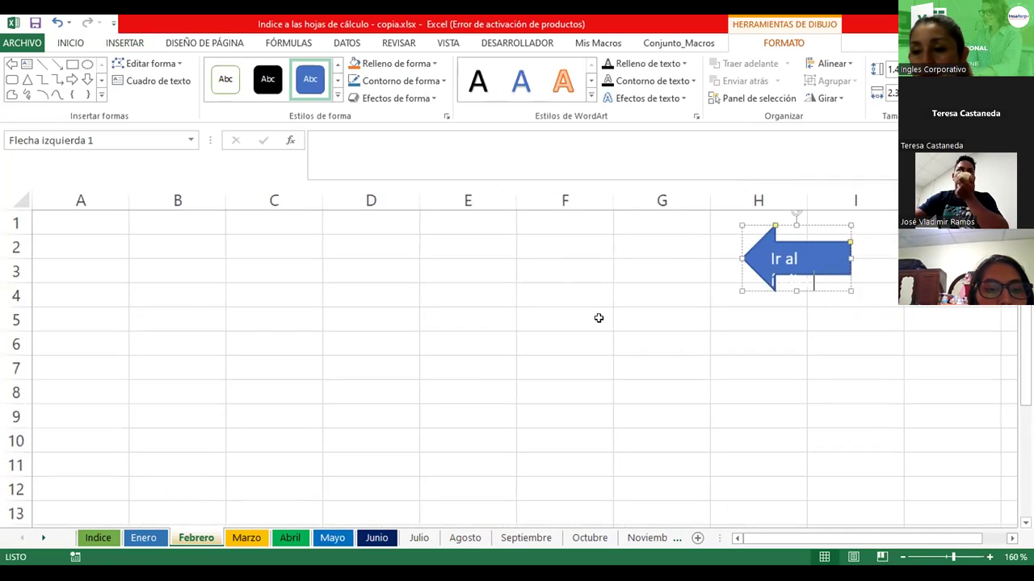
pyautogui.moveTo(770, 544); pyautogui.dragTo(794, 543)
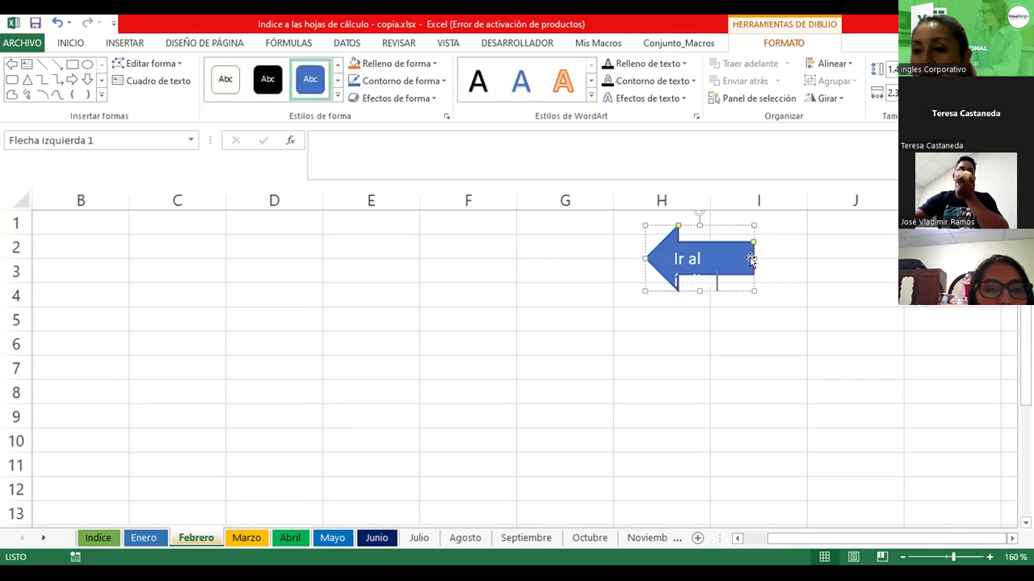
pyautogui.moveTo(754, 258); pyautogui.dragTo(720, 272)
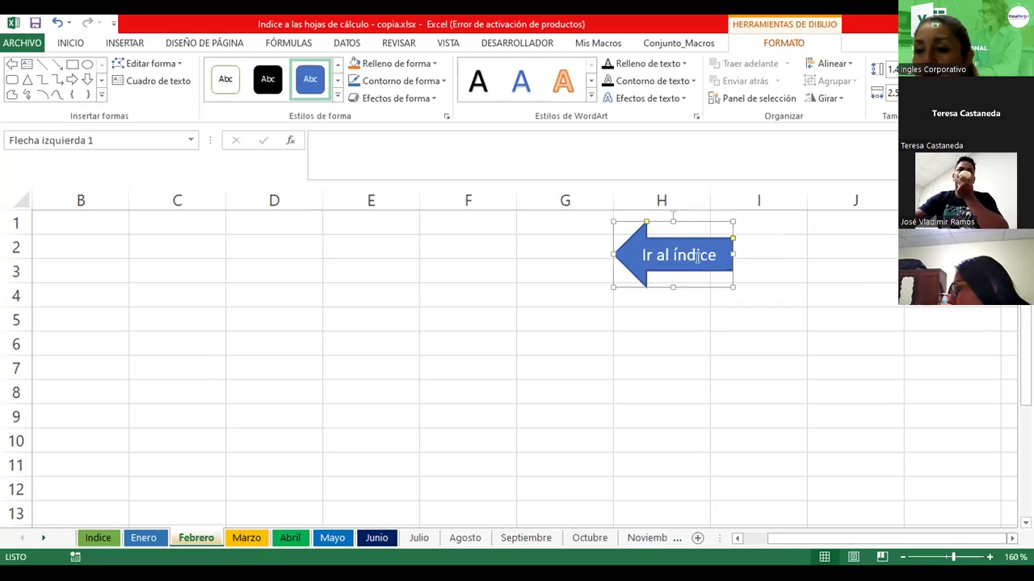
# Give the 'Ir al índice' arrow a light orange shape style from the Estilos de forma gallery
pyautogui.click(337, 97)
pyautogui.click(312, 203)
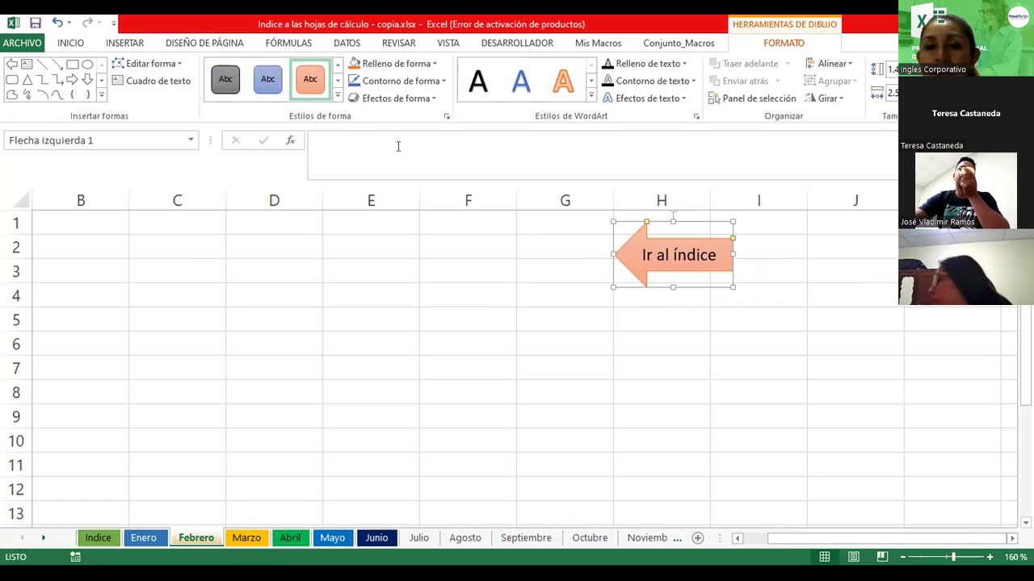
pyautogui.click(125, 42)
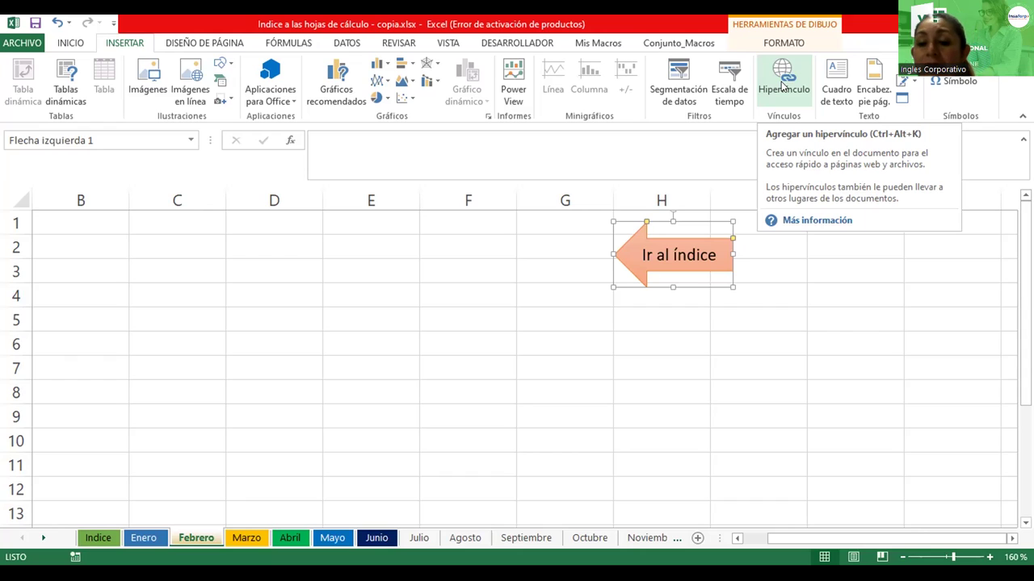
# Hyperlink the Febrero sheet's arrow to the Indice sheet, a place in this document, then deselect it at H5
pyautogui.click(782, 84)
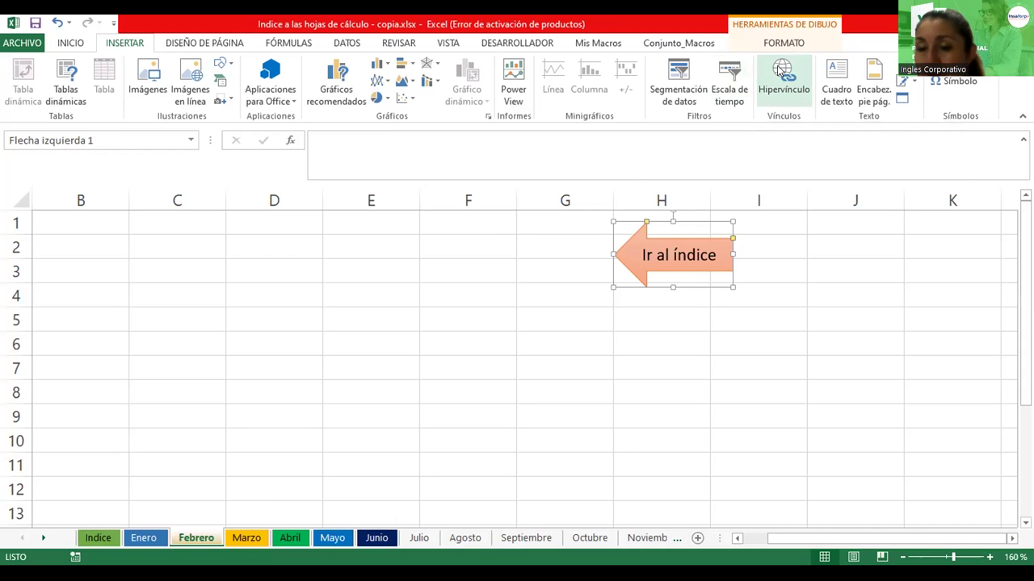
pyautogui.click(781, 71)
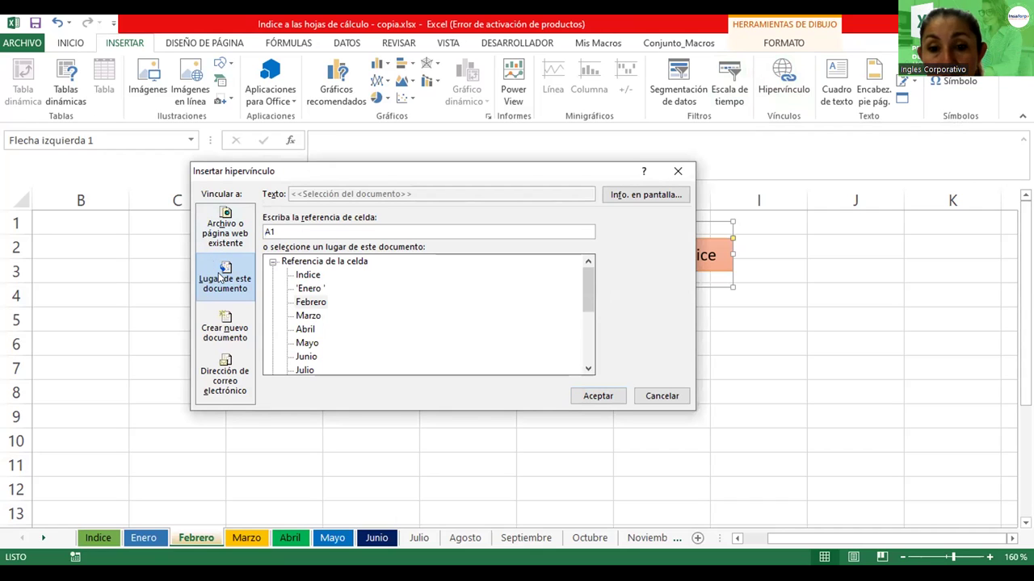
pyautogui.click(311, 317)
pyautogui.click(309, 277)
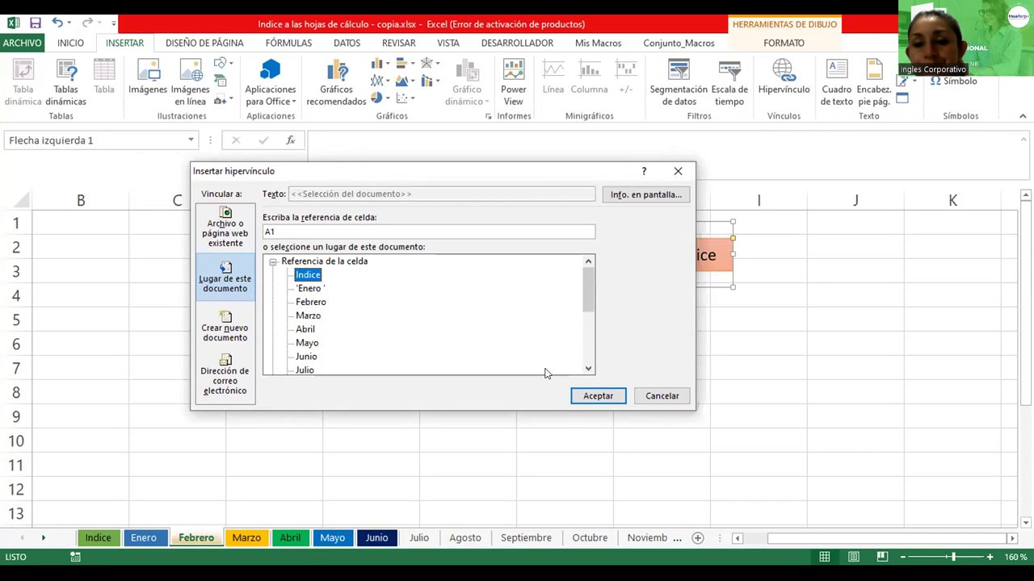
pyautogui.click(597, 396)
pyautogui.click(642, 321)
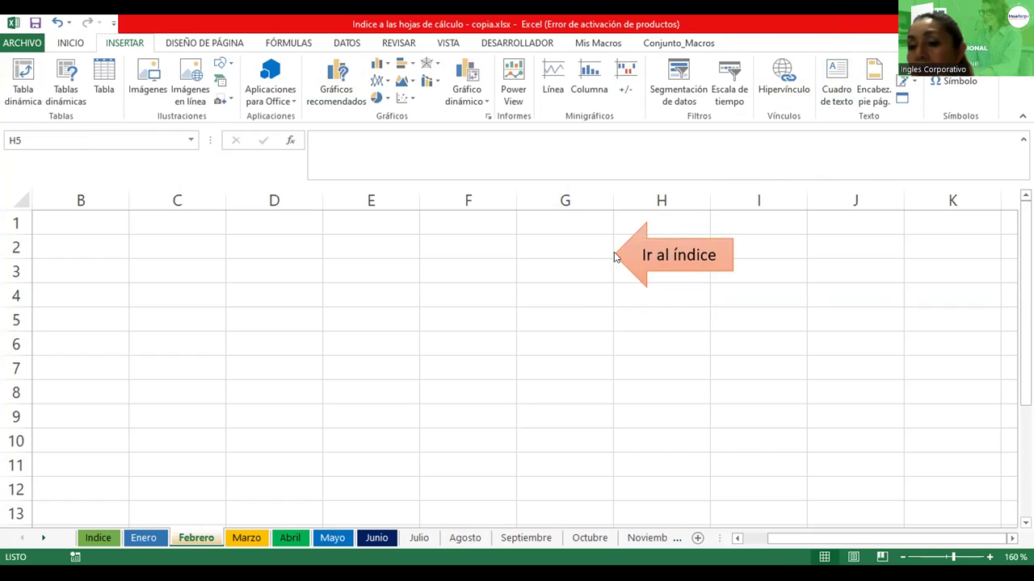
pyautogui.click(690, 269)
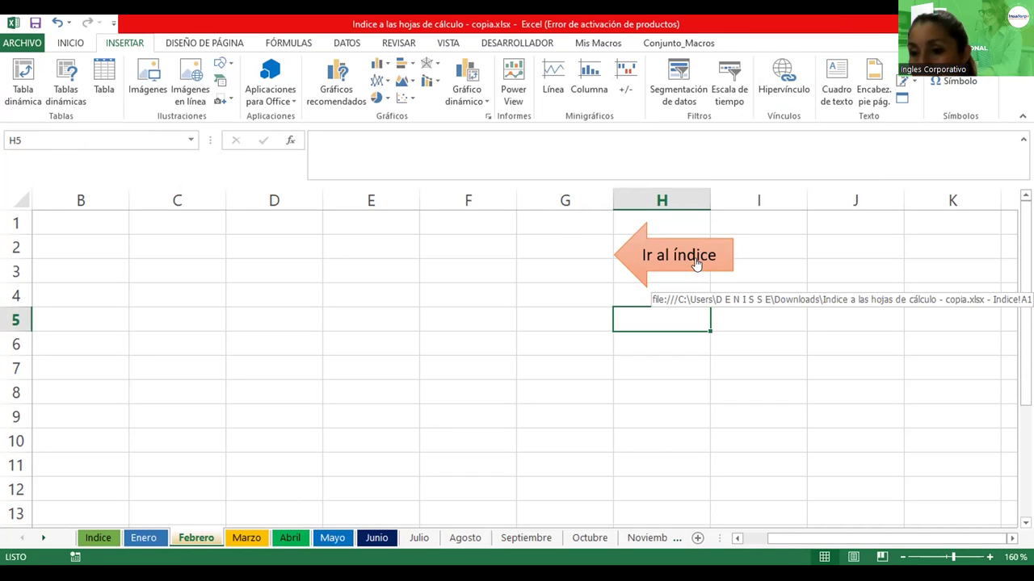
pyautogui.click(695, 263)
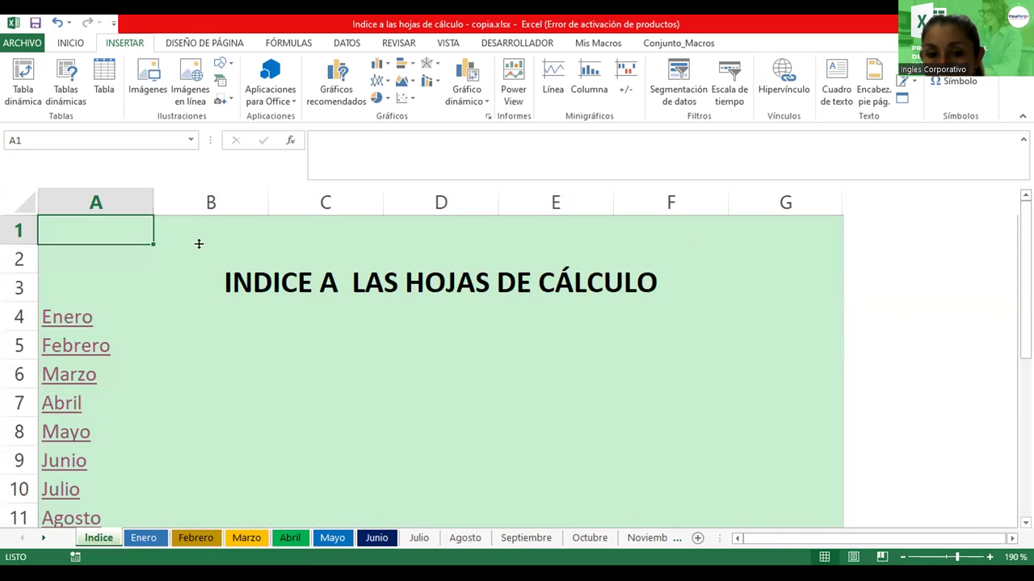
pyautogui.click(76, 317)
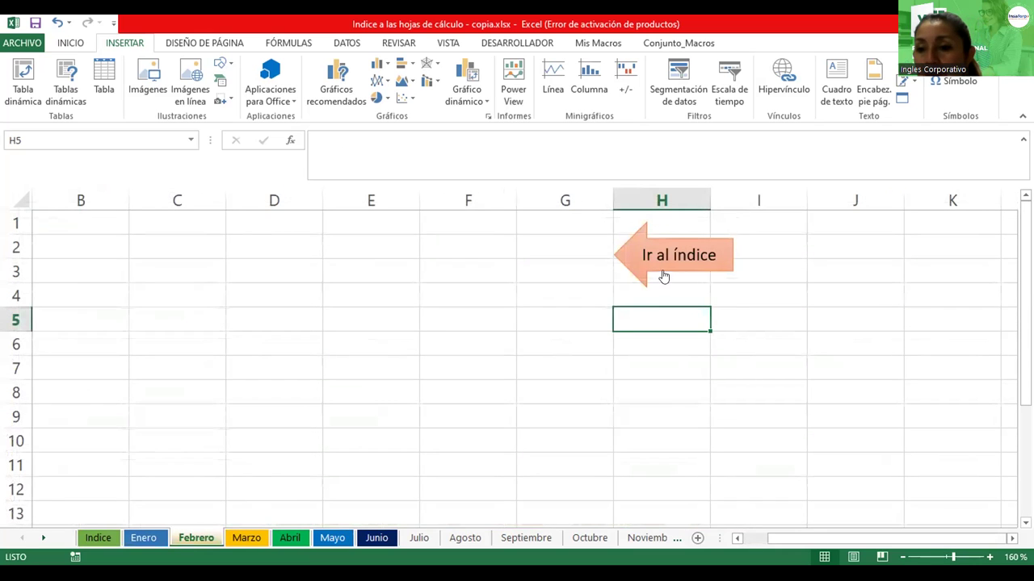
# Copy the Febrero arrow and paste it at H3 on Enero, undoing the wrong image paste
pyautogui.click(693, 252)
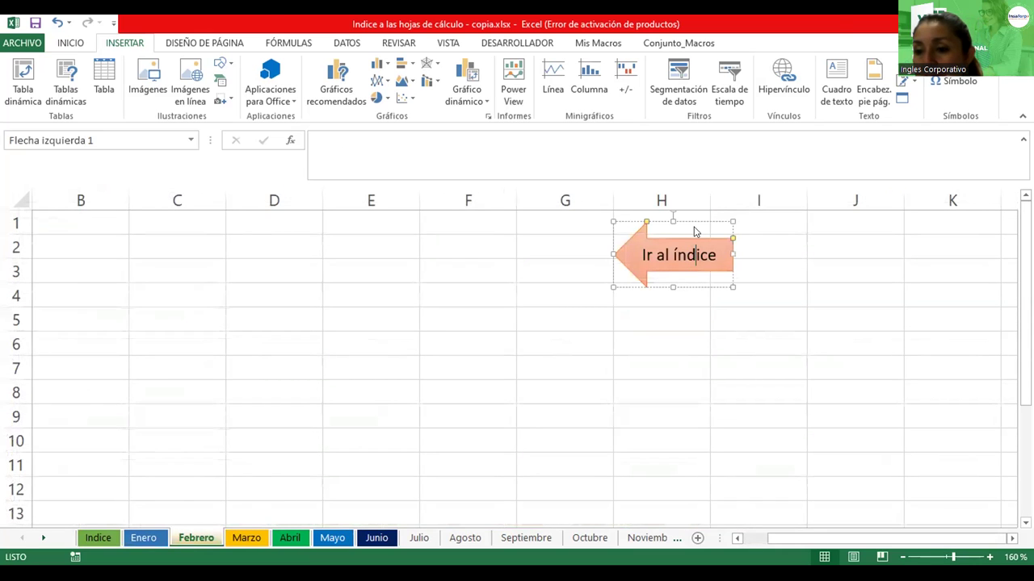
pyautogui.rightClick(696, 254)
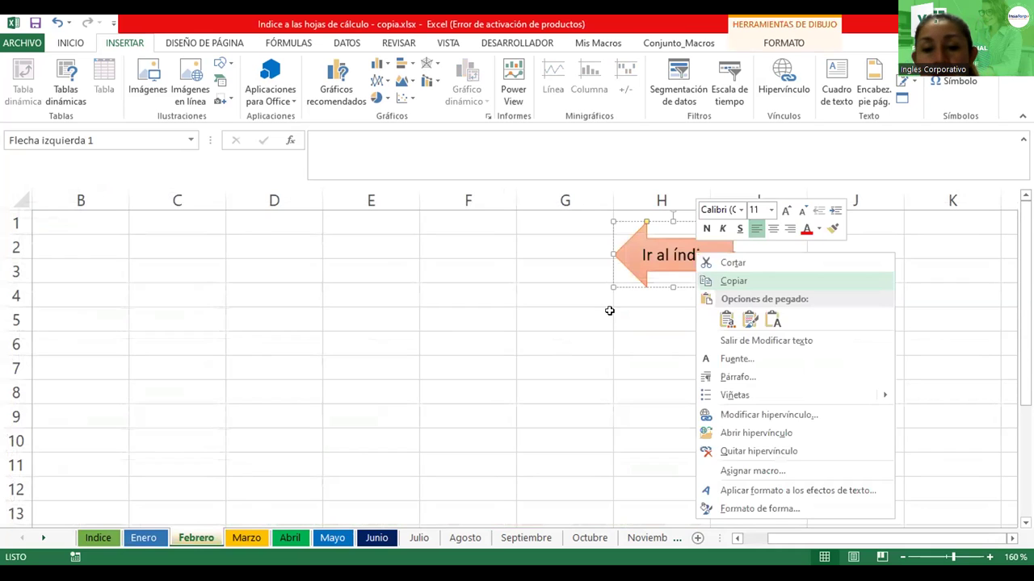
pyautogui.click(143, 538)
pyautogui.click(143, 538)
pyautogui.click(472, 241)
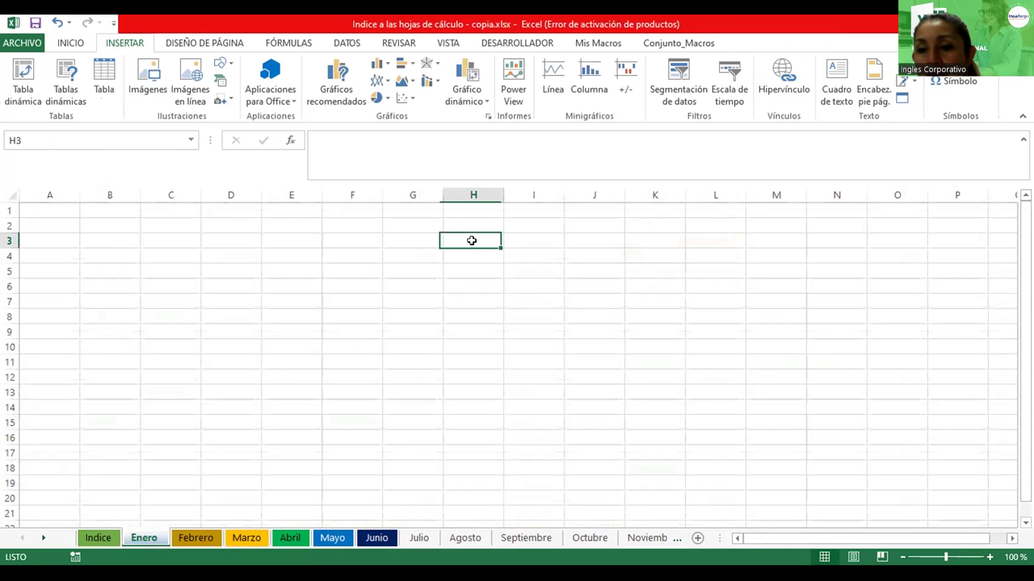
pyautogui.hotkey('shift', 'F10')
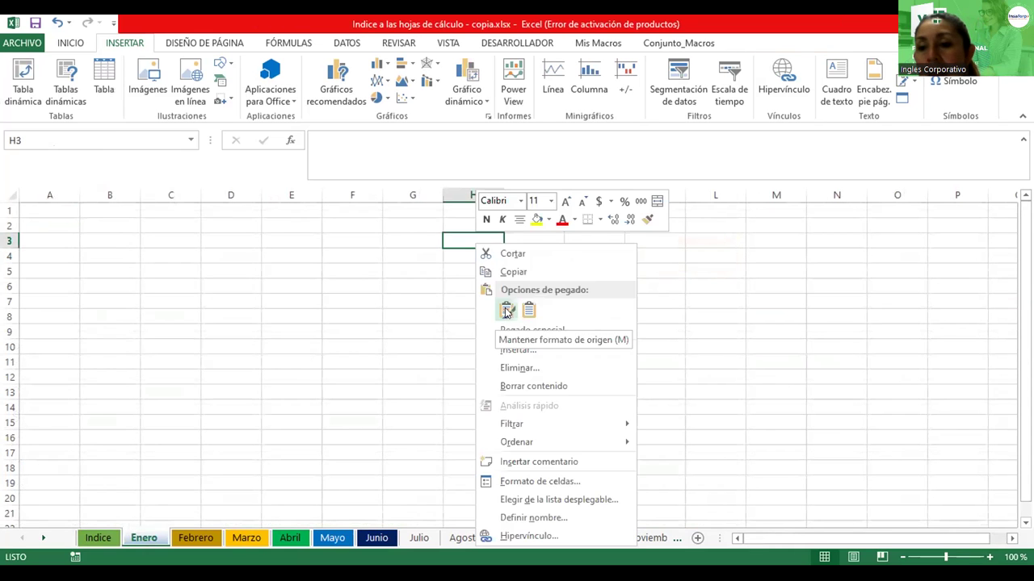
pyautogui.click(505, 311)
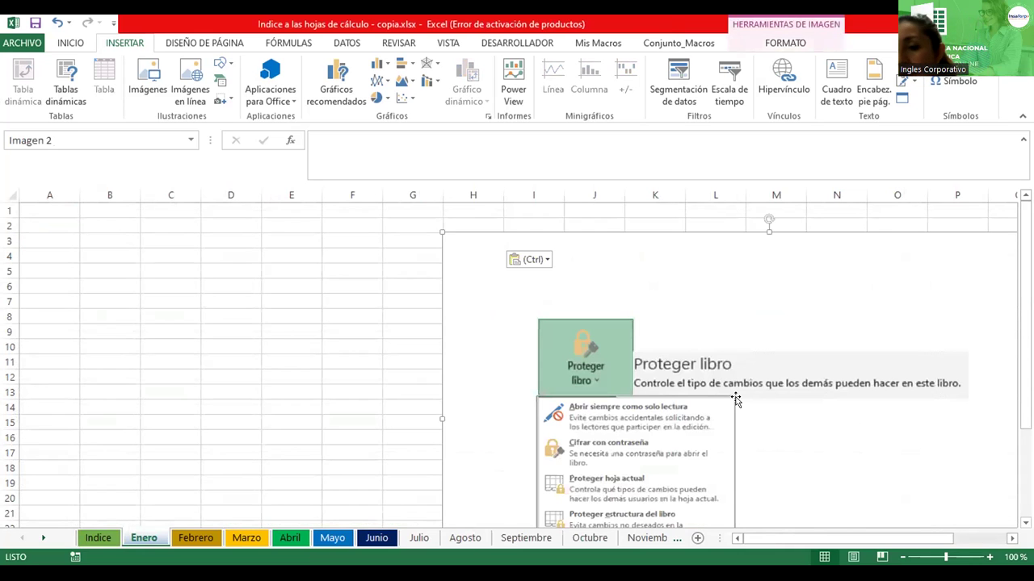
pyautogui.hotkey('ctrl', 'z')
# Paste the arrow at G3 on the Enero sheet and drag it up to columns E–F
pyautogui.click(180, 539)
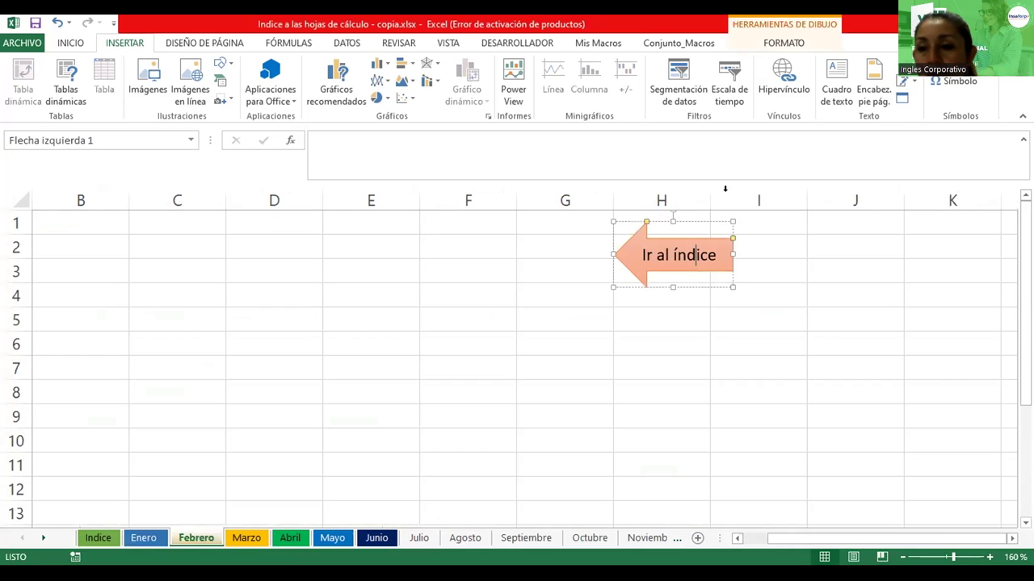
pyautogui.rightClick(683, 219)
pyautogui.press('Escape')
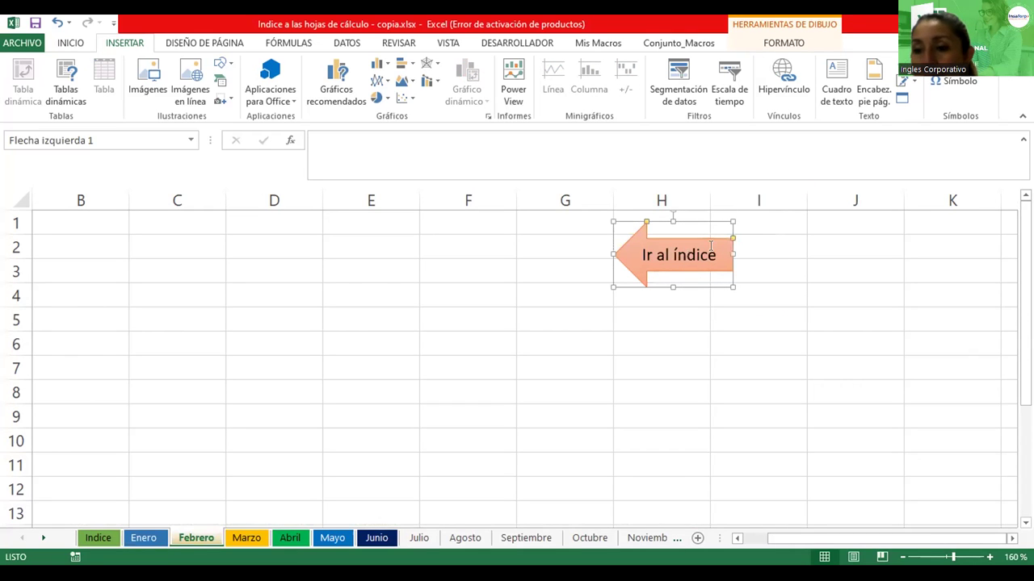
pyautogui.click(144, 538)
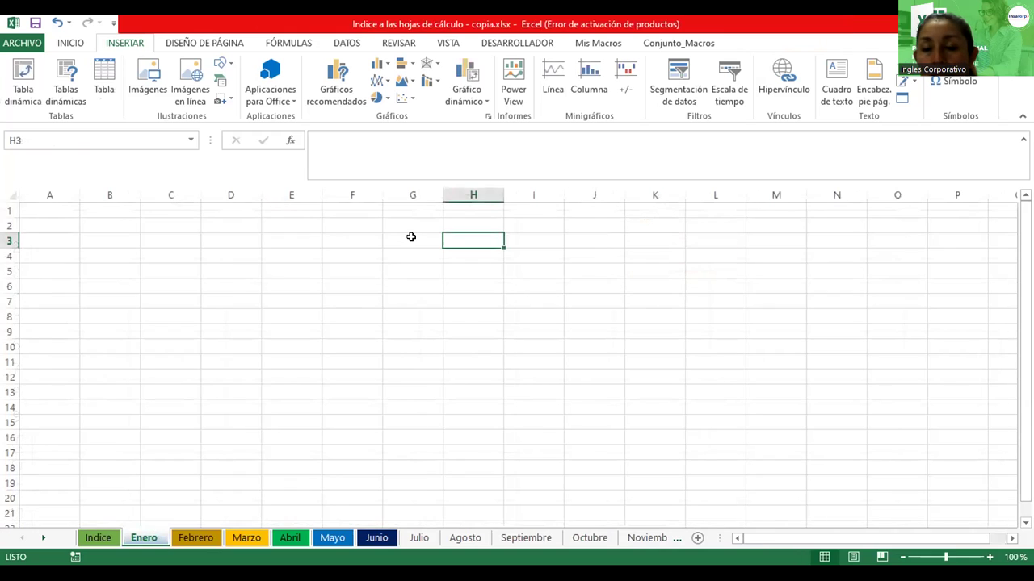
pyautogui.click(412, 236)
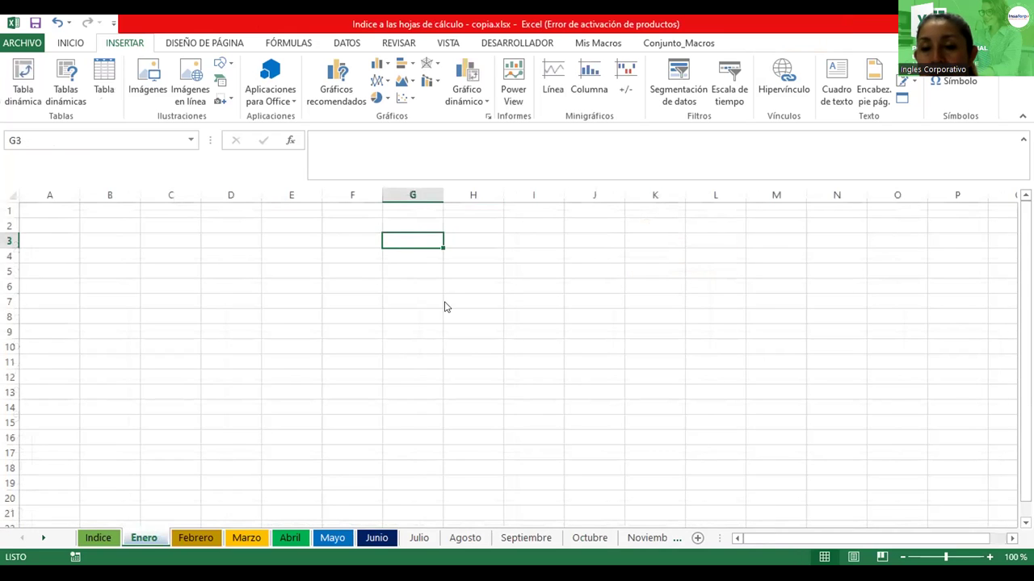
pyautogui.hotkey('ctrl', 'v')
pyautogui.keyDown('ctrl'); pyautogui.scroll(6, 460, 301); pyautogui.keyUp('ctrl')
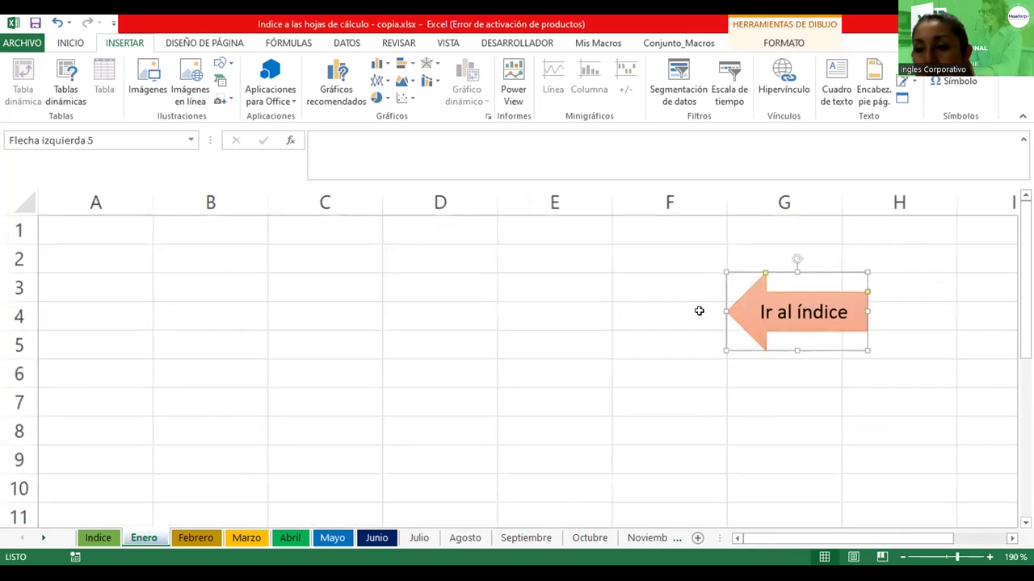
pyautogui.moveTo(726, 292); pyautogui.dragTo(573, 260)
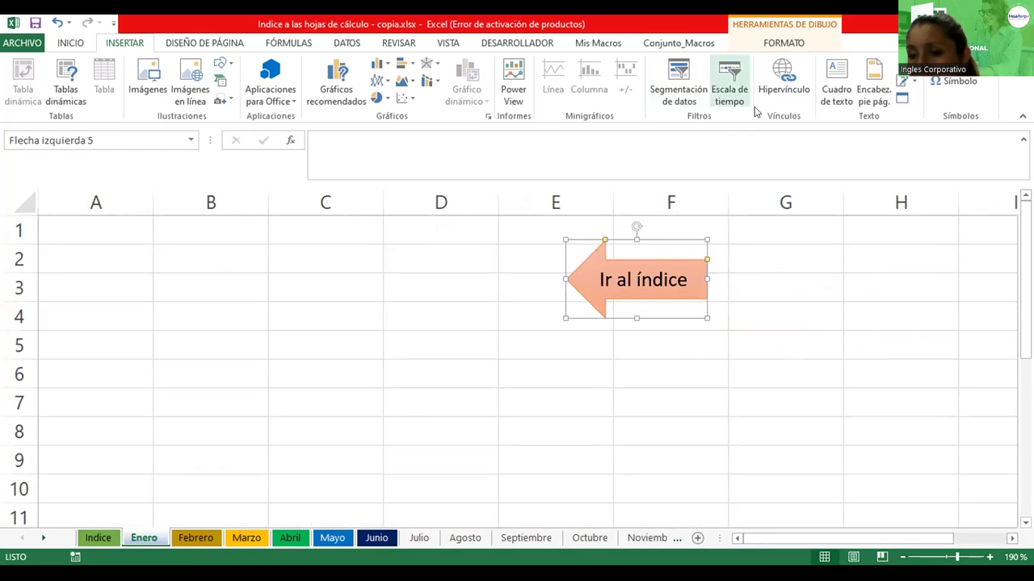
# Link the Enero arrow to Indice cell A1, deselect it, then follow the link to test it
pyautogui.click(777, 71)
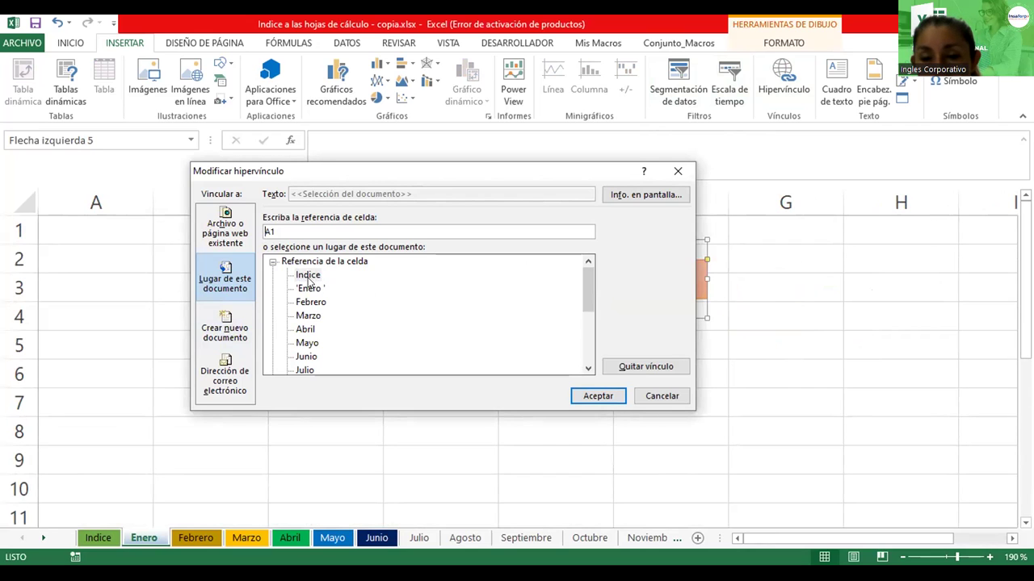
pyautogui.click(578, 398)
pyautogui.click(516, 396)
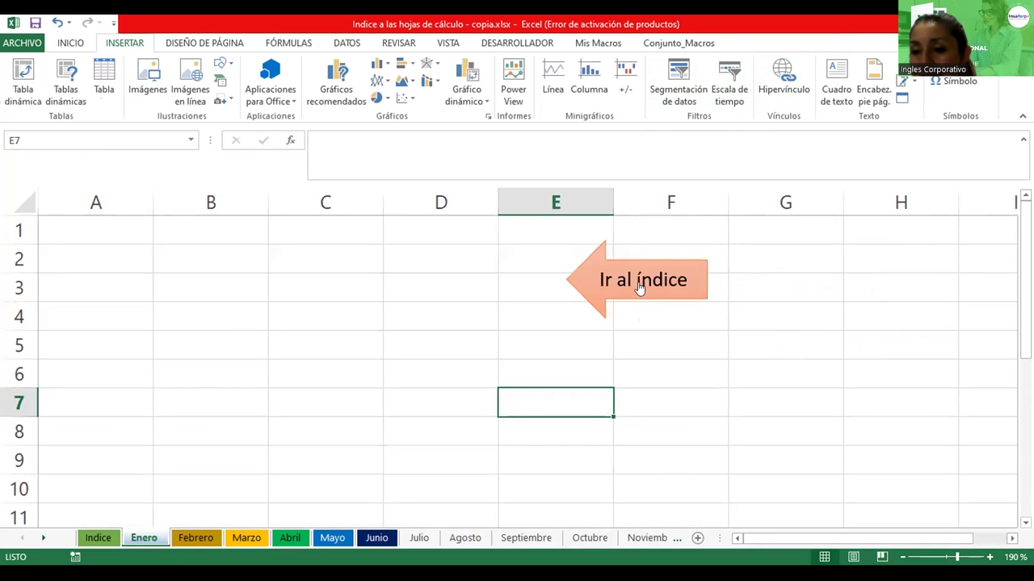
pyautogui.click(639, 288)
# Test the Febrero index link in A5, step down to Marzo in A6, then switch to Agosto
pyautogui.click(71, 345)
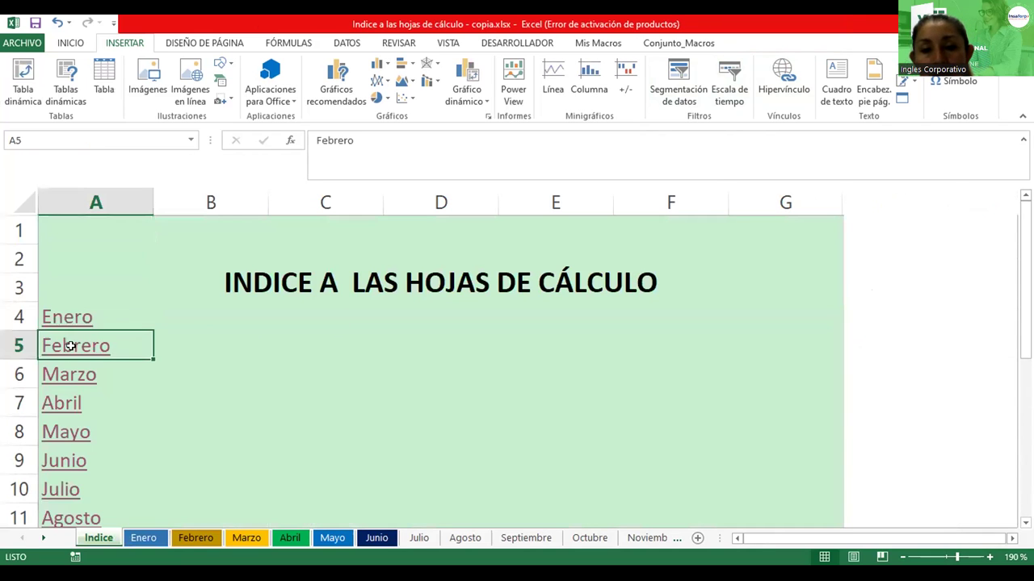
pyautogui.click(743, 270)
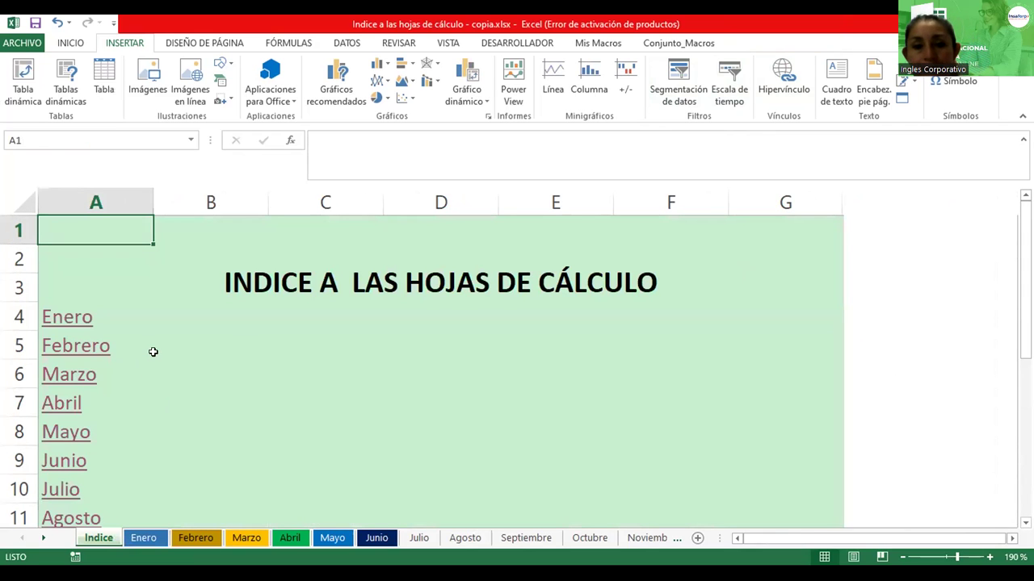
pyautogui.click(154, 352)
pyautogui.click(152, 352)
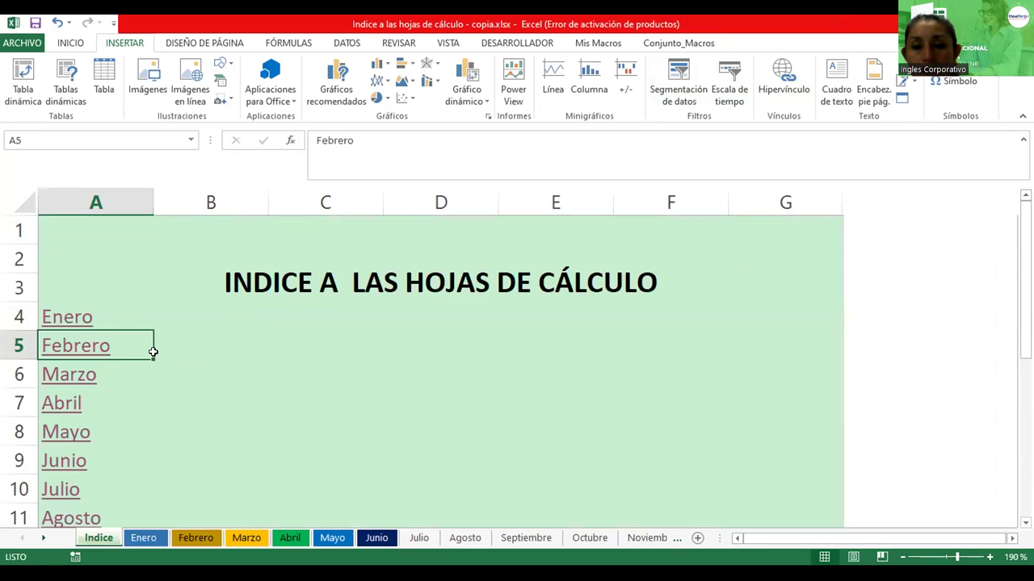
pyautogui.press('Down')
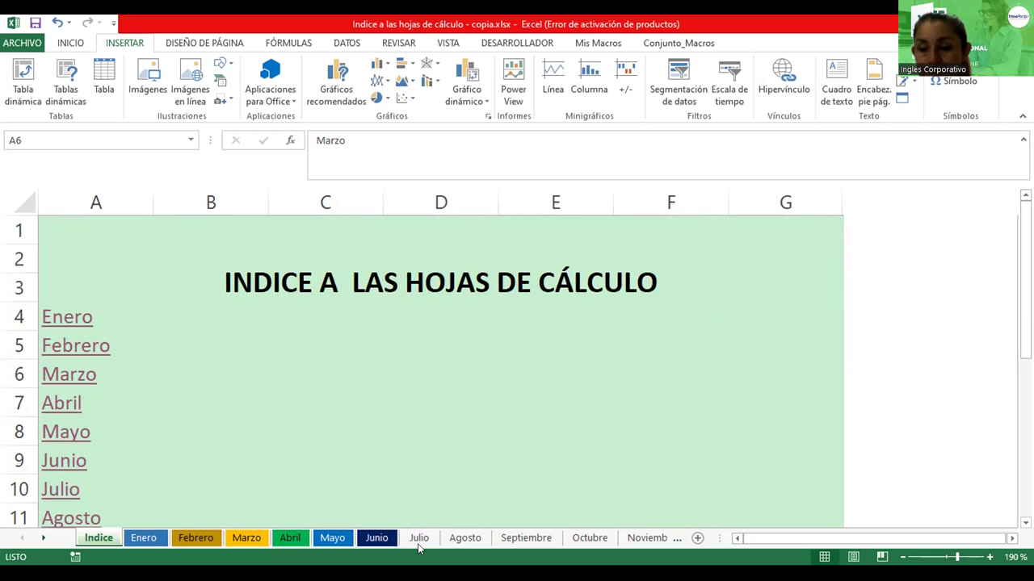
pyautogui.click(461, 538)
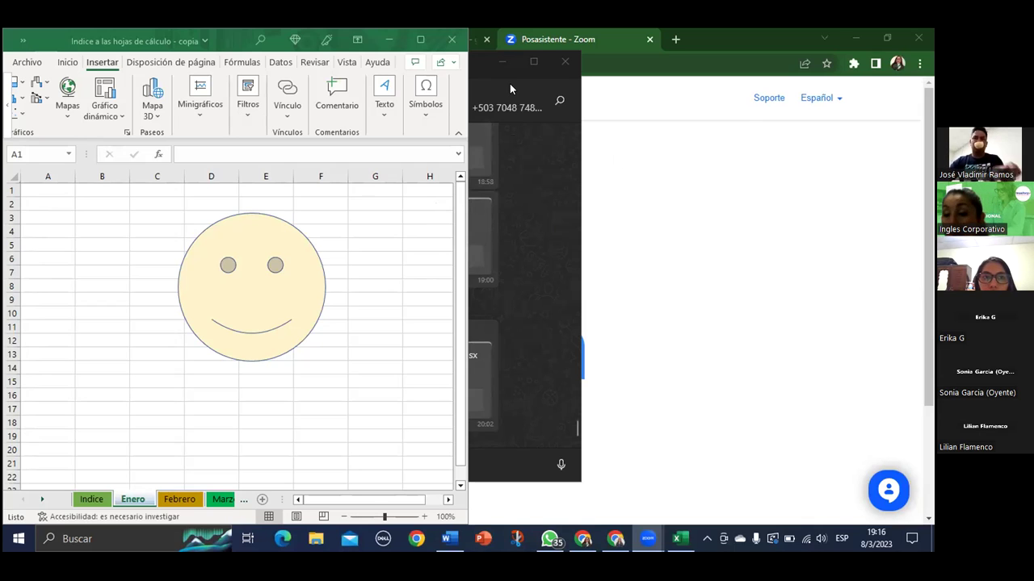
# Follow the smiley's link to Febrero and check the Enero, Marzo and Febrero sheets
pyautogui.click(457, 119)
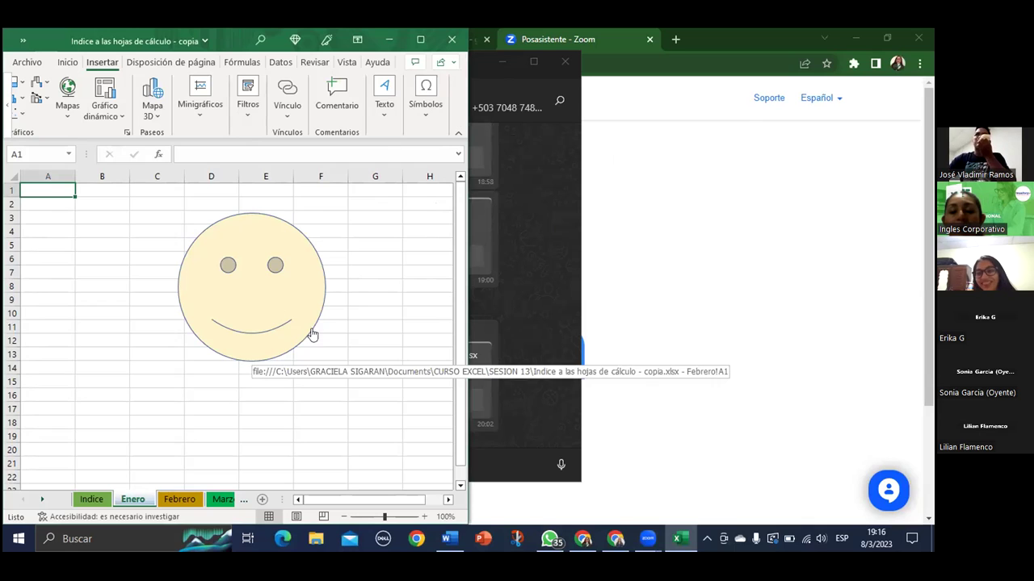
pyautogui.click(231, 317)
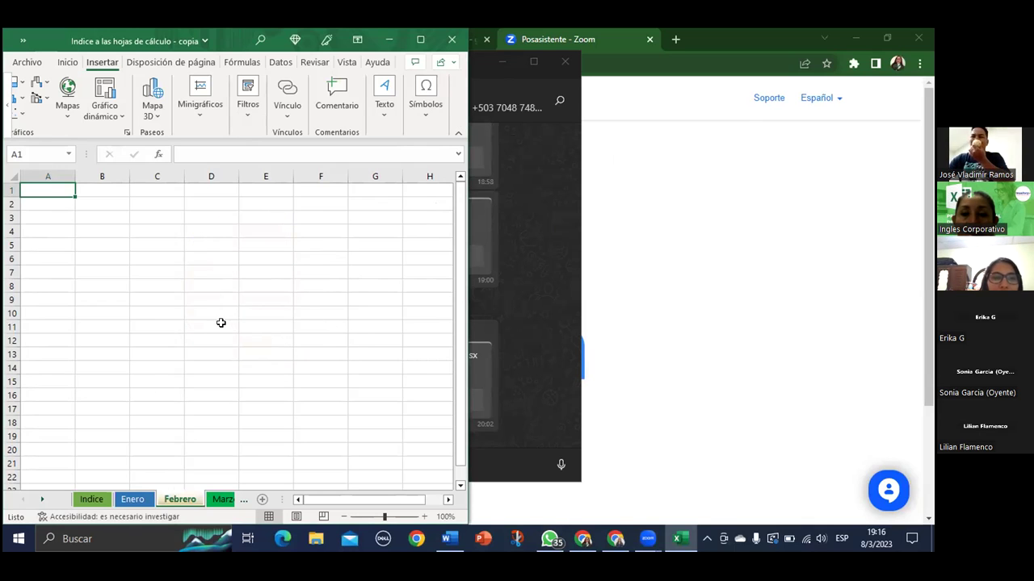
pyautogui.moveTo(355, 499); pyautogui.dragTo(323, 496)
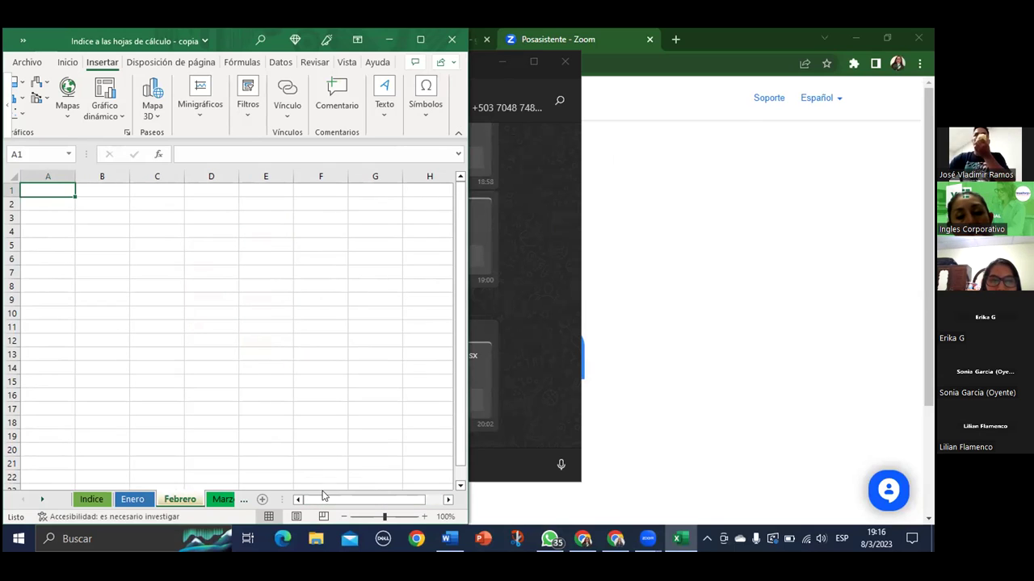
pyautogui.click(129, 499)
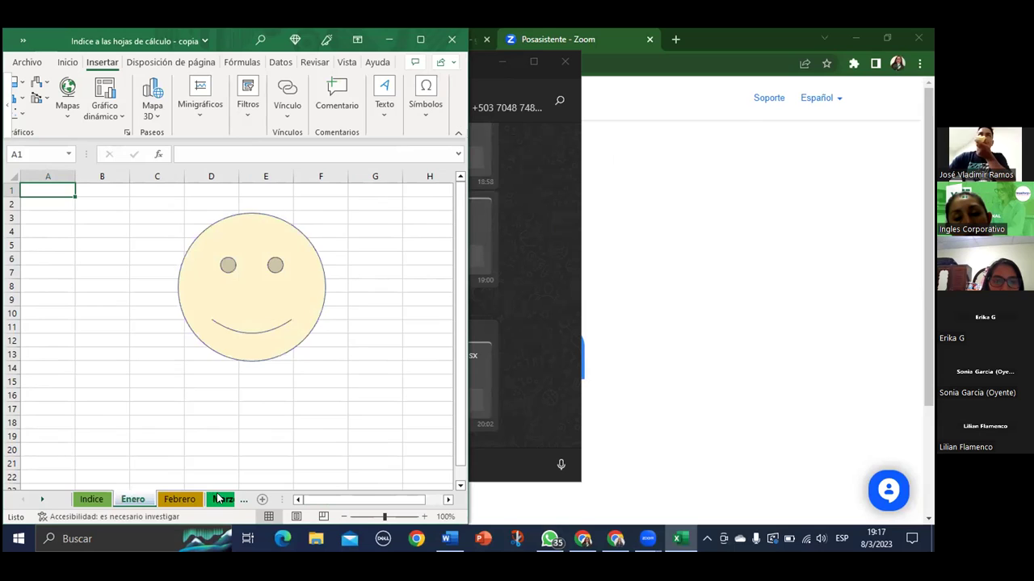
pyautogui.click(220, 499)
pyautogui.click(137, 499)
pyautogui.click(90, 499)
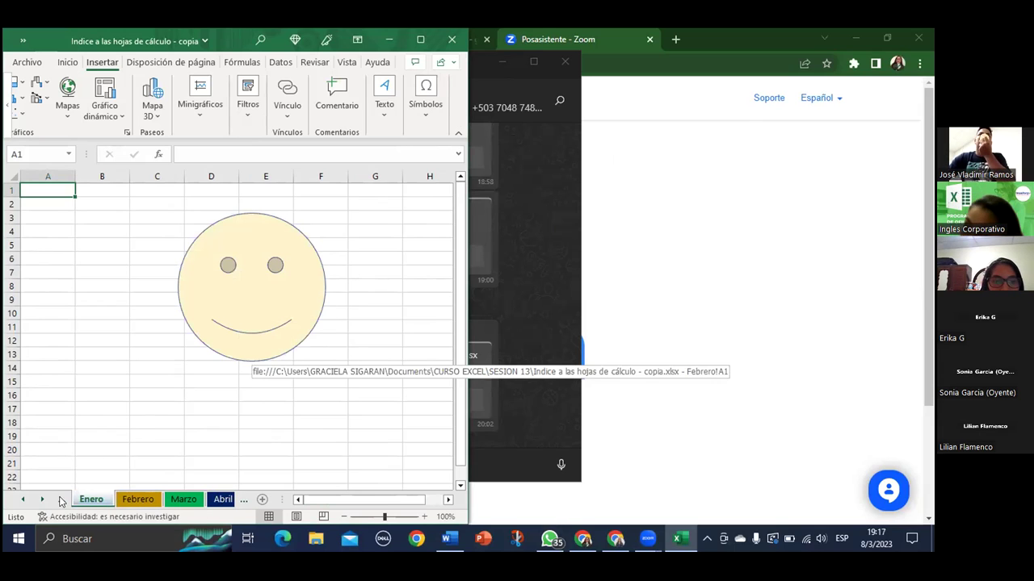
pyautogui.click(27, 501)
# Test the Marzo link on Indice, which opens Enero, then return to the Indice sheet
pyautogui.click(89, 499)
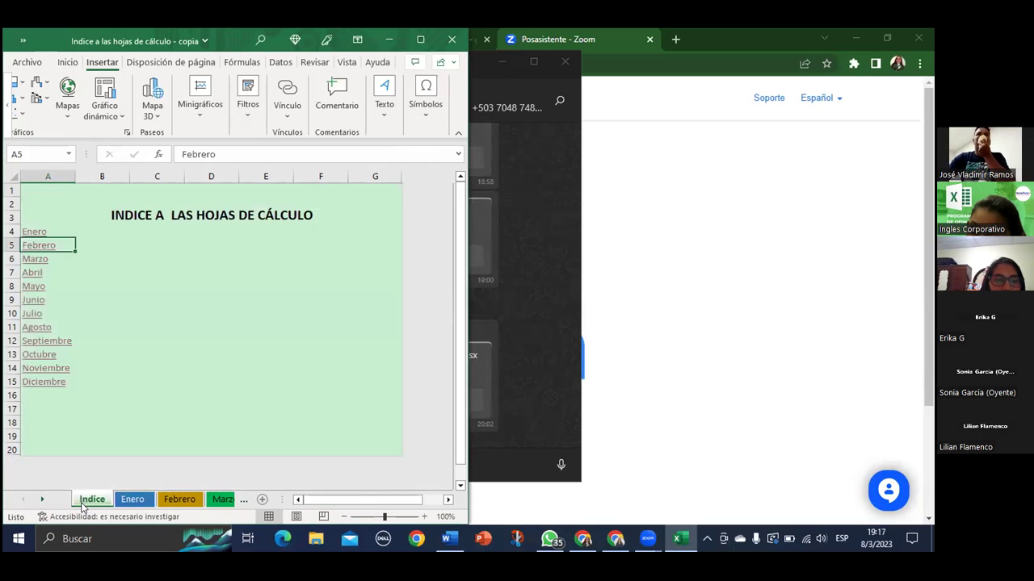
pyautogui.scroll(-1, 69, 377)
pyautogui.scroll(1, 70, 377)
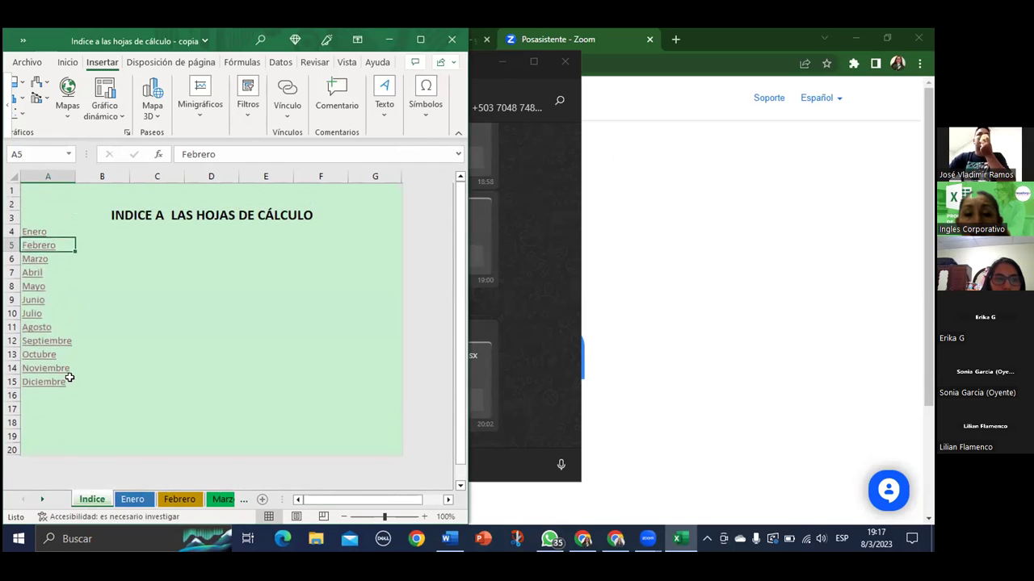
pyautogui.click(35, 260)
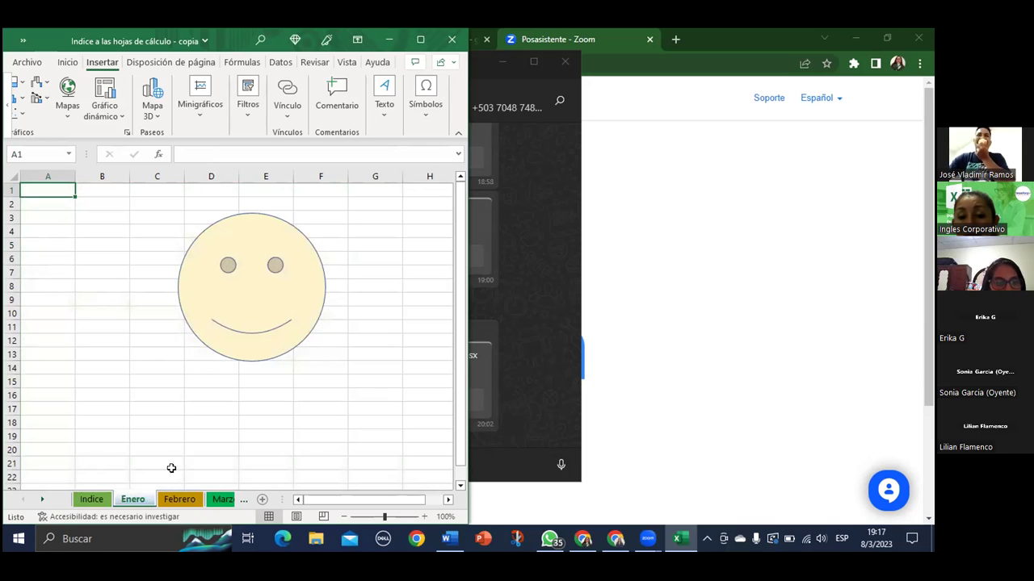
pyautogui.click(216, 501)
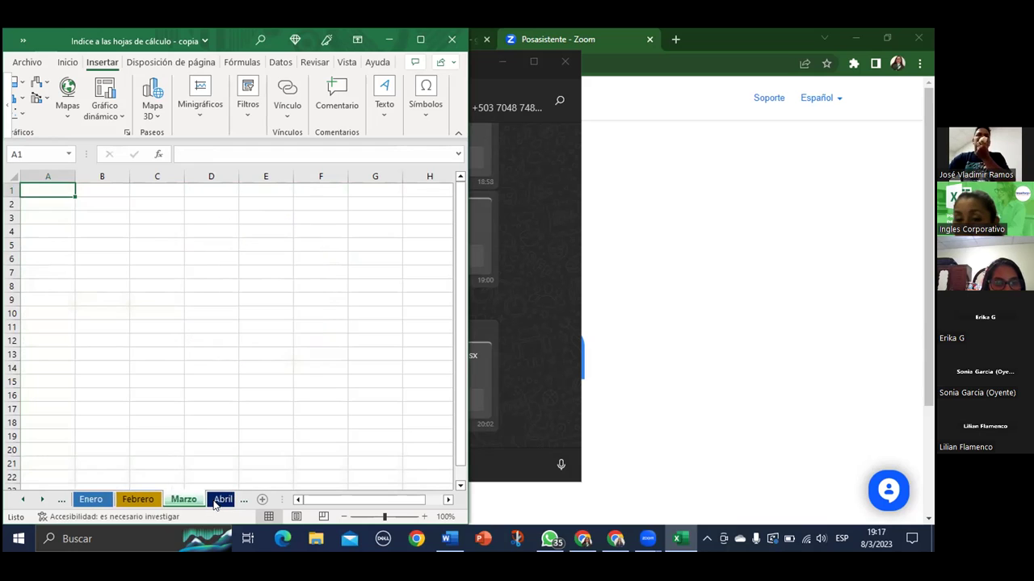
pyautogui.click(95, 501)
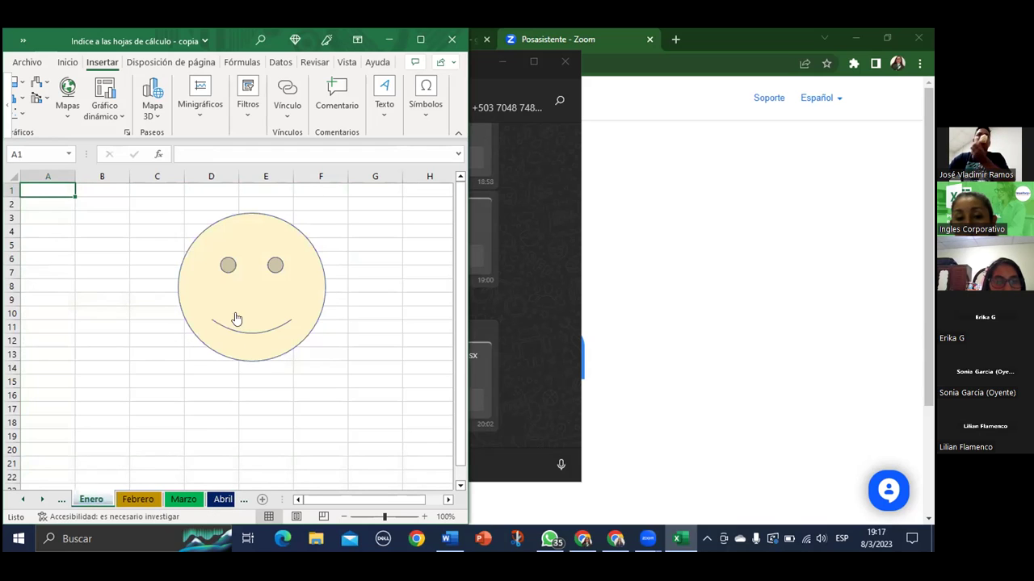
pyautogui.hotkey('ctrl', 'pagedown')
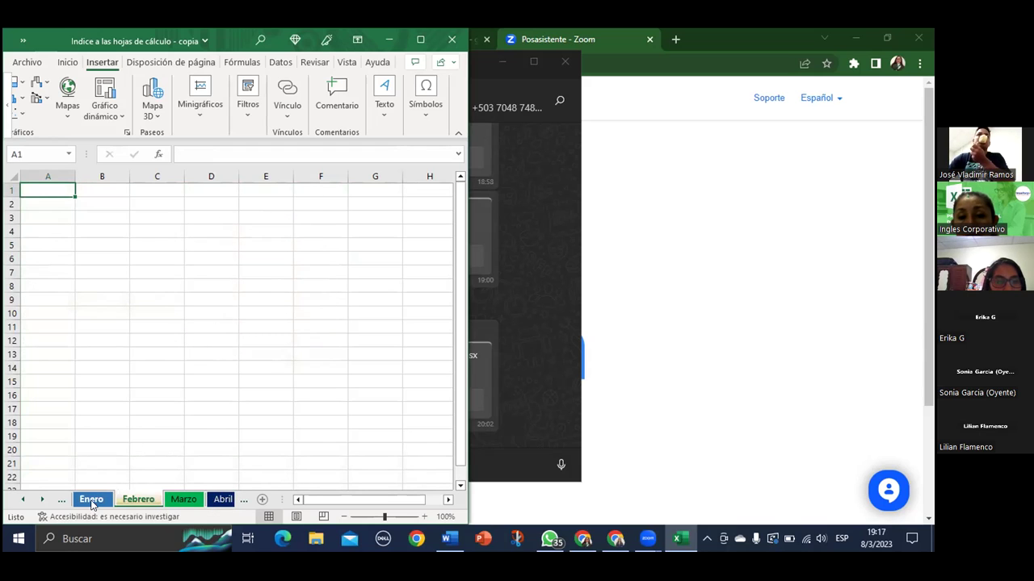
pyautogui.click(23, 499)
pyautogui.click(91, 500)
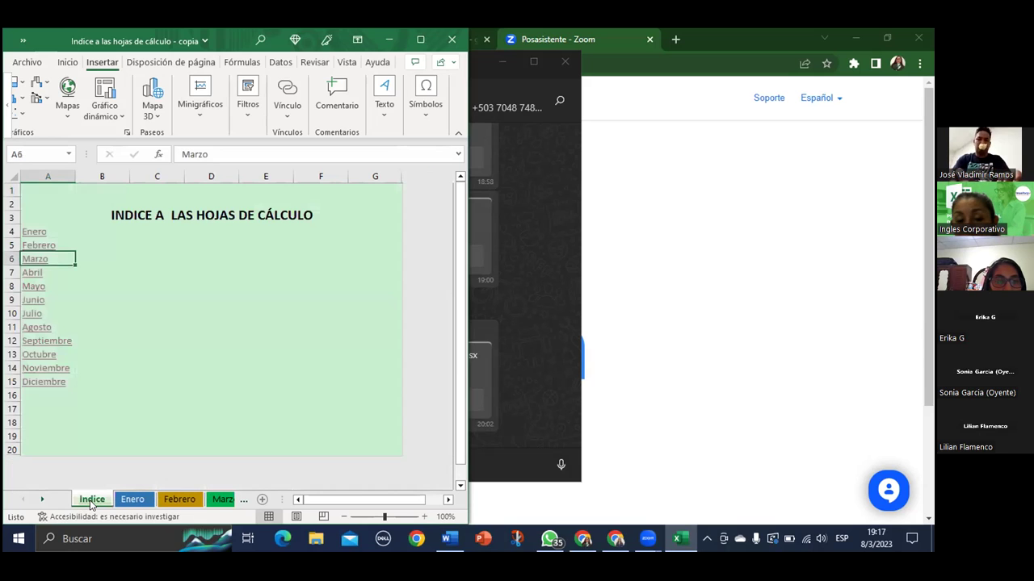
# Edit the A6 Marzo hyperlink so its cell reference targets the Marzo sheet
pyautogui.rightClick(40, 264)
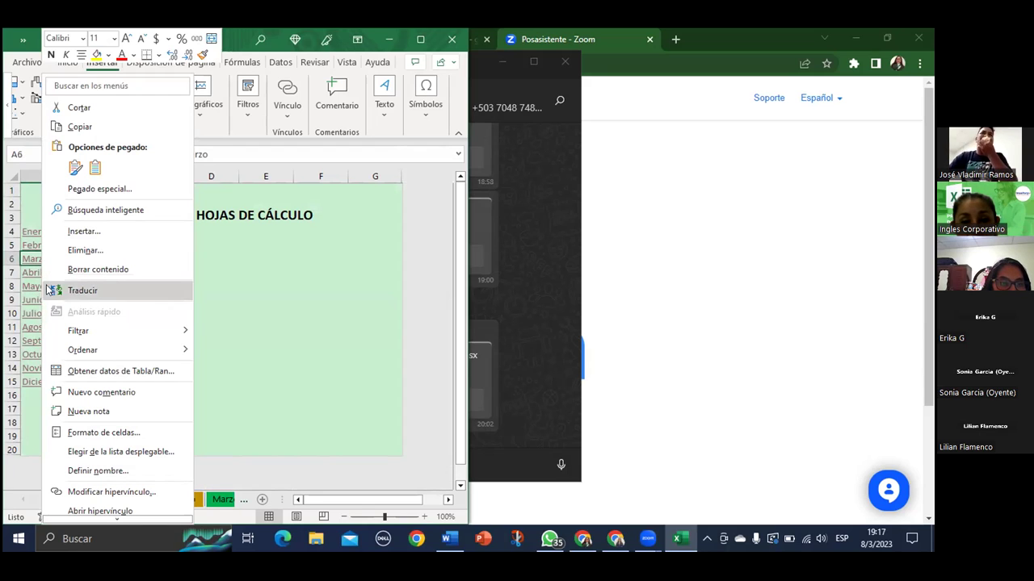
pyautogui.click(106, 492)
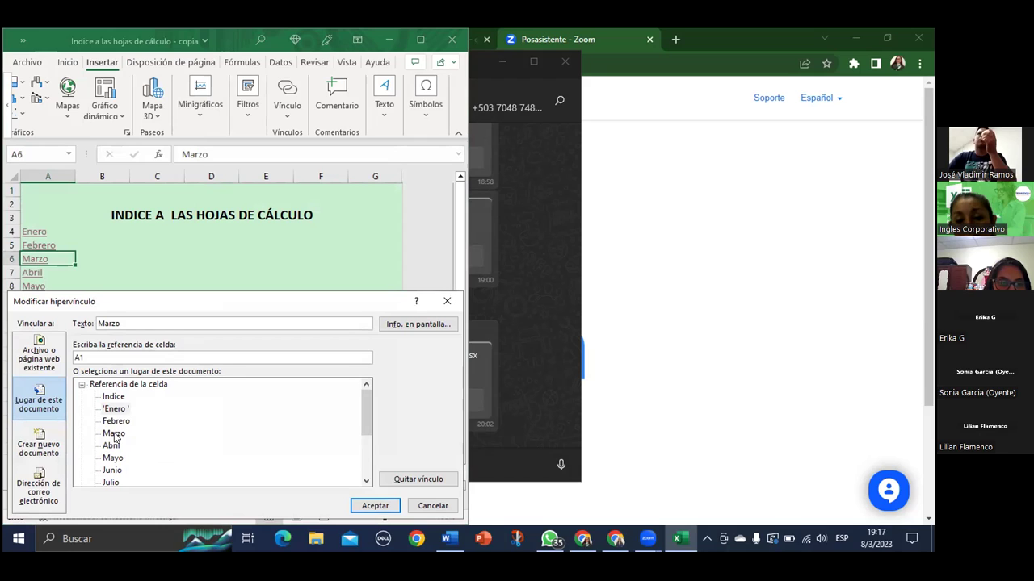
pyautogui.click(113, 434)
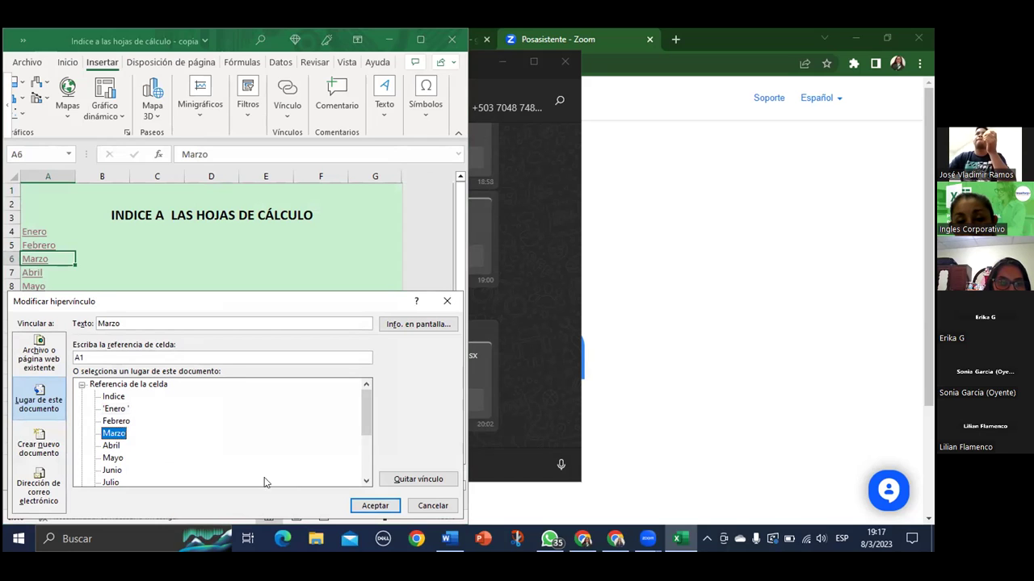
pyautogui.click(380, 507)
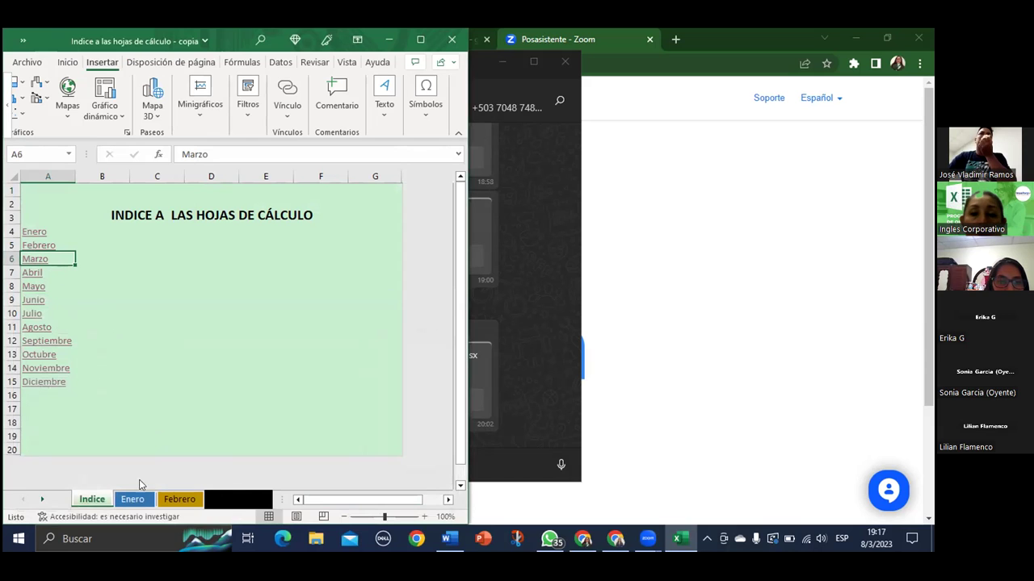
# Check the Marzo and Abril sheets, then follow the Enero index link and come back to Indice
pyautogui.click(217, 499)
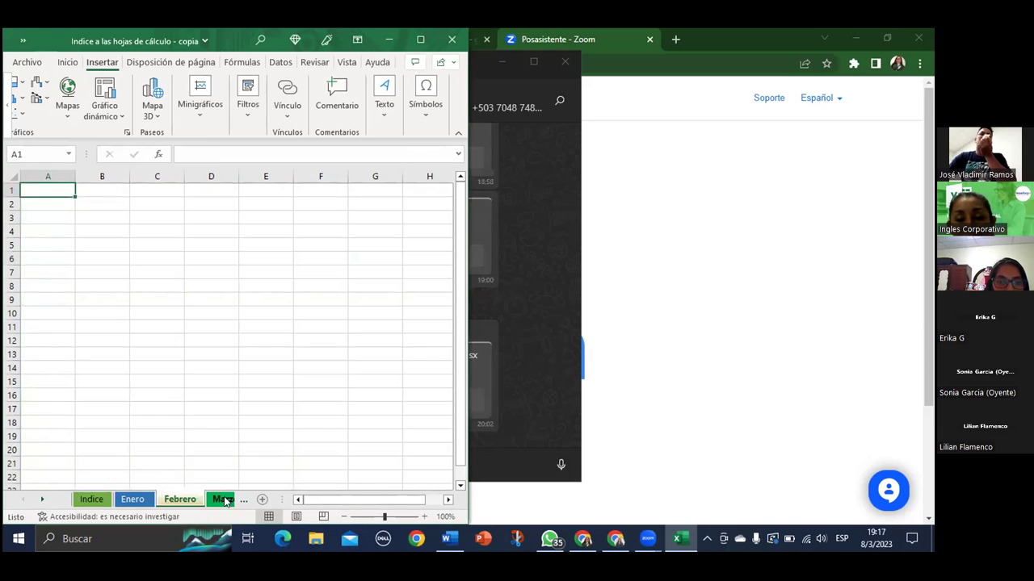
pyautogui.click(42, 499)
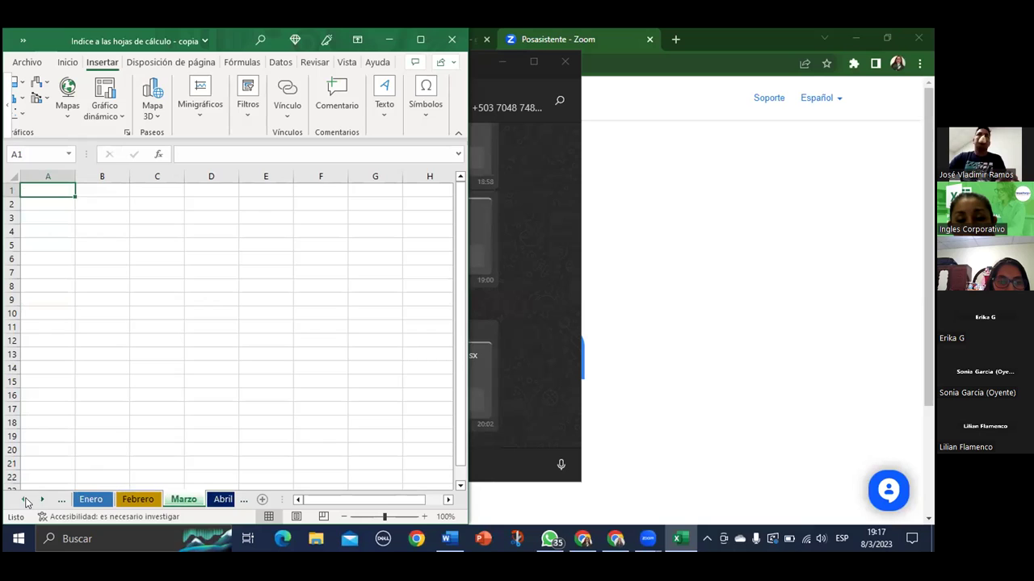
pyautogui.click(23, 499)
pyautogui.click(228, 503)
pyautogui.click(217, 501)
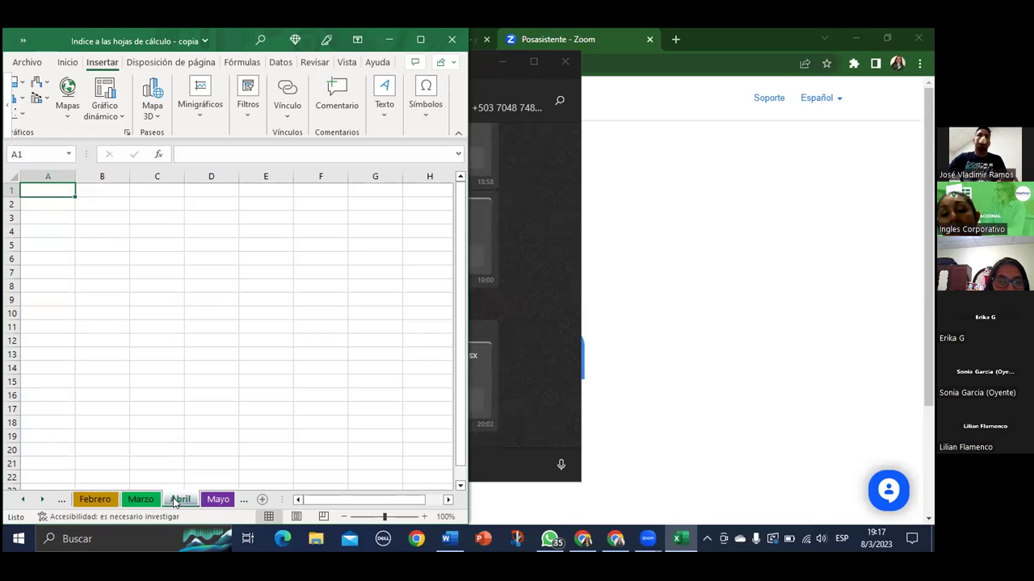
pyautogui.click(28, 499)
pyautogui.click(28, 499)
pyautogui.click(91, 500)
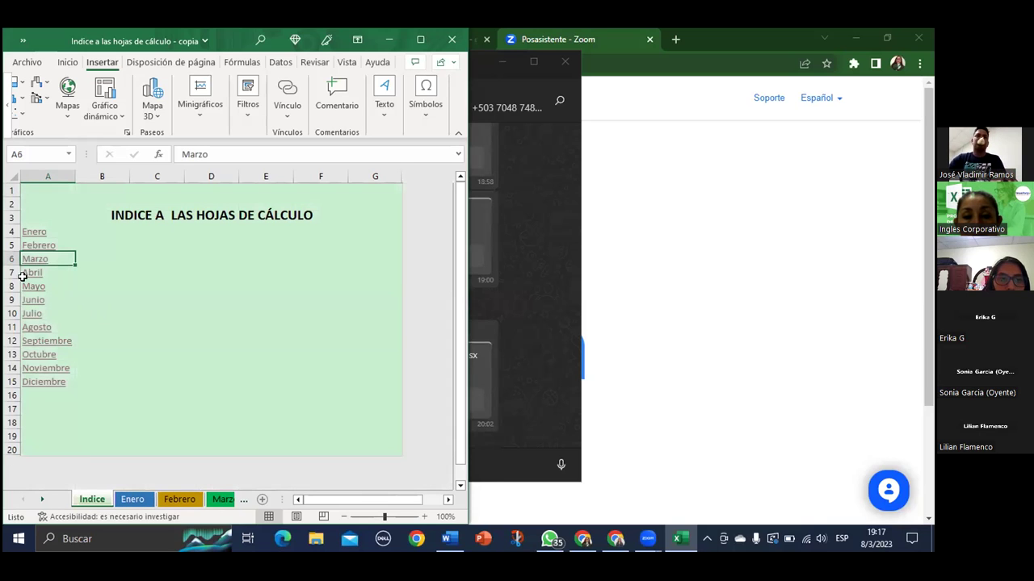
pyautogui.click(33, 274)
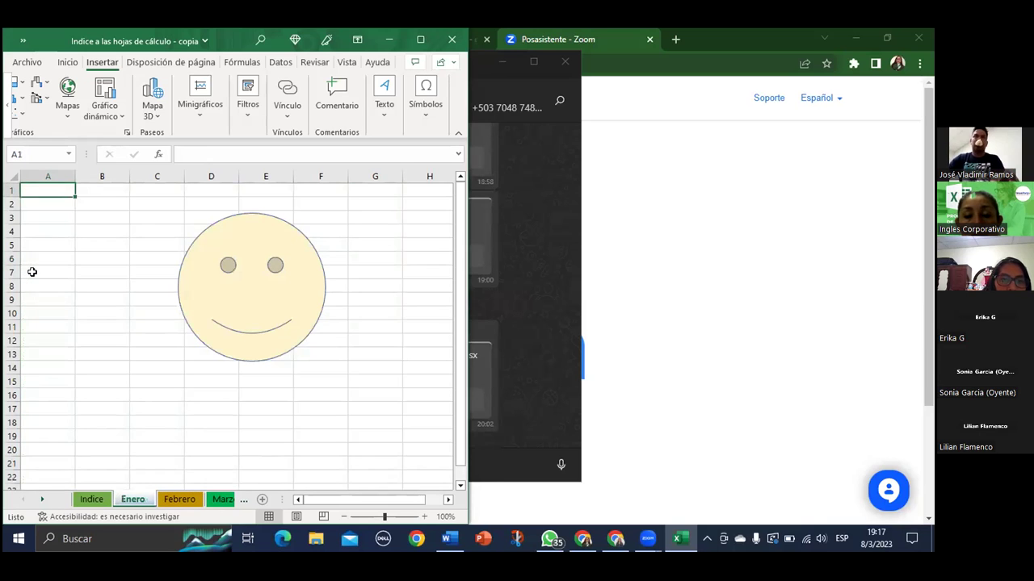
pyautogui.click(95, 501)
# Edit the A7 Abril hyperlink to point at the Abril sheet in this document
pyautogui.rightClick(41, 276)
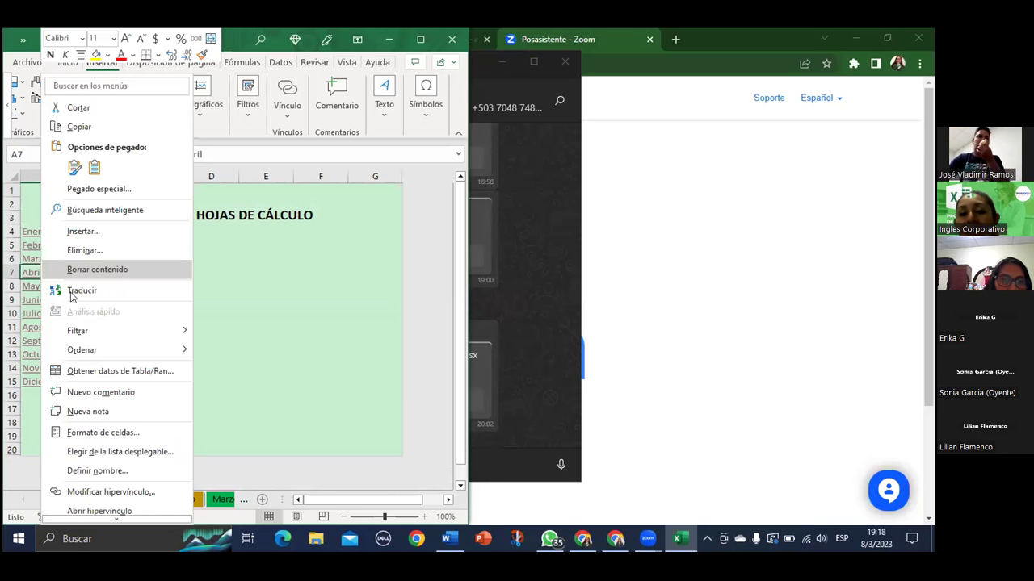
pyautogui.click(94, 489)
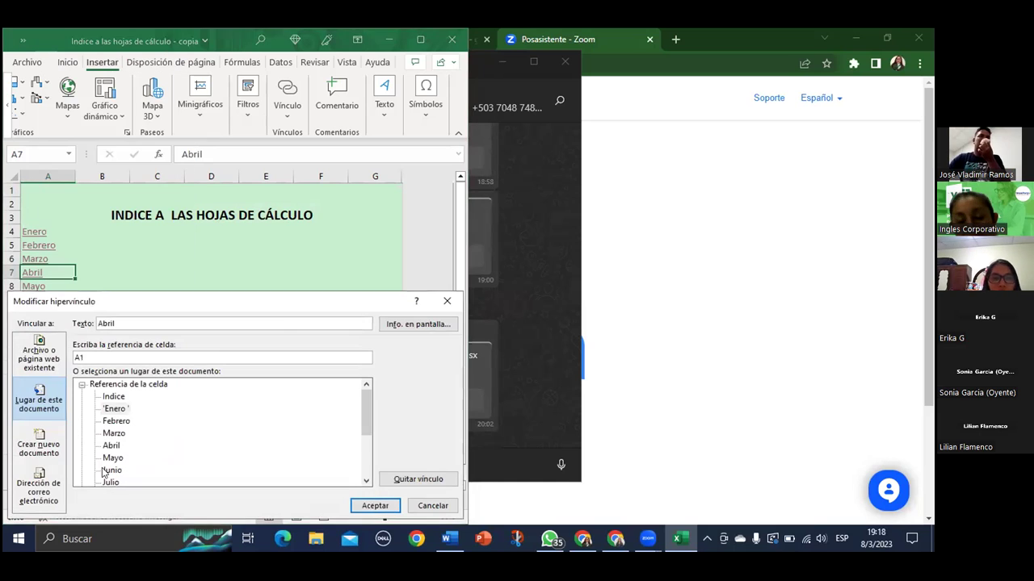
pyautogui.click(113, 445)
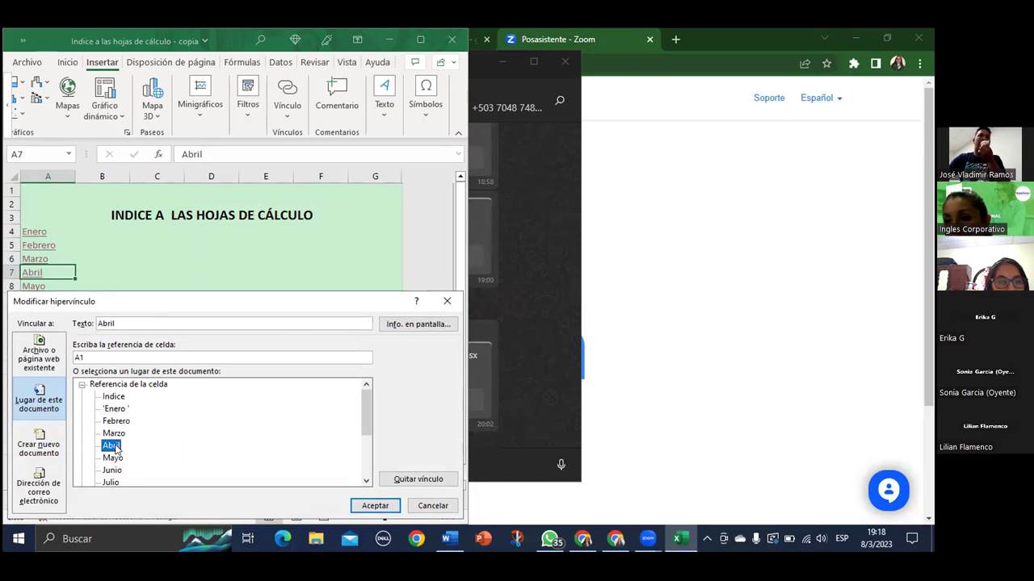
pyautogui.click(375, 506)
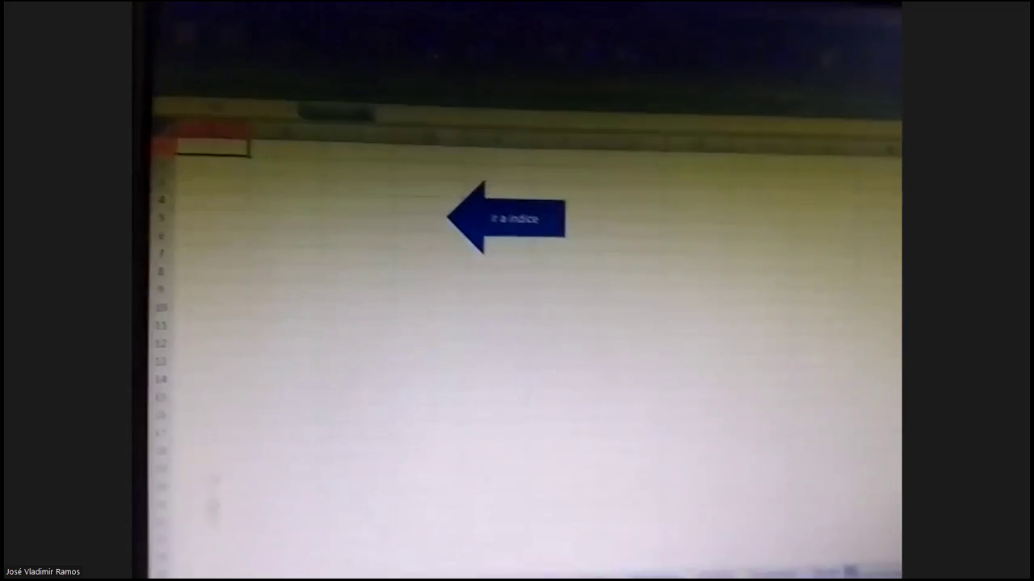
# Round-trip test the Febrero, Marzo, Abril and Mayo links and each sheet's Ir a indice arrow
pyautogui.click(545, 234)
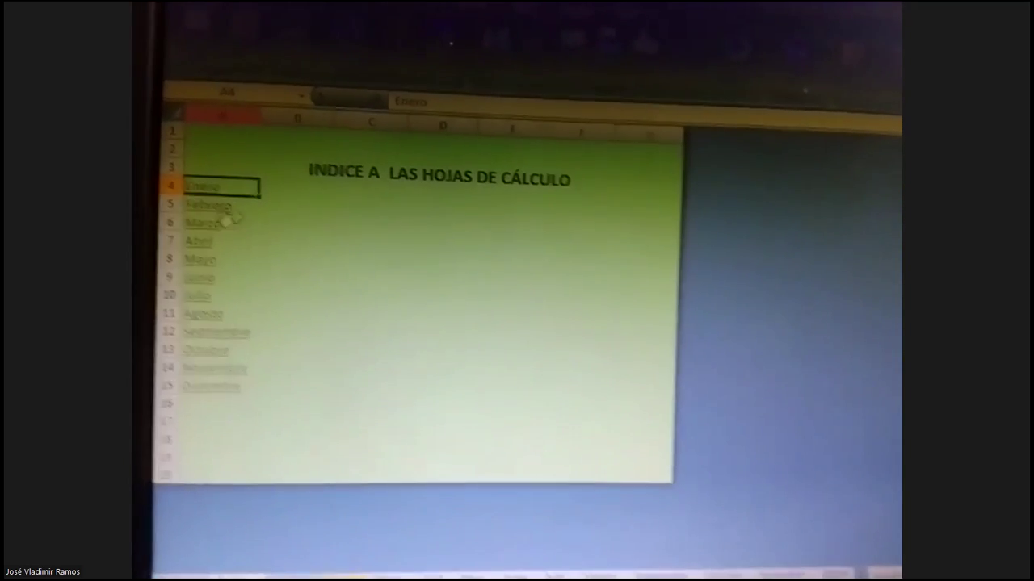
pyautogui.click(224, 213)
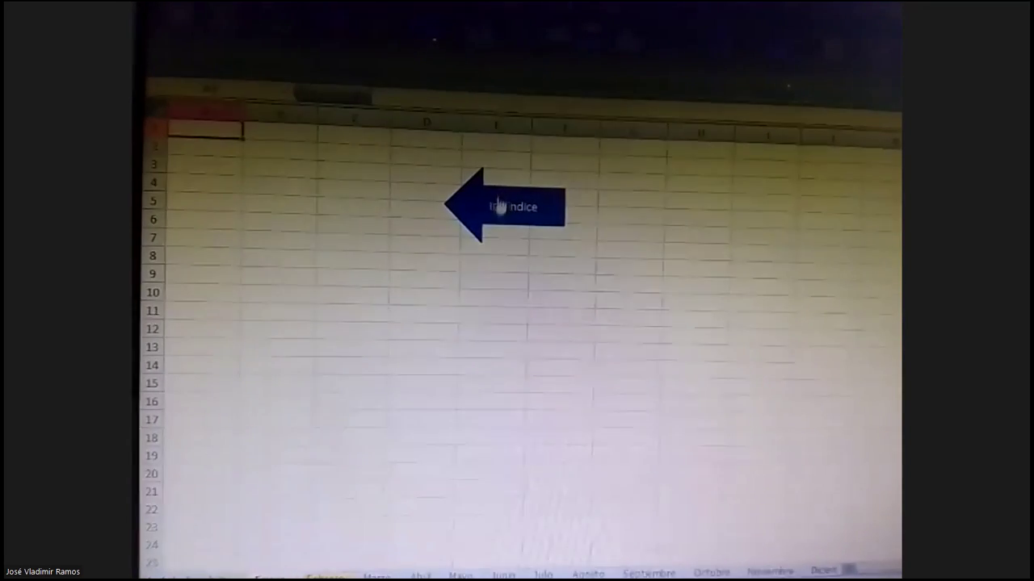
pyautogui.click(501, 203)
pyautogui.click(202, 209)
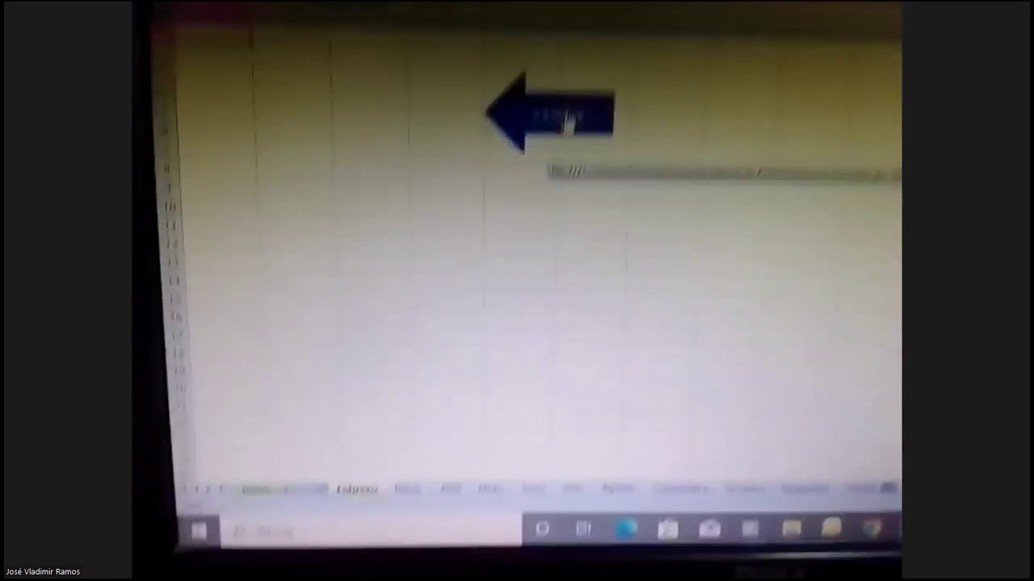
pyautogui.click(546, 207)
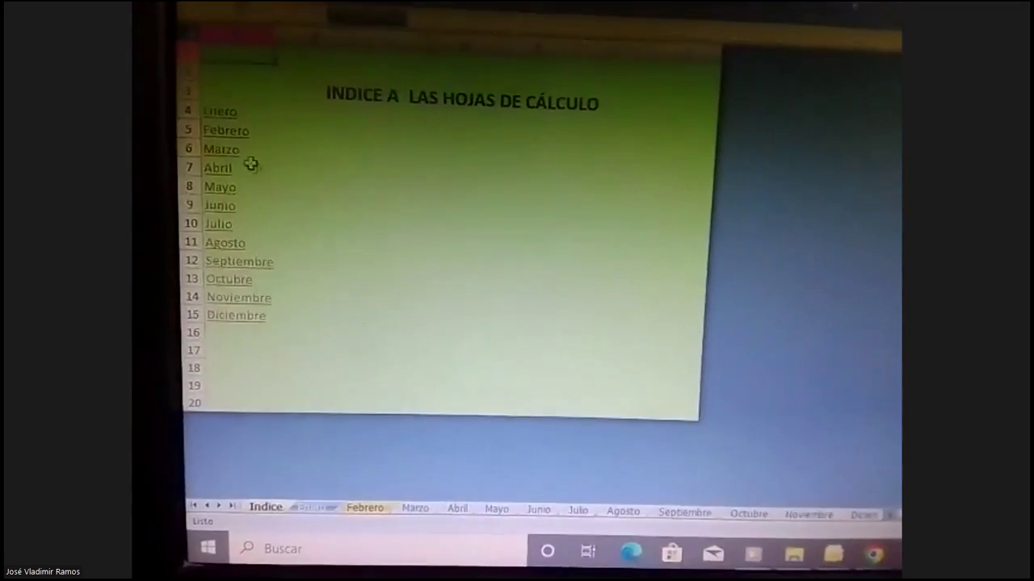
pyautogui.click(215, 142)
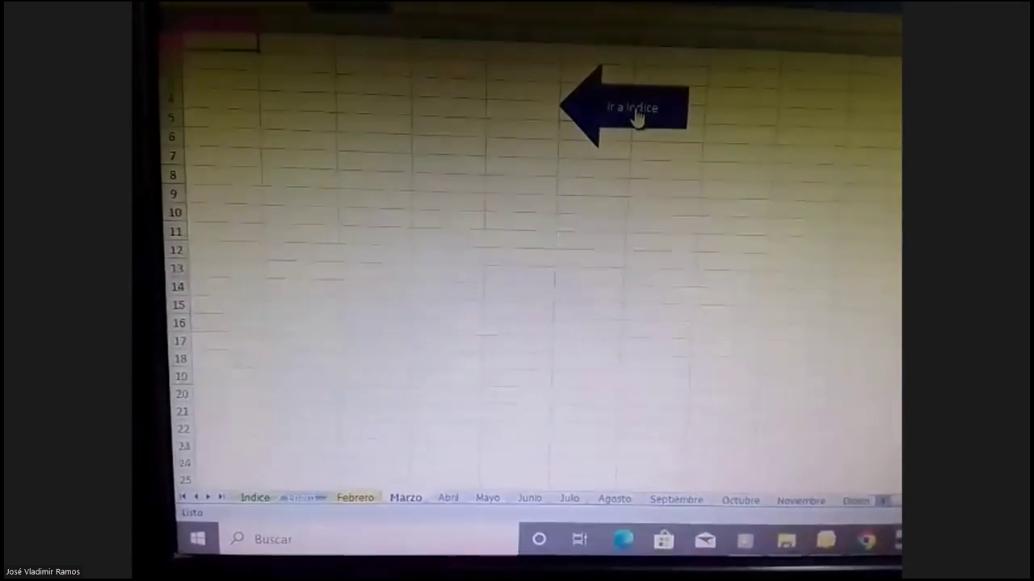
pyautogui.click(629, 134)
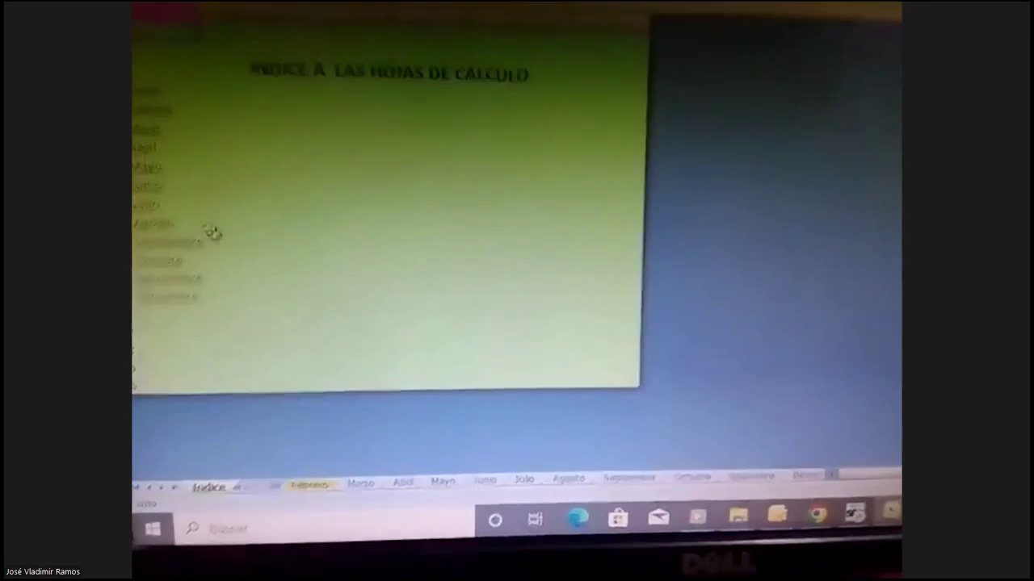
pyautogui.click(391, 134)
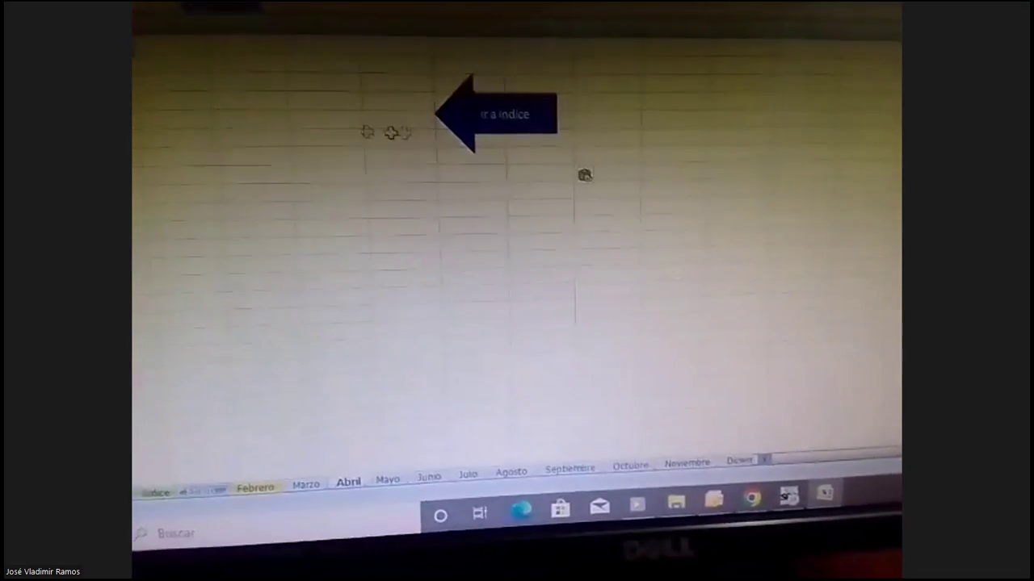
pyautogui.click(478, 142)
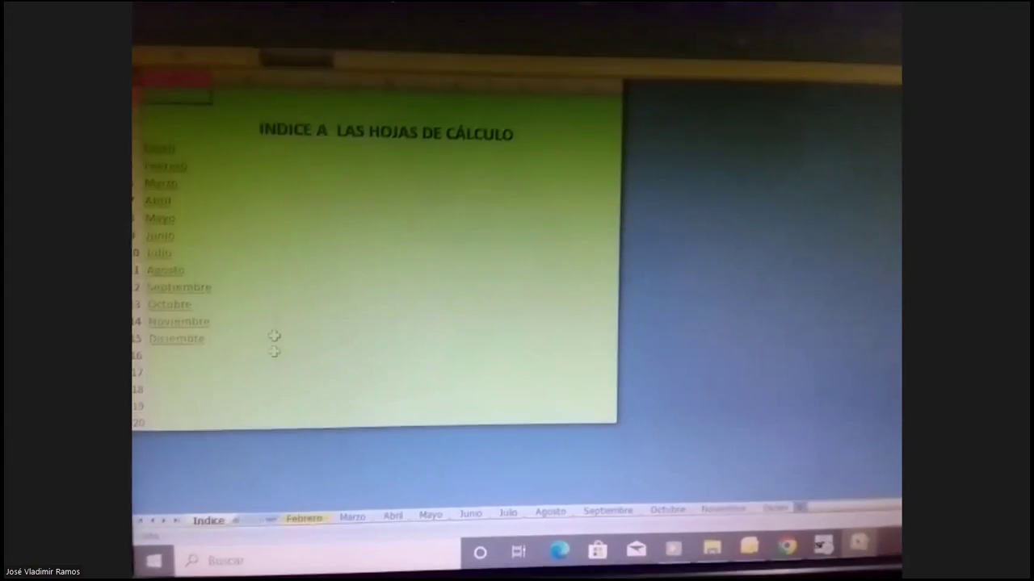
pyautogui.click(156, 214)
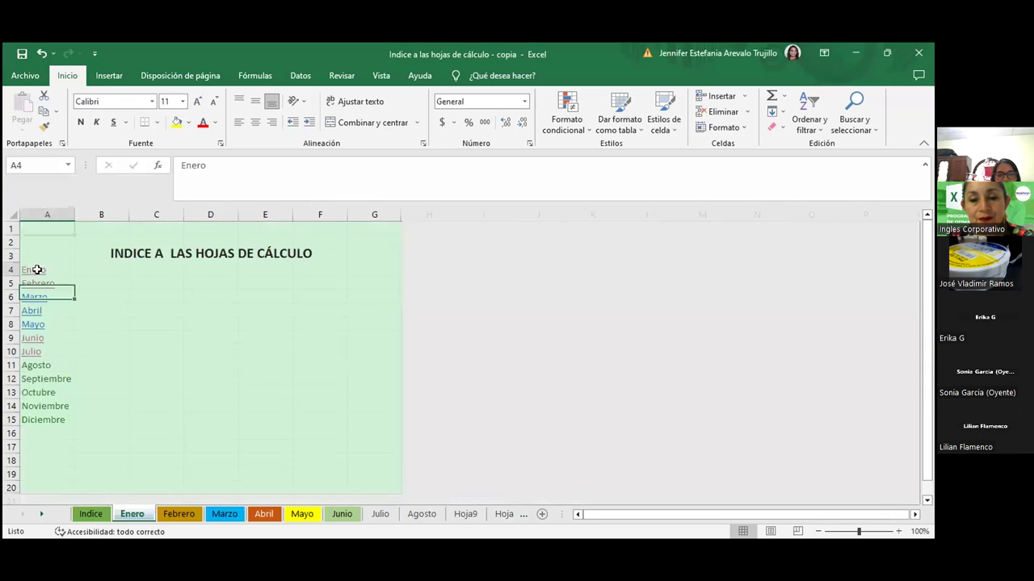
# Test the Enero, Febrero, Marzo and Abril index links, returning to the Indice sheet after each
pyautogui.click(50, 273)
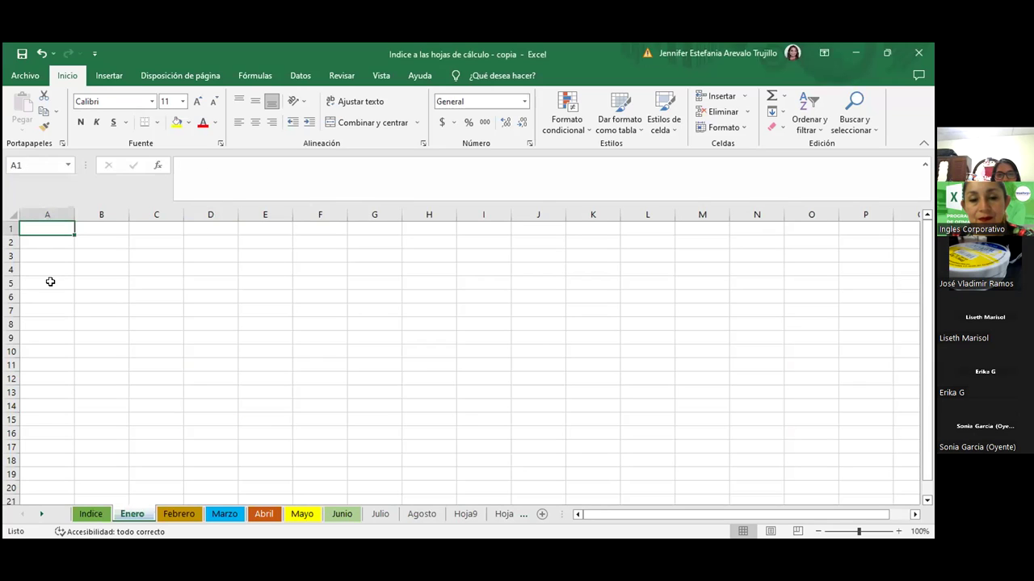
pyautogui.click(91, 514)
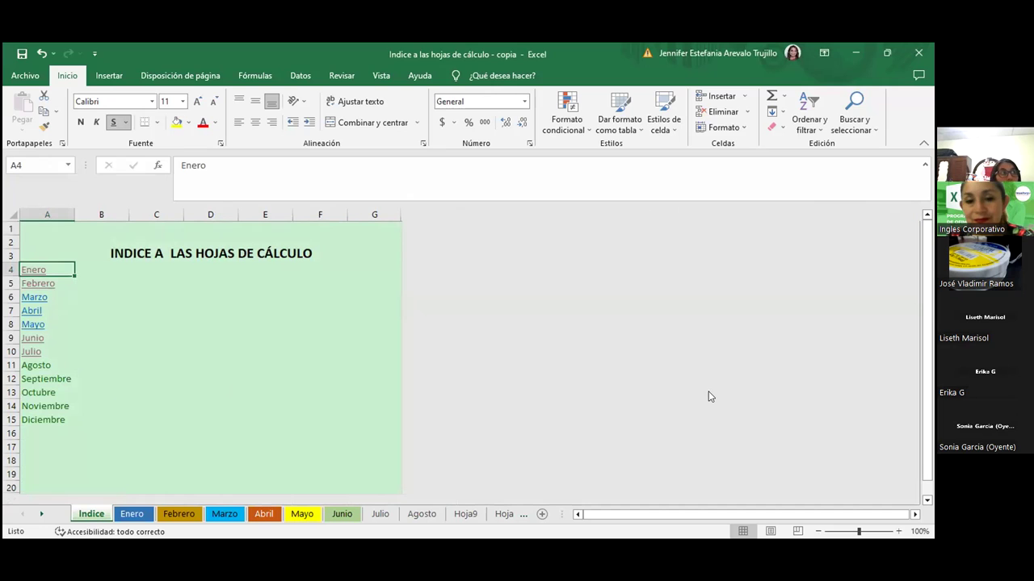
pyautogui.click(39, 283)
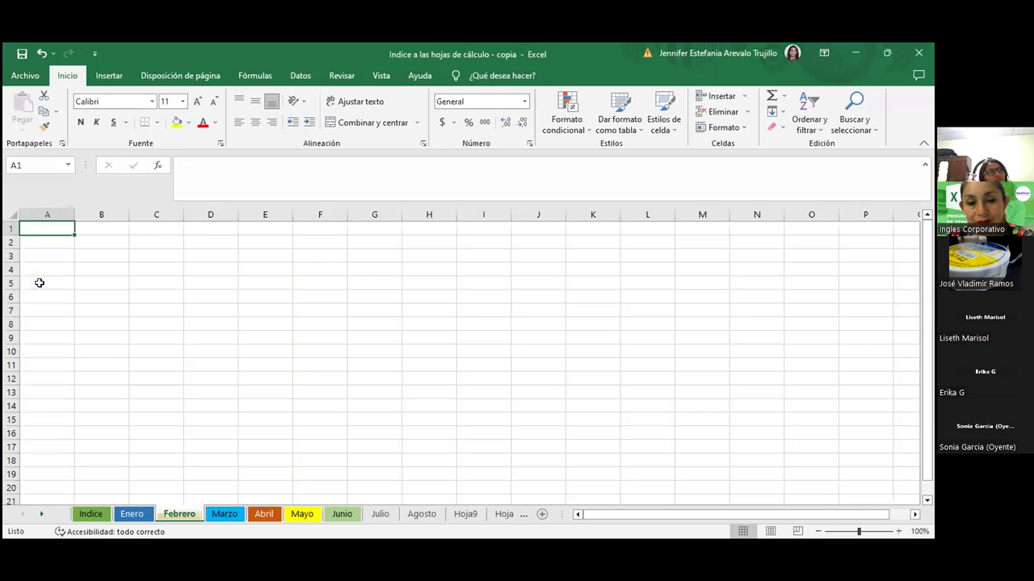
pyautogui.click(75, 514)
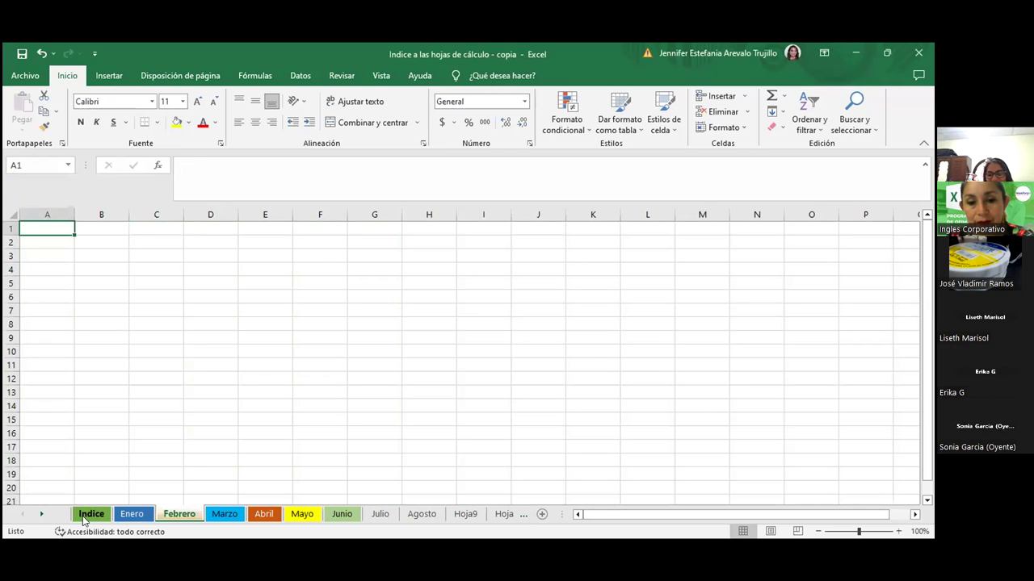
pyautogui.click(29, 297)
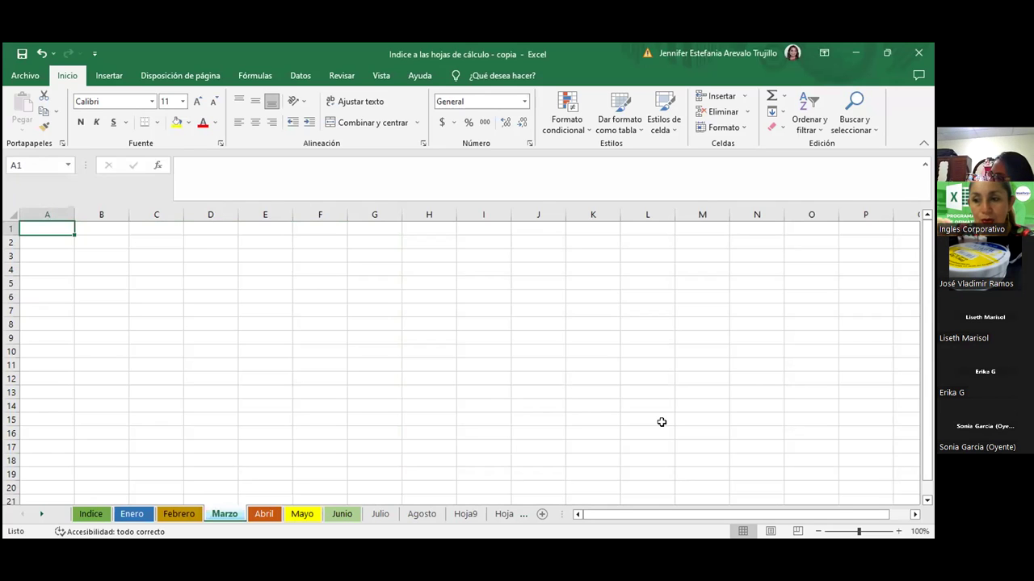
pyautogui.click(92, 515)
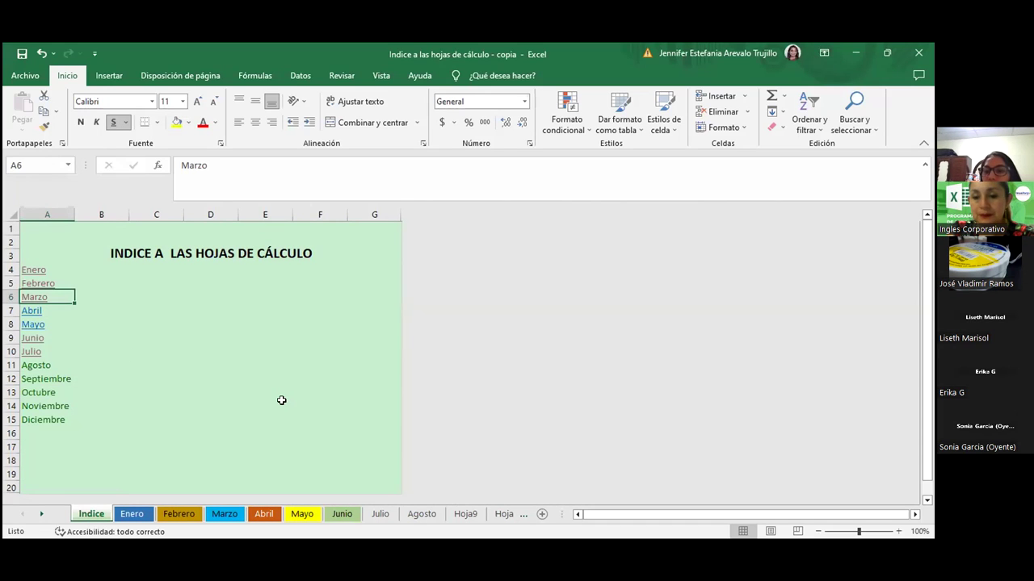
pyautogui.click(32, 312)
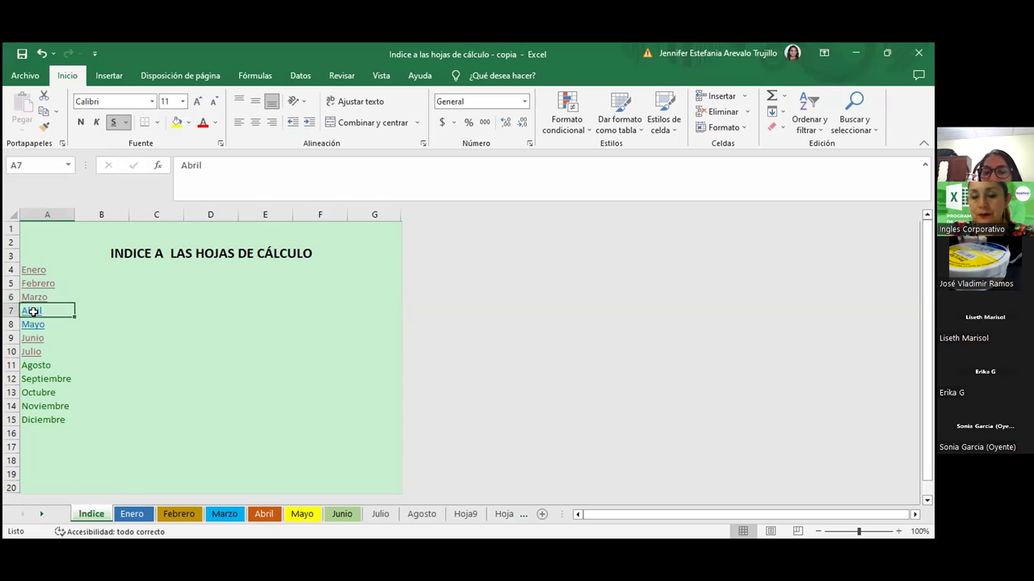
pyautogui.click(32, 312)
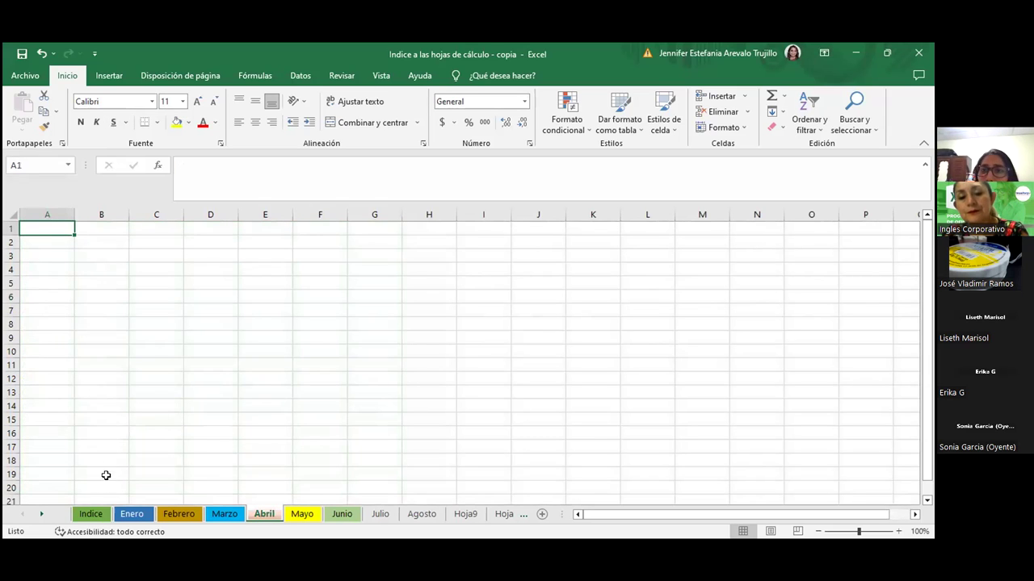
pyautogui.click(92, 516)
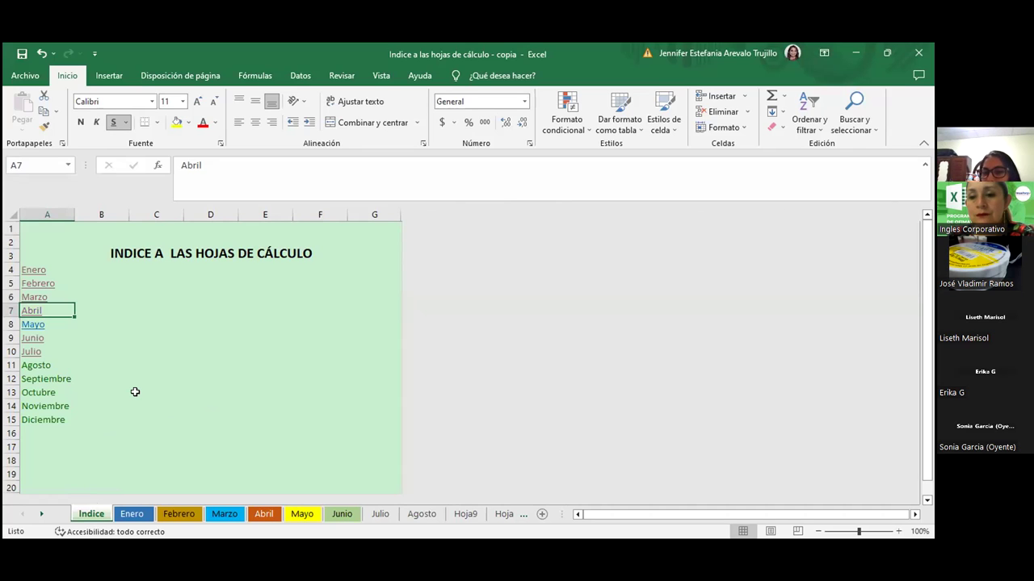
pyautogui.click(215, 376)
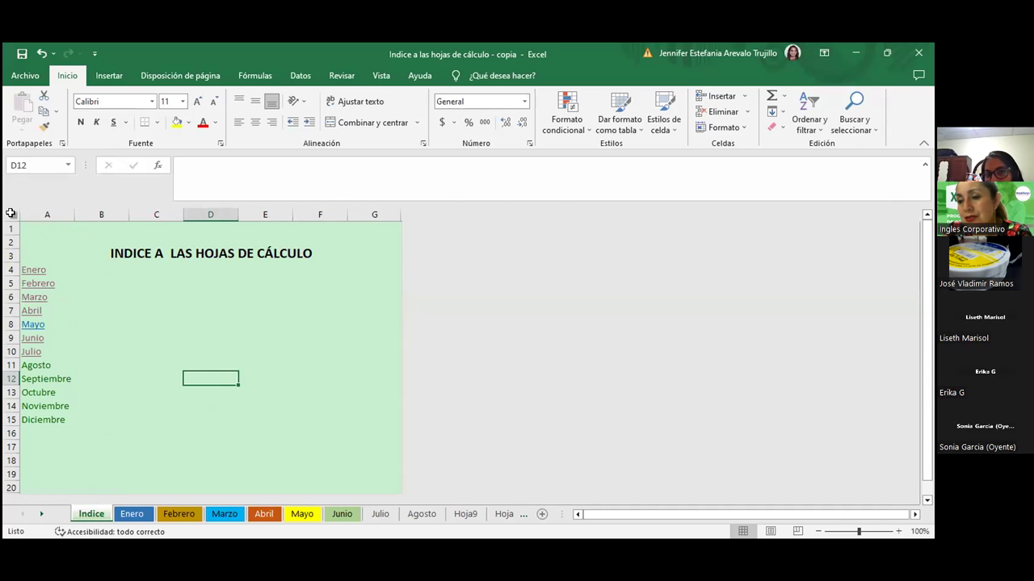
# Select the whole sheet, unhide the columns beyond G, then hide and restore them
pyautogui.click(11, 213)
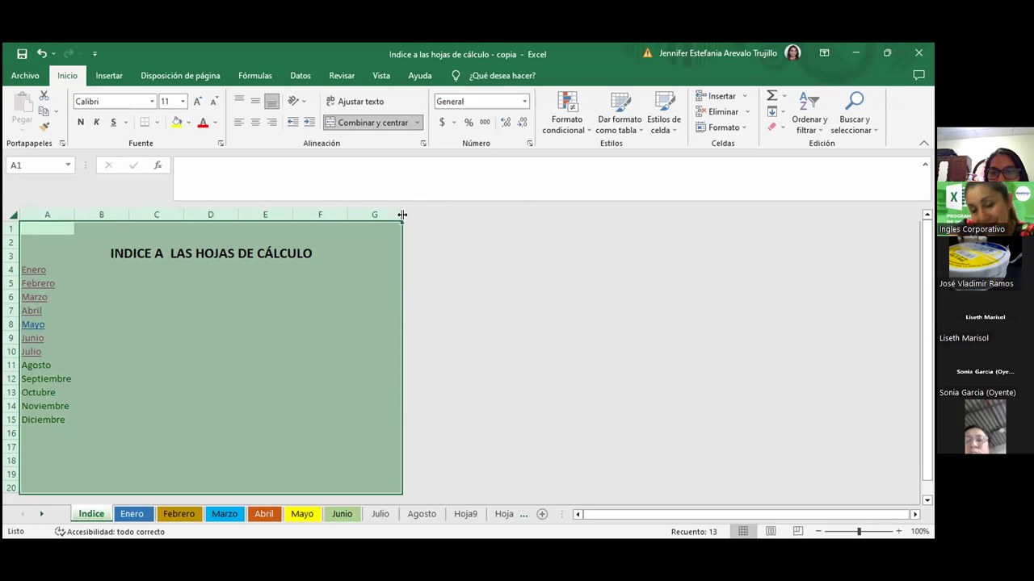
pyautogui.moveTo(402, 215); pyautogui.dragTo(426, 211)
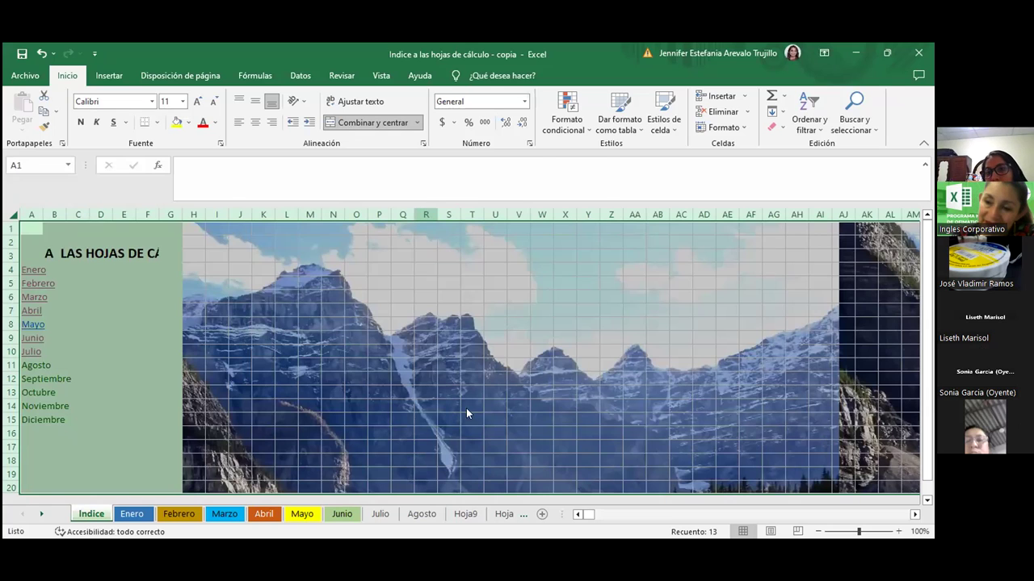
pyautogui.rightClick(426, 214)
pyautogui.click(467, 418)
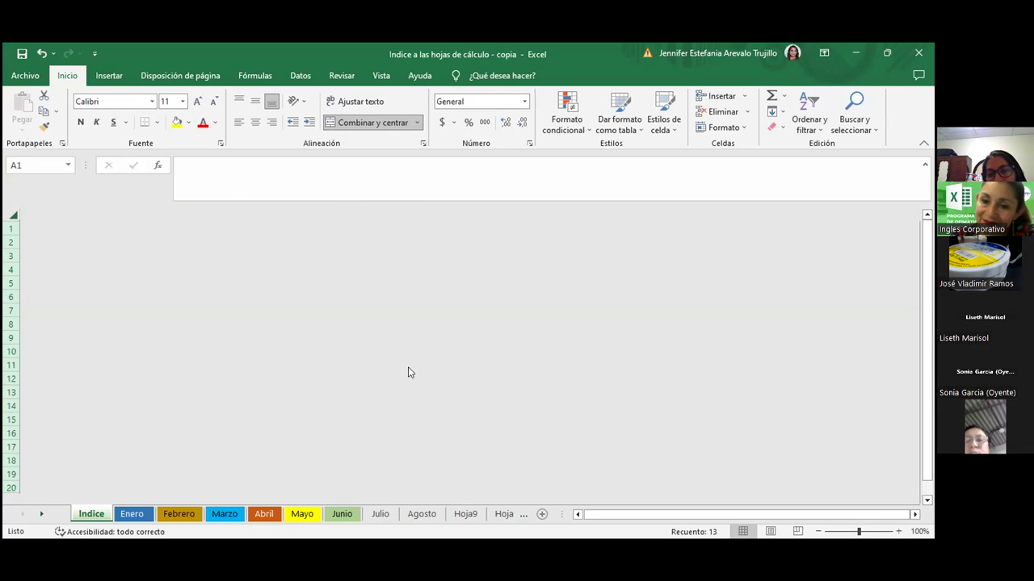
pyautogui.hotkey('ctrl', 'z')
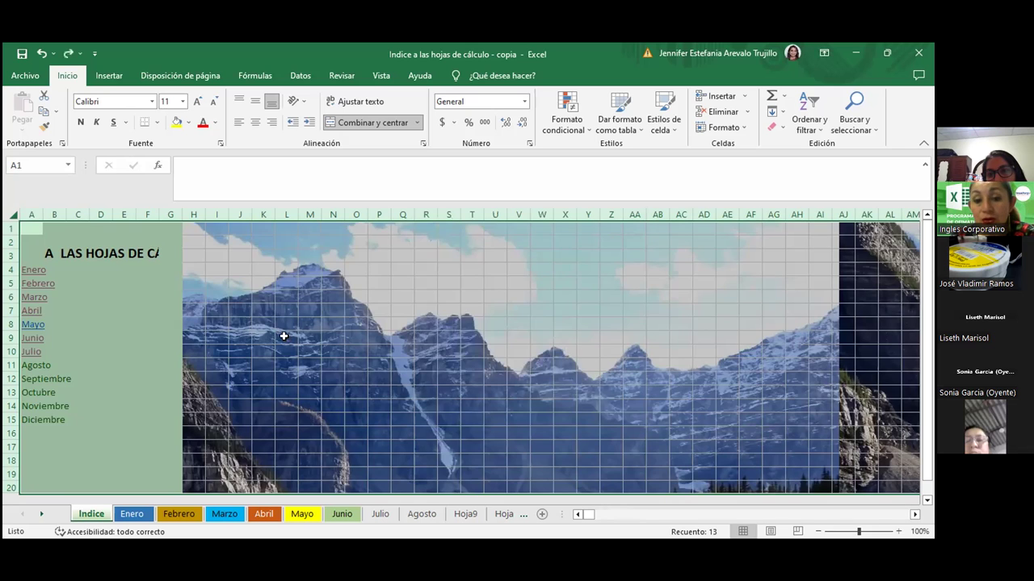
# Jump across columns with Ctrl+arrows, then undo the background picture and narrow columns
pyautogui.click(171, 236)
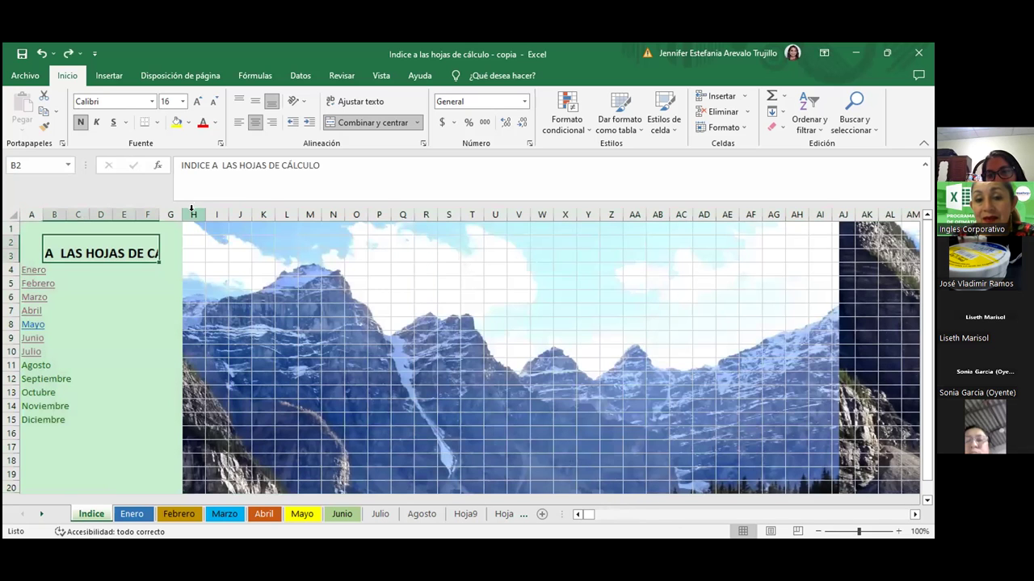
pyautogui.click(192, 214)
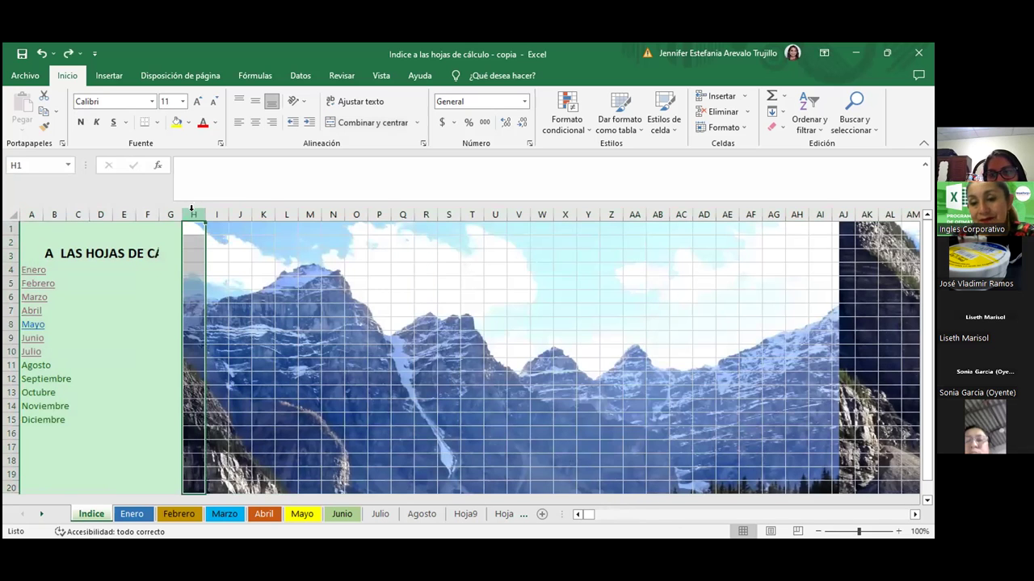
pyautogui.hotkey('ctrl', 'Right')
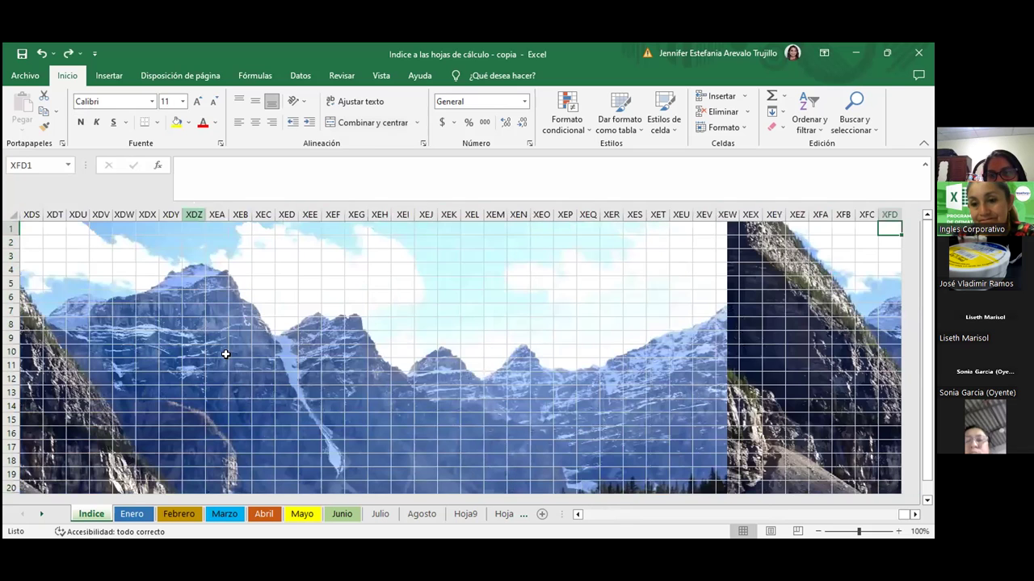
pyautogui.hotkey('ctrl', 'Left')
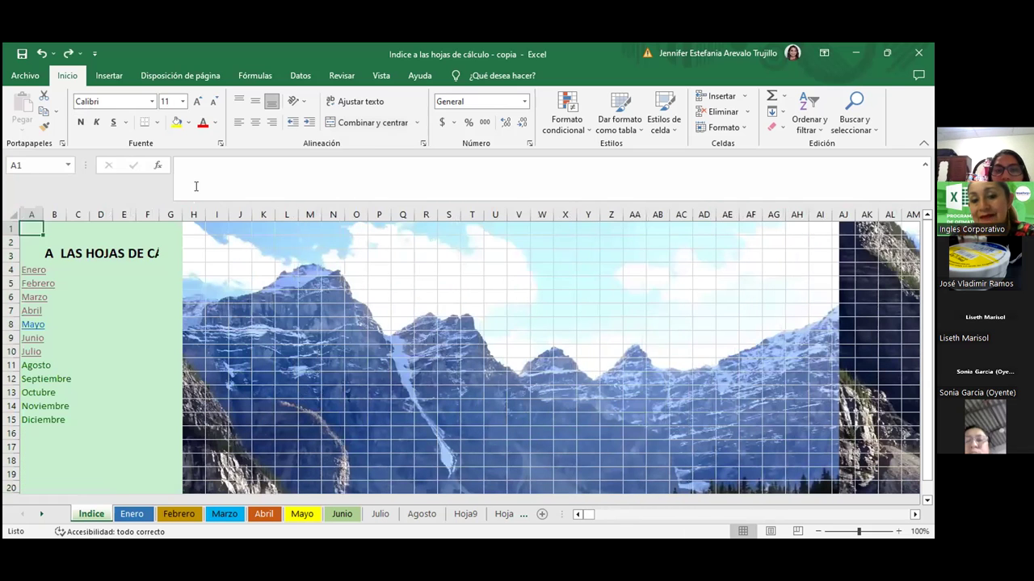
pyautogui.click(192, 214)
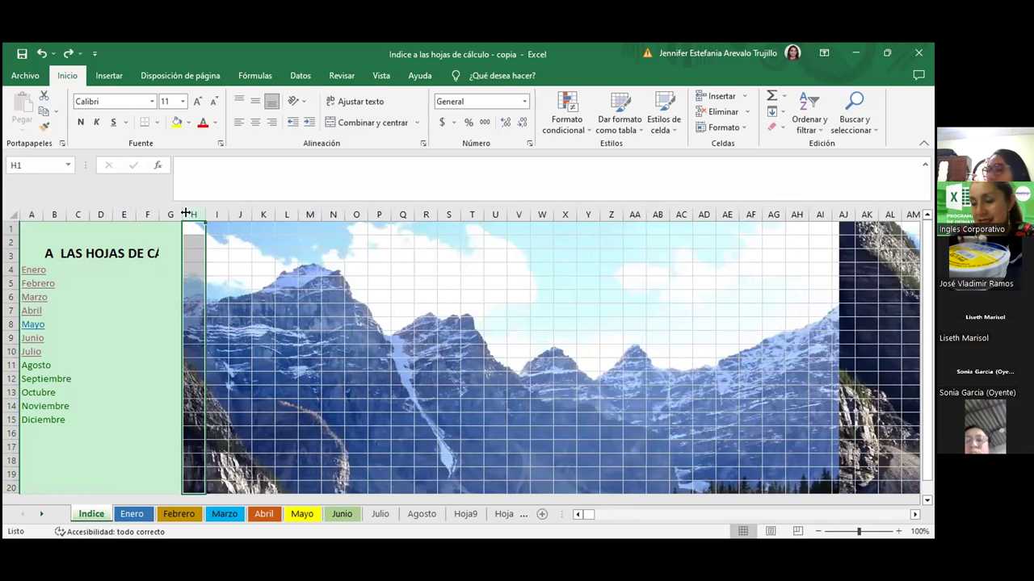
pyautogui.click(100, 338)
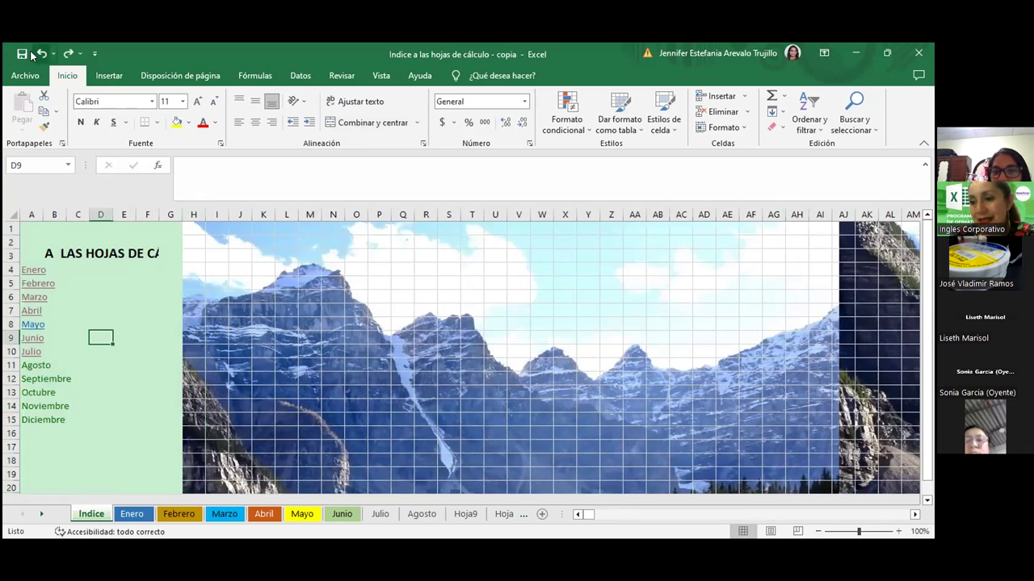
pyautogui.click(41, 54)
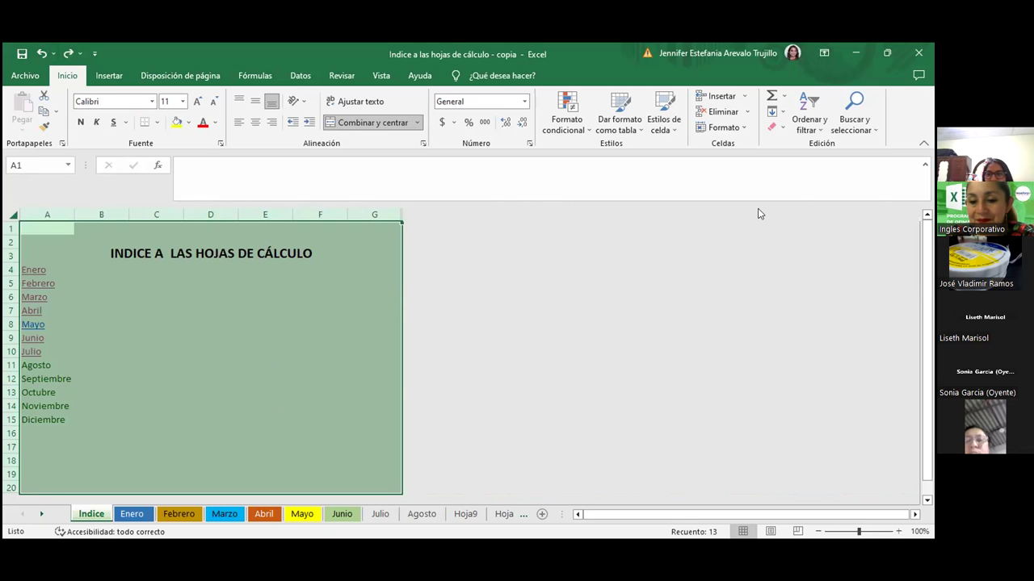
pyautogui.click(204, 402)
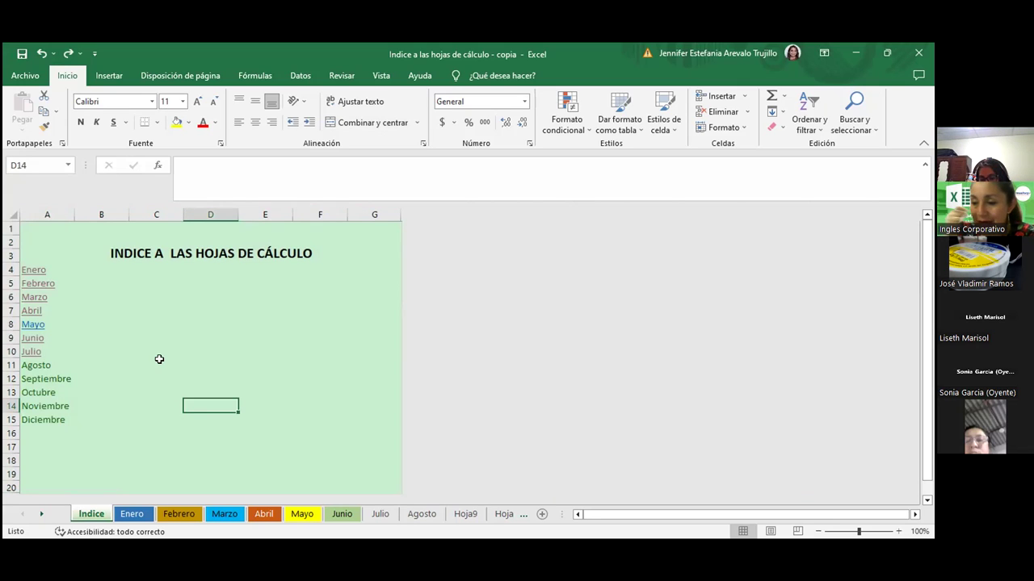
# Switch from Indice to the Enero sheet and select cell A2
pyautogui.click(153, 428)
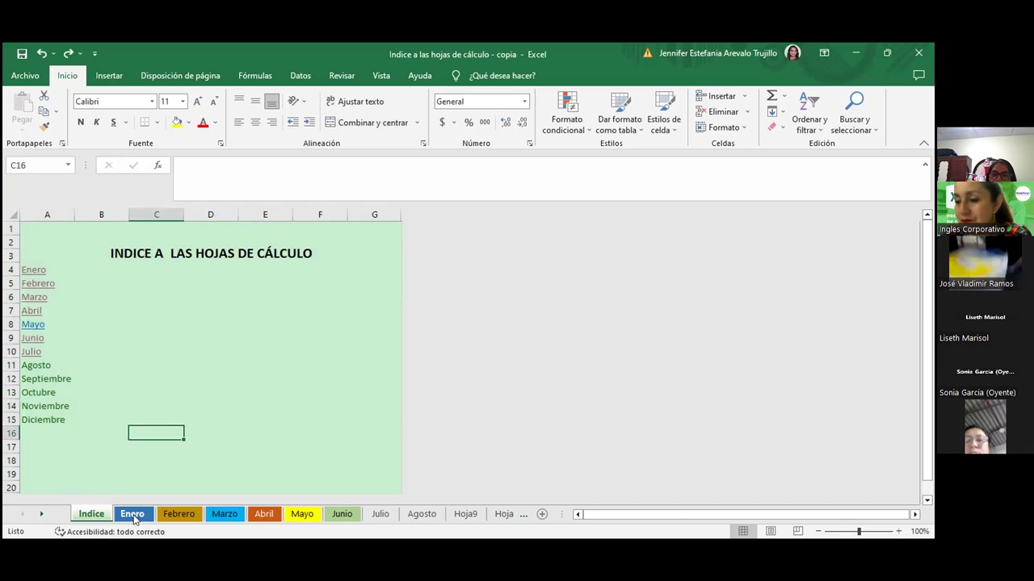
pyautogui.click(138, 512)
pyautogui.click(62, 268)
pyautogui.click(62, 240)
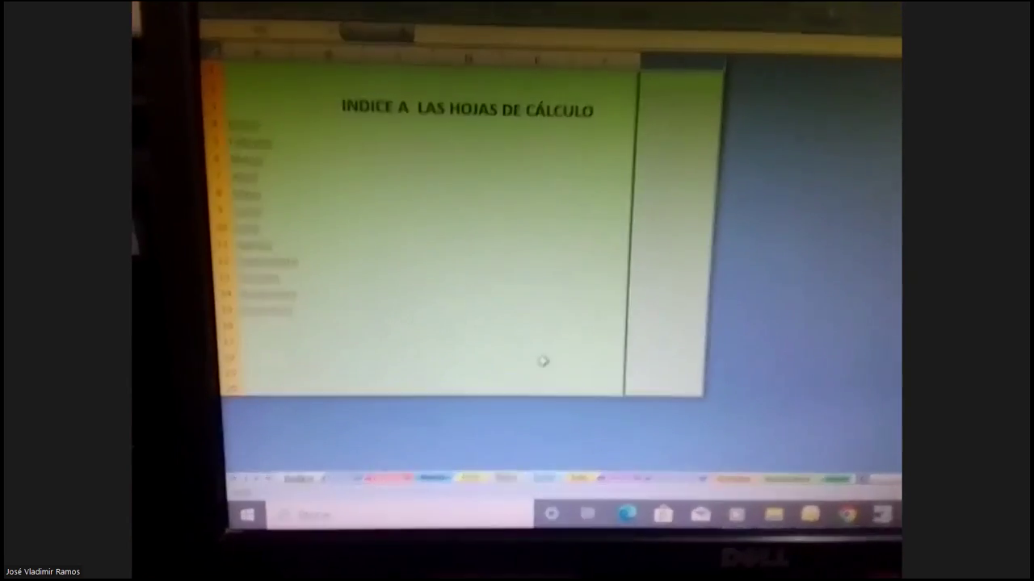
pyautogui.click(277, 263)
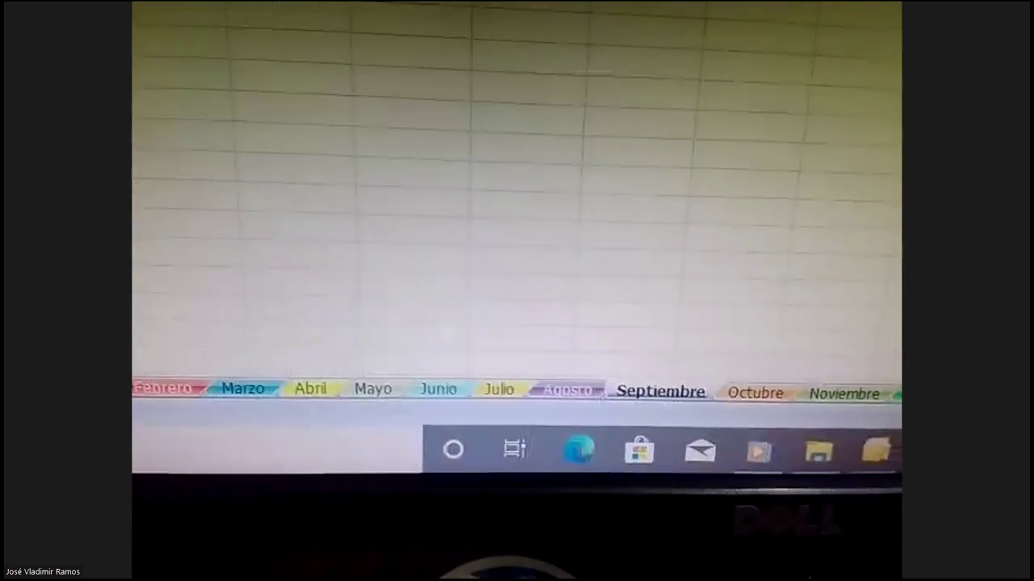
pyautogui.click(795, 105)
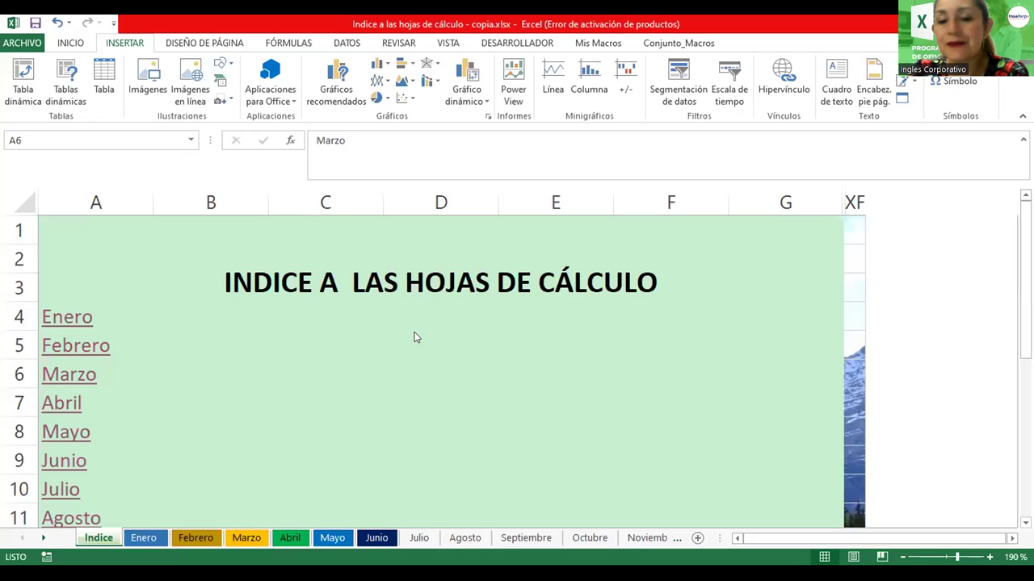
# Start a hyperlink on cell D4, then cancel it without changes
pyautogui.click(448, 330)
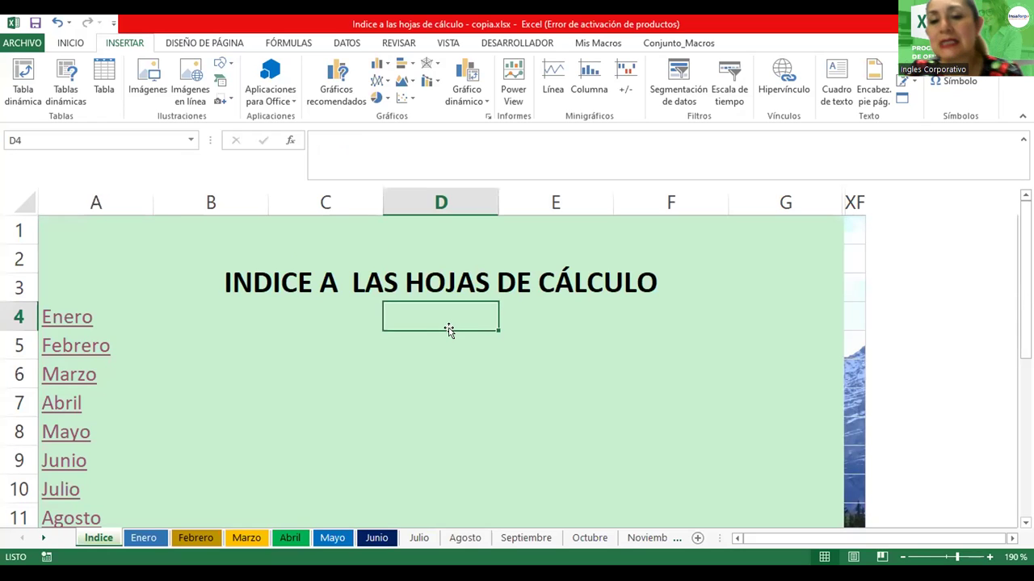
pyautogui.scroll(-2, 446, 327)
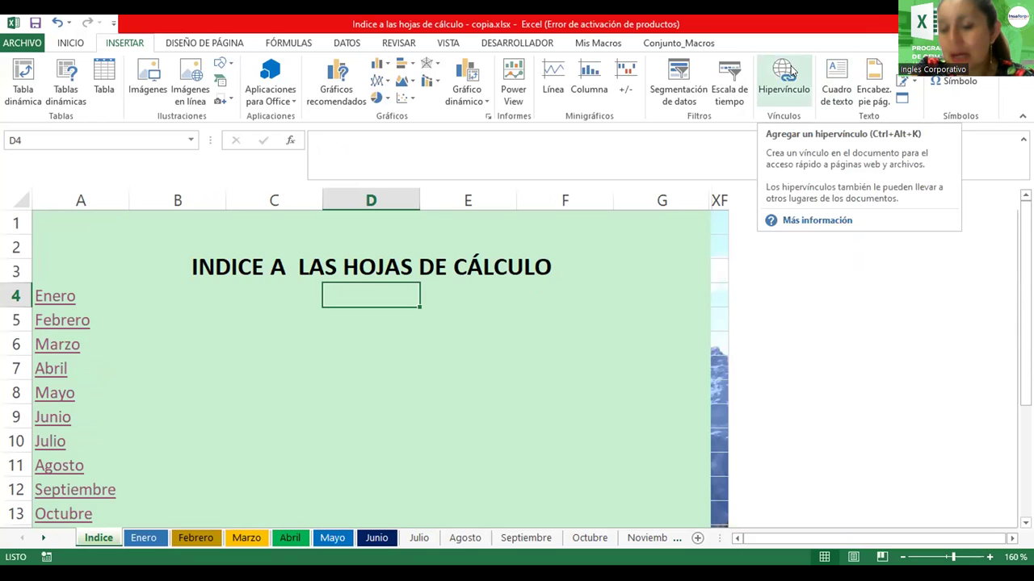
pyautogui.click(792, 71)
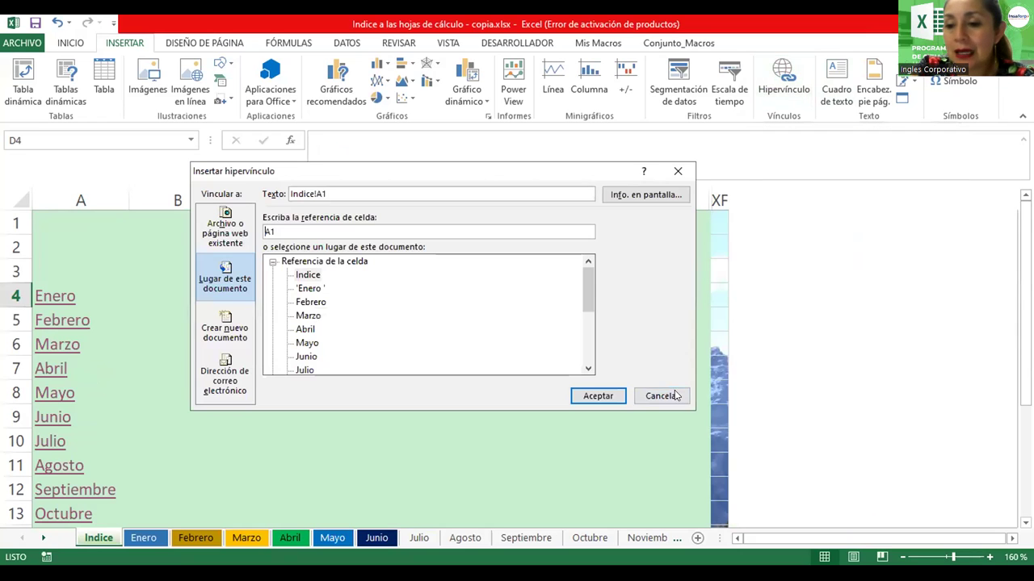
pyautogui.click(662, 396)
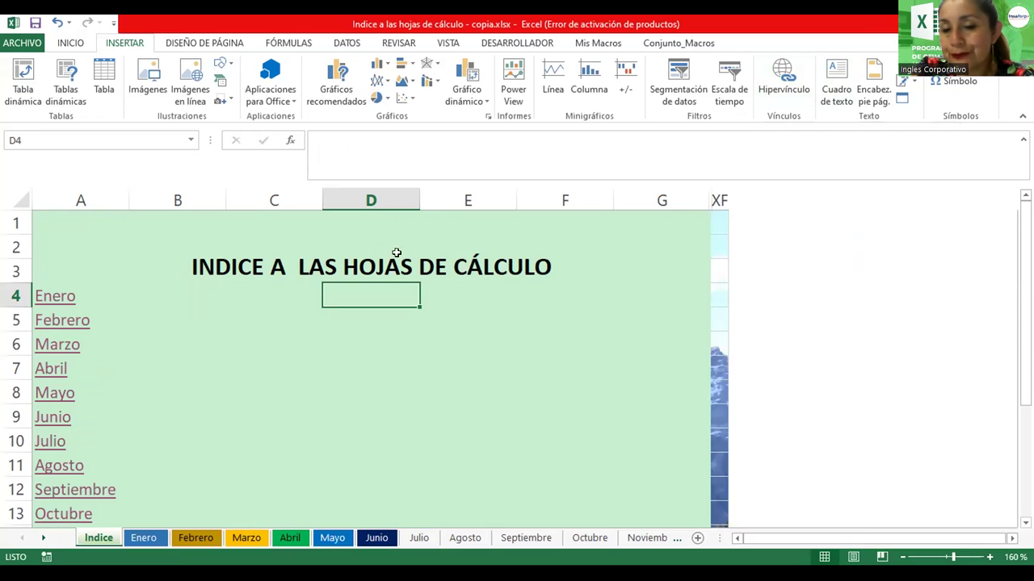
# Enter 'Ir a google' in cell E4 and bring up its context menu
pyautogui.click(470, 290)
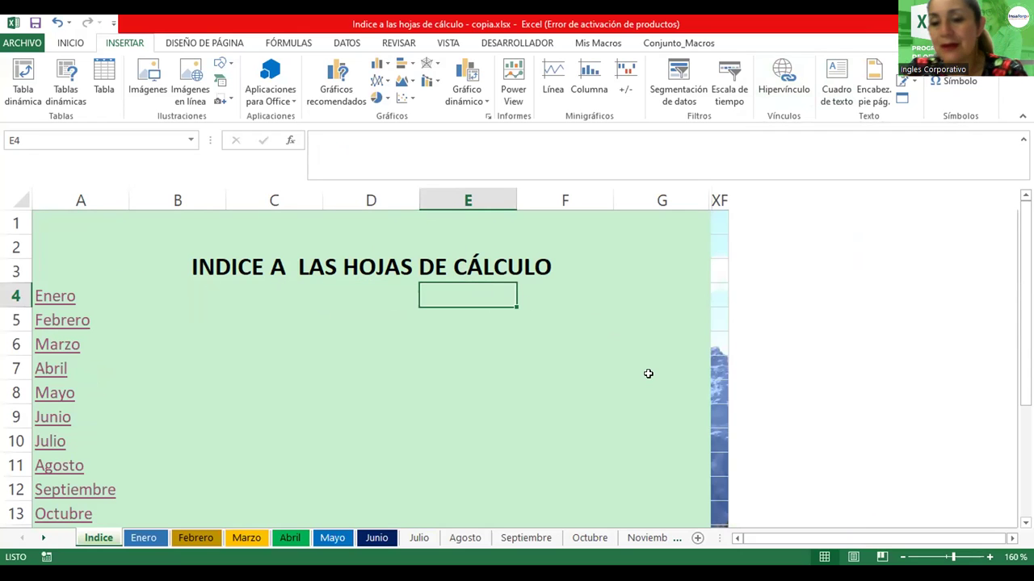
pyautogui.write('Ir a g')
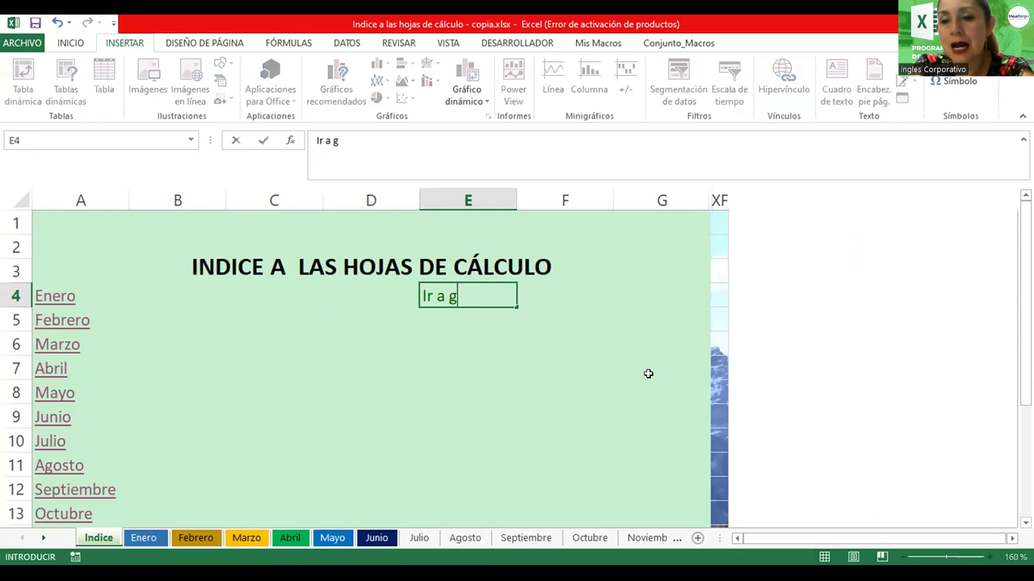
pyautogui.write('oogle')
pyautogui.press('Return')
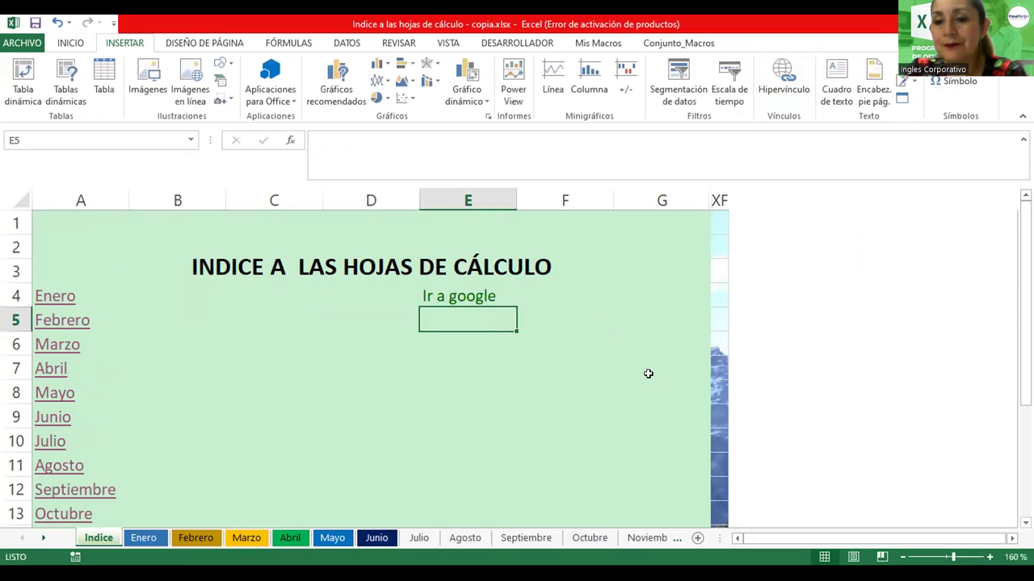
pyautogui.click(471, 292)
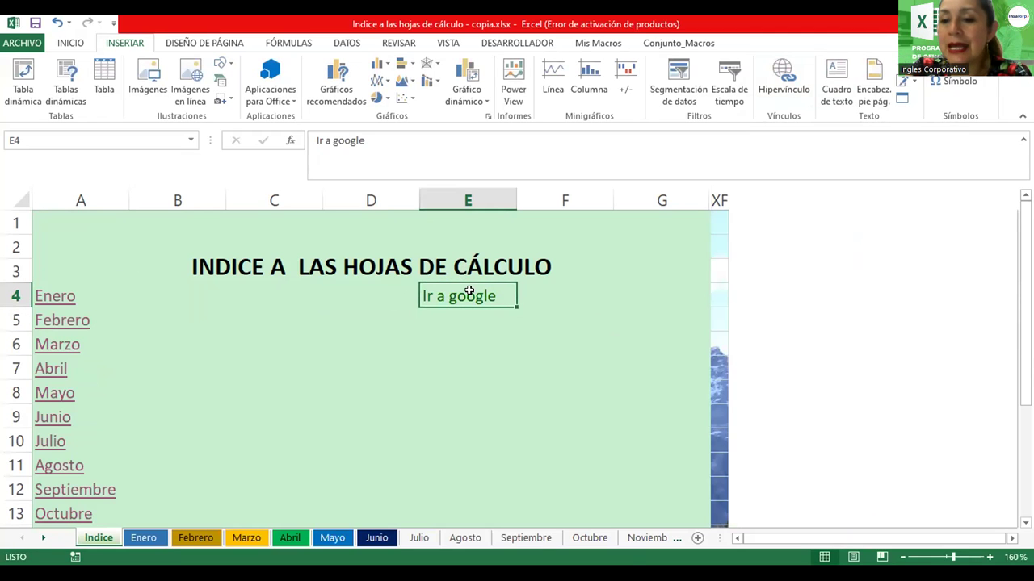
pyautogui.rightClick(472, 290)
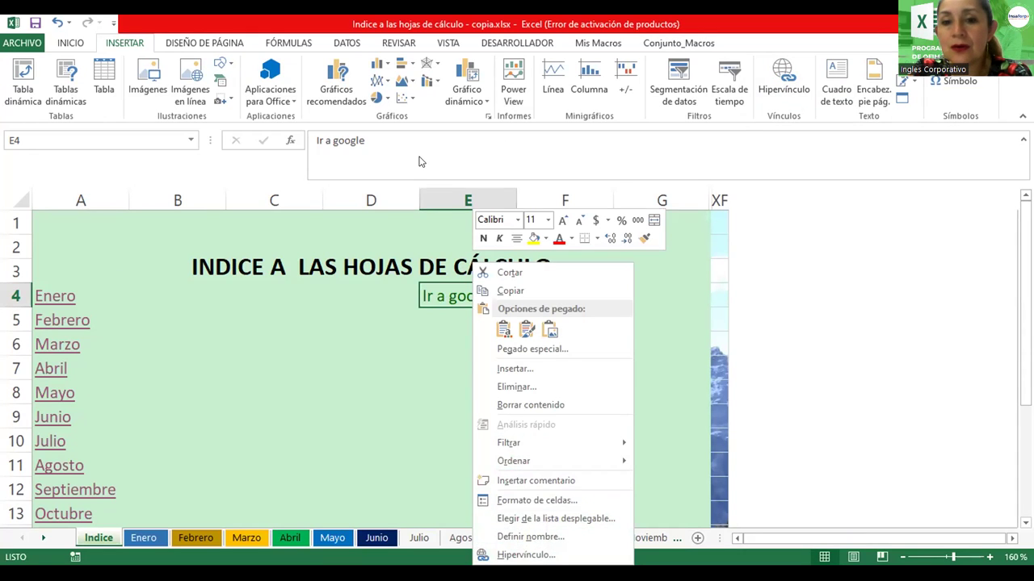
pyautogui.hotkey('ctrl', 'alt', 'k')
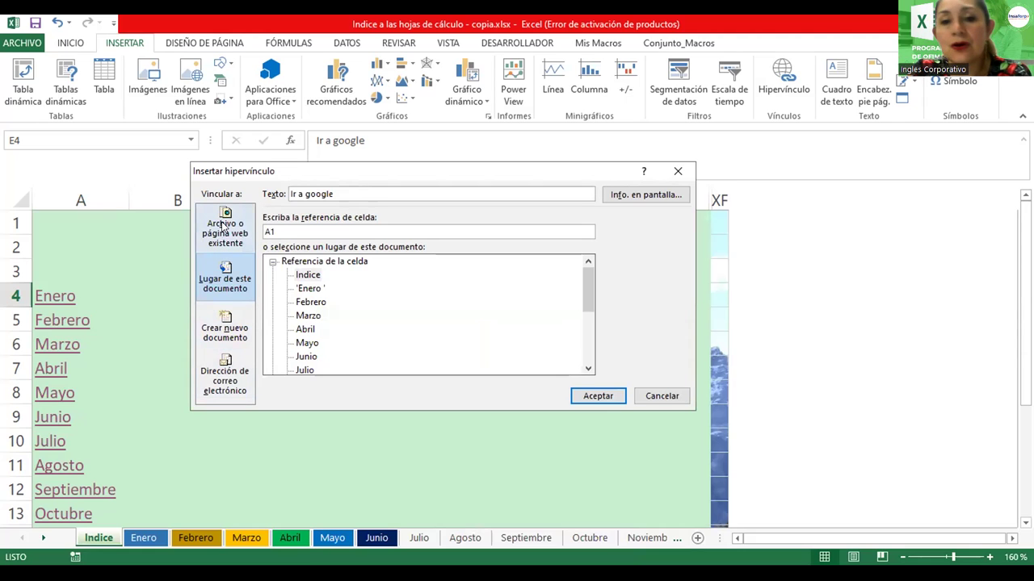
pyautogui.click(225, 230)
pyautogui.click(357, 367)
pyautogui.write('www')
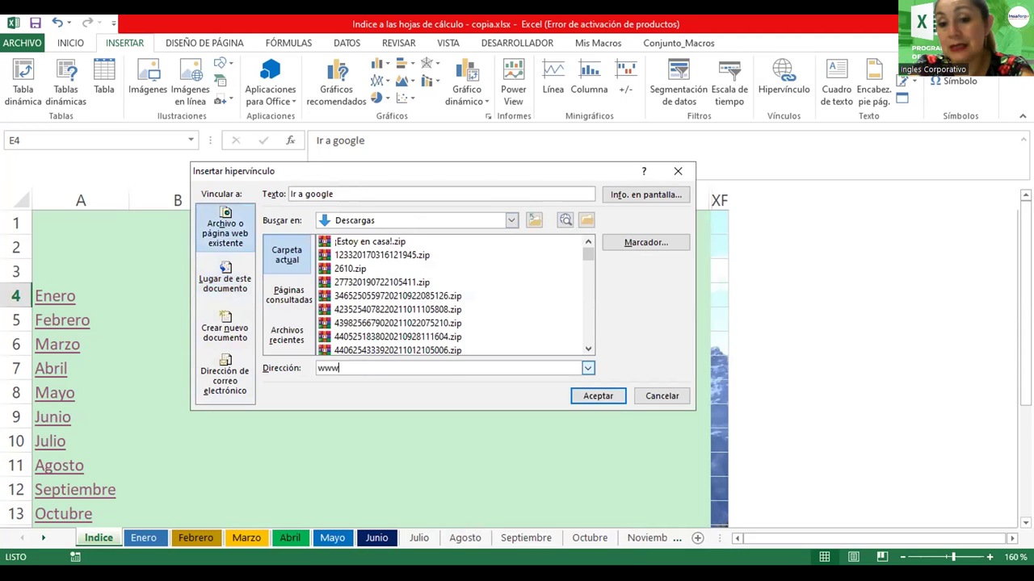
pyautogui.write('.googl')
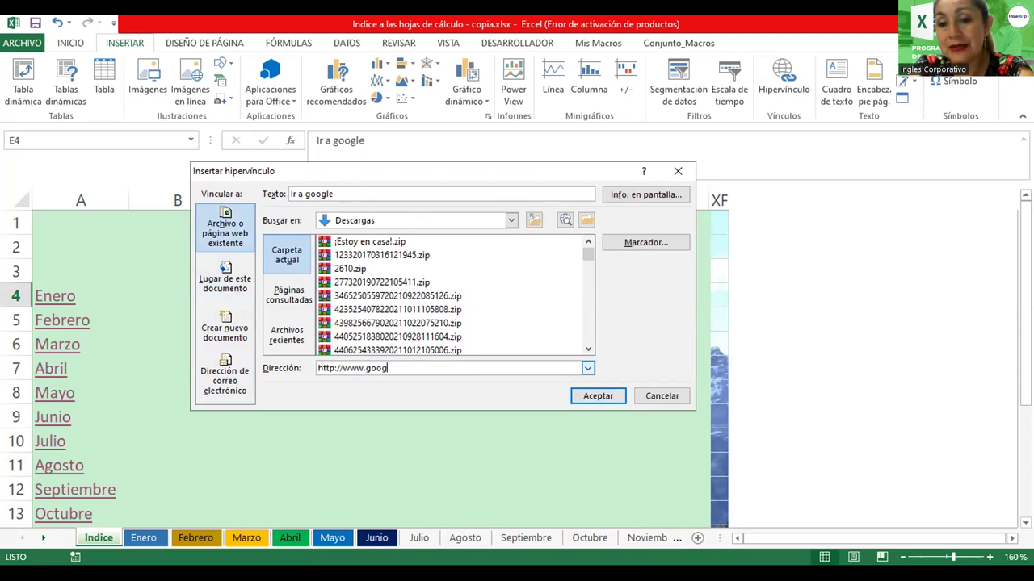
pyautogui.write('e.com')
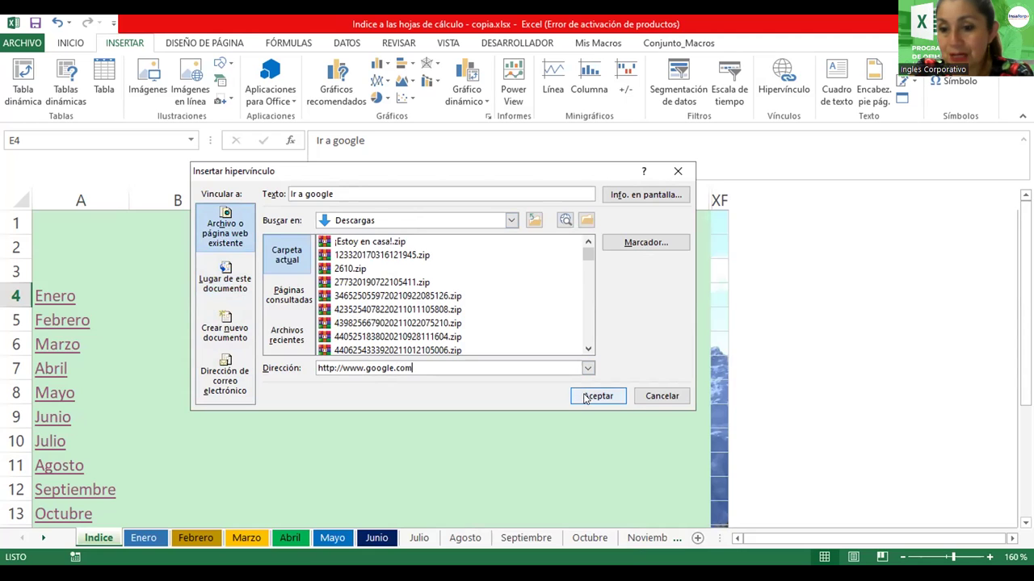
pyautogui.click(587, 397)
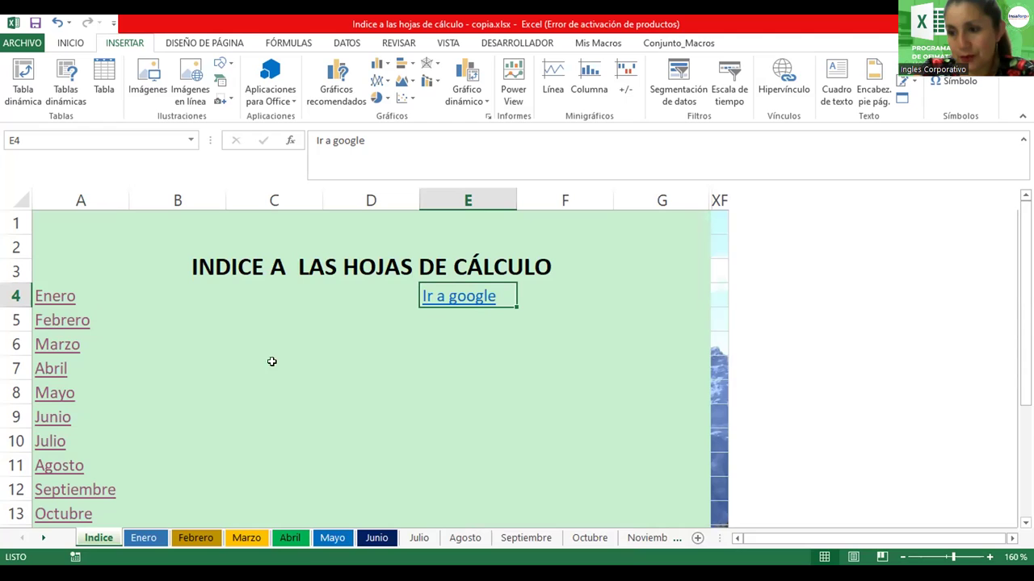
# Test the Ir a google link, then advance to the Objetivo slide
pyautogui.click(457, 299)
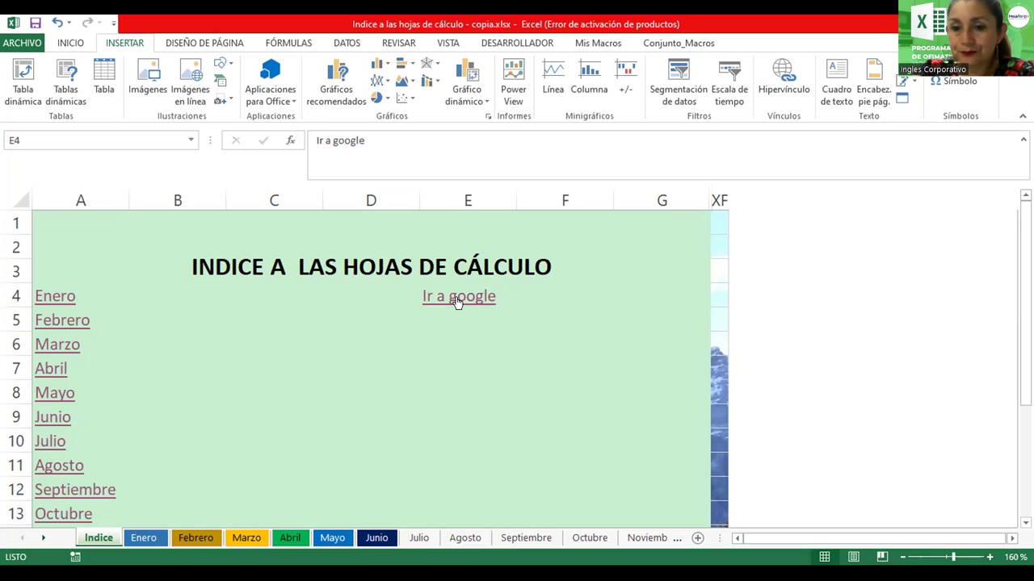
pyautogui.click(433, 361)
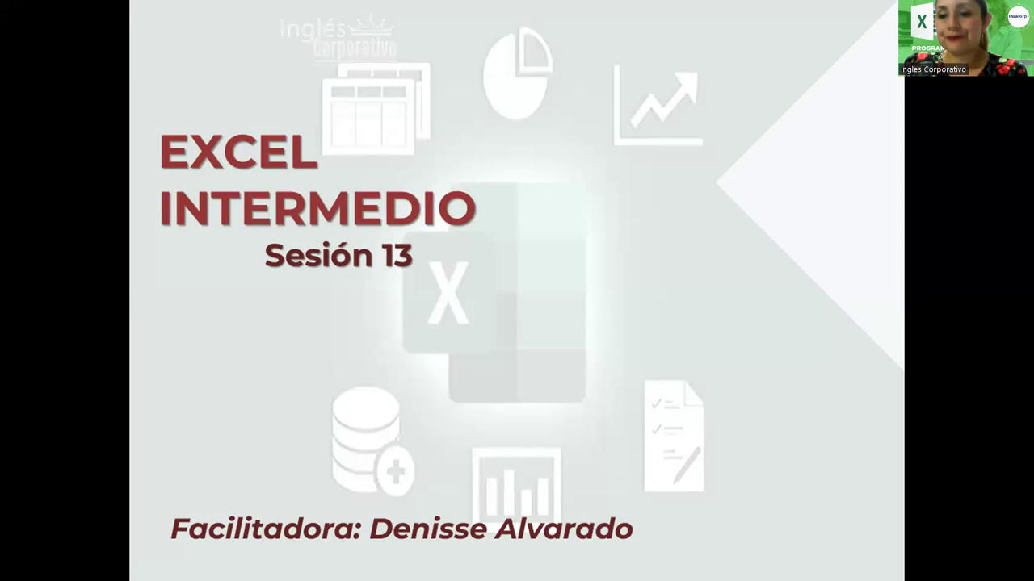
pyautogui.press('Right')
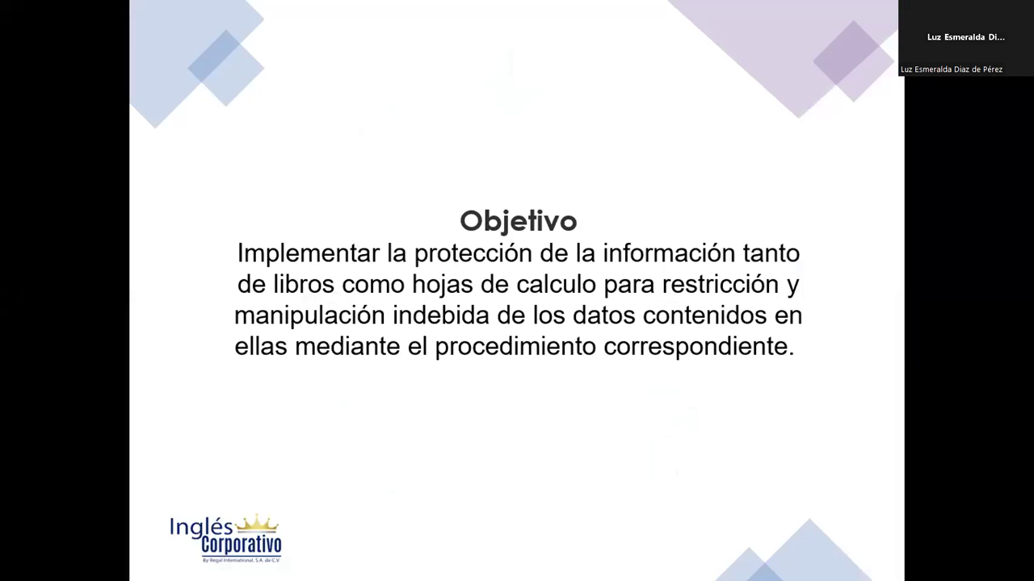
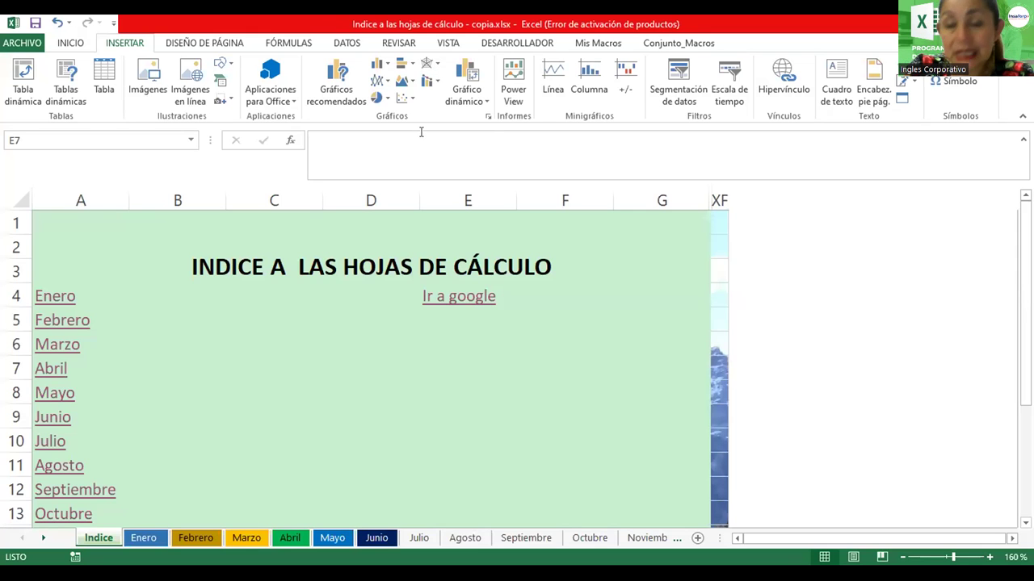
# Go to the Guardar como page from the ARCHIVO menu to save a copy
pyautogui.click(6, 46)
pyautogui.click(66, 197)
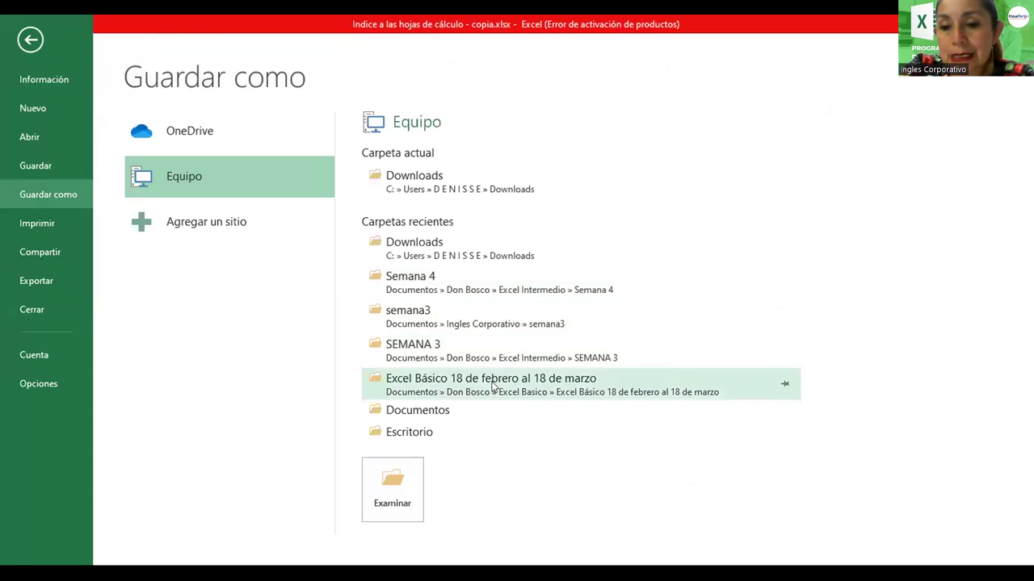
# Save the workbook as Indice_libros.xlsx in the semana3 folder
pyautogui.click(417, 324)
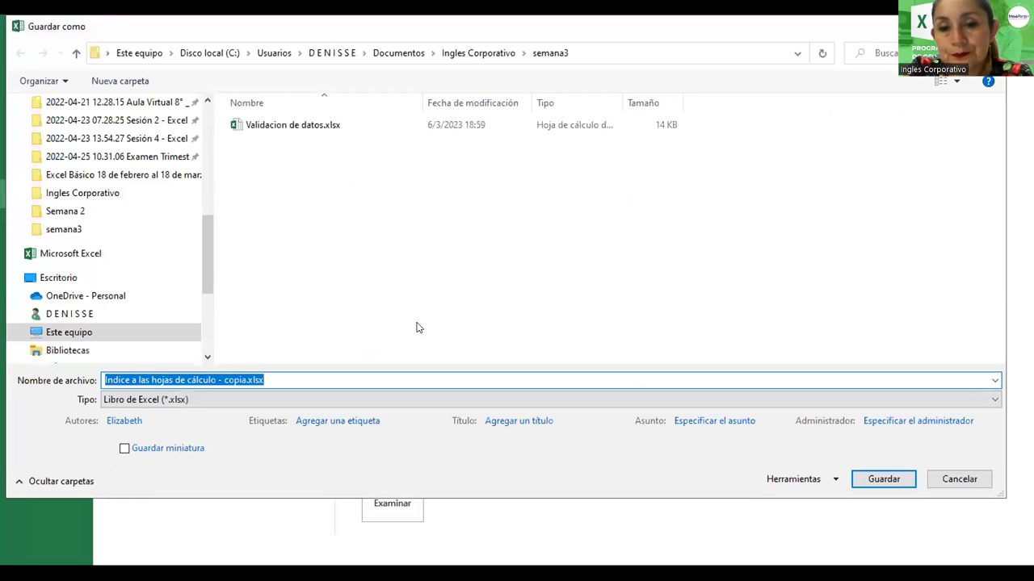
pyautogui.click(187, 379)
pyautogui.click(273, 380)
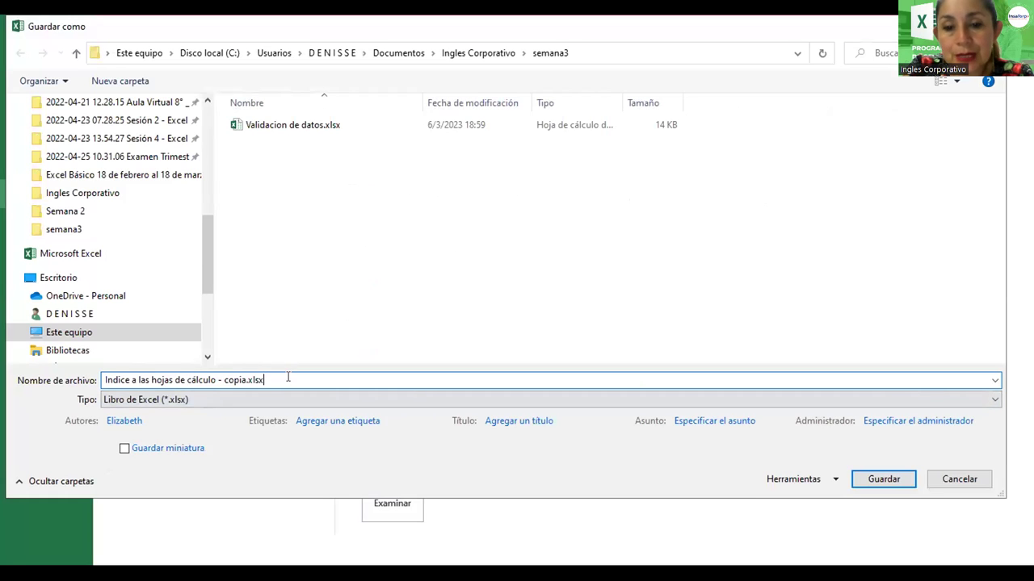
pyautogui.press('BackSpace')
pyautogui.press('BackSpace')
pyautogui.press('BackSpace')
pyautogui.press('BackSpace')
pyautogui.press('BackSpace')
pyautogui.press('BackSpace')
pyautogui.press('BackSpace')
pyautogui.press('BackSpace')
pyautogui.press('BackSpace')
pyautogui.press('BackSpace')
pyautogui.press('BackSpace')
pyautogui.press('BackSpace')
pyautogui.press('BackSpace')
pyautogui.press('BackSpace')
pyautogui.press('BackSpace')
pyautogui.press('BackSpace')
pyautogui.press('BackSpace')
pyautogui.press('BackSpace')
pyautogui.press('BackSpace')
pyautogui.press('BackSpace')
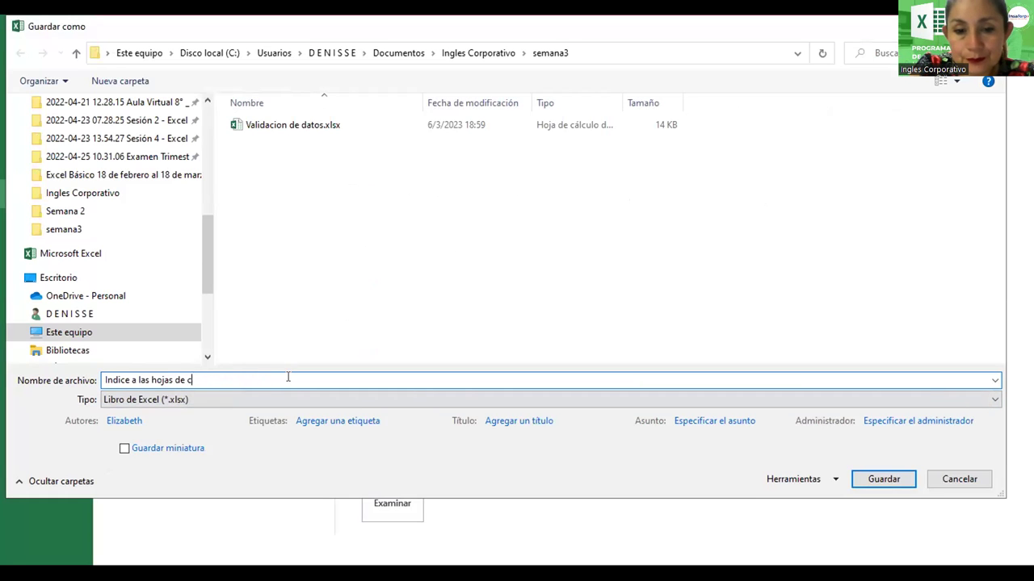
pyautogui.press('BackSpace')
pyautogui.press('BackSpace')
pyautogui.press('BackSpace')
pyautogui.press('BackSpace')
pyautogui.press('BackSpace')
pyautogui.press('BackSpace')
pyautogui.press('BackSpace')
pyautogui.press('BackSpace')
pyautogui.press('BackSpace')
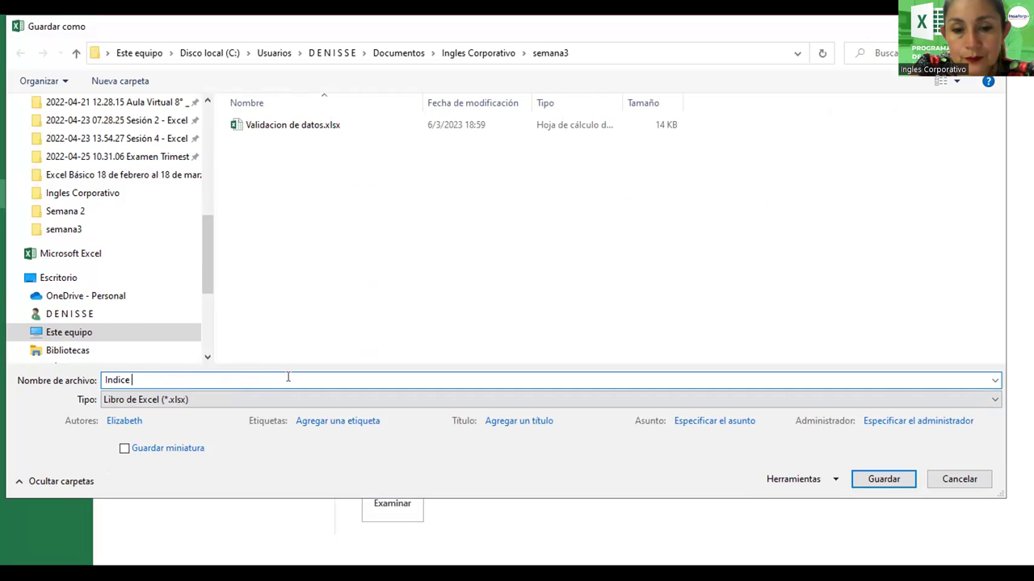
pyautogui.write('_libros')
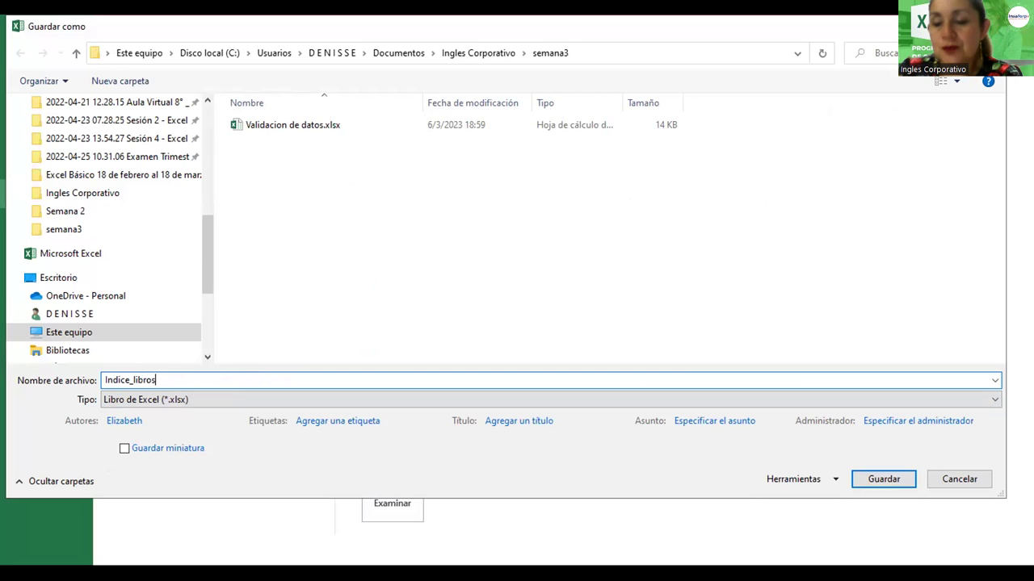
pyautogui.click(896, 481)
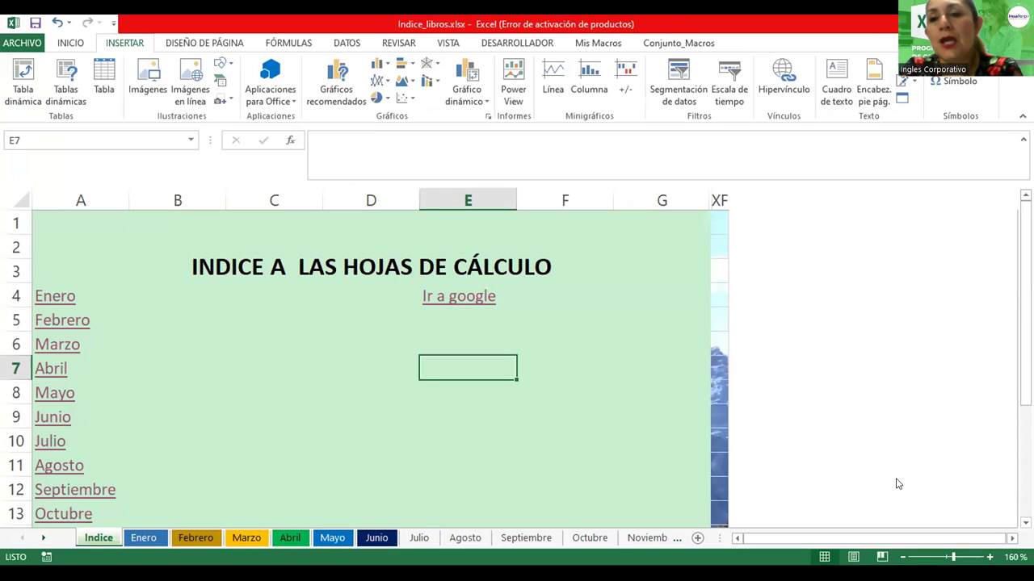
# Show the Proteger libro options on the Información page of Indice_libros
pyautogui.click(20, 42)
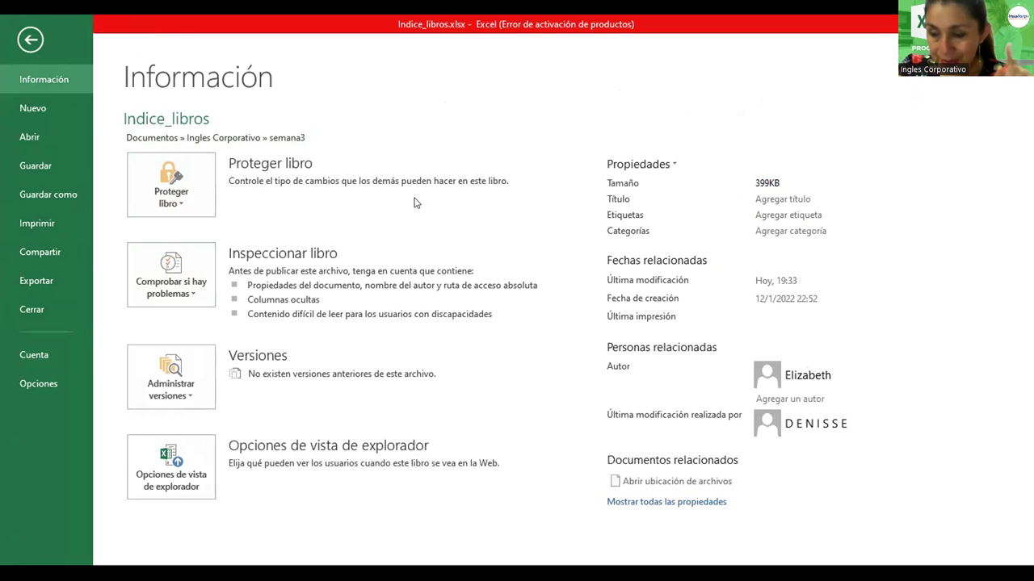
pyautogui.click(175, 201)
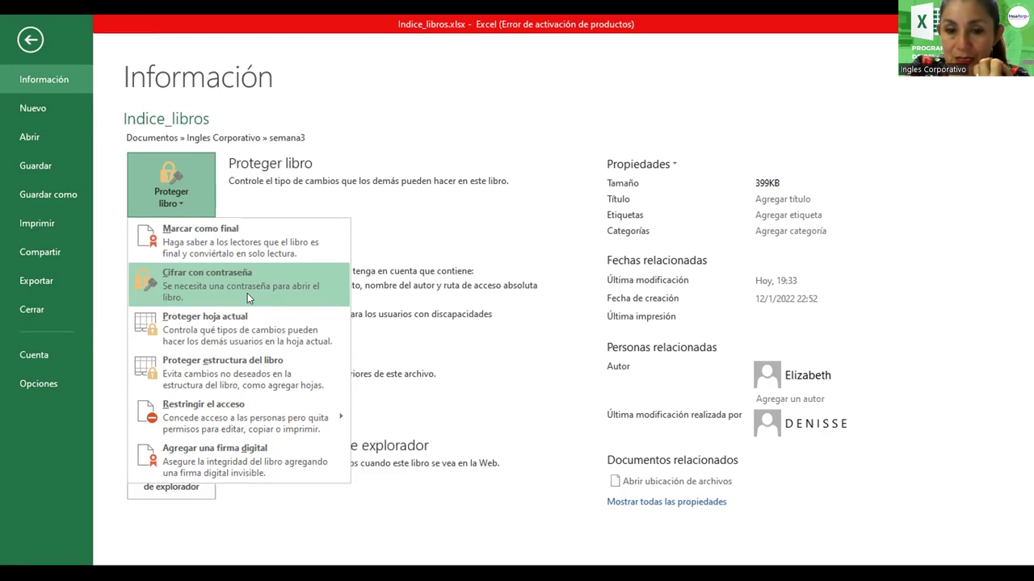
# Encrypt Indice_libros with a password, entering it and then confirming it
pyautogui.click(247, 293)
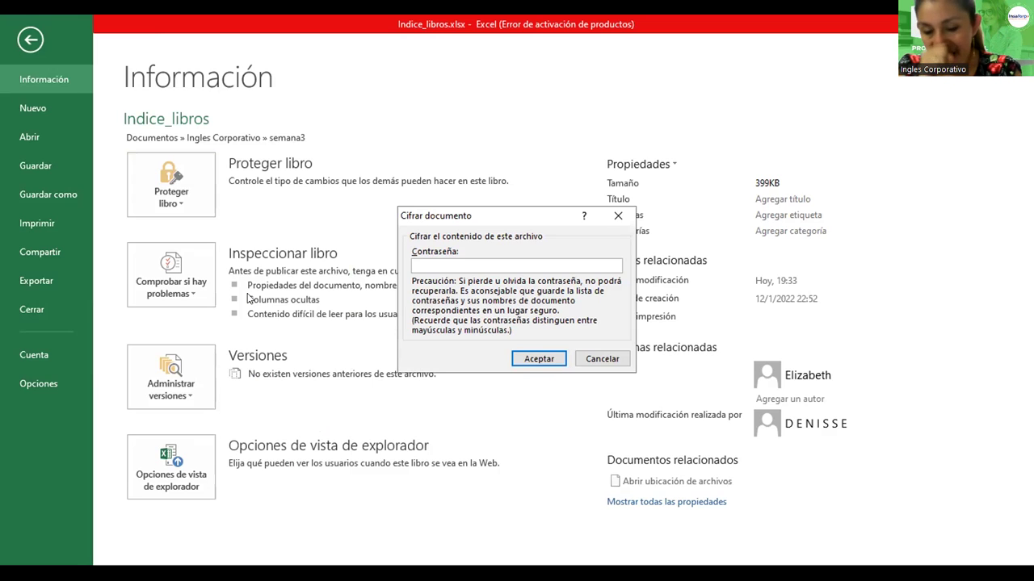
pyautogui.write('1234')
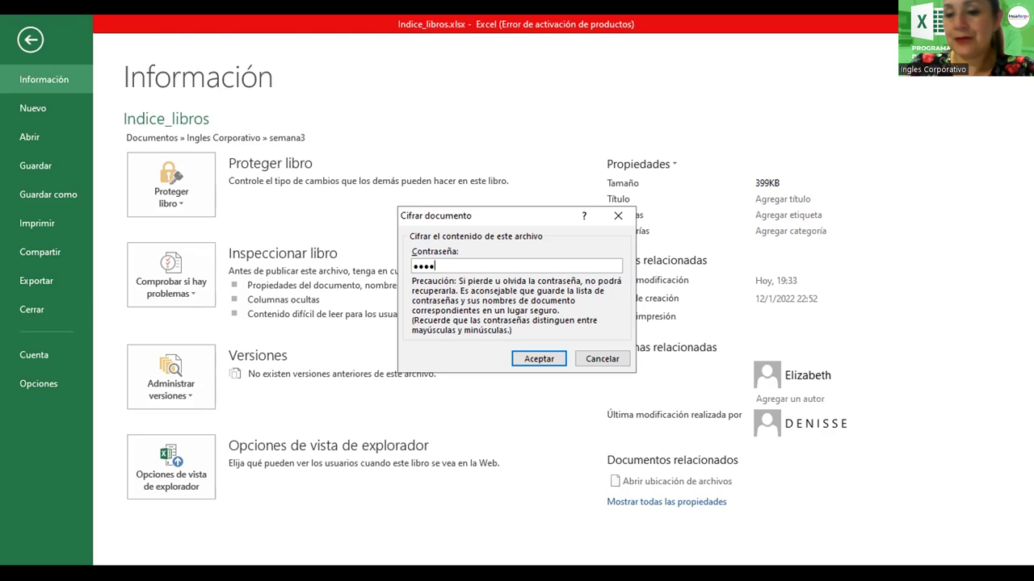
pyautogui.click(535, 360)
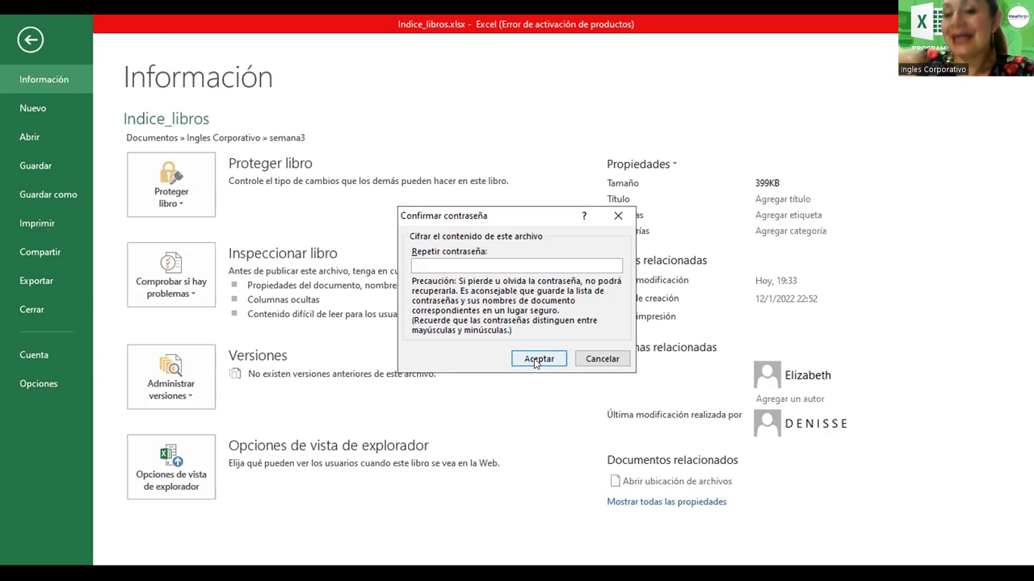
pyautogui.write('1234')
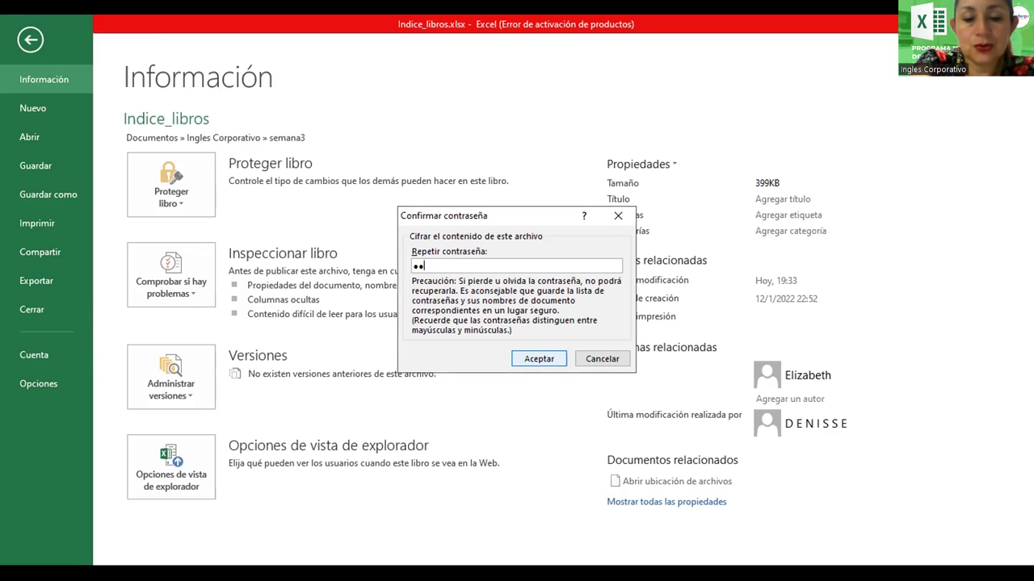
pyautogui.click(539, 359)
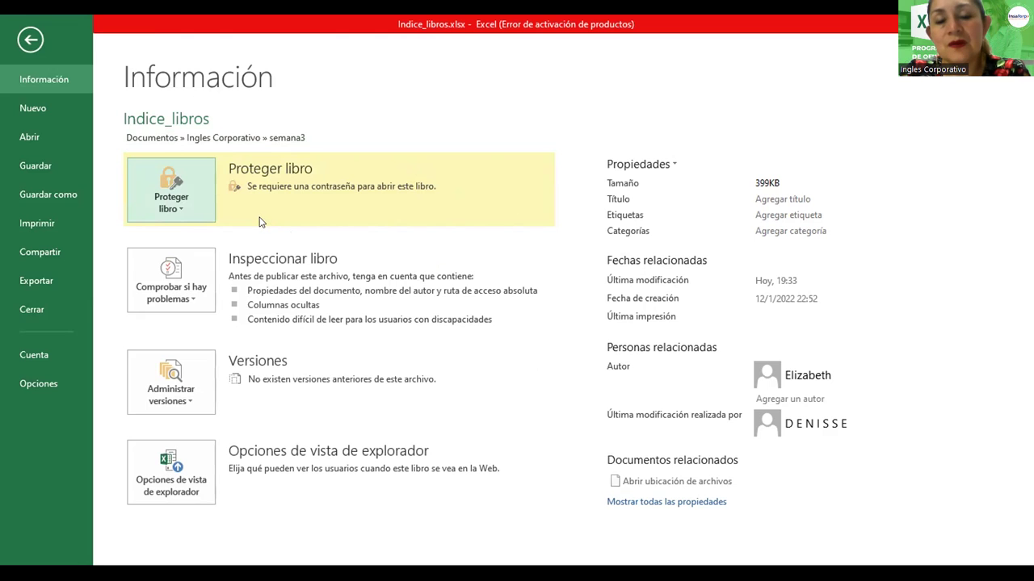
# Save the encrypted Indice_libros workbook and close it with ARCHIVO > Cerrar
pyautogui.click(42, 163)
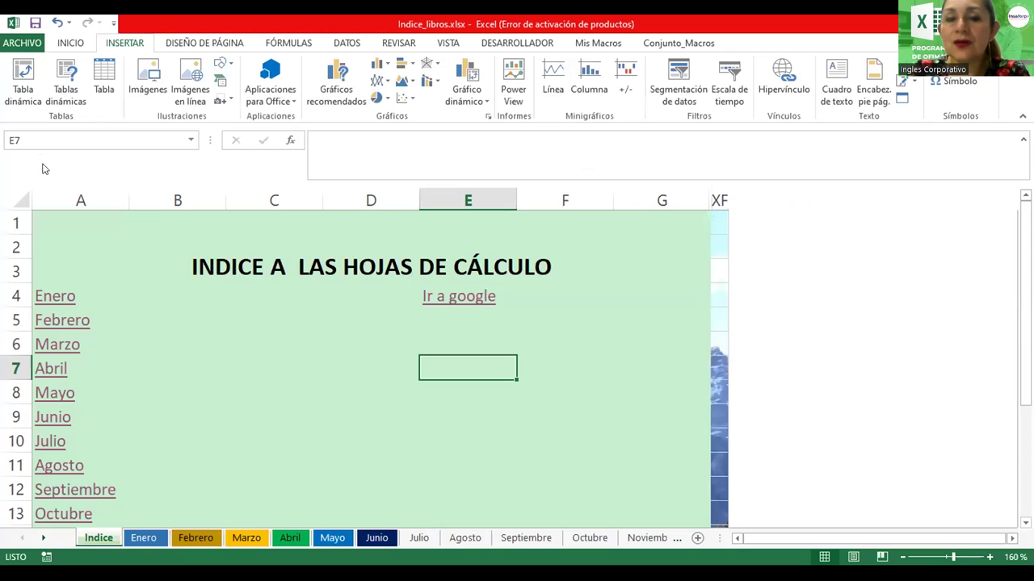
pyautogui.click(22, 43)
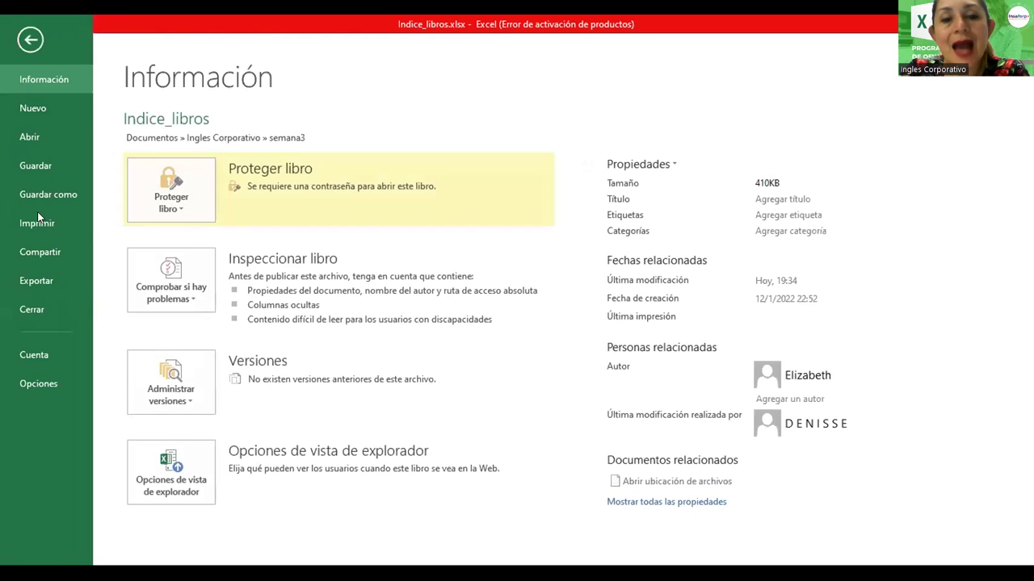
pyautogui.click(30, 318)
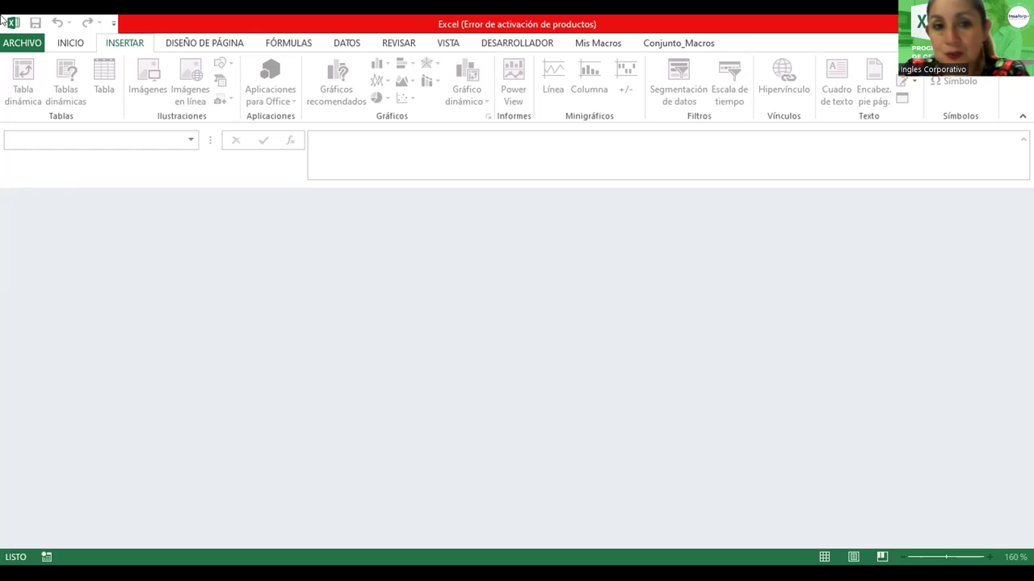
# Reopen Indice_libros.xlsx from the semana3 folder to check that a password is requested
pyautogui.click(9, 45)
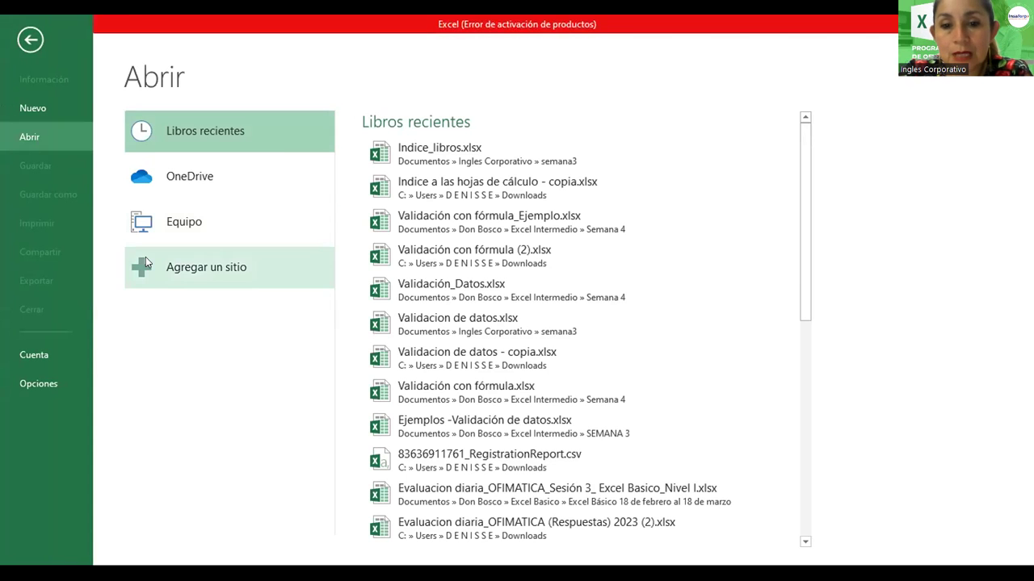
pyautogui.click(174, 218)
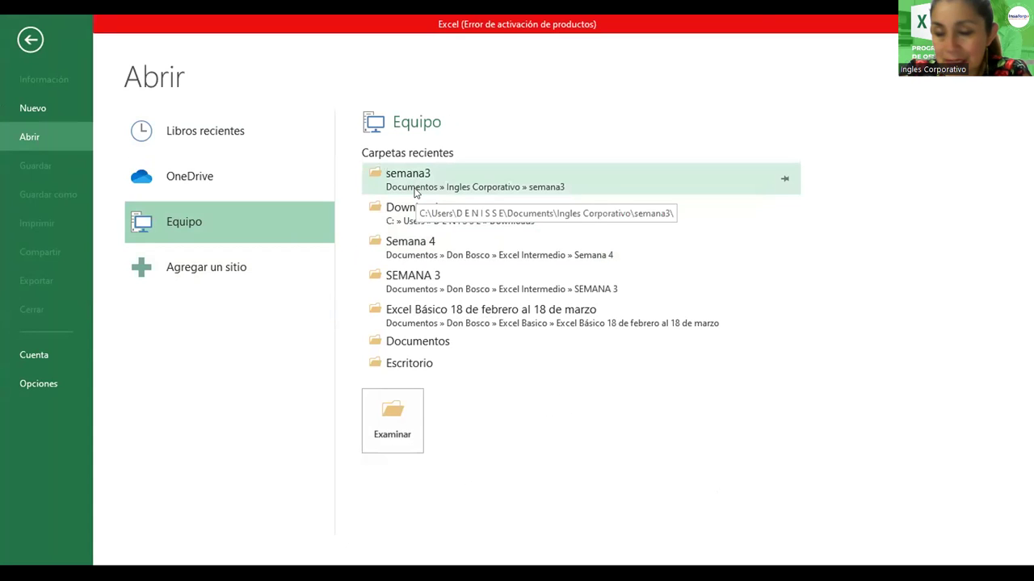
pyautogui.click(415, 192)
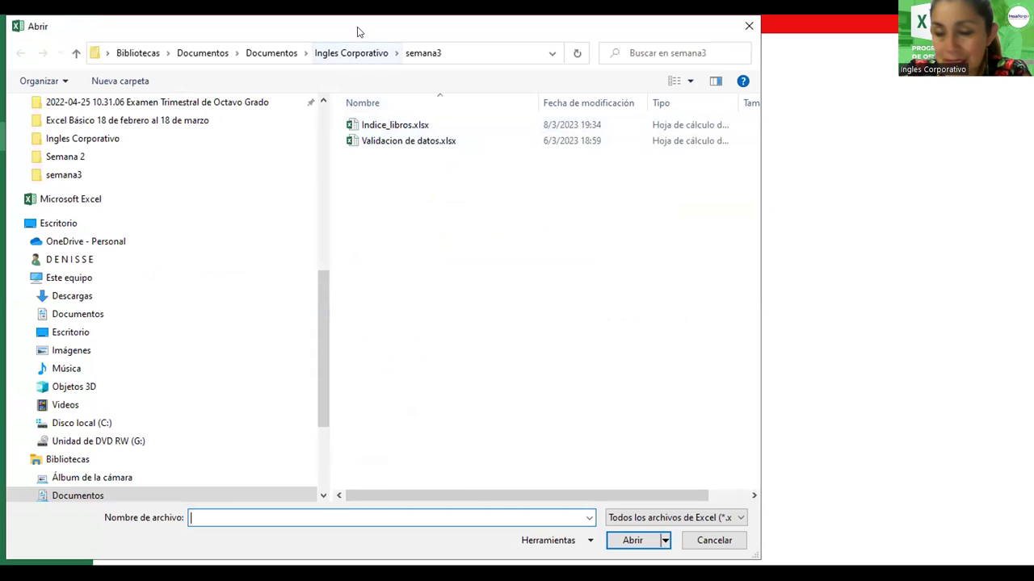
pyautogui.click(502, 142)
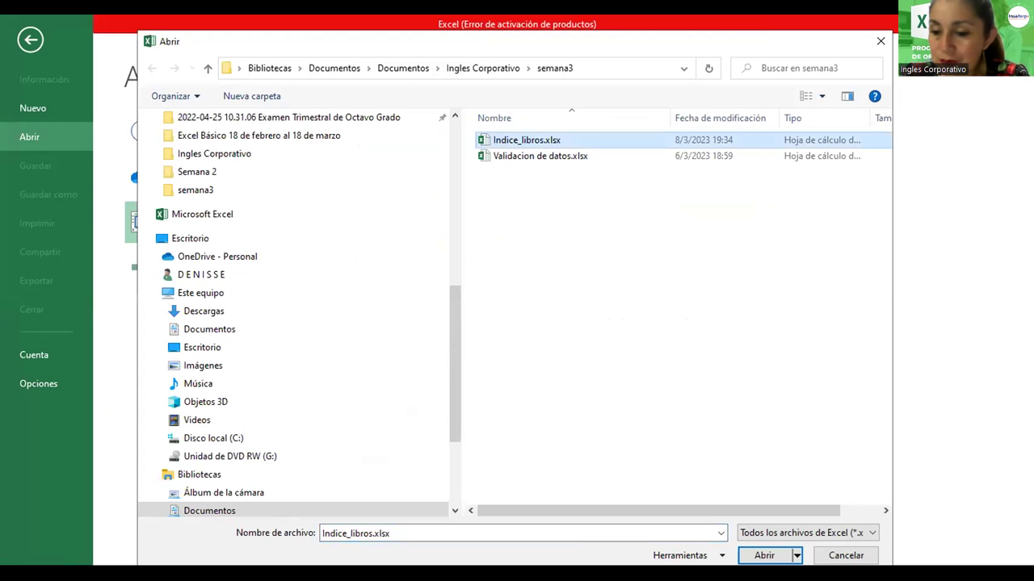
pyautogui.press('Return')
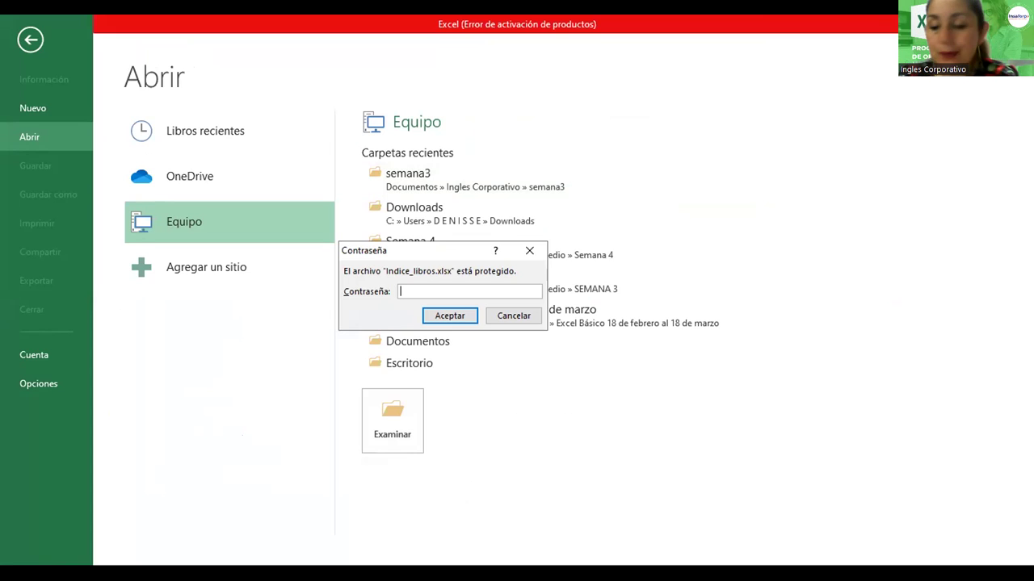
# Enter the file password to unlock Indice_libros.xlsx on its Indice sheet
pyautogui.write('****')
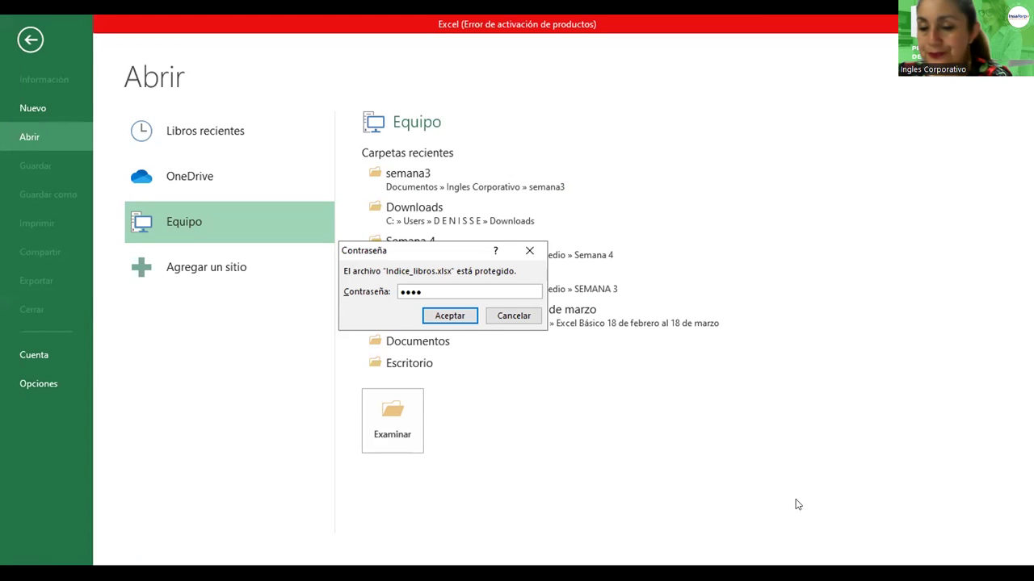
pyautogui.click(442, 319)
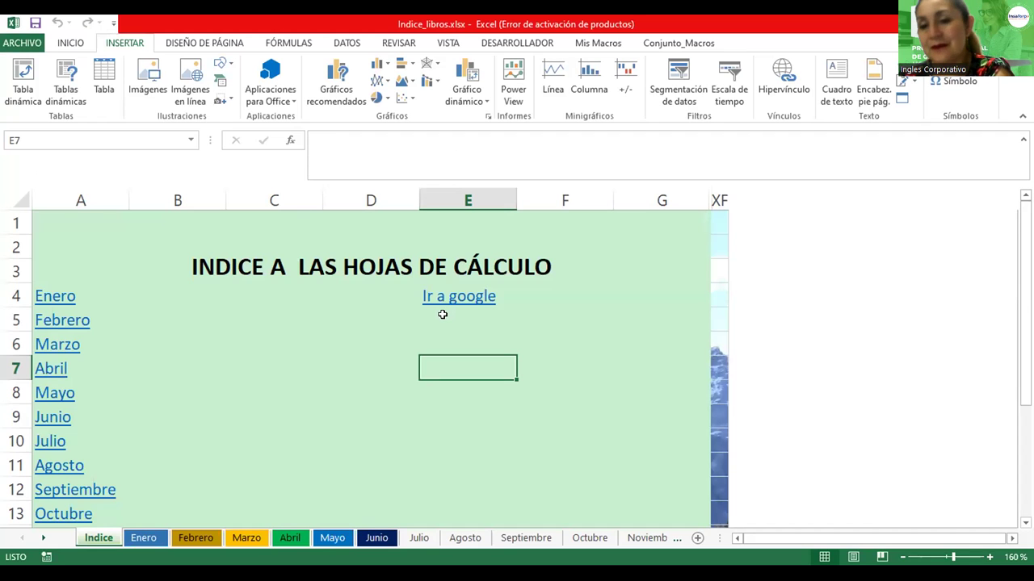
# Browse to semana3 and open Indice_libros.xlsx again, bringing up its password prompt
pyautogui.click(22, 43)
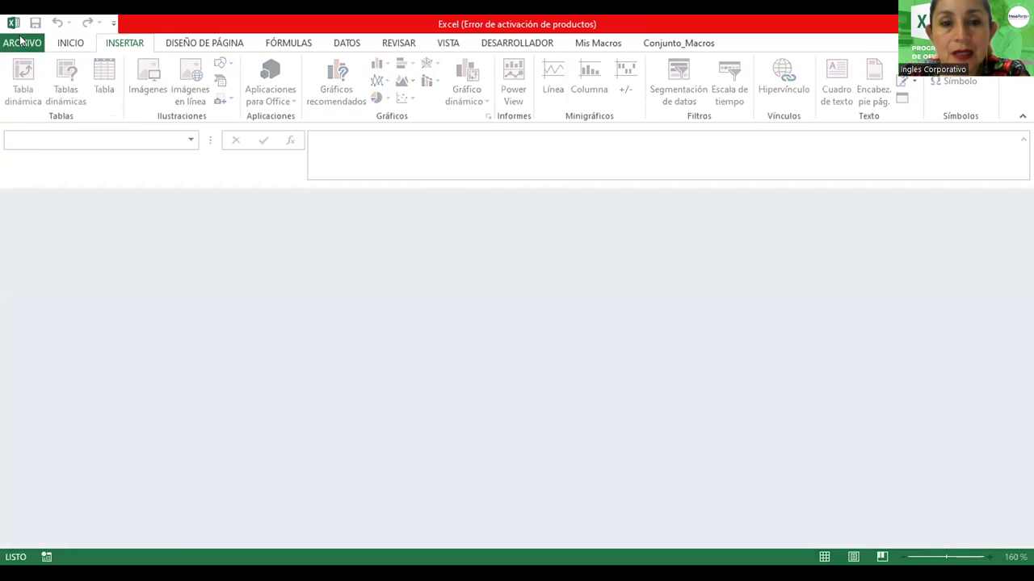
pyautogui.click(22, 43)
pyautogui.click(179, 226)
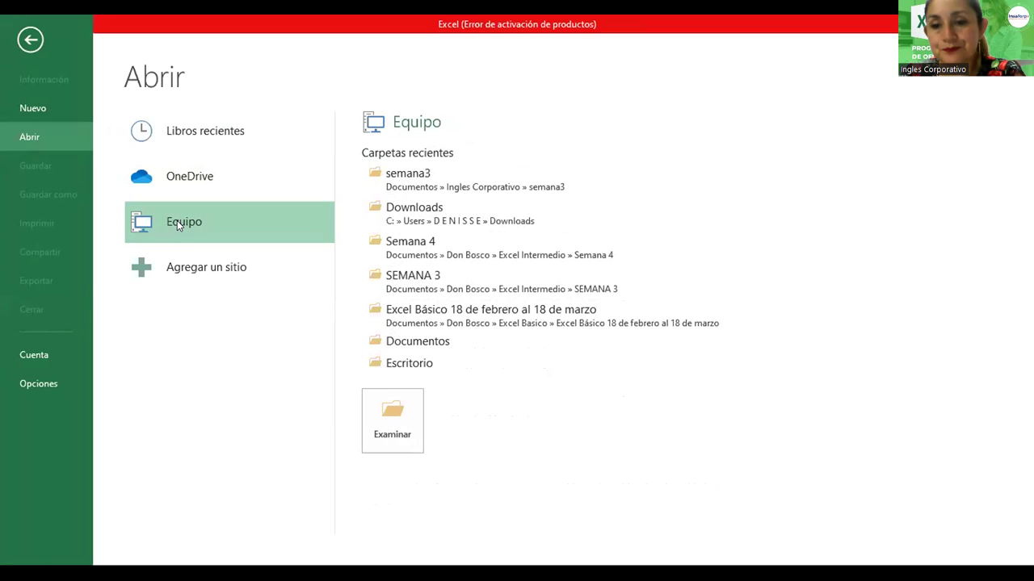
pyautogui.click(392, 420)
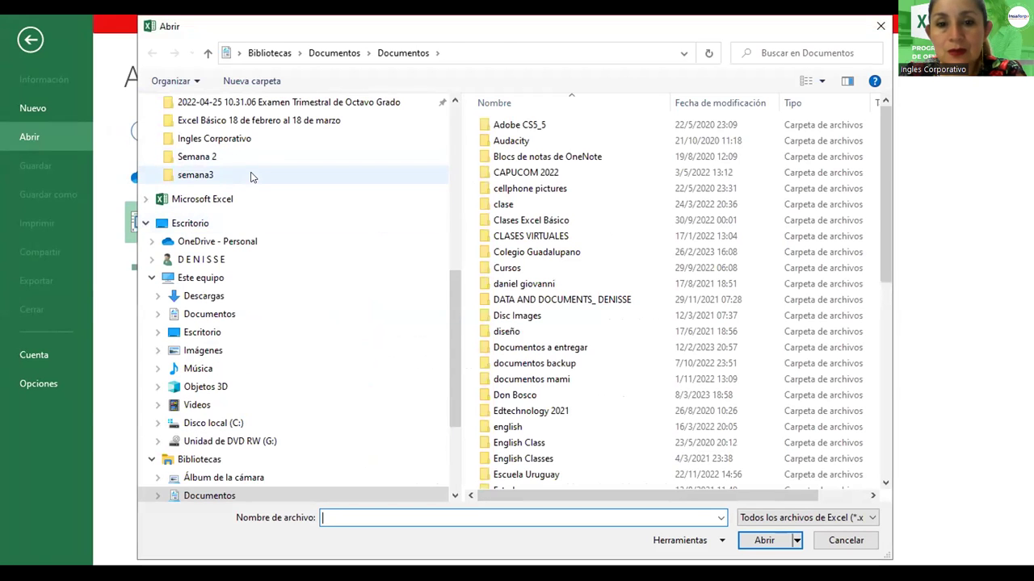
pyautogui.click(250, 176)
pyautogui.click(488, 124)
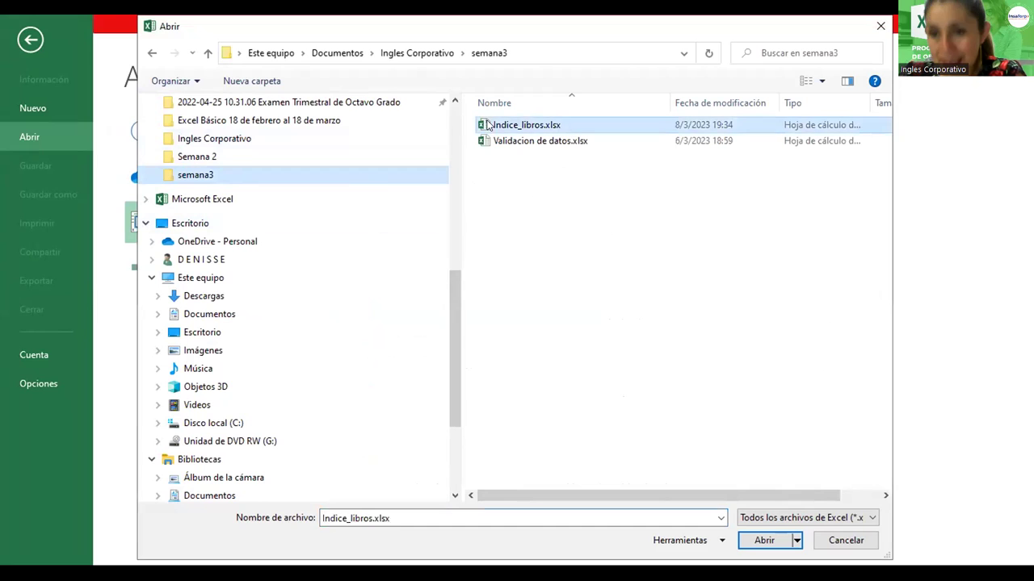
pyautogui.click(757, 542)
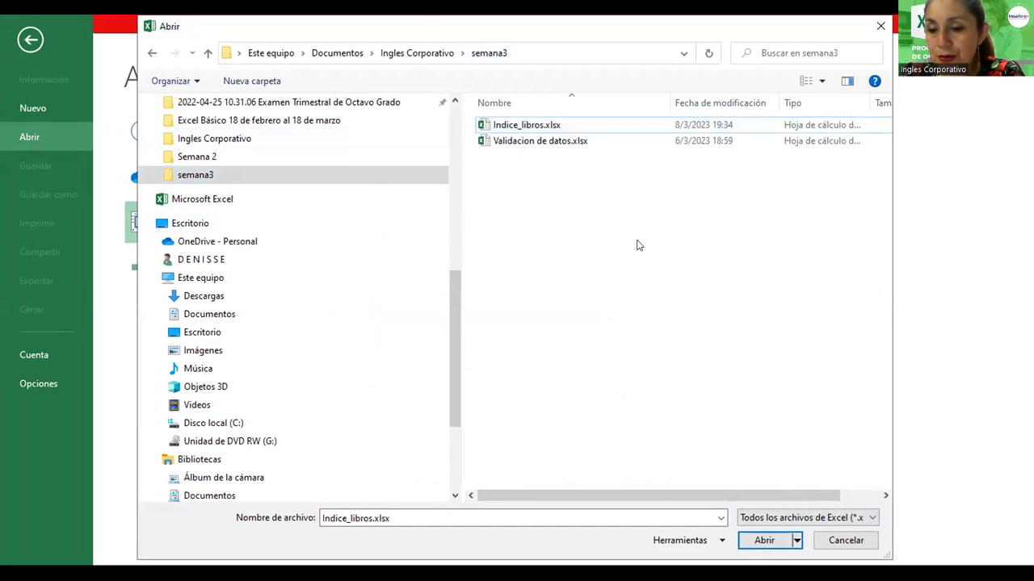
pyautogui.click(528, 125)
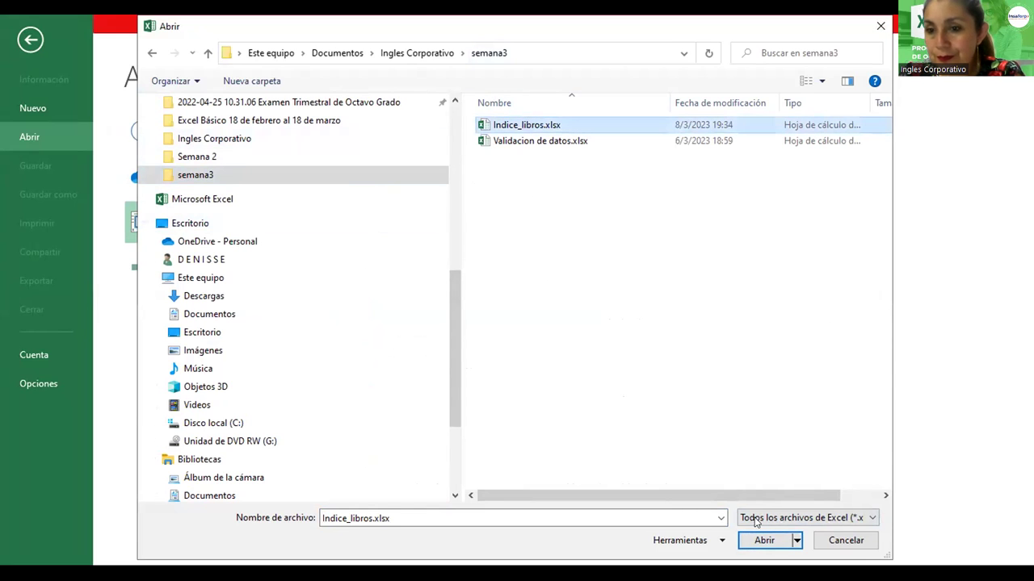
pyautogui.click(765, 541)
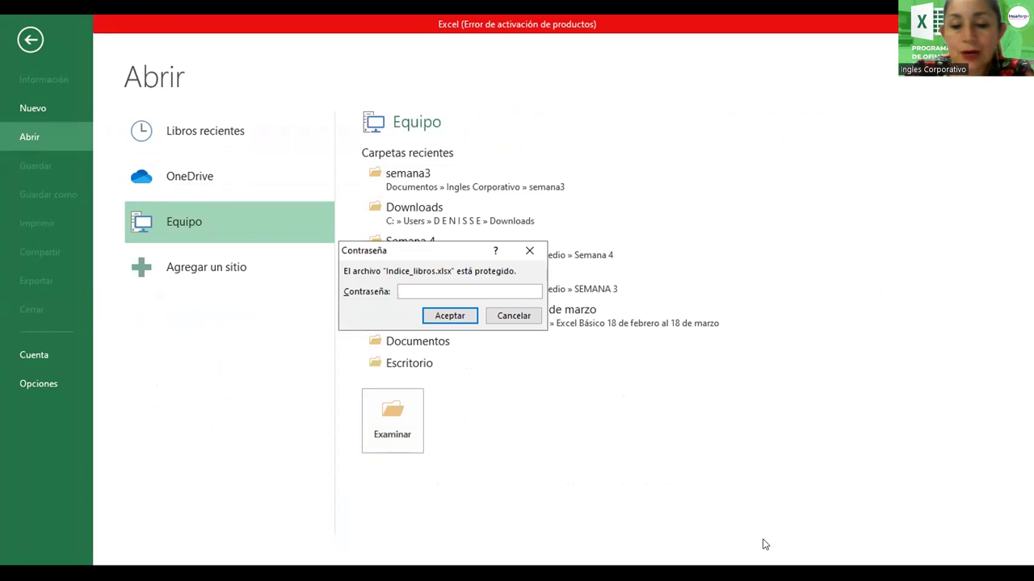
# Try a wrong password, dismiss the error, and reopen Indice_libros.xlsx from semana3
pyautogui.write('123456')
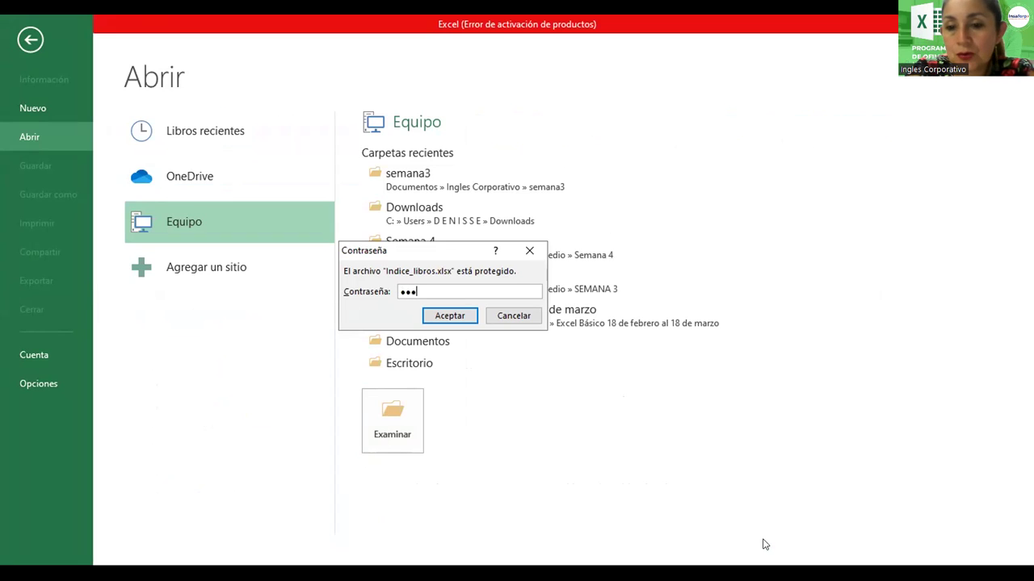
pyautogui.write('78')
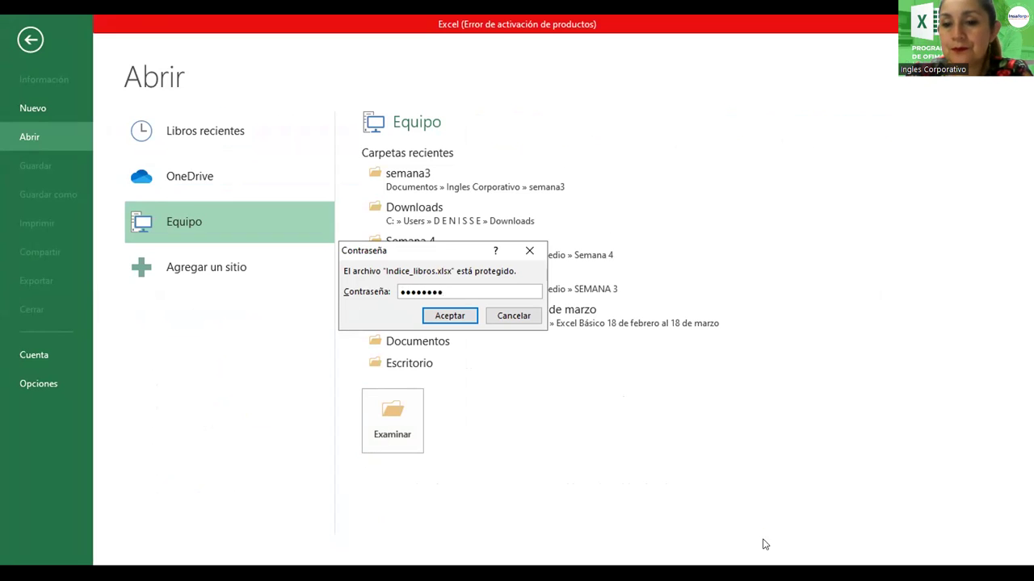
pyautogui.press('Return')
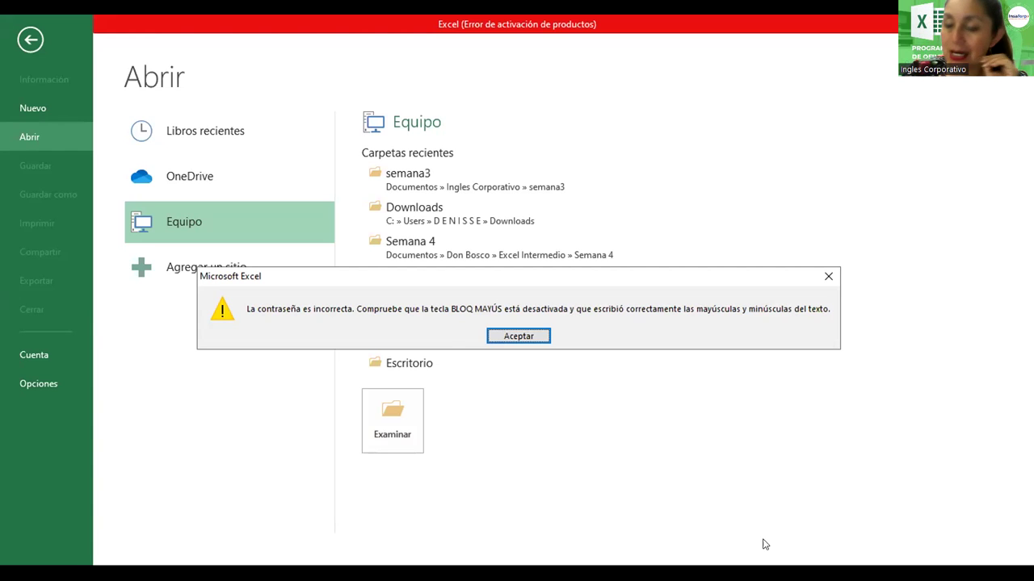
pyautogui.press('Return')
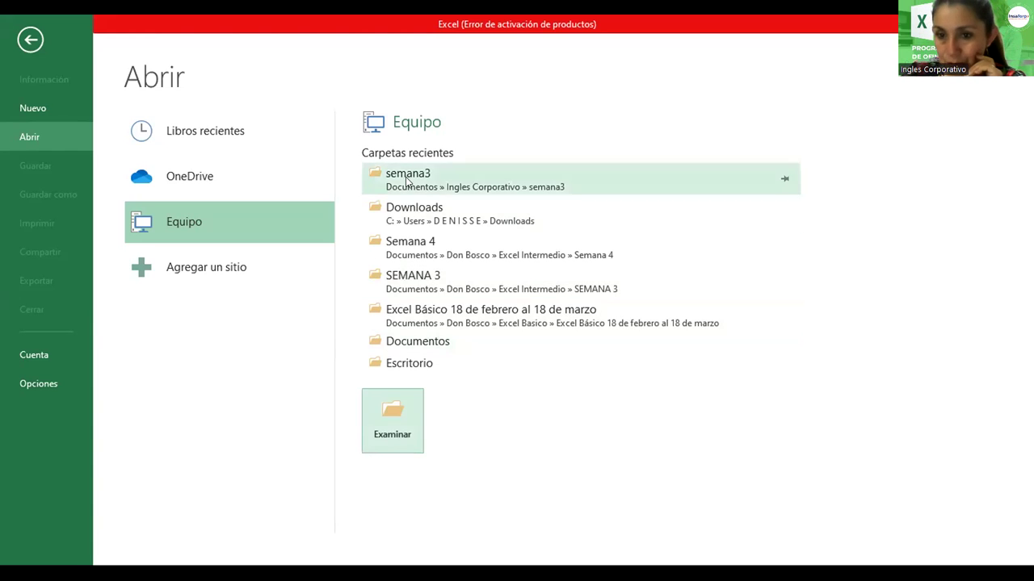
pyautogui.click(407, 180)
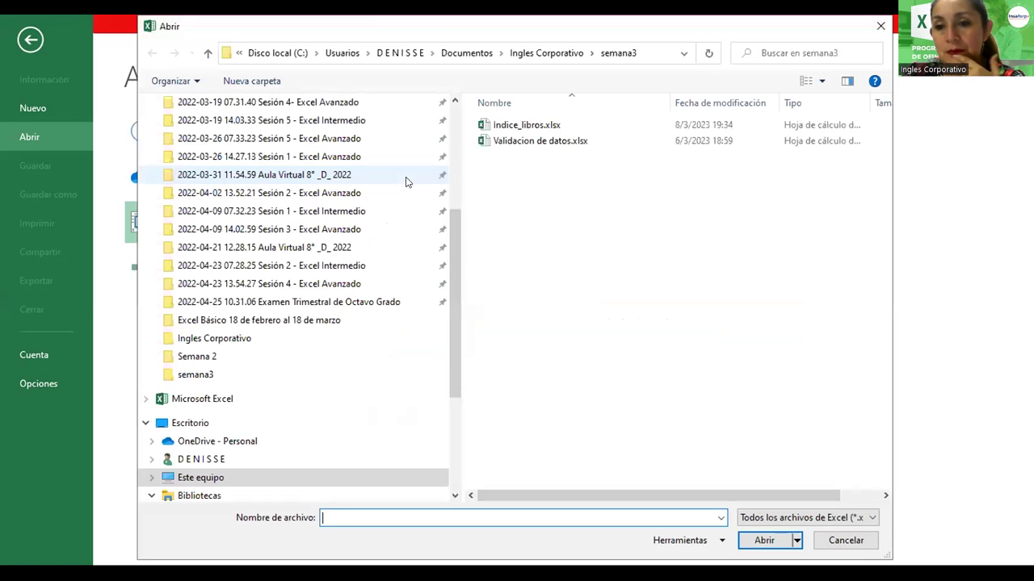
pyautogui.click(509, 125)
pyautogui.click(761, 542)
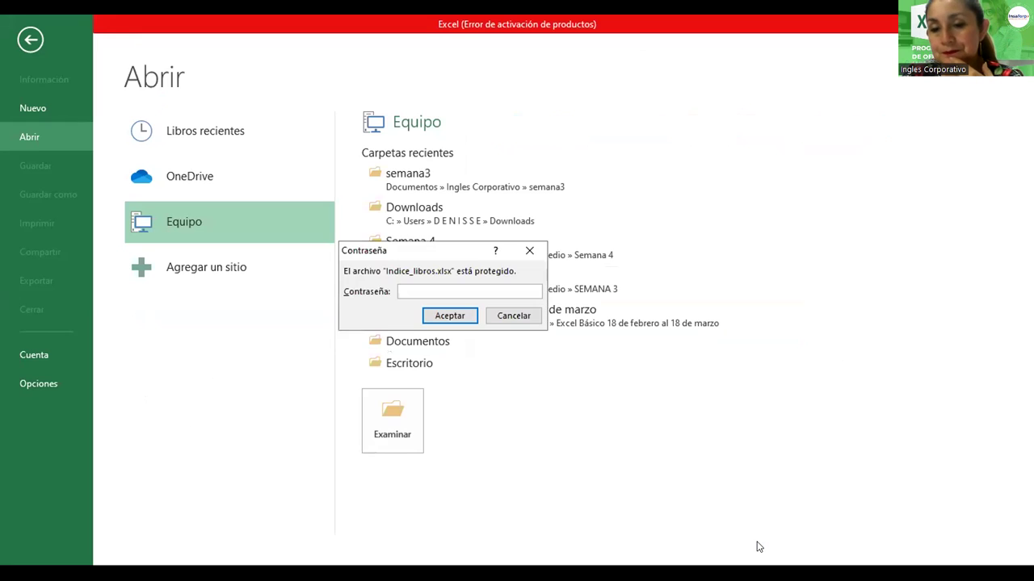
# Try a second wrong password, dismiss the error, and reselect Indice_libros.xlsx in semana3
pyautogui.write('123')
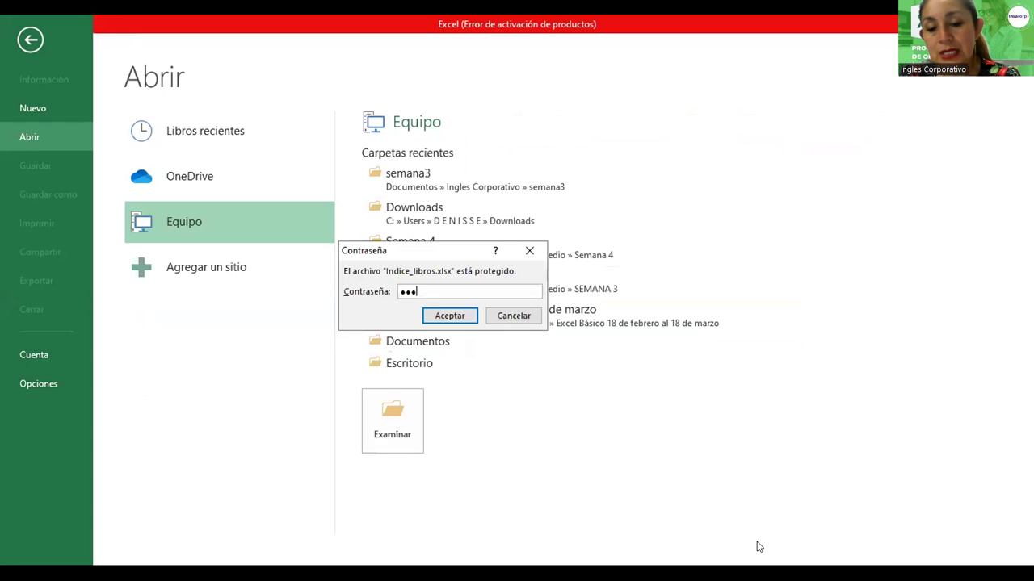
pyautogui.write('456')
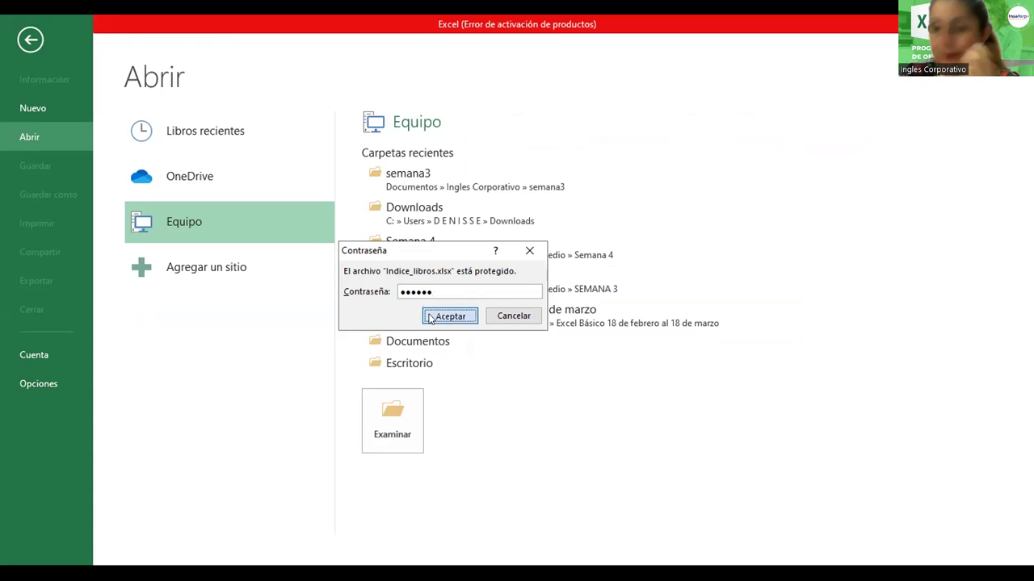
pyautogui.click(449, 316)
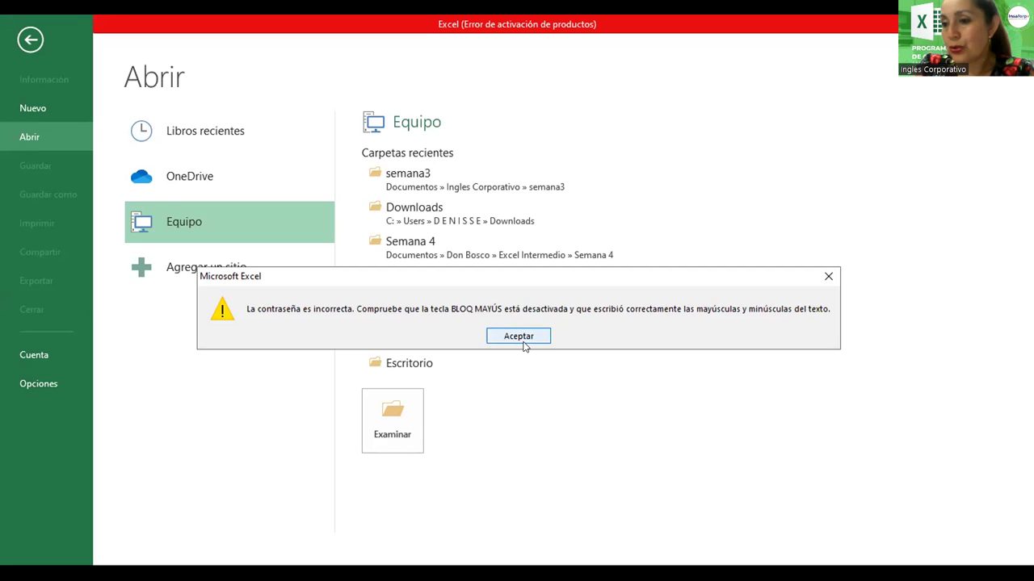
pyautogui.click(522, 339)
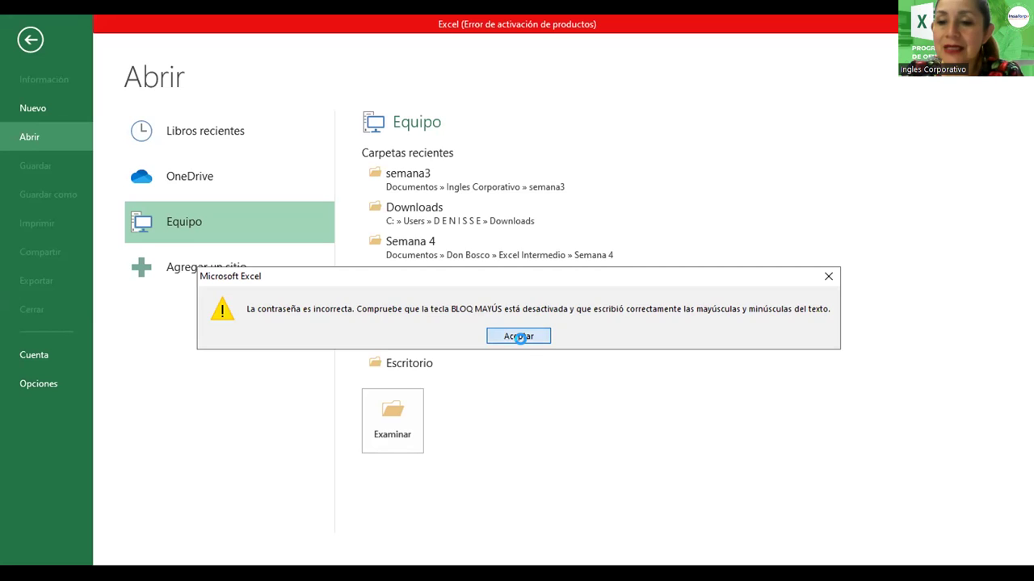
pyautogui.click(409, 181)
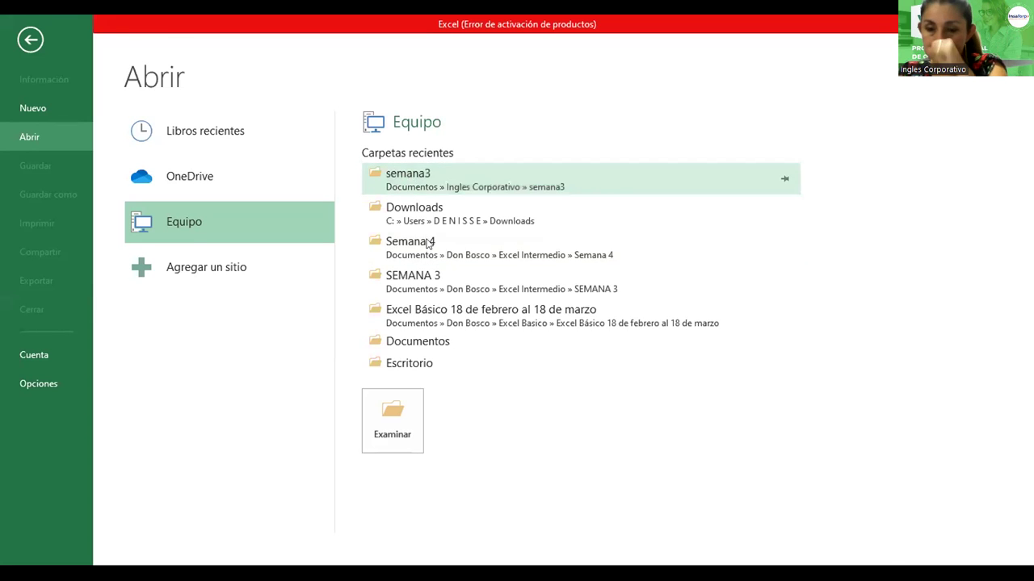
pyautogui.click(527, 127)
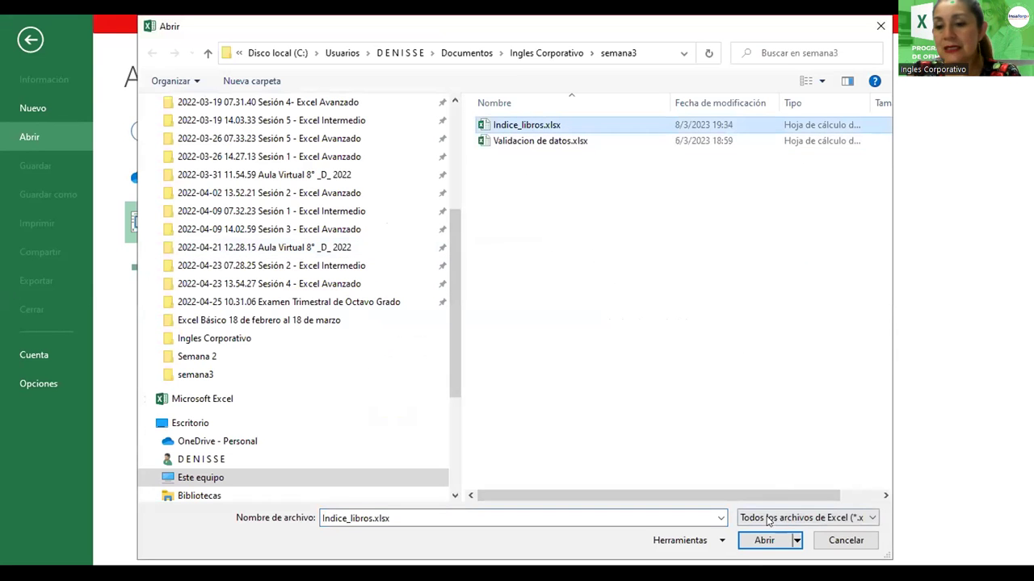
# Open Indice_libros.xlsx and unlock it with the correct password
pyautogui.click(766, 540)
pyautogui.write('1234')
pyautogui.click(445, 318)
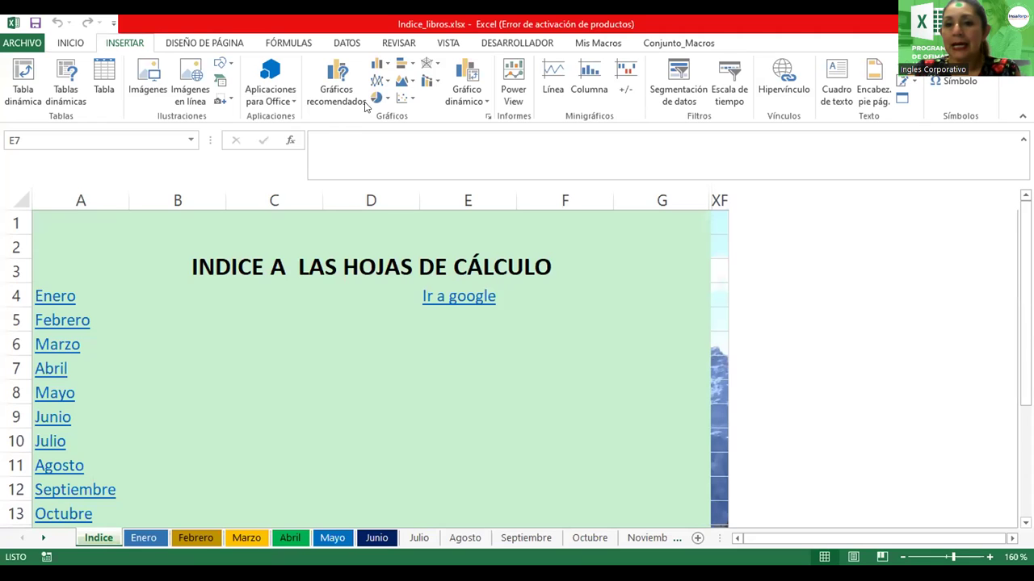
# Go from the View tab to the Review tab to reach the sheet and workbook protection tools
pyautogui.click(443, 42)
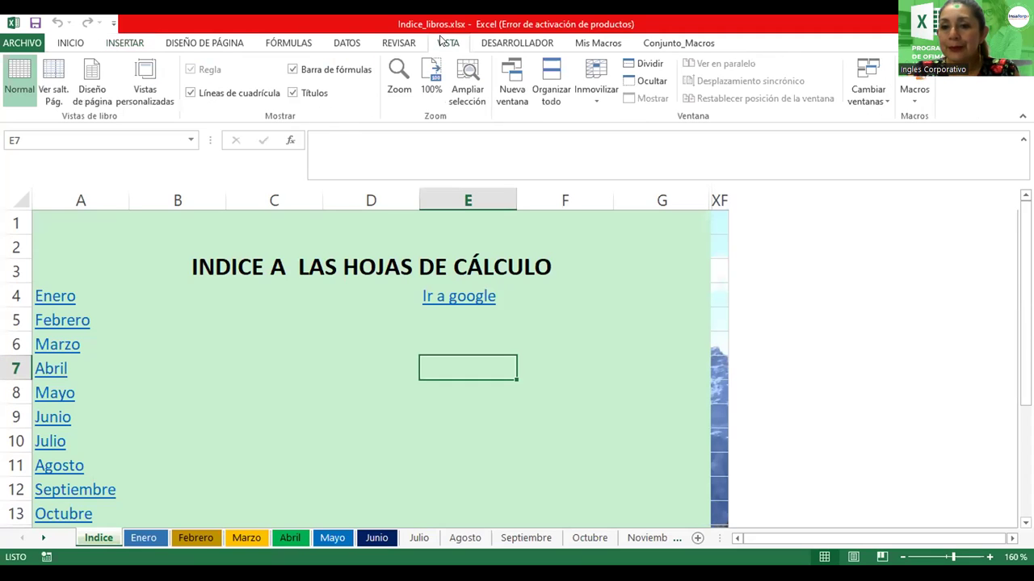
pyautogui.click(408, 43)
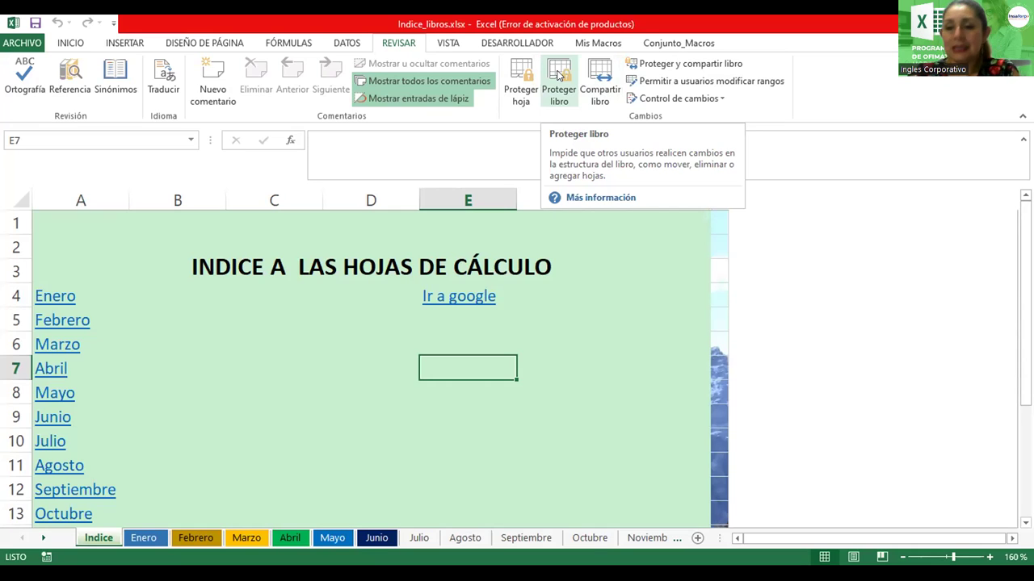
# Protect the workbook structure with a password, entering it and confirming it
pyautogui.click(559, 75)
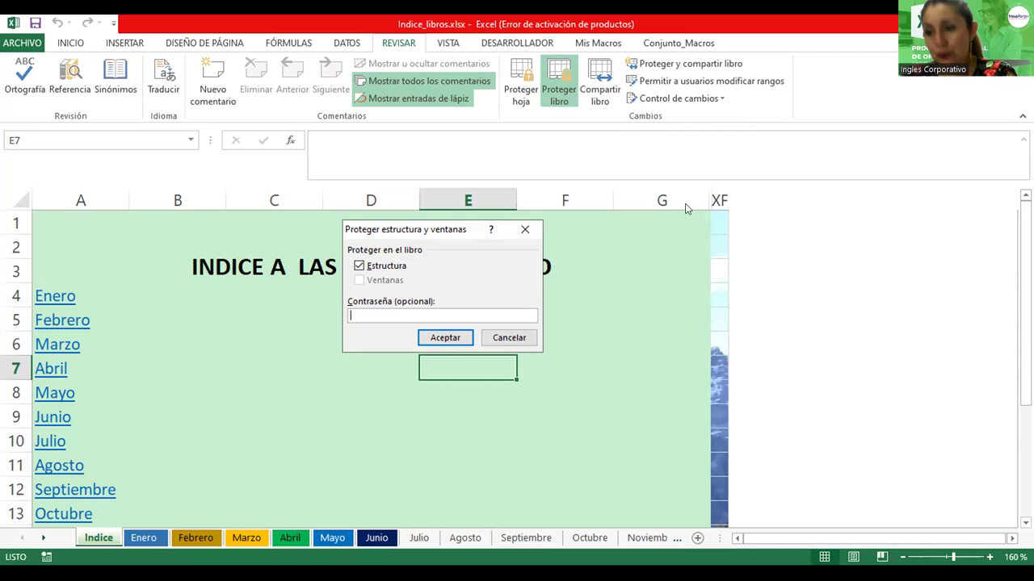
pyautogui.write('123')
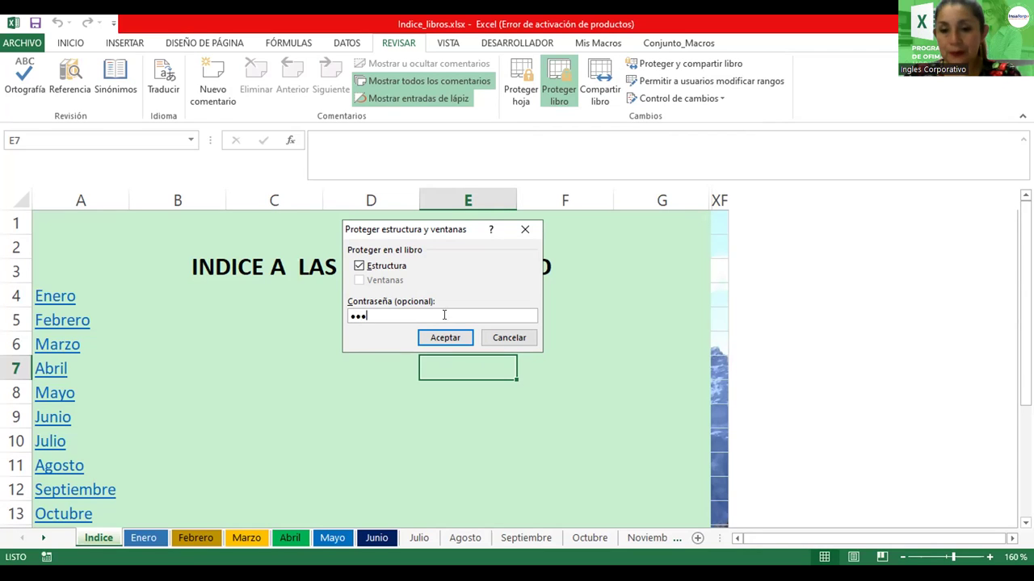
pyautogui.click(445, 338)
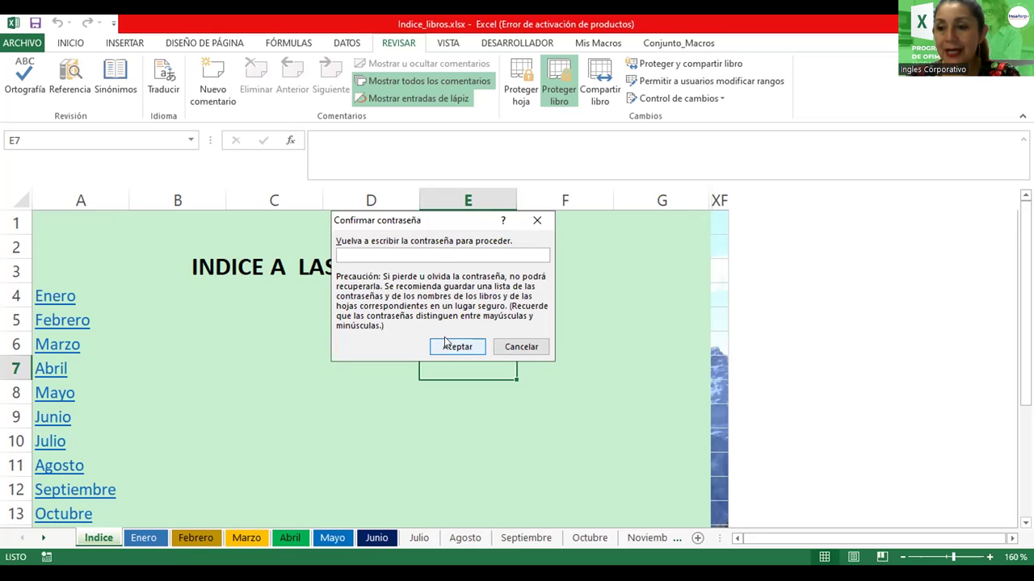
pyautogui.write('123')
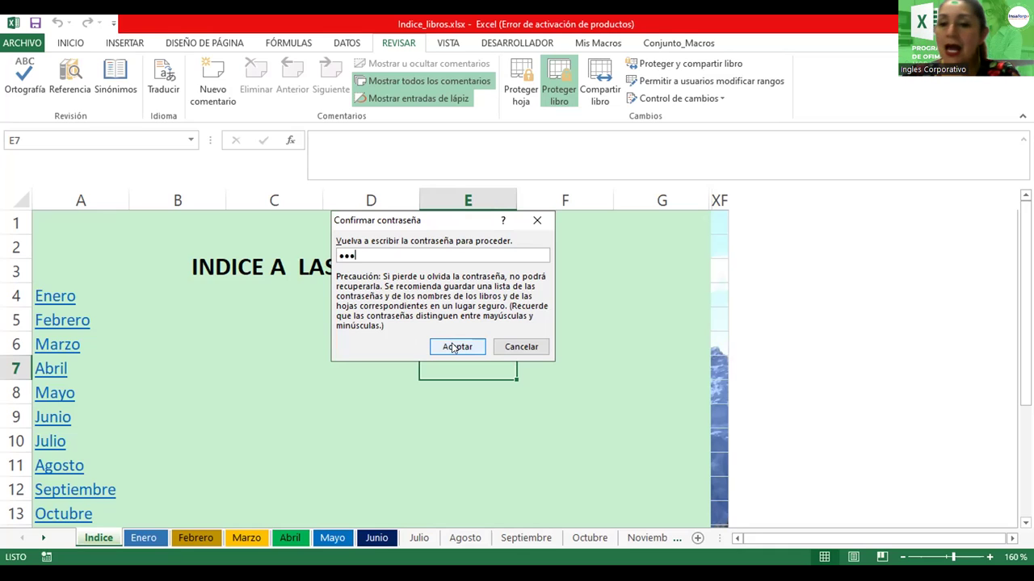
pyautogui.click(453, 341)
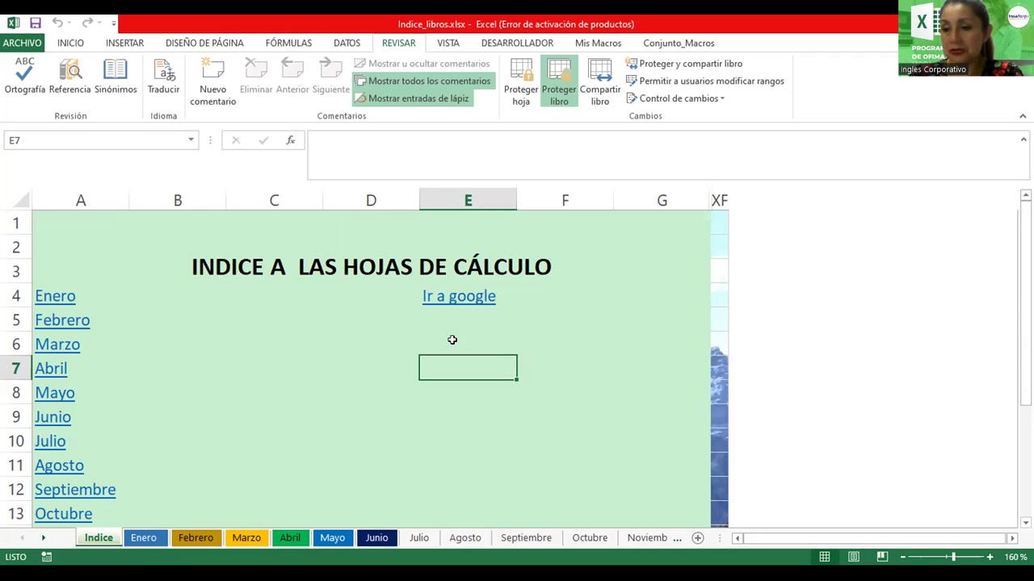
# Switch from the Indice sheet to the Julio sheet and open its tab context menu
pyautogui.click(459, 395)
pyautogui.click(266, 374)
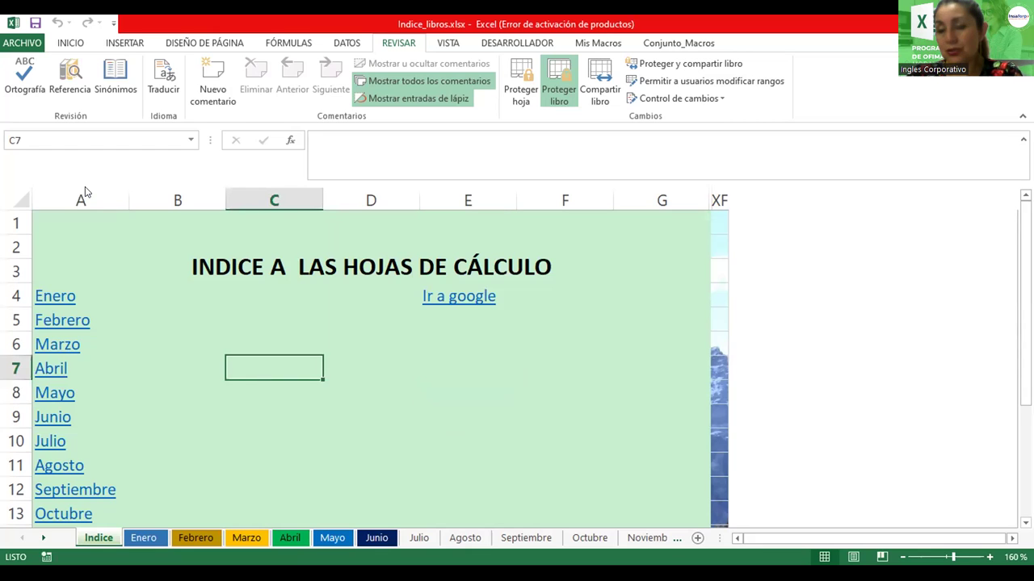
pyautogui.click(418, 539)
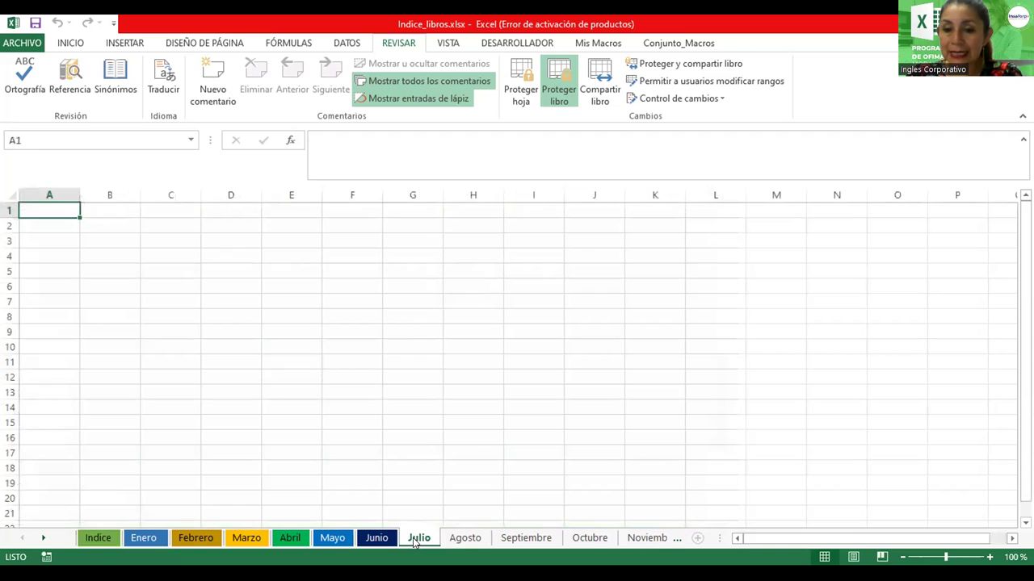
pyautogui.rightClick(414, 543)
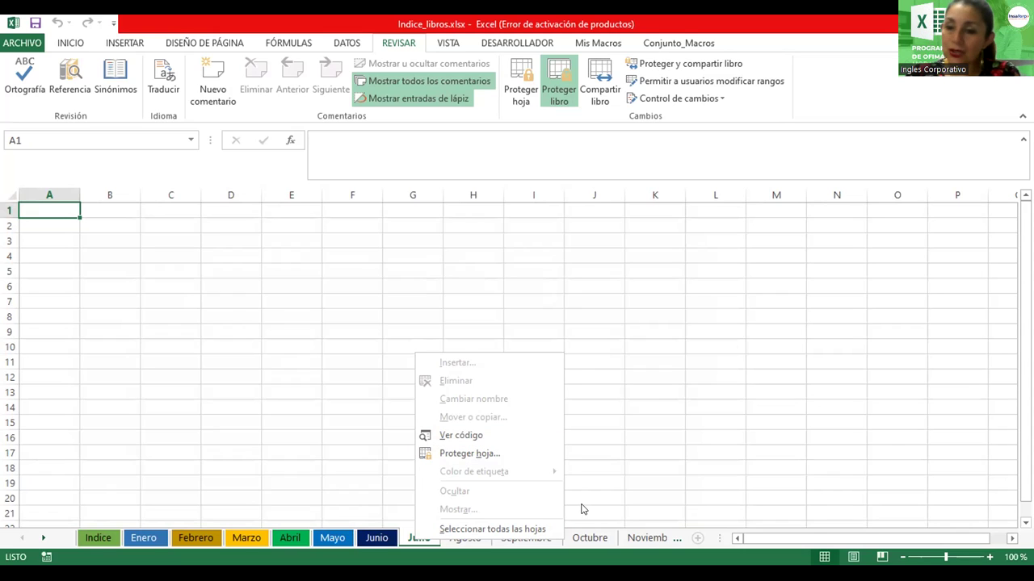
# Remove the workbook structure protection by entering its password
pyautogui.click(560, 76)
pyautogui.write('123')
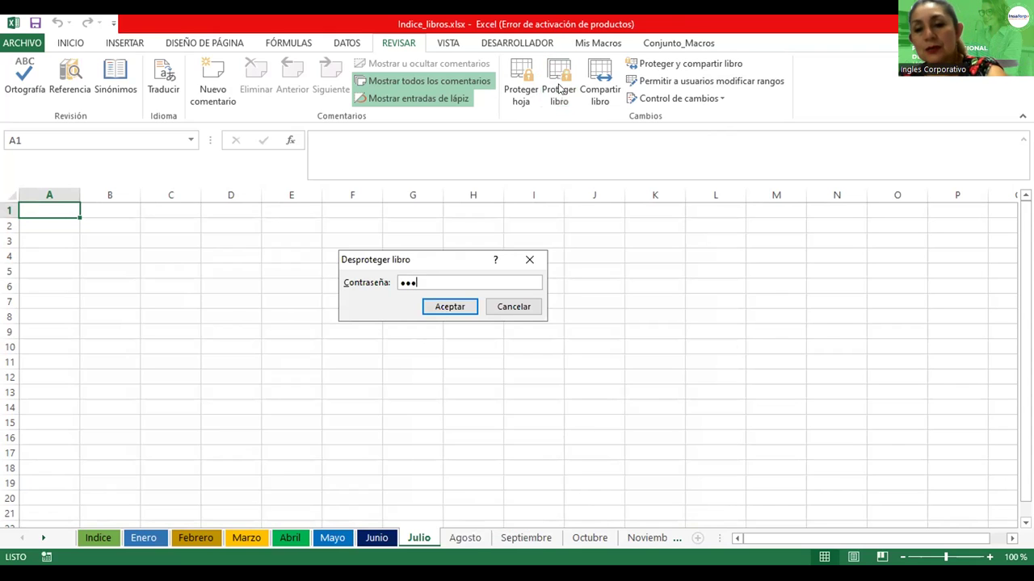
pyautogui.click(449, 304)
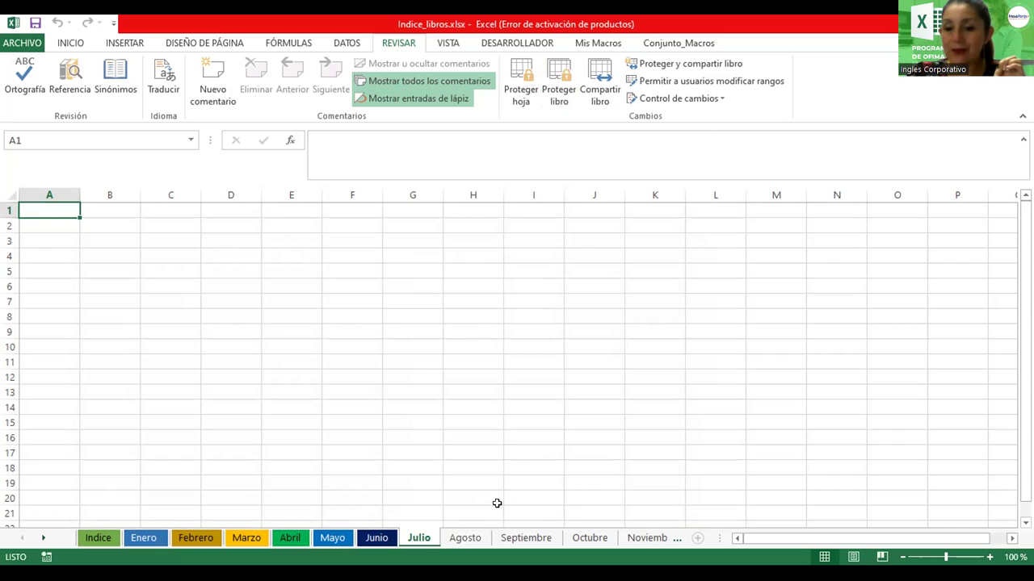
# Colour the Agosto sheet tab yellow
pyautogui.rightClick(466, 540)
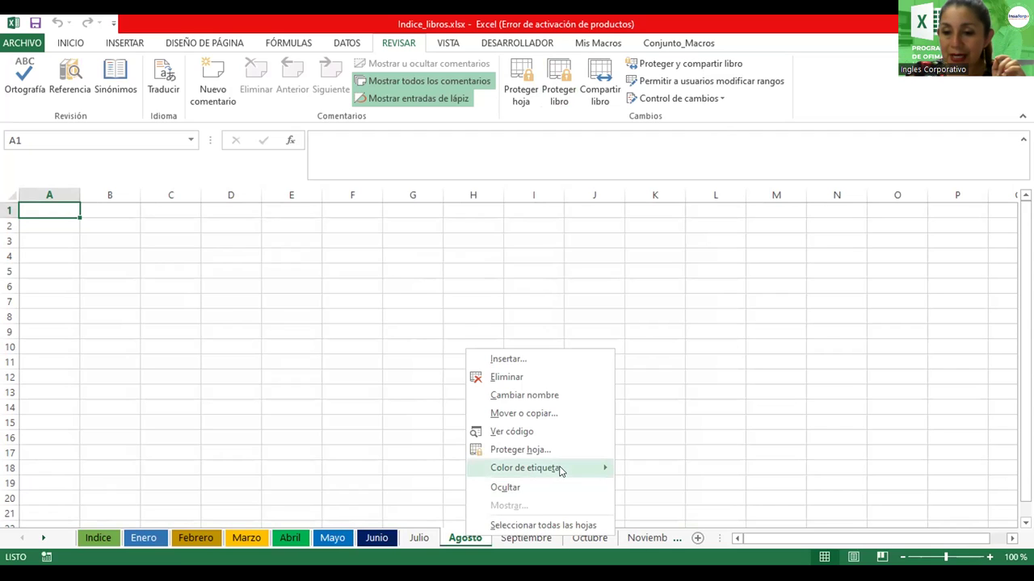
pyautogui.moveTo(561, 472)
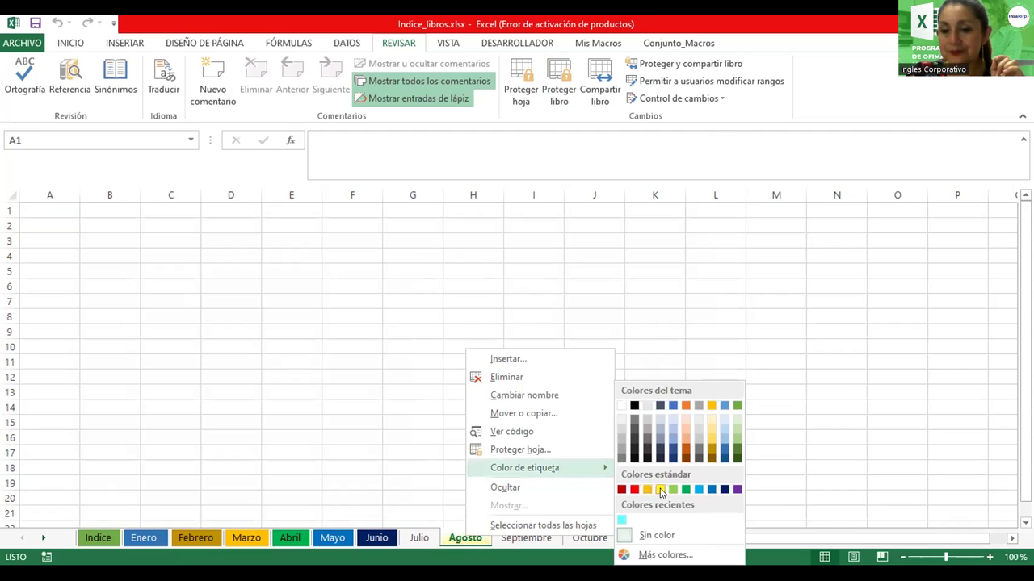
pyautogui.click(573, 415)
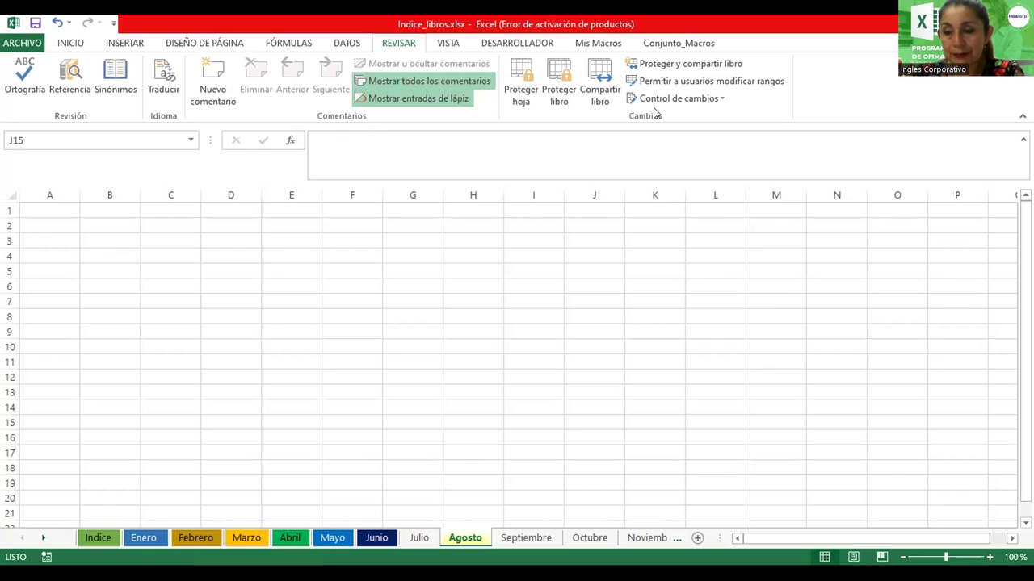
# Replace the file's opening password with a new seven-character one, confirm it, and return to the sheet
pyautogui.click(25, 43)
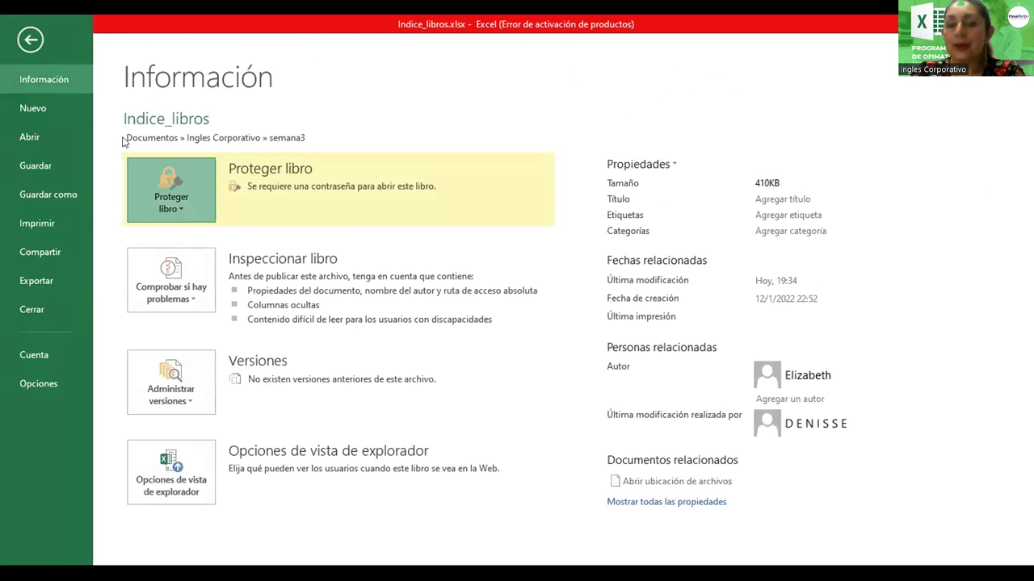
pyautogui.press('Return')
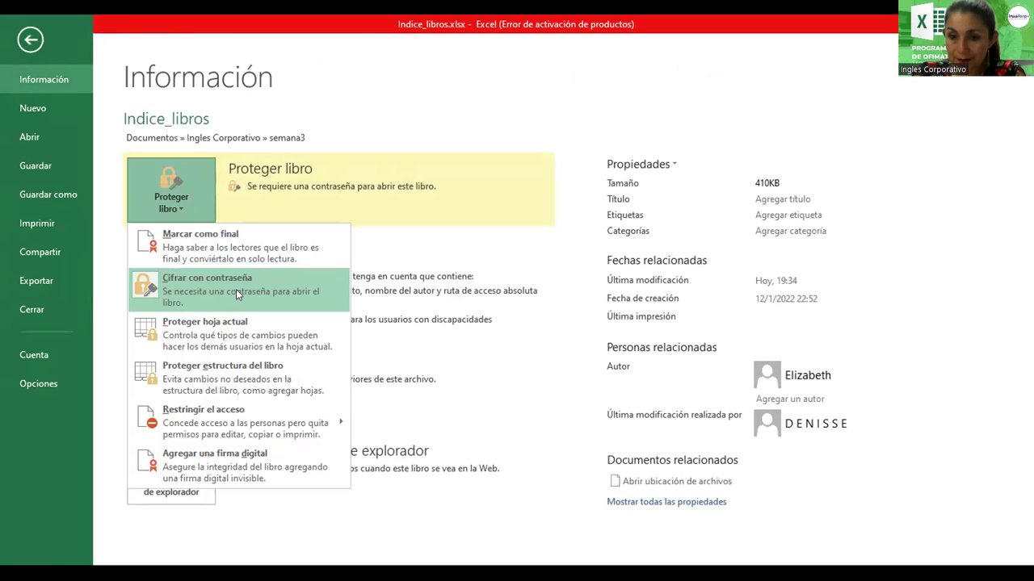
pyautogui.click(236, 289)
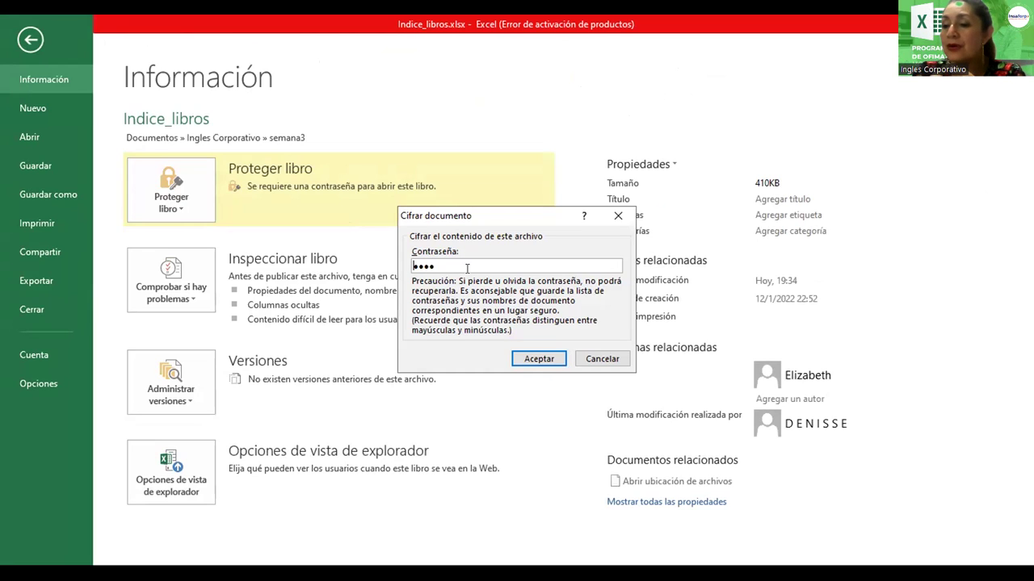
pyautogui.moveTo(465, 269); pyautogui.dragTo(410, 271)
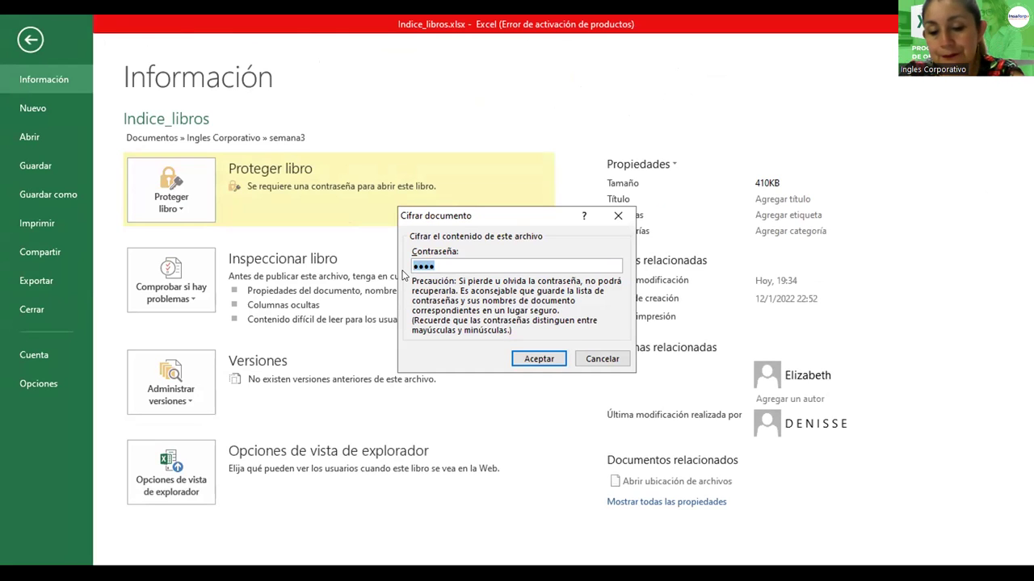
pyautogui.write('•••••••')
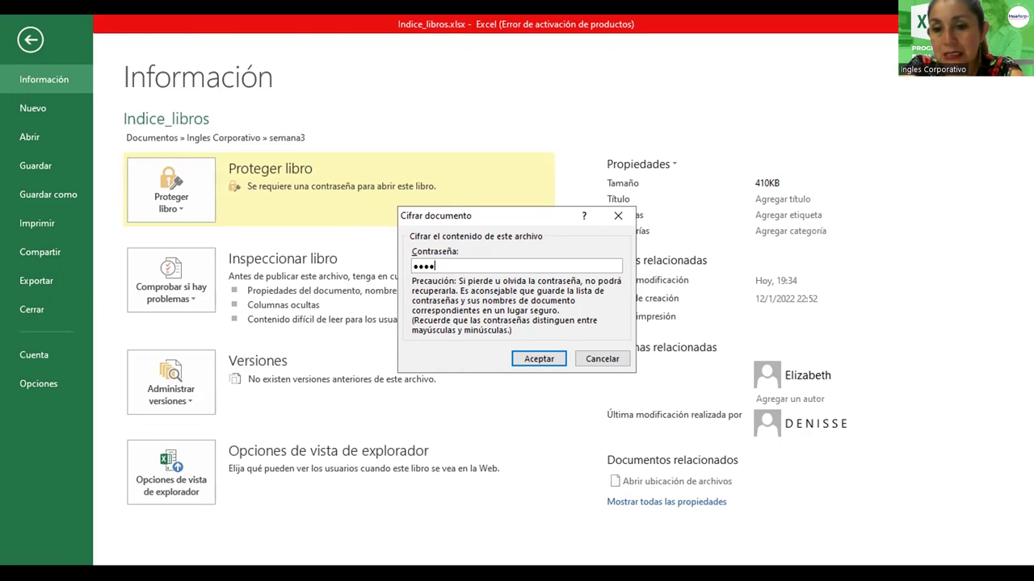
pyautogui.click(538, 360)
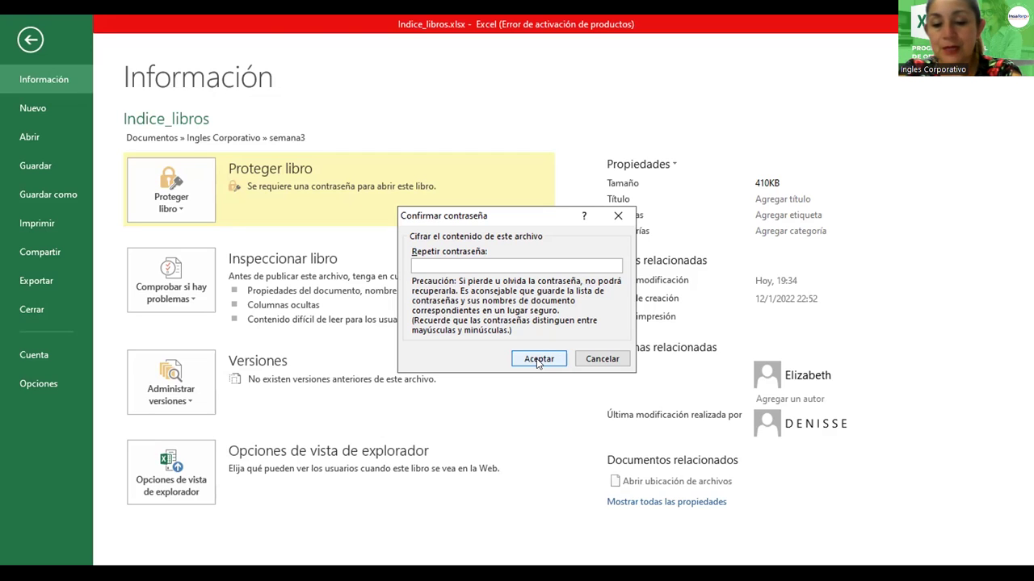
pyautogui.write('•••••••')
pyautogui.click(537, 360)
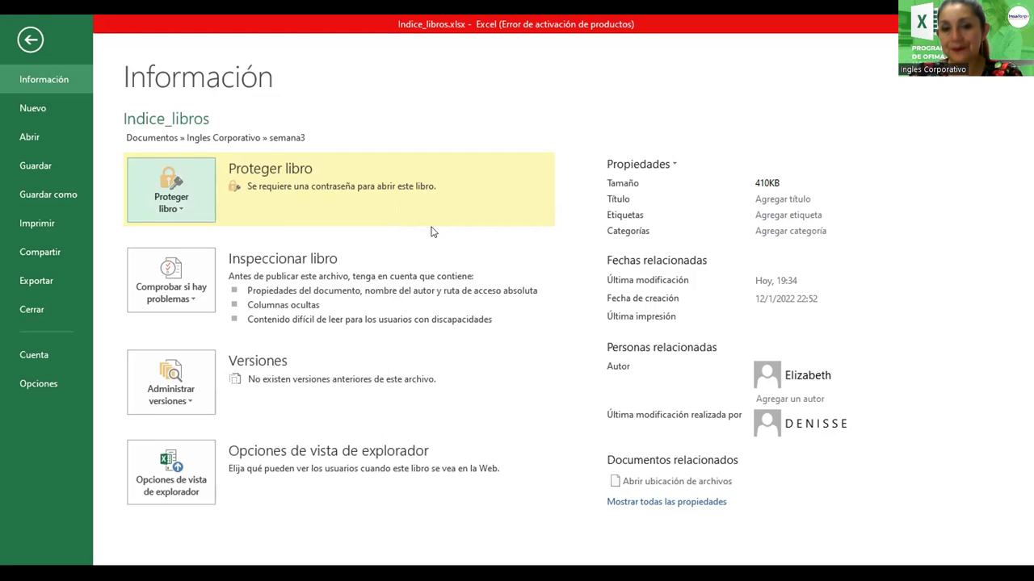
pyautogui.click(31, 38)
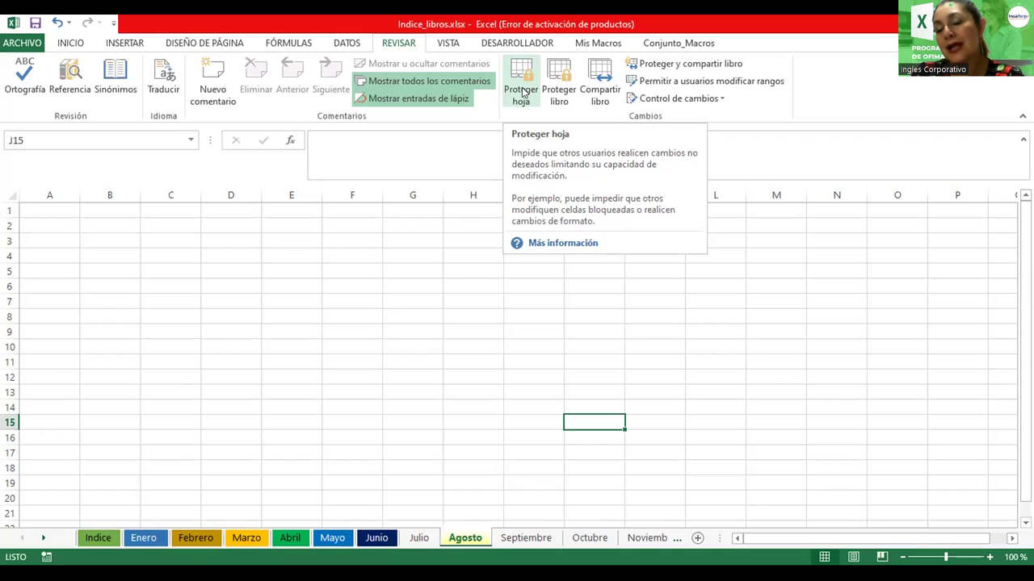
# Click in the sheet area and bring up the Excel window's system menu
pyautogui.click(523, 92)
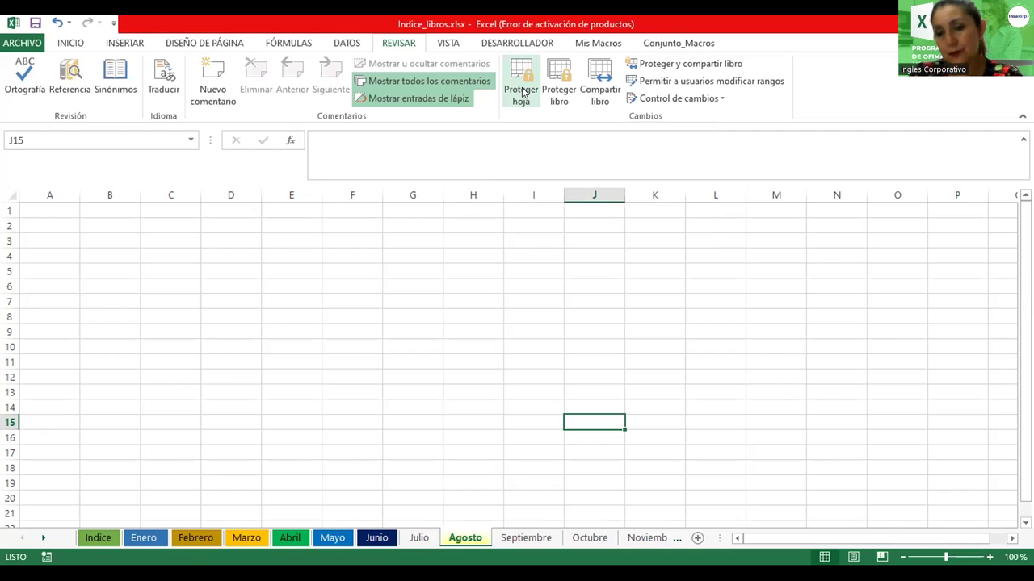
pyautogui.hotkey('alt', 'space')
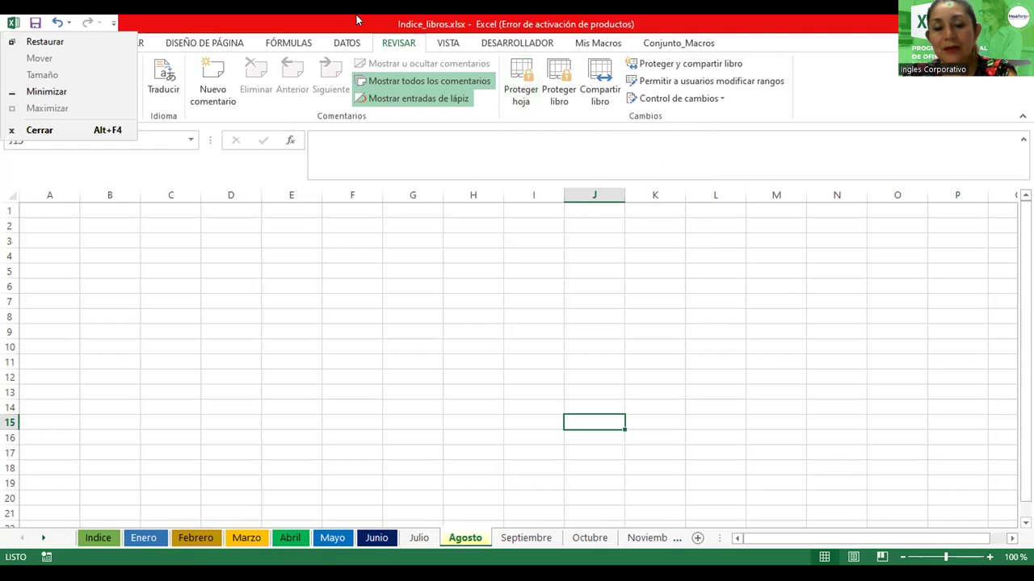
# On the Enero sheet, enter the headers Ventas, Ingreso and Total in B2:D2
pyautogui.click(144, 537)
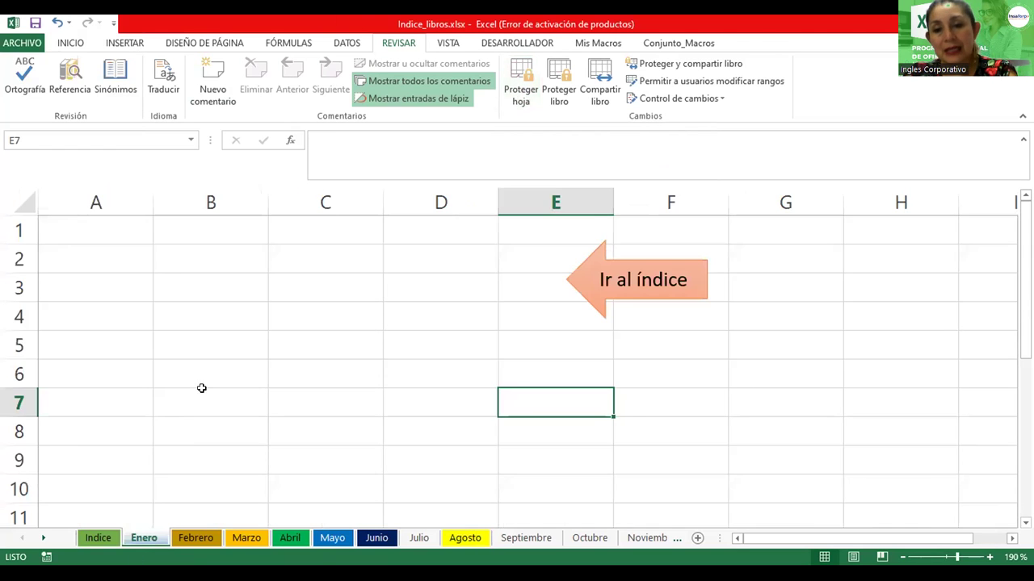
pyautogui.keyDown('ctrl'); pyautogui.scroll(2, 207, 259); pyautogui.keyUp('ctrl')
pyautogui.click(210, 267)
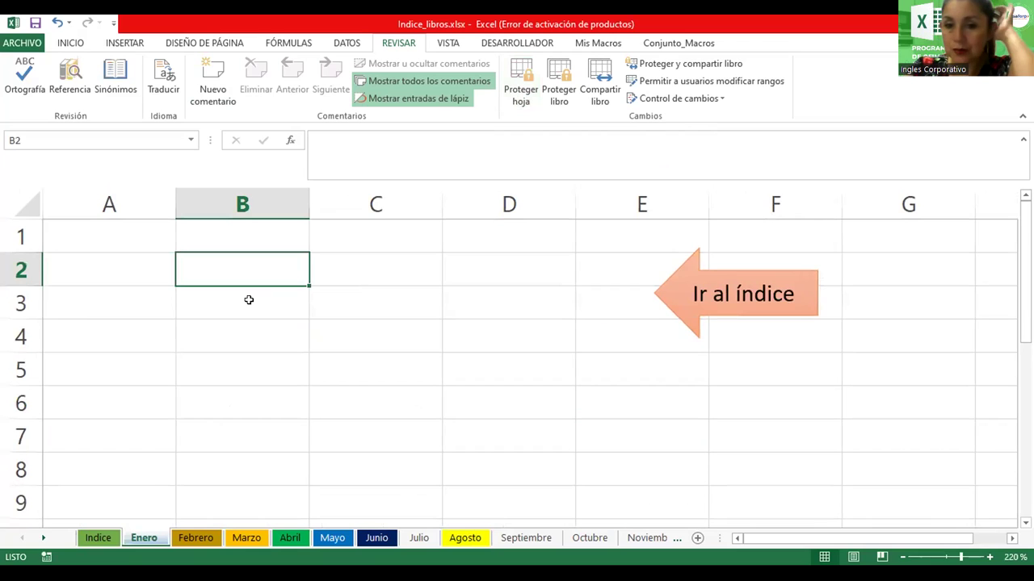
pyautogui.write('Ventas')
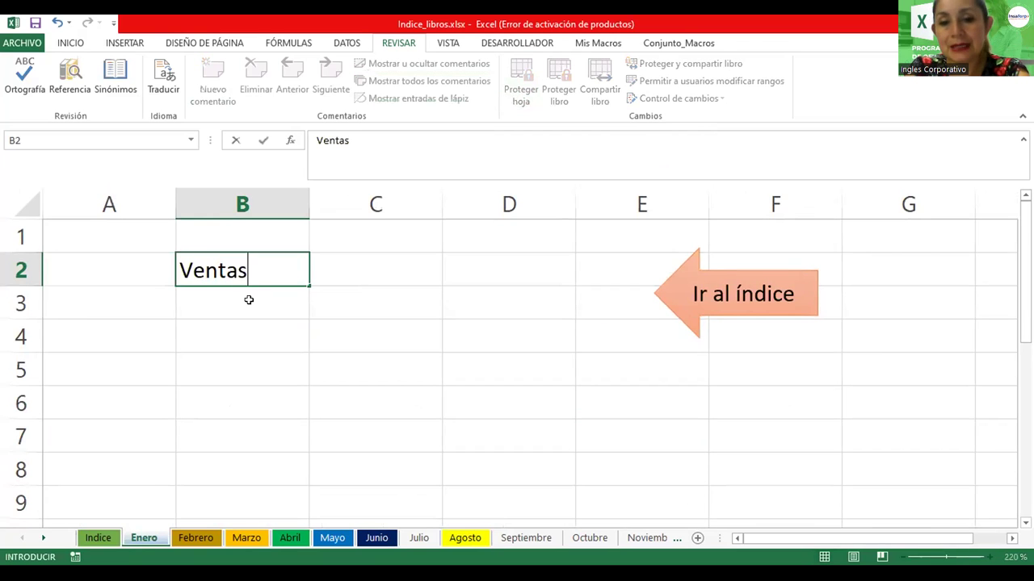
pyautogui.press('Tab')
pyautogui.write('Ingreo')
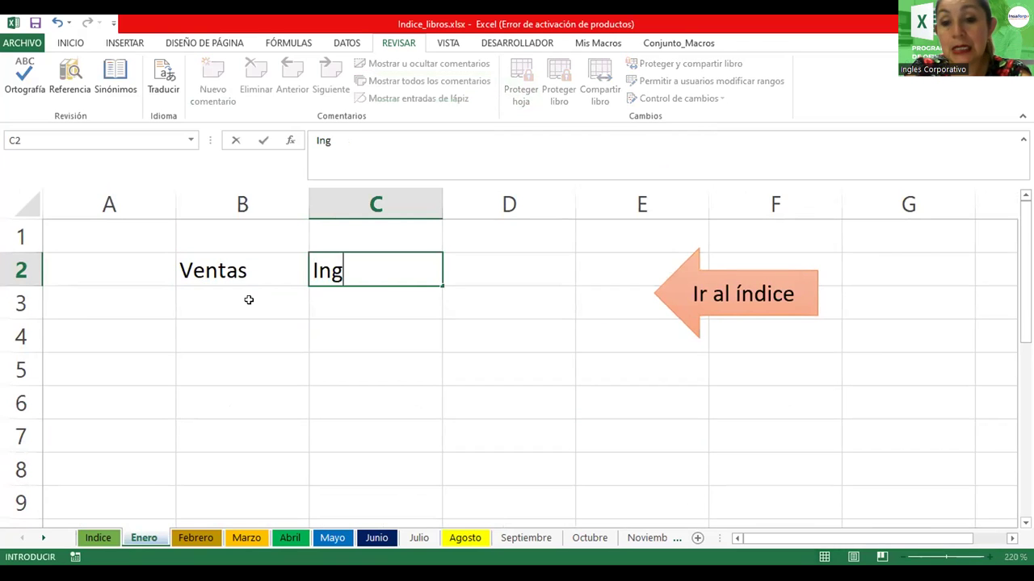
pyautogui.press('BackSpace')
pyautogui.write('so')
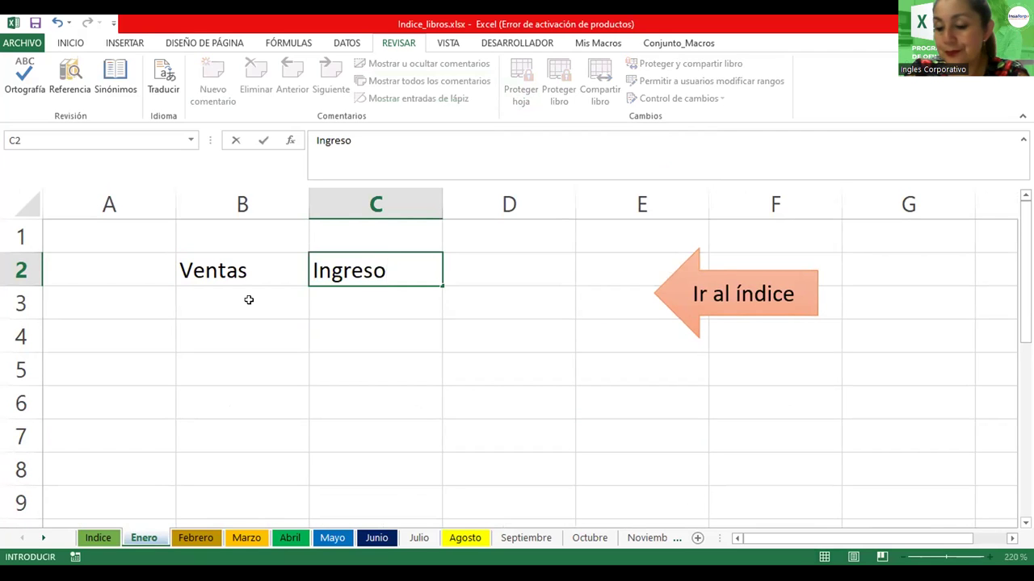
pyautogui.press('Tab')
pyautogui.write('Total')
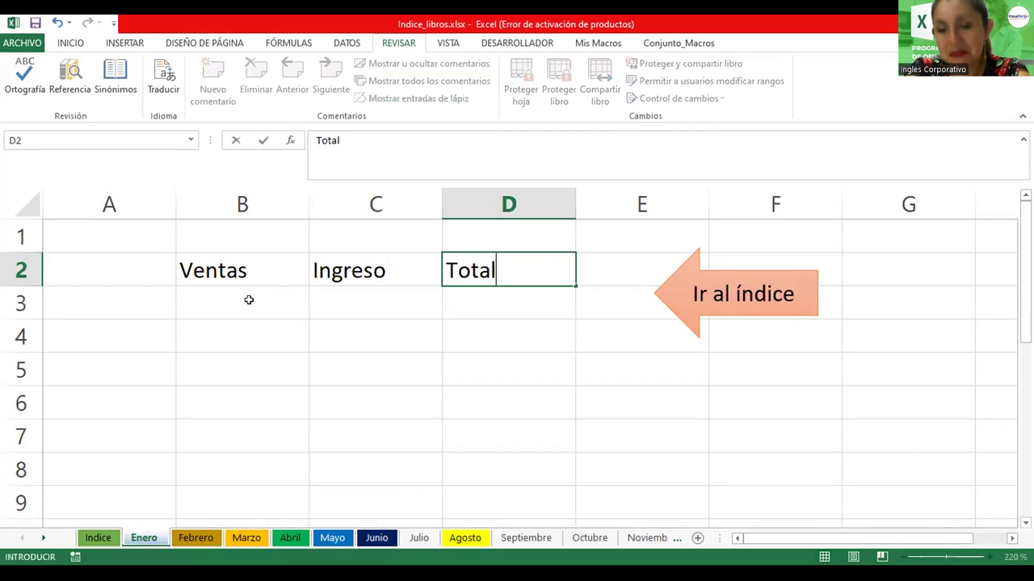
# Enter Ventas 100 and Ingreso 50 in row 3, and 25 and 10 in row 4
pyautogui.click(242, 303)
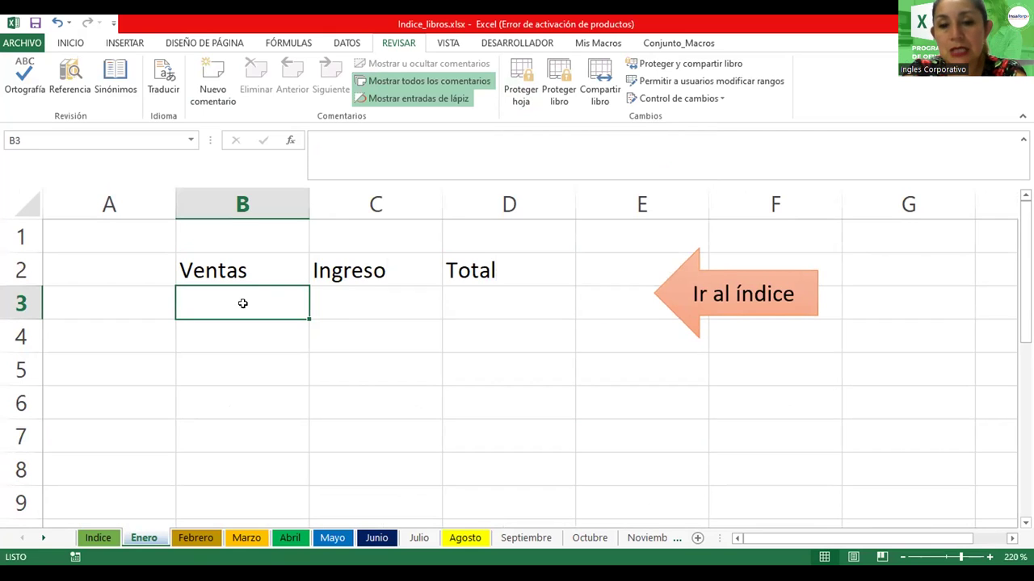
pyautogui.write('100')
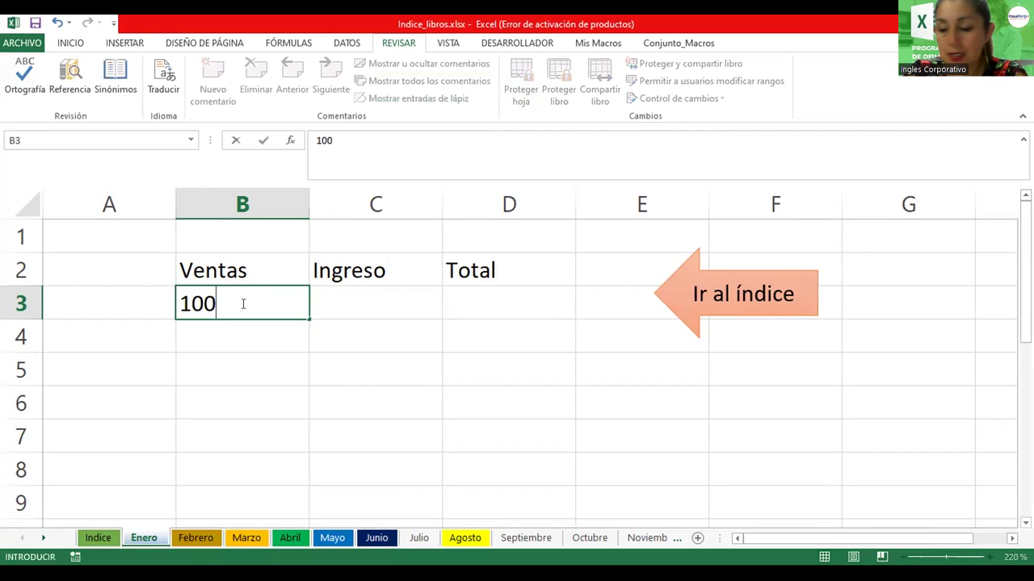
pyautogui.press('Tab')
pyautogui.write('50')
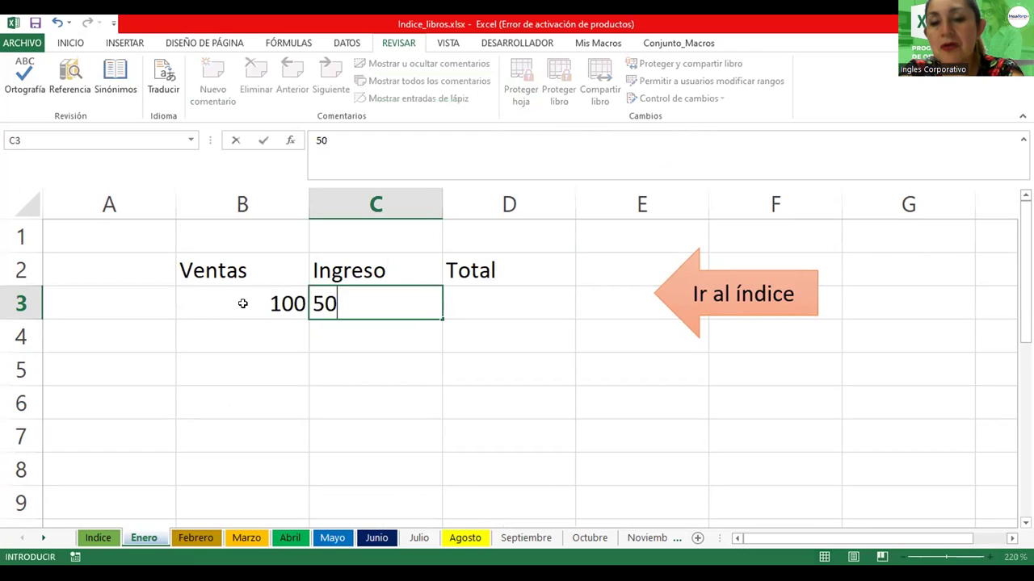
pyautogui.press('Tab')
pyautogui.press('Down')
pyautogui.press('Left')
pyautogui.press('Left')
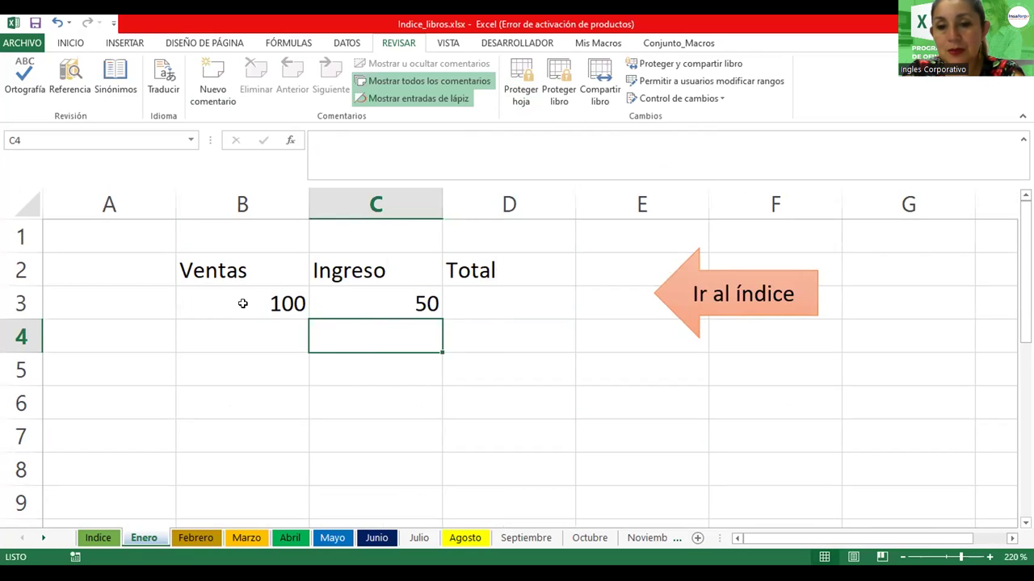
pyautogui.write('25')
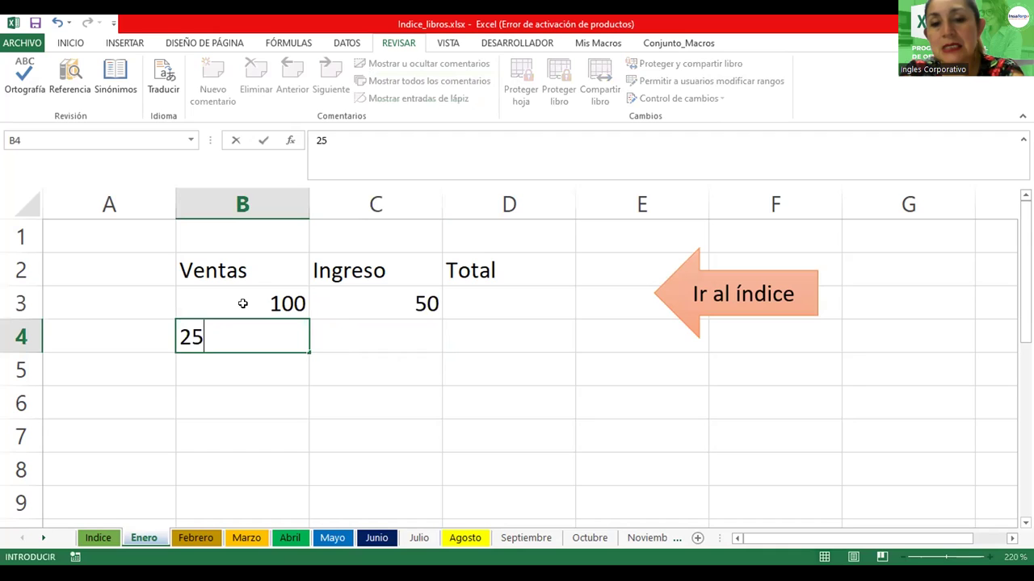
pyautogui.press('Tab')
pyautogui.write('10')
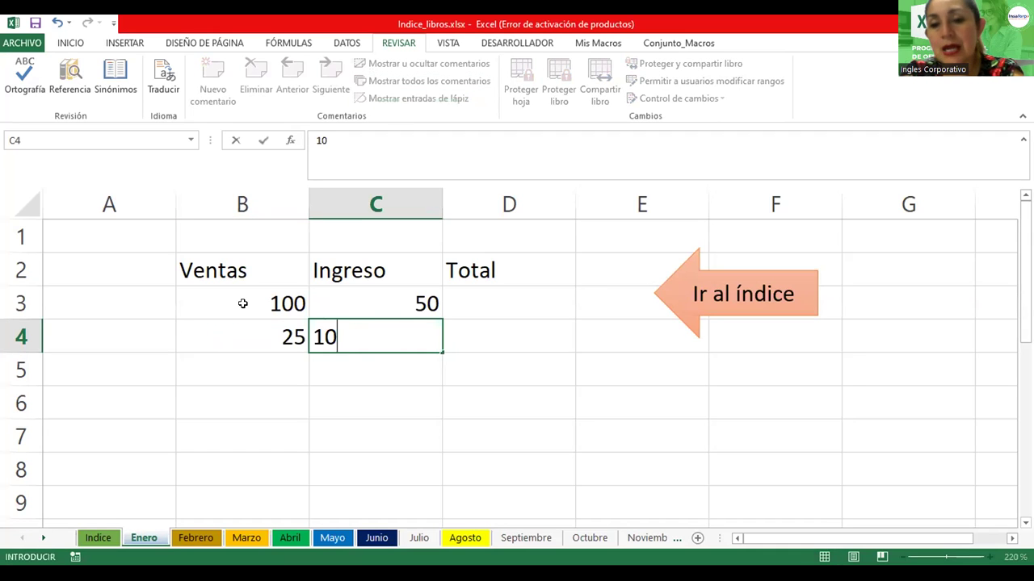
# Enter =SUMA(B3:C3) in D3 and fill it down to D6
pyautogui.click(480, 309)
pyautogui.write('=s')
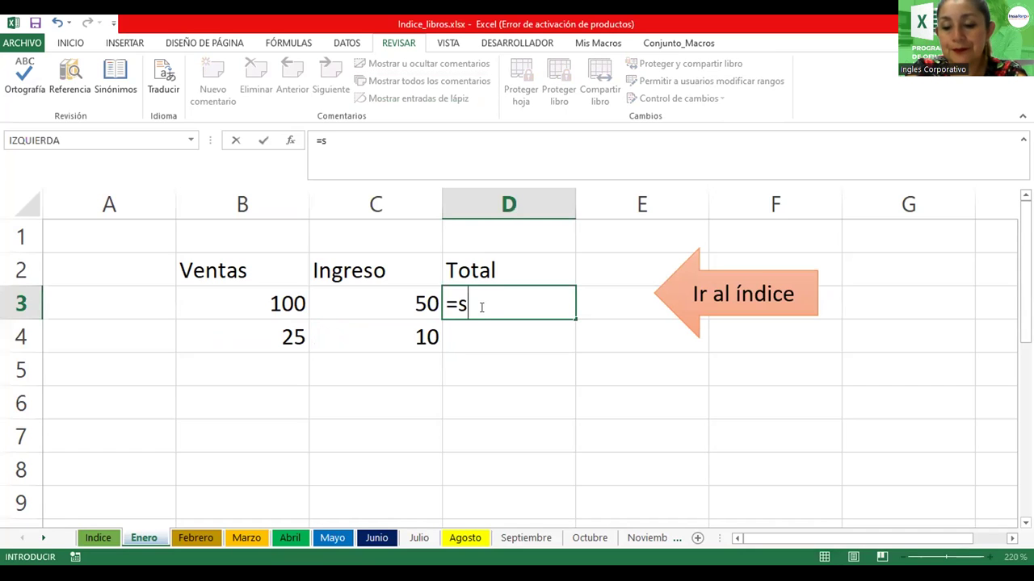
pyautogui.write('uma(')
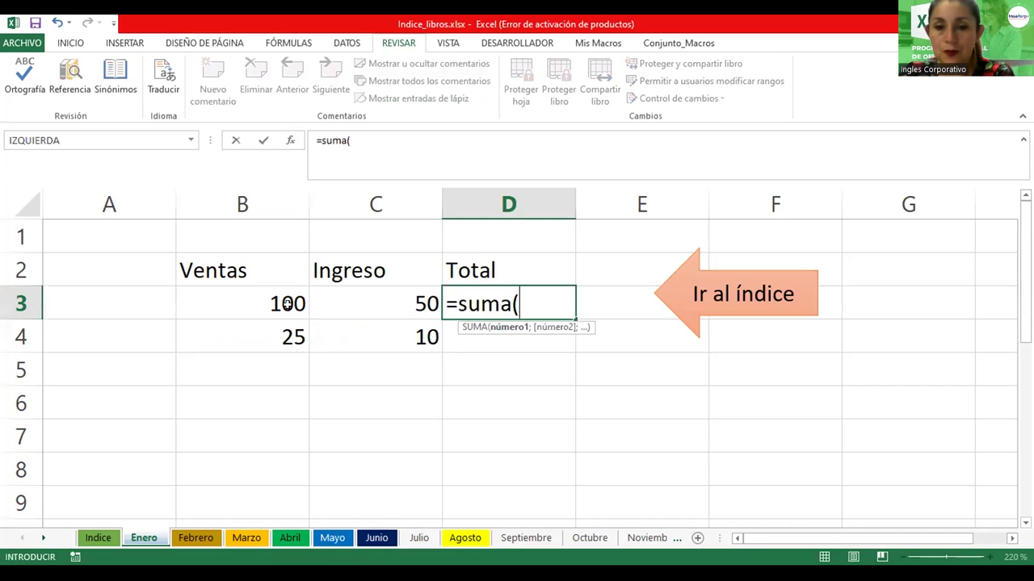
pyautogui.moveTo(288, 305); pyautogui.dragTo(325, 301)
pyautogui.hotkey('ctrl', 'Return')
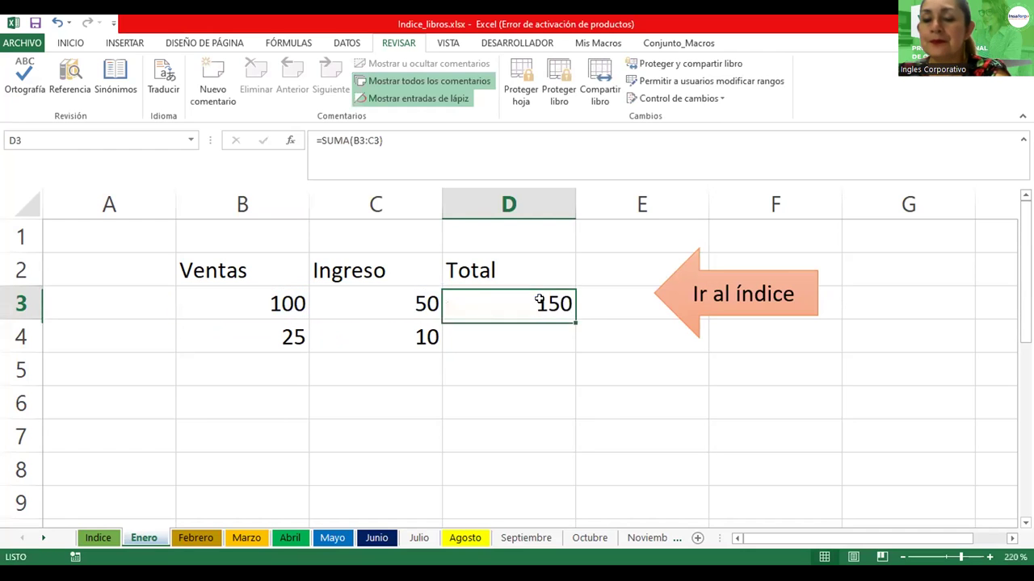
pyautogui.moveTo(570, 339); pyautogui.dragTo(567, 415)
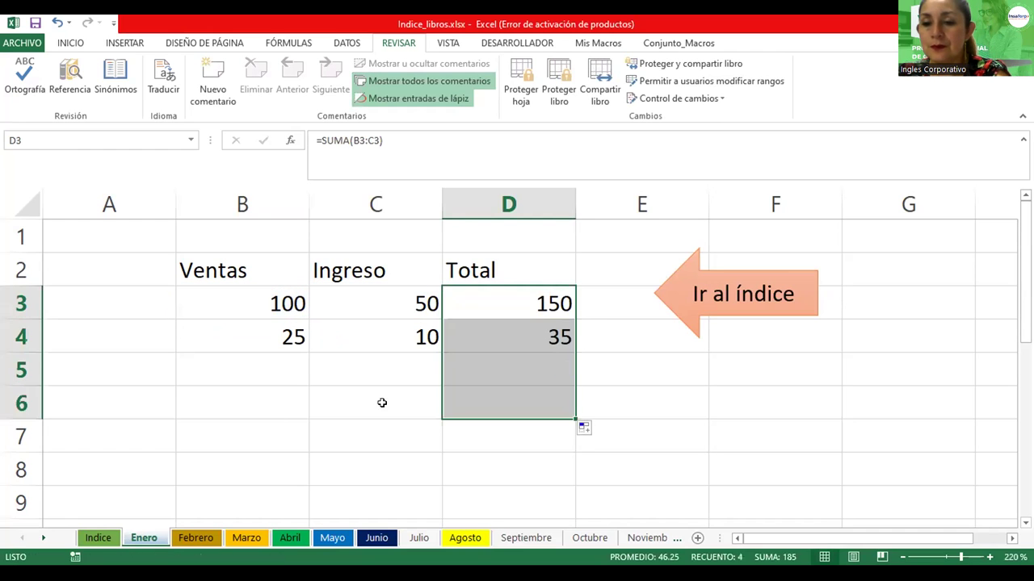
# Enter Ventas 30 and Ingreso 45 in row 5, and 50 and 75 in row 6
pyautogui.click(285, 365)
pyautogui.write('30')
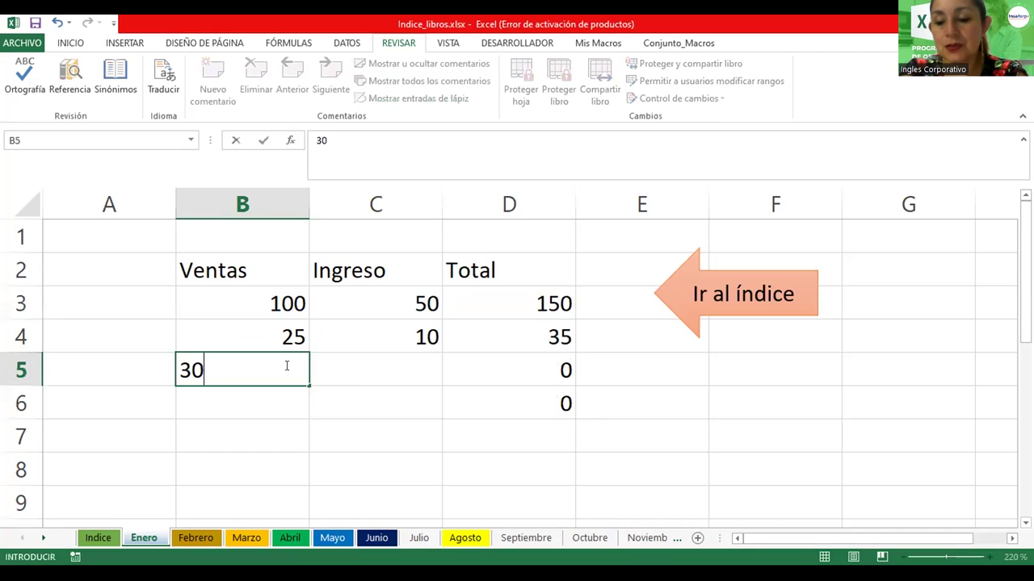
pyautogui.press('Tab')
pyautogui.write('45')
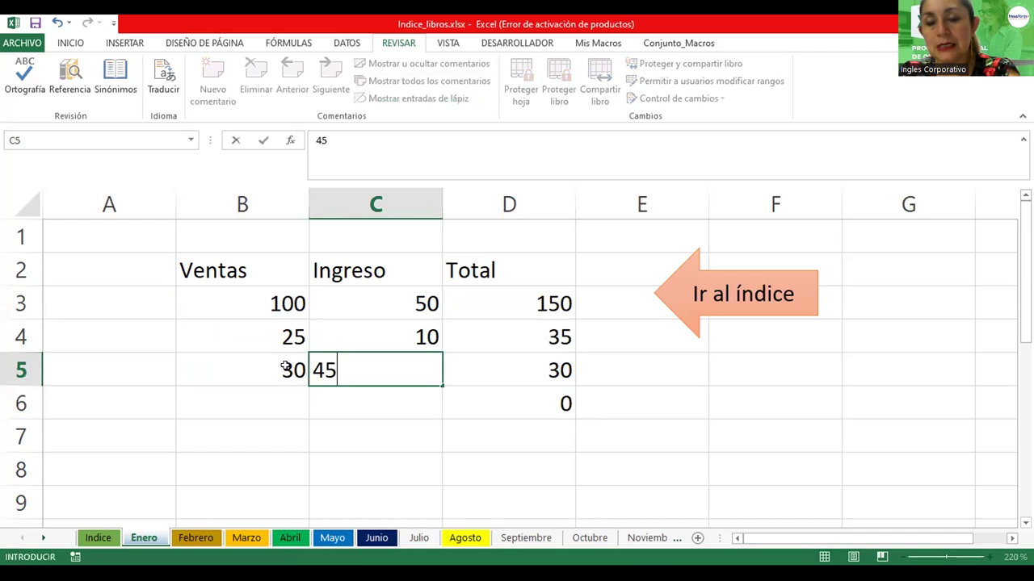
pyautogui.press('Tab')
pyautogui.click(273, 399)
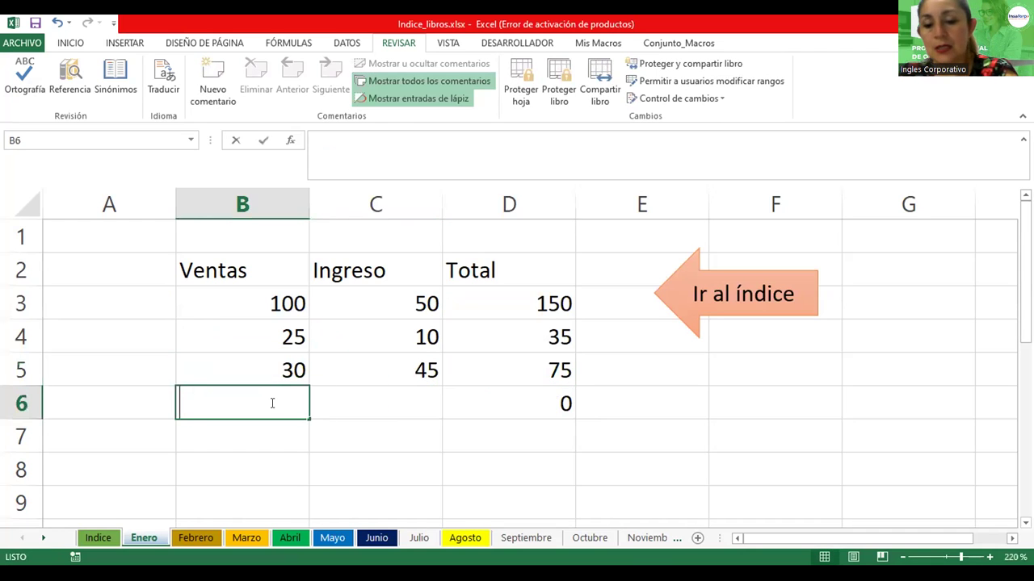
pyautogui.write('50')
pyautogui.press('Tab')
pyautogui.write('75')
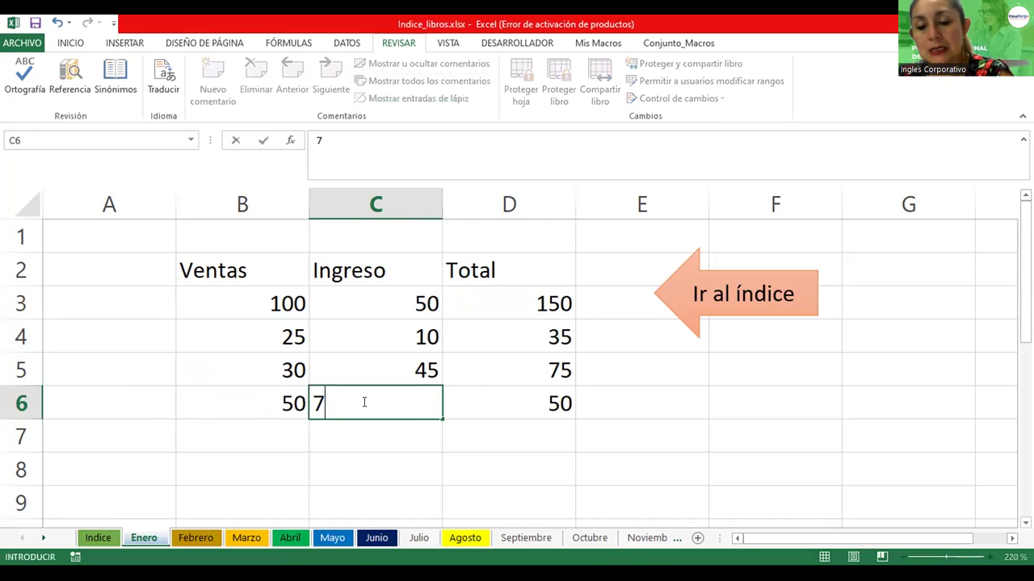
pyautogui.press('Return')
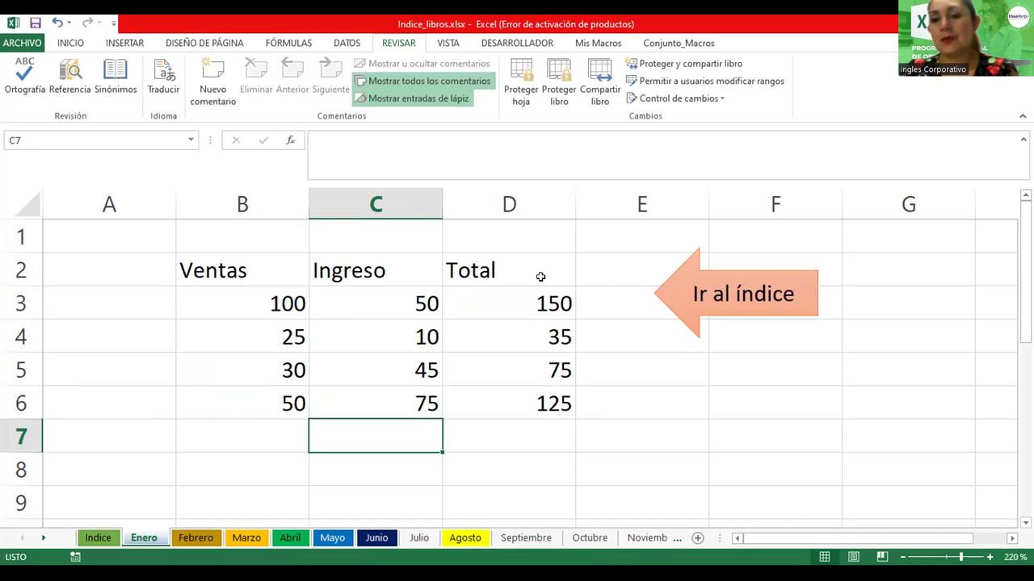
# Check the Total formulas in D3 through D6
pyautogui.click(489, 303)
pyautogui.click(480, 337)
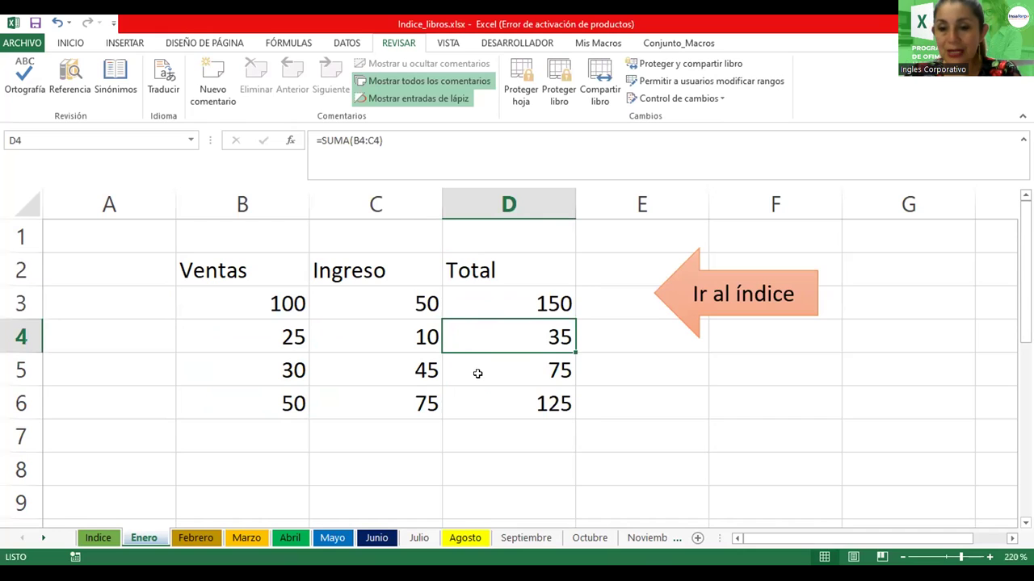
pyautogui.click(477, 372)
pyautogui.click(487, 399)
pyautogui.click(492, 370)
pyautogui.click(492, 324)
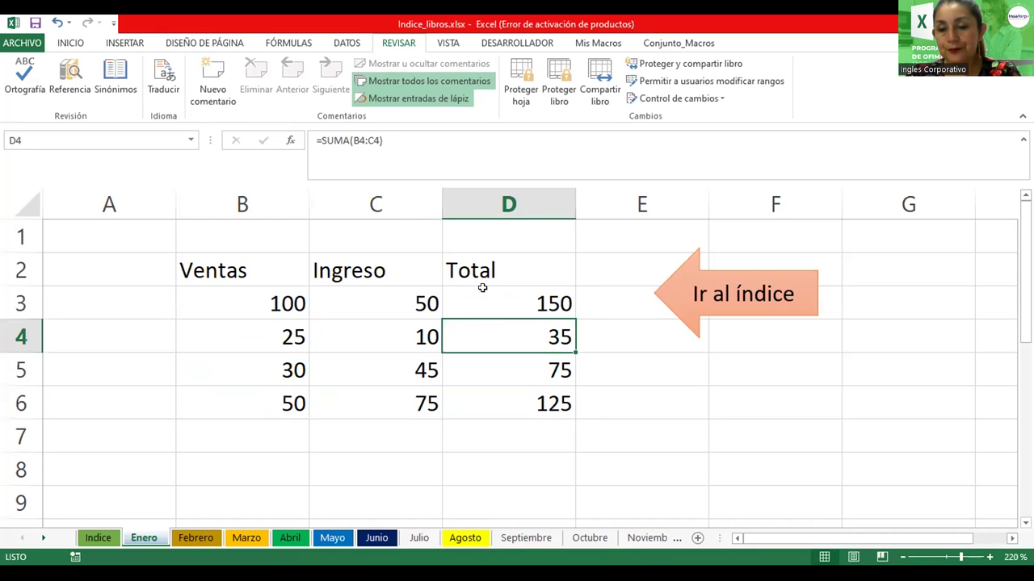
pyautogui.click(217, 439)
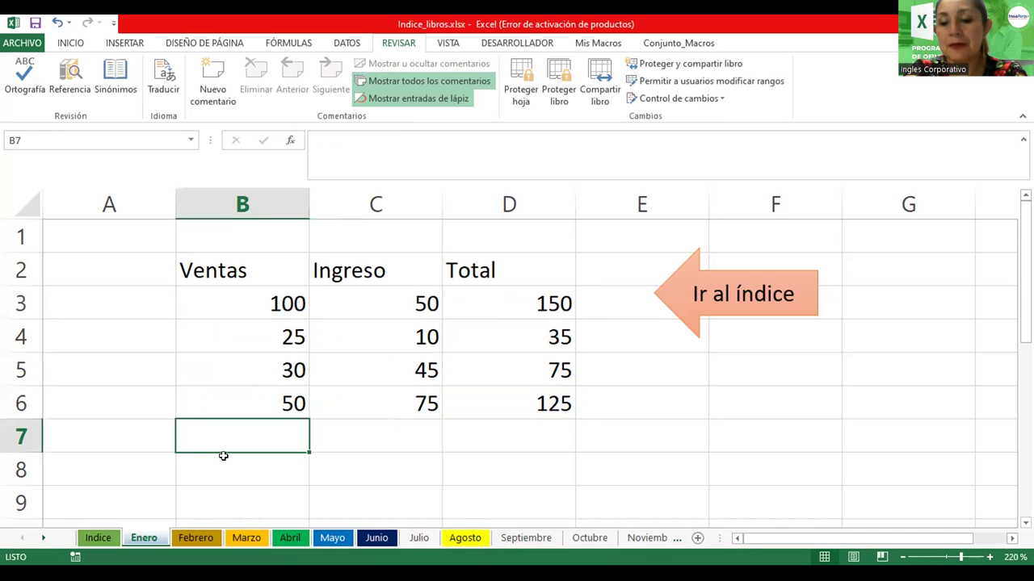
# Enter =PROMEDIO(B3:B6) in B7 and copy it across to C7
pyautogui.write('=promedio(')
pyautogui.moveTo(236, 293); pyautogui.dragTo(218, 394)
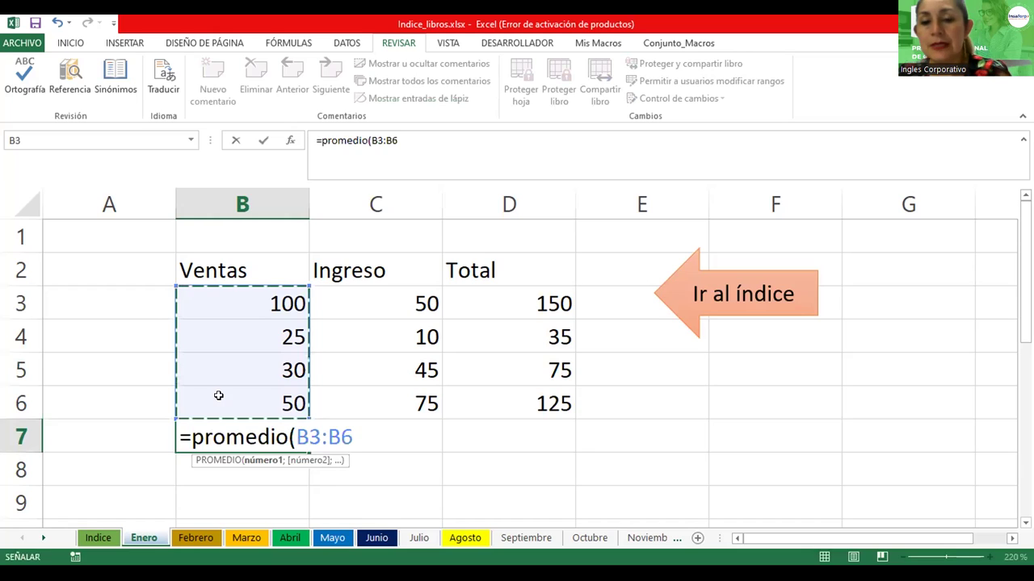
pyautogui.hotkey('ctrl', 'Return')
pyautogui.press('Return')
pyautogui.click(300, 440)
pyautogui.moveTo(309, 452); pyautogui.dragTo(387, 437)
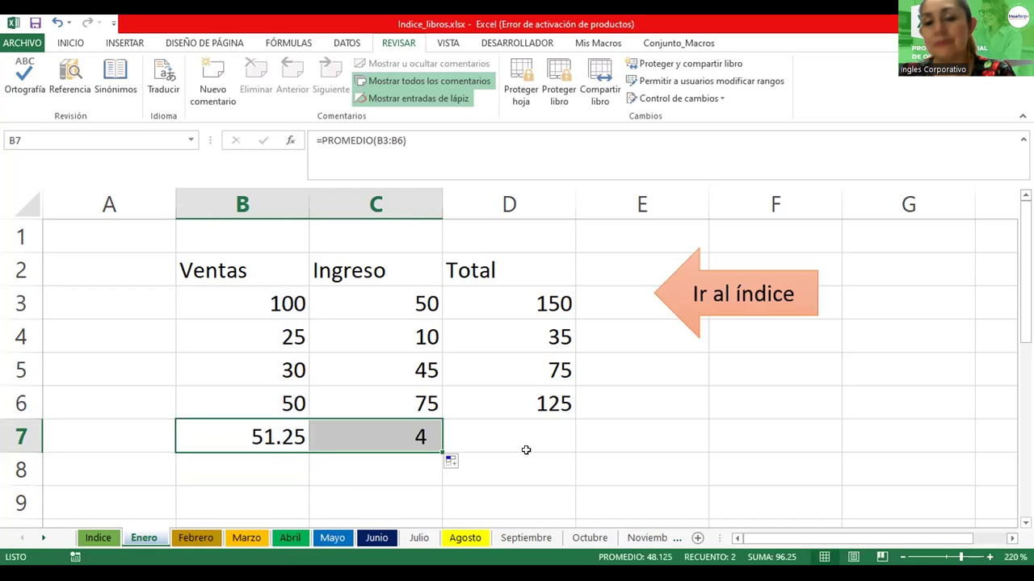
# Select the table B2:D6, then narrow the selection to the header row B2:D2
pyautogui.click(525, 444)
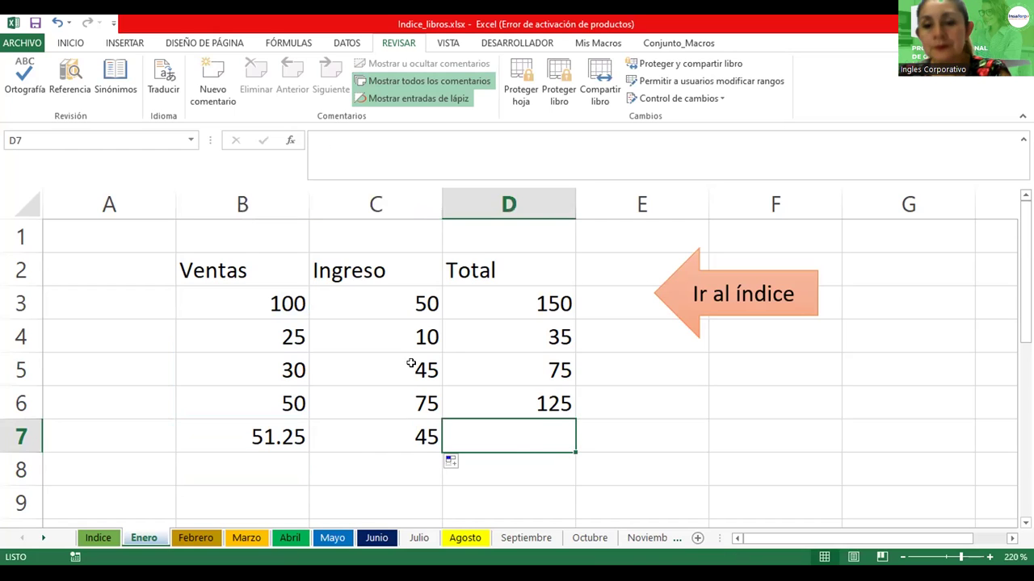
pyautogui.moveTo(250, 268); pyautogui.dragTo(471, 410)
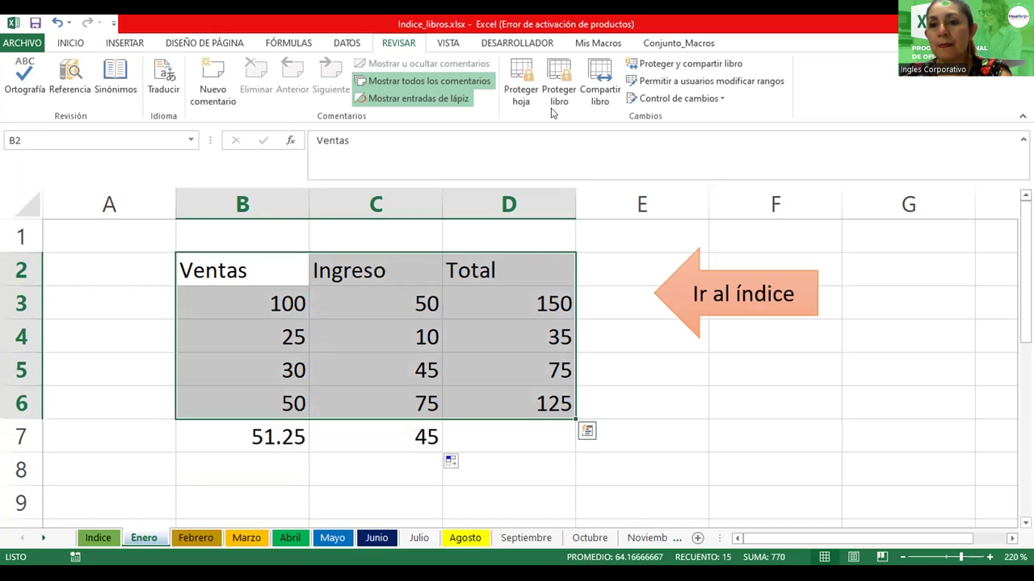
pyautogui.moveTo(267, 271); pyautogui.dragTo(517, 271)
# Make the Ventas, Ingreso and Total headers in B2:D2 bold
pyautogui.click(70, 42)
pyautogui.click(79, 92)
pyautogui.click(358, 368)
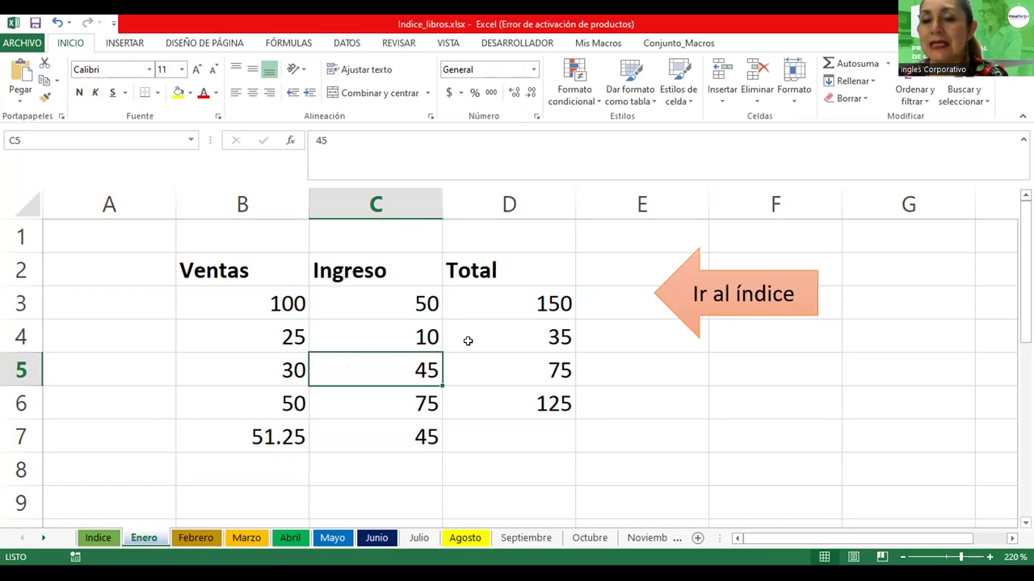
# Select the whole table B2:D7 and switch to the Review tab
pyautogui.click(218, 264)
pyautogui.moveTo(218, 265); pyautogui.dragTo(501, 435)
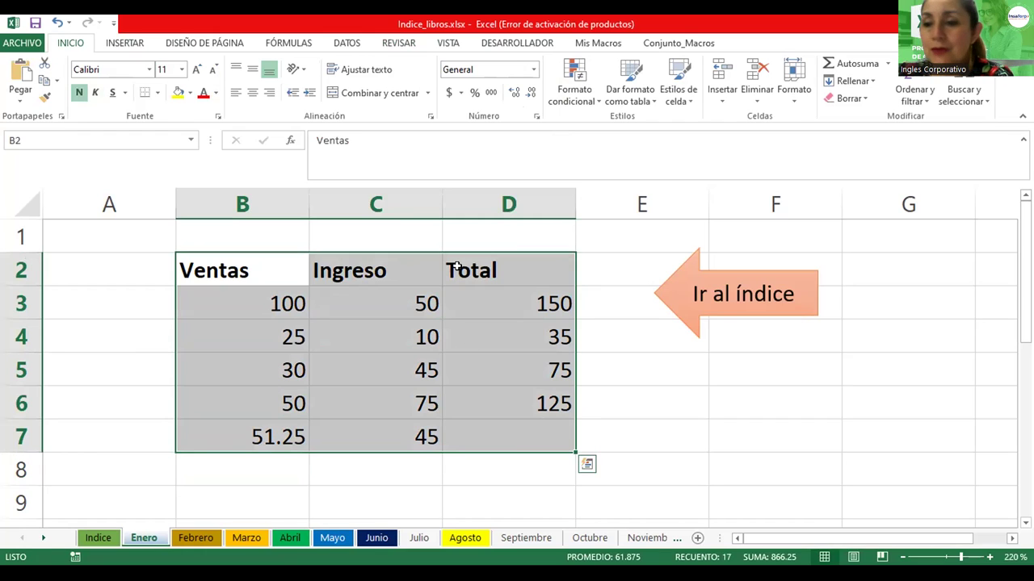
pyautogui.click(396, 42)
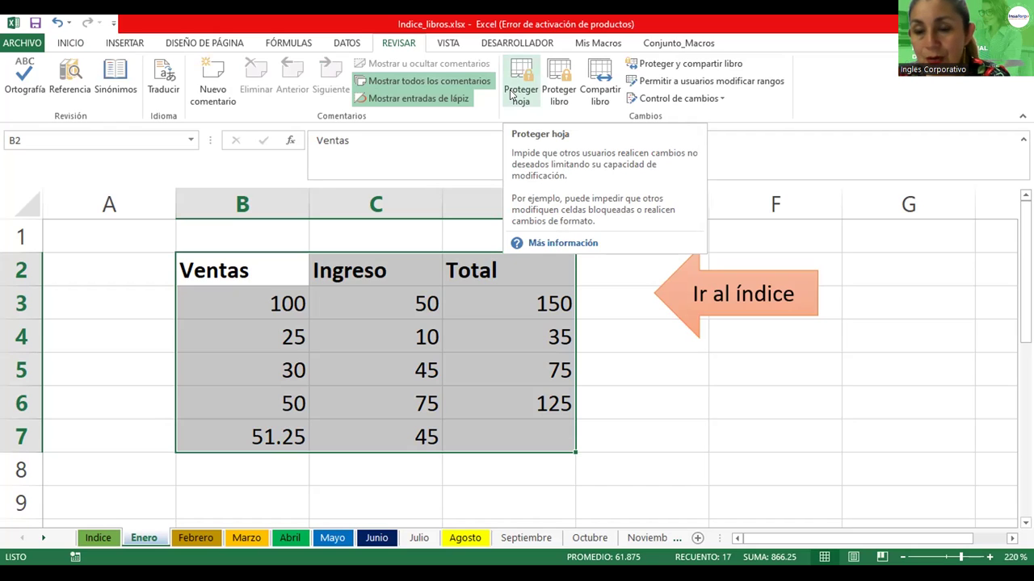
# Open the Protect Sheet settings, close them unchanged, and return to the Home tab
pyautogui.click(510, 95)
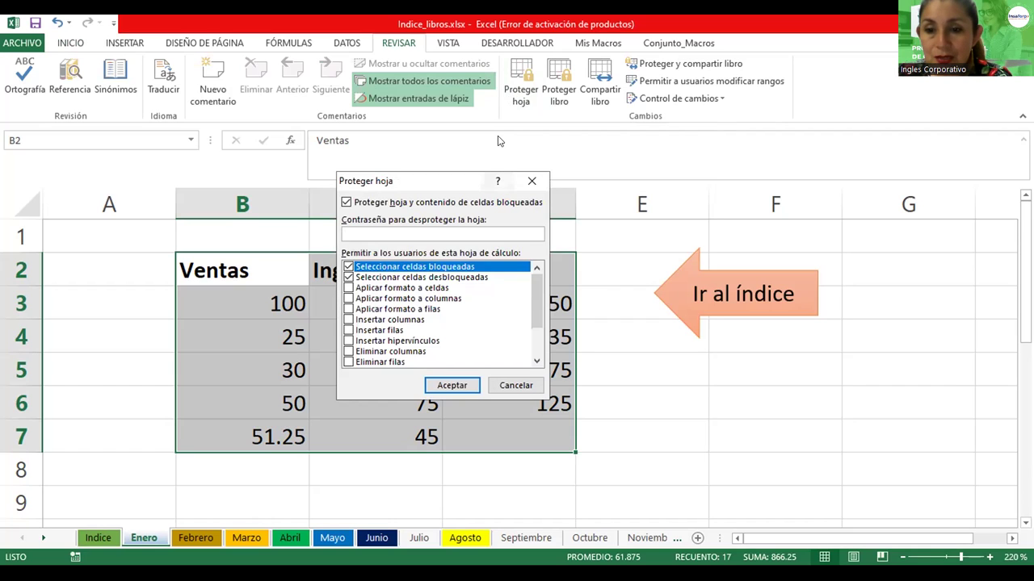
pyautogui.click(531, 180)
pyautogui.click(70, 44)
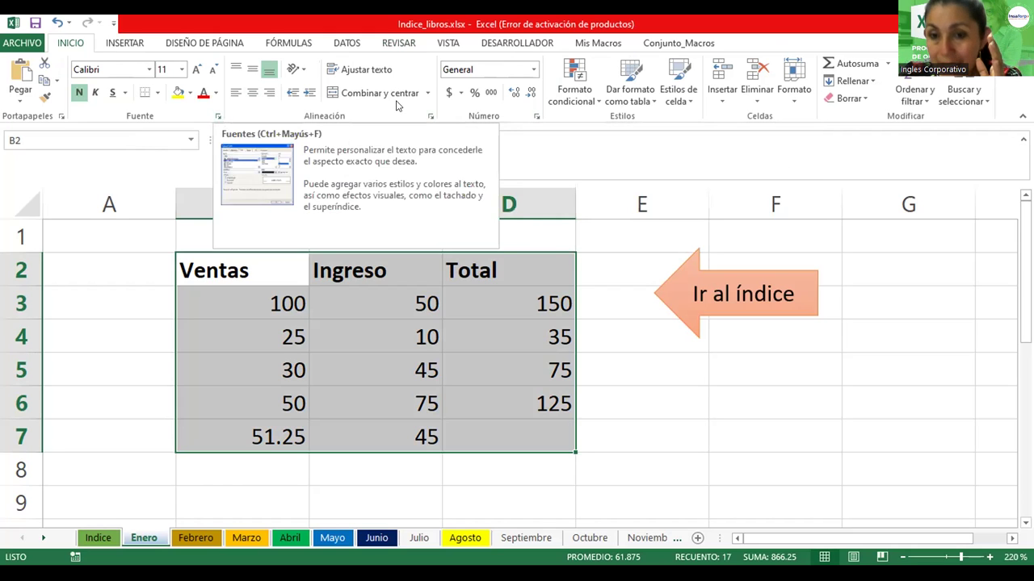
# Mark table cells B2:D7 as hidden (Oculta) in Format Cells' Proteger tab, keeping them locked
pyautogui.click(537, 118)
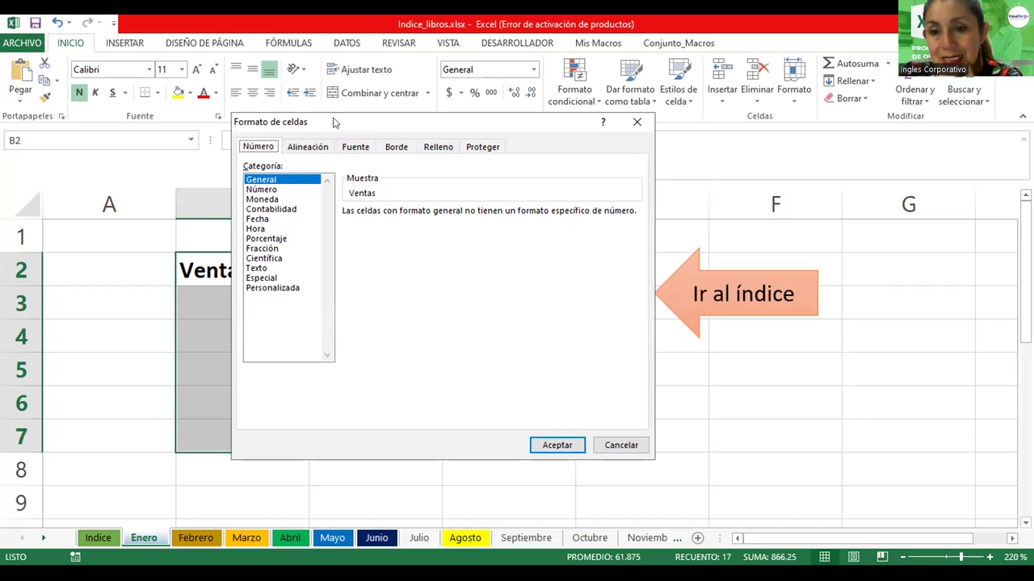
pyautogui.click(481, 148)
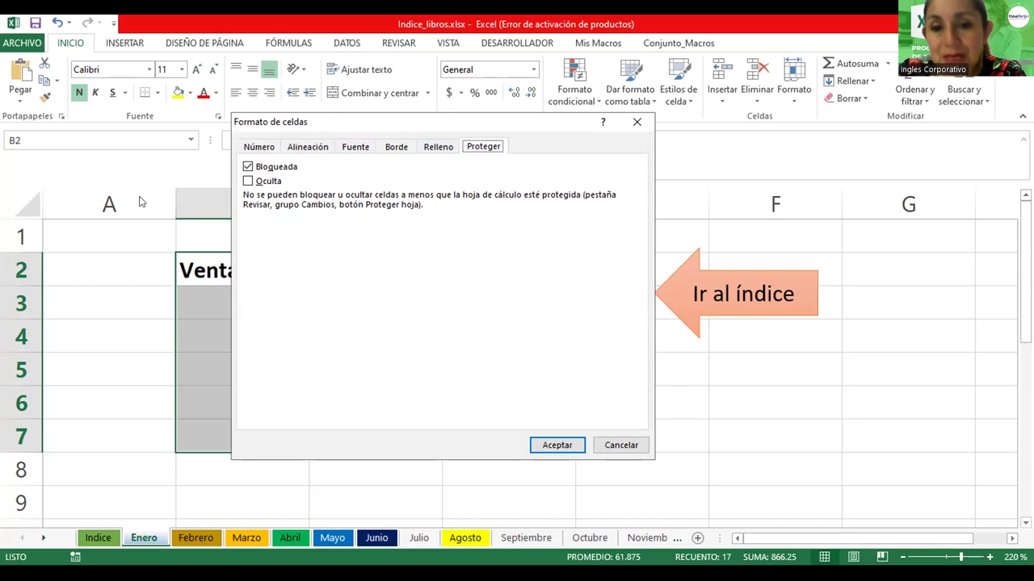
pyautogui.click(248, 181)
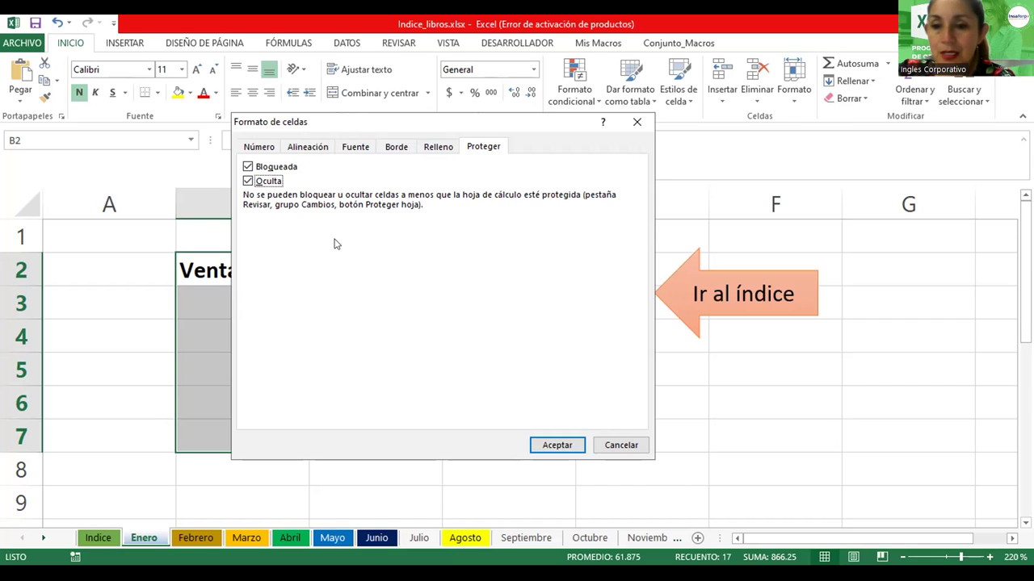
pyautogui.click(551, 448)
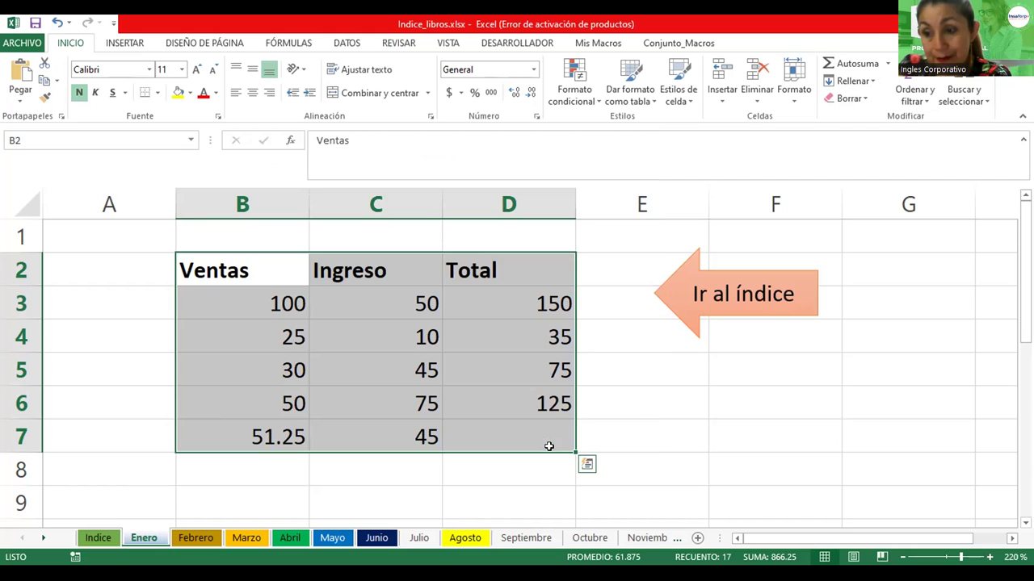
# Protect the Enero sheet with a password, re-entering it correctly after a mismatched confirmation
pyautogui.click(390, 42)
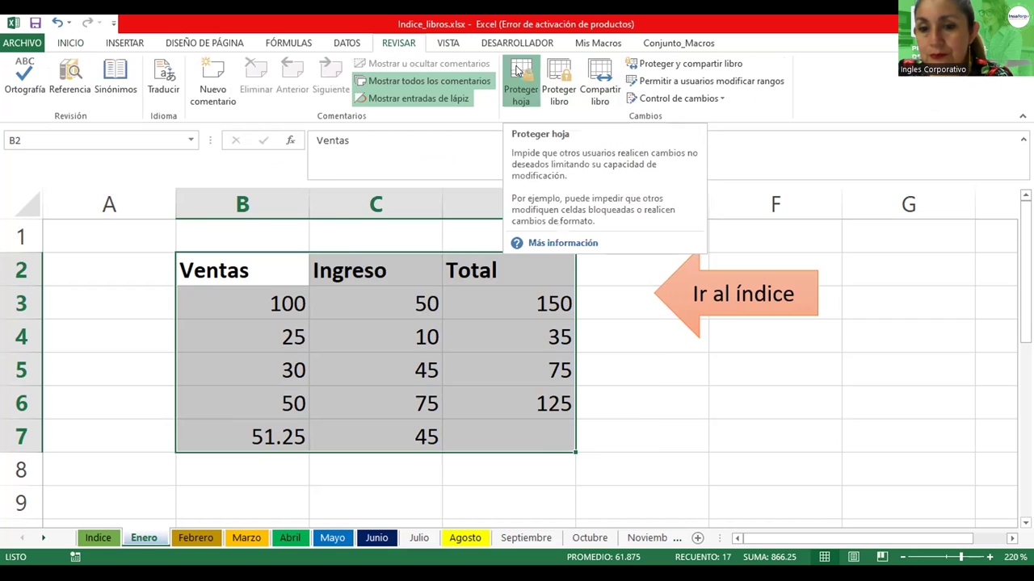
pyautogui.click(520, 74)
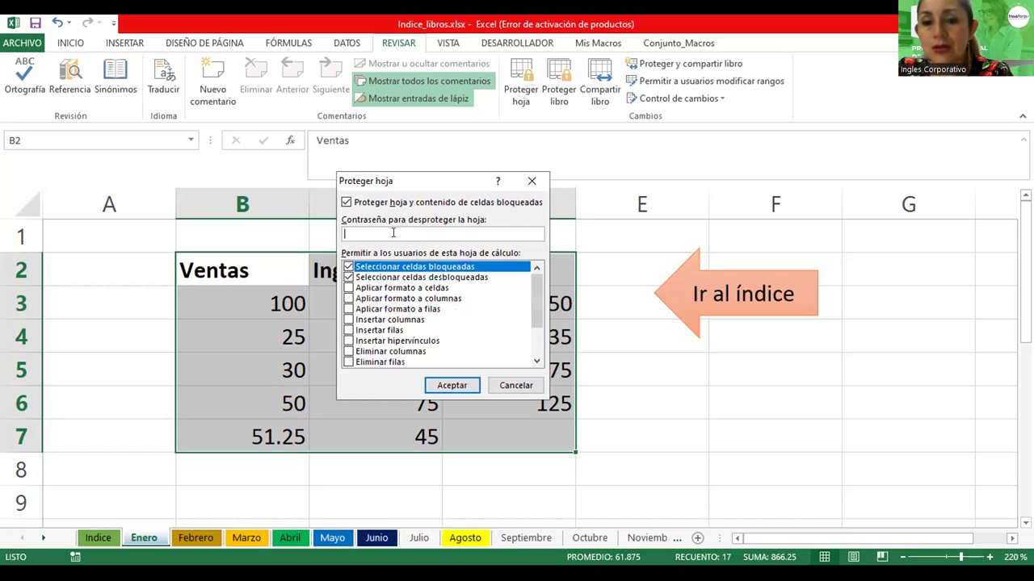
pyautogui.write('1234')
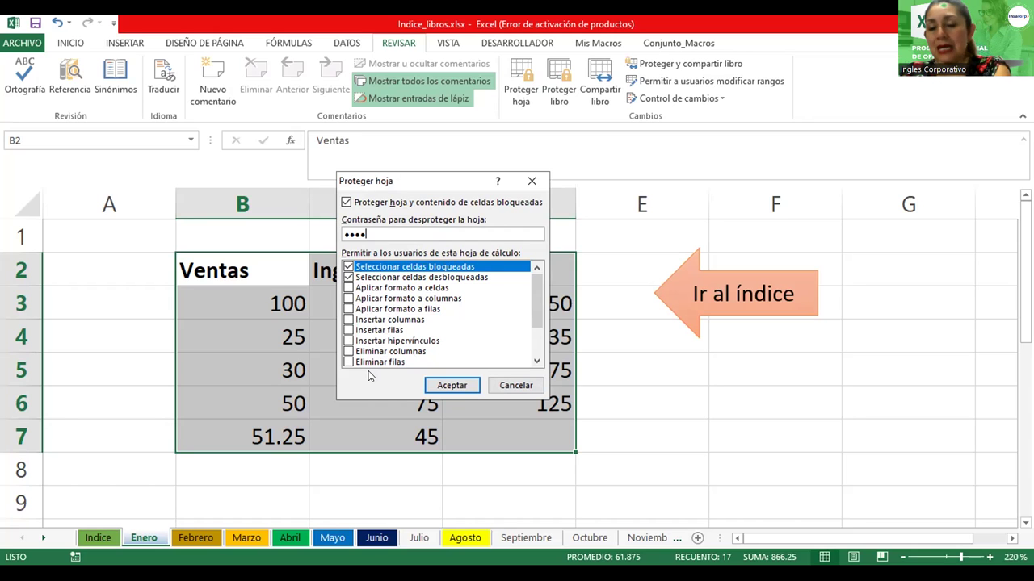
pyautogui.scroll(-2, 541, 326)
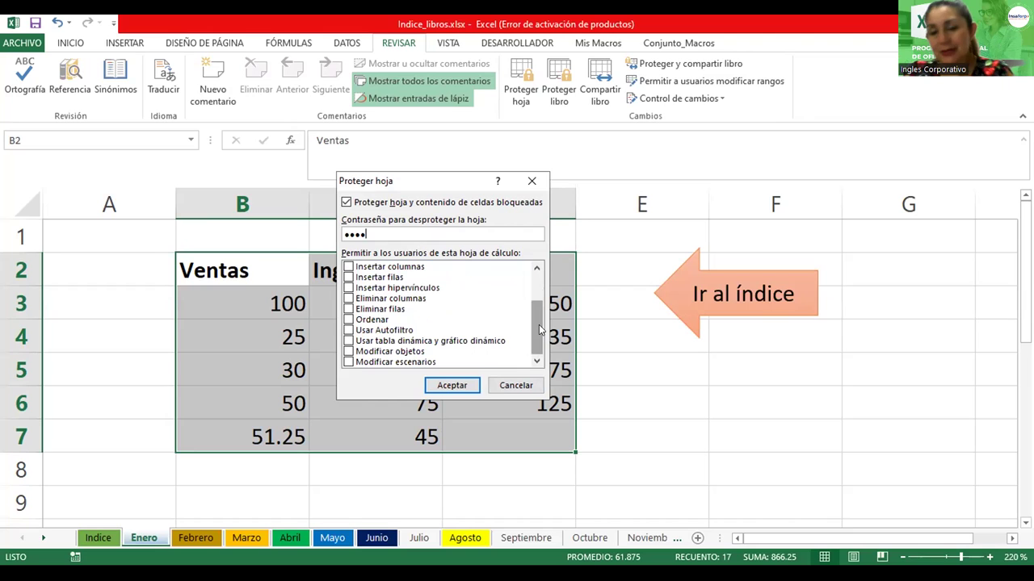
pyautogui.click(452, 385)
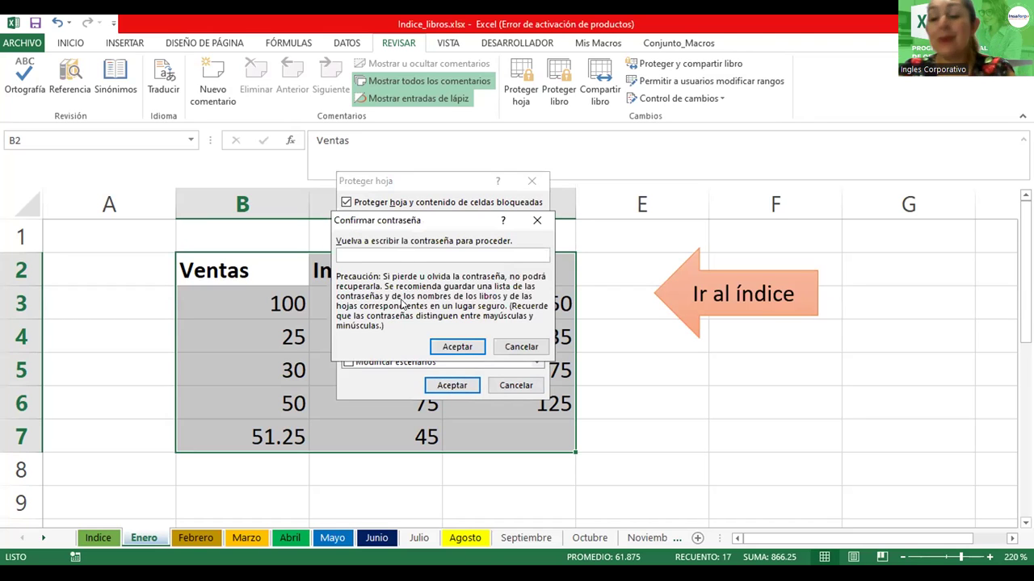
pyautogui.write('123')
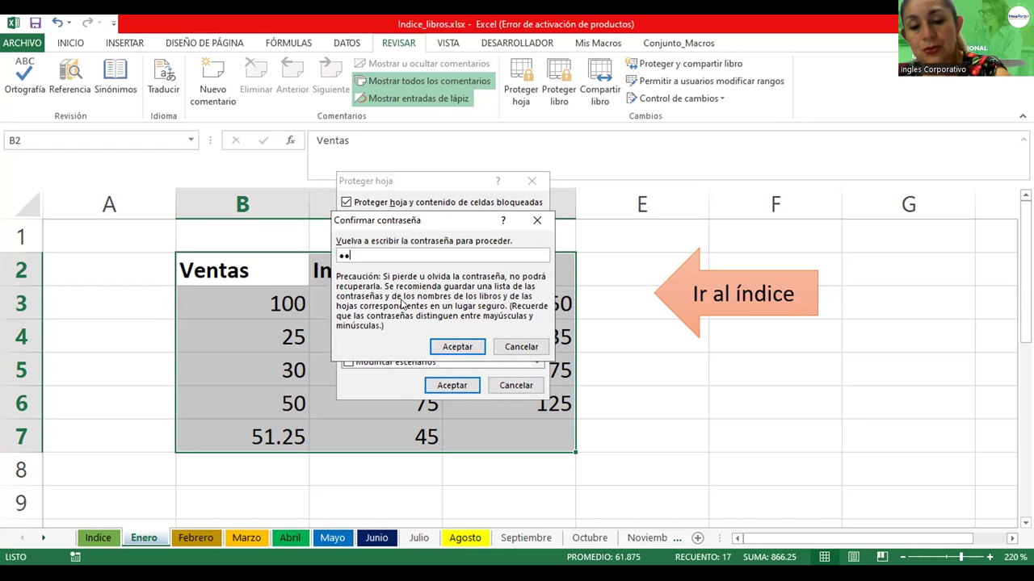
pyautogui.click(480, 347)
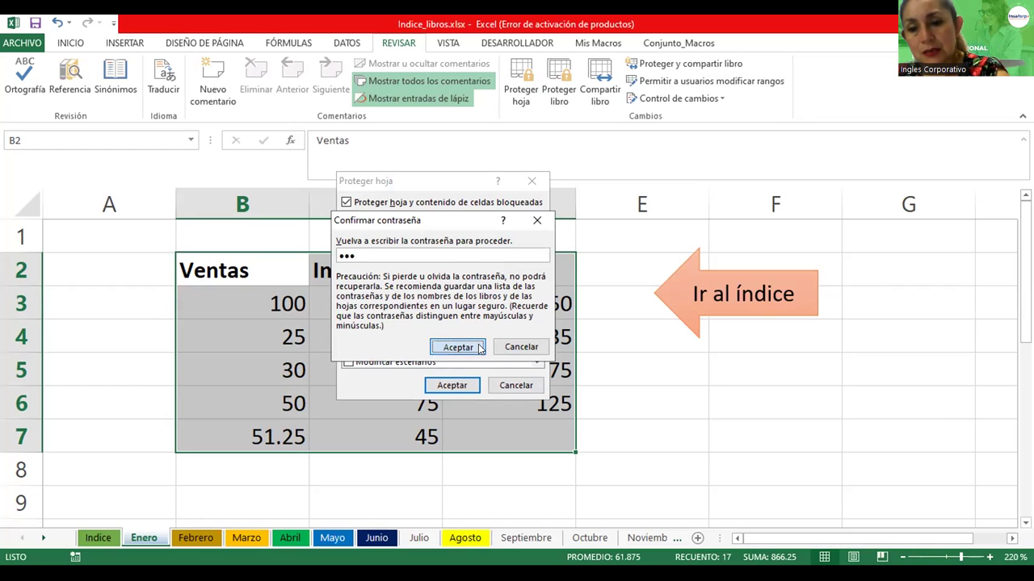
pyautogui.press('Return')
pyautogui.click(466, 388)
pyautogui.press('Return')
pyautogui.write('1234')
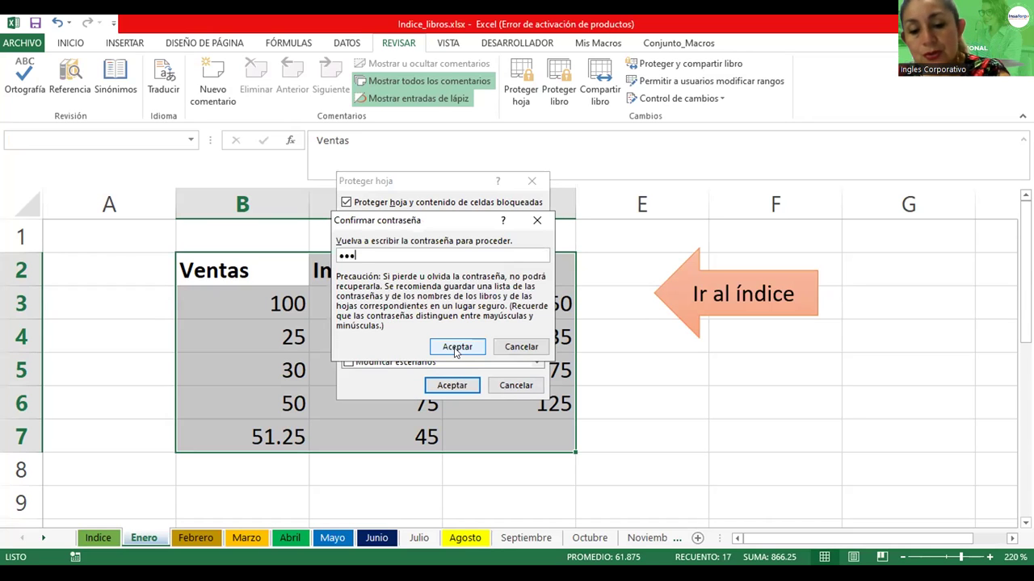
pyautogui.click(465, 347)
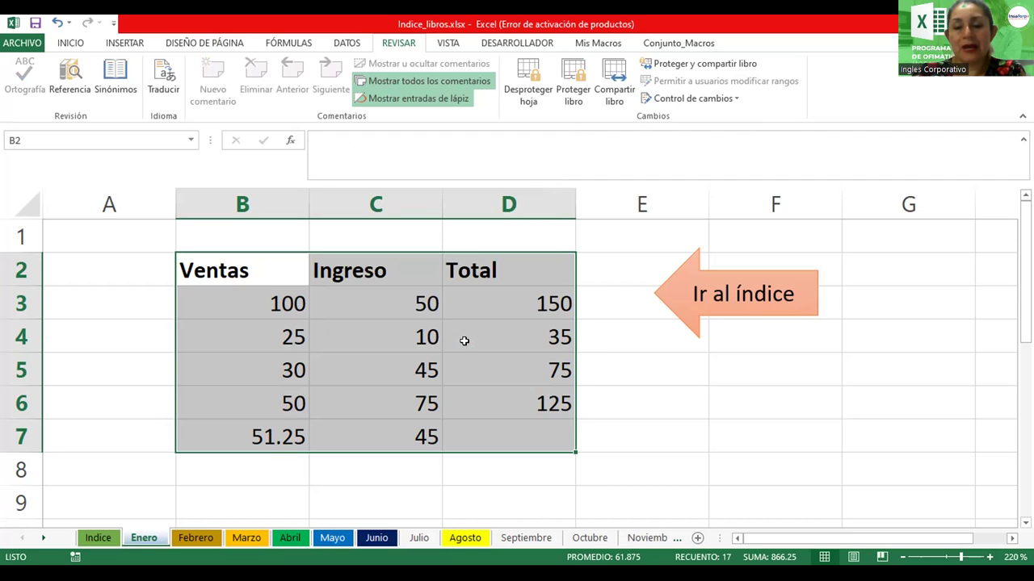
pyautogui.click(364, 339)
pyautogui.click(70, 44)
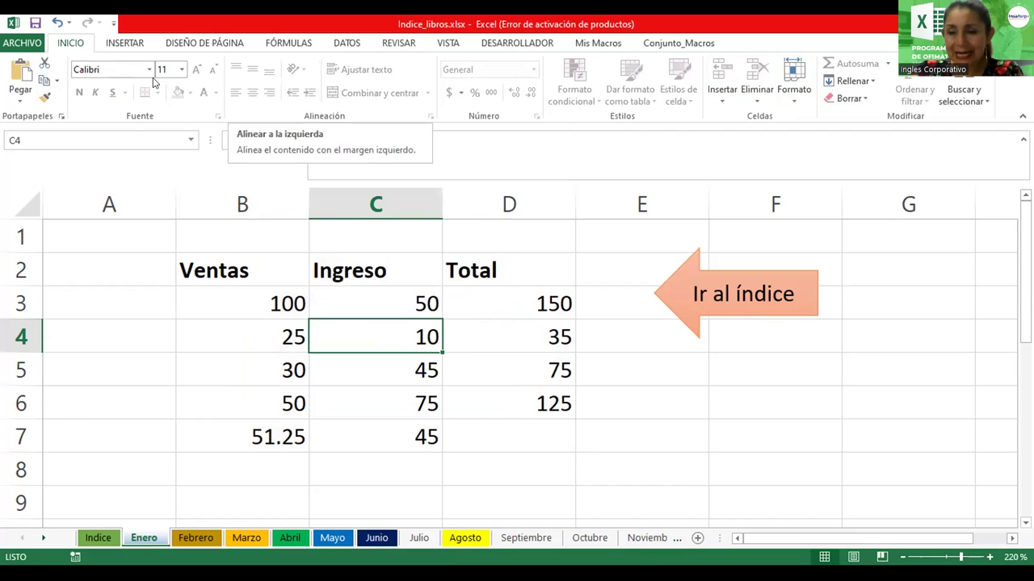
pyautogui.click(372, 285)
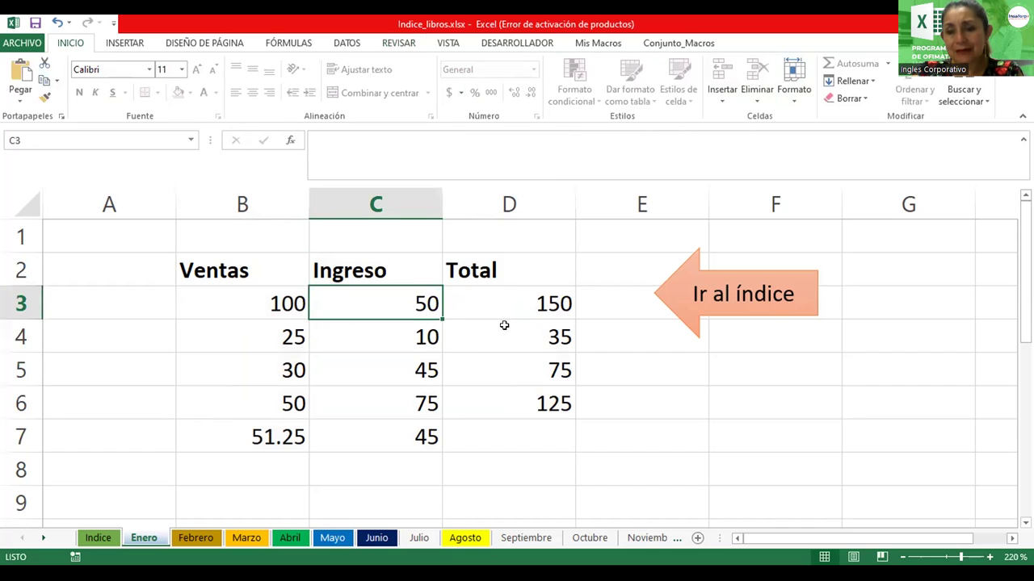
pyautogui.moveTo(224, 275); pyautogui.dragTo(481, 269)
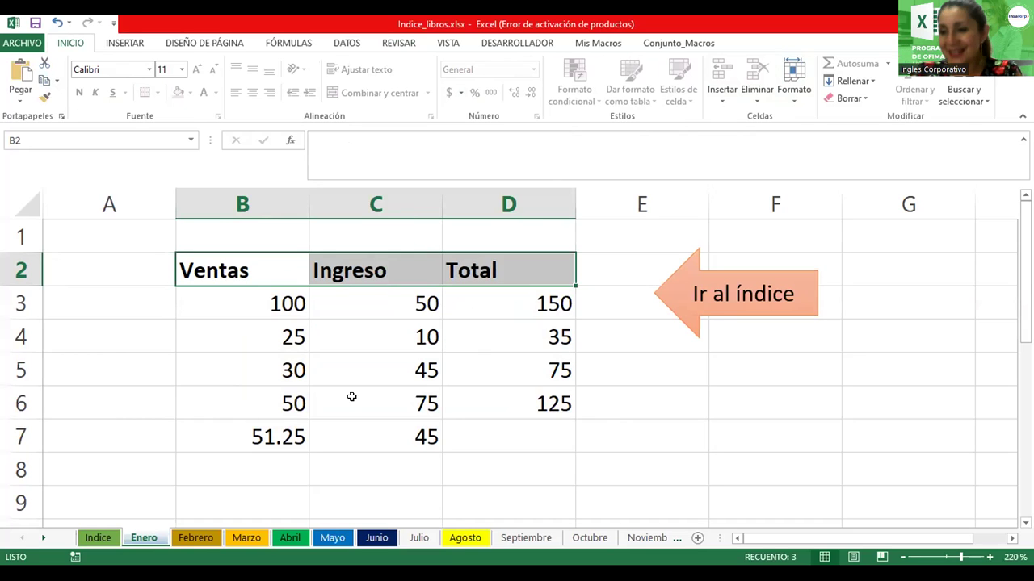
pyautogui.click(279, 379)
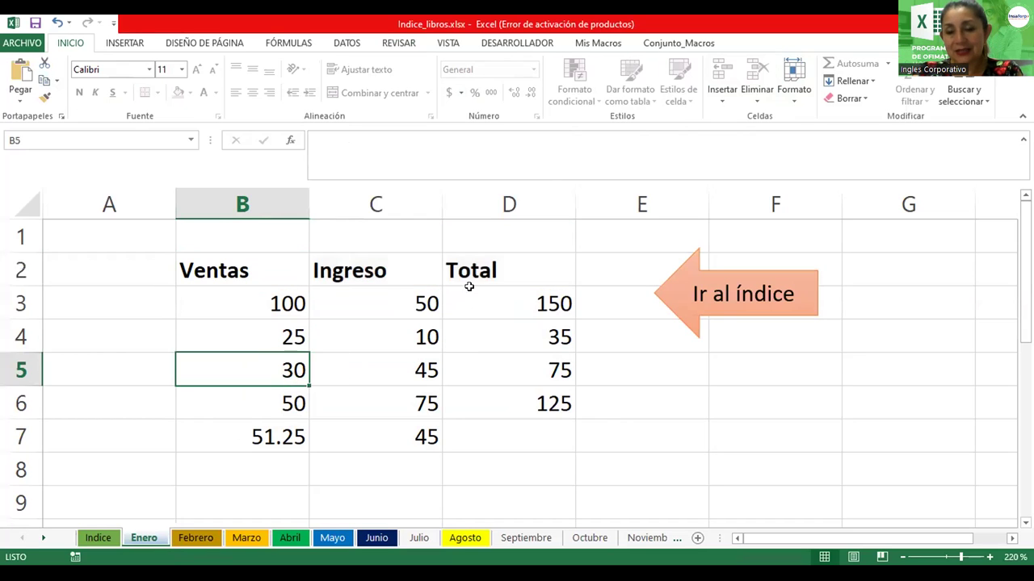
pyautogui.click(468, 305)
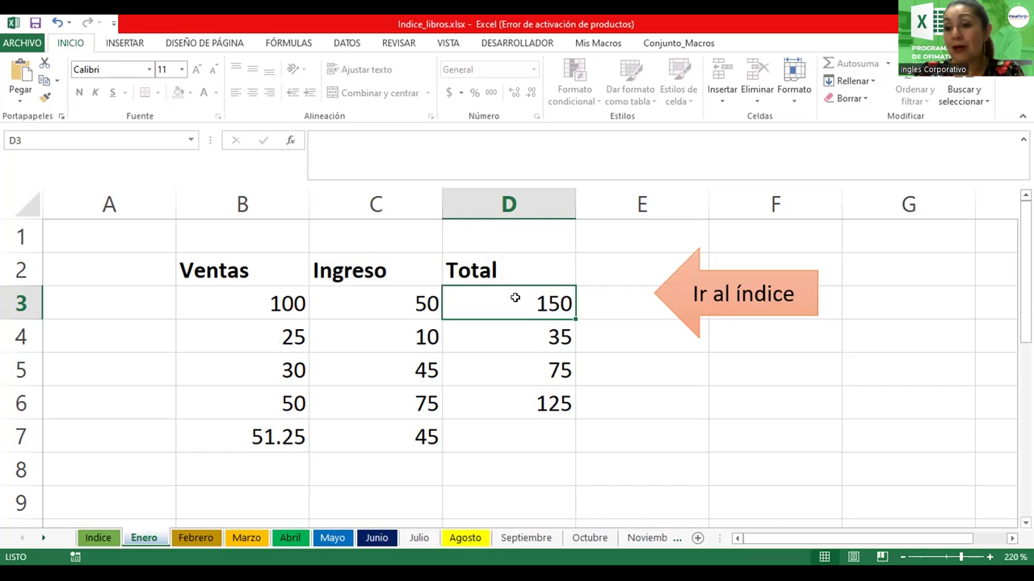
pyautogui.click(519, 337)
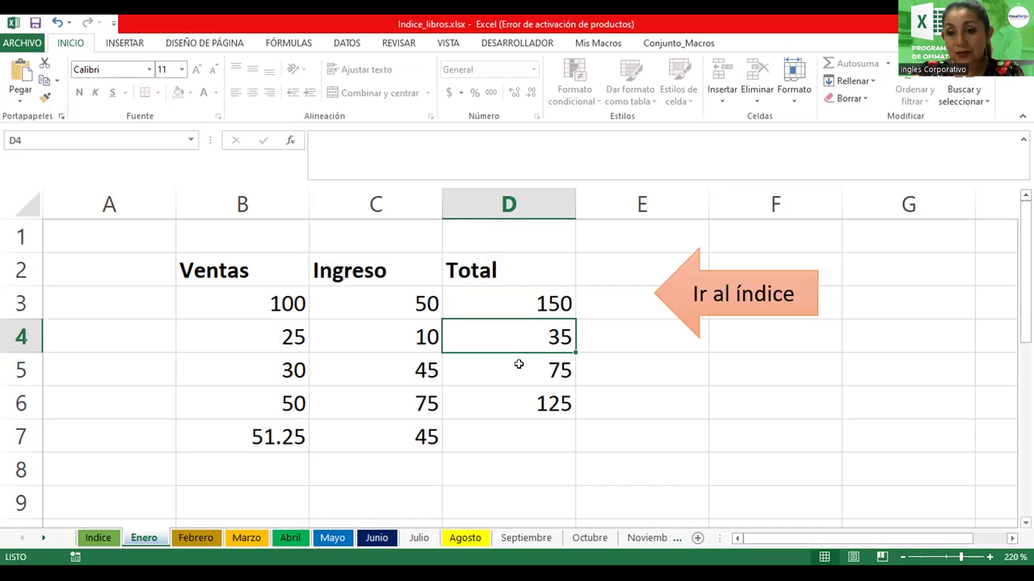
pyautogui.click(520, 363)
pyautogui.click(525, 407)
pyautogui.click(375, 449)
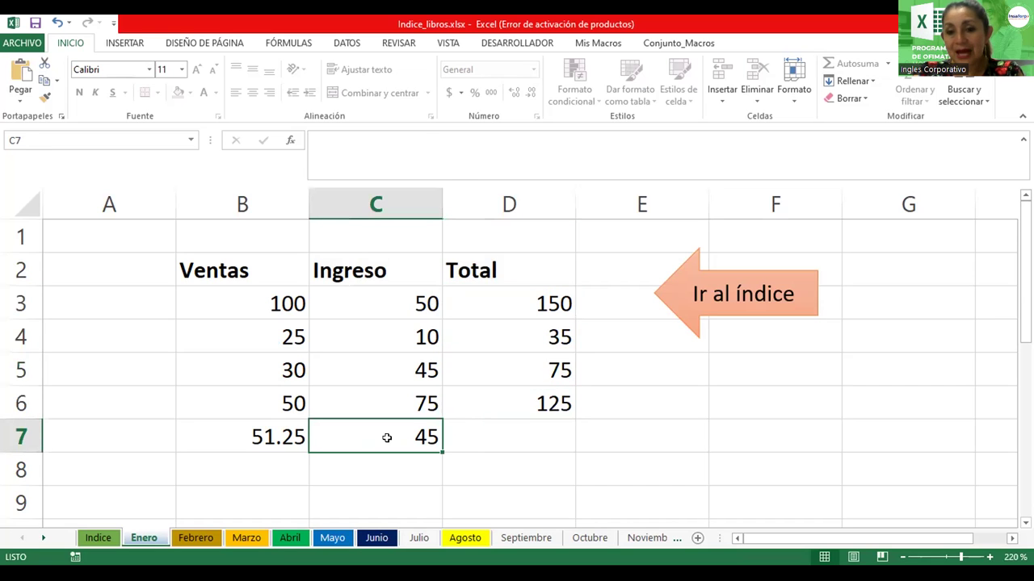
pyautogui.click(275, 435)
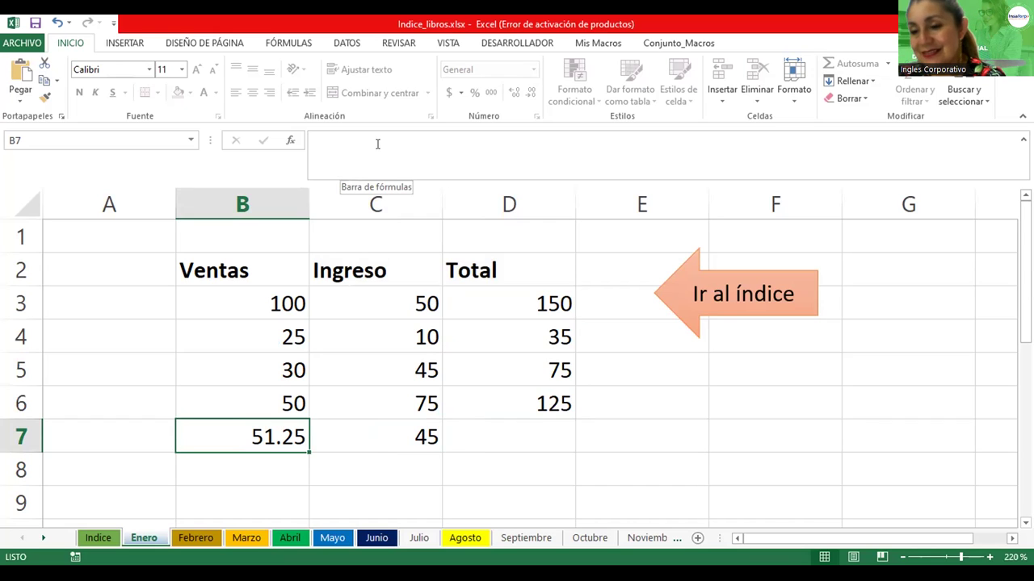
# Select column B and bring up, then close, its context menu
pyautogui.click(219, 198)
pyautogui.rightClick(227, 195)
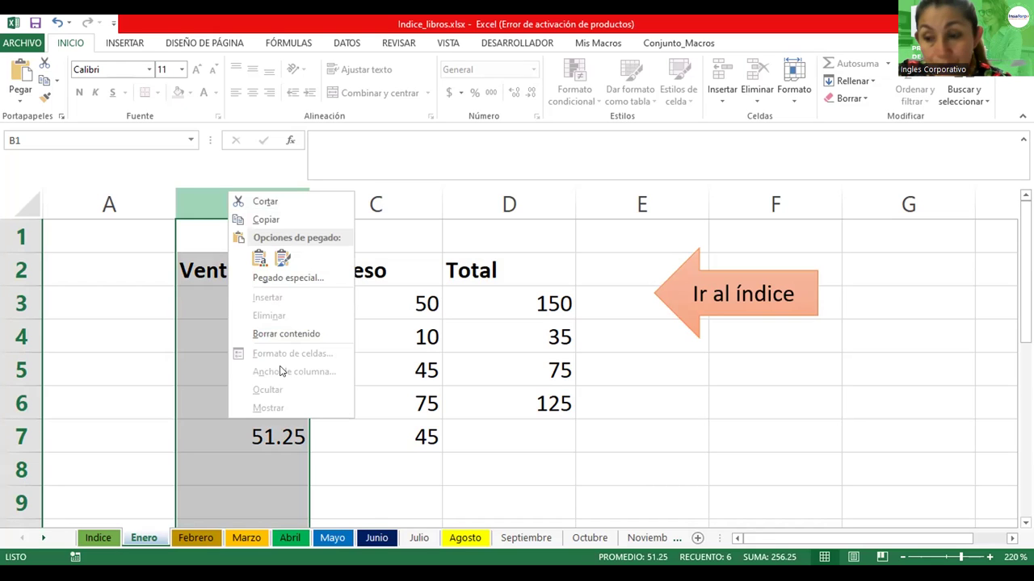
pyautogui.press('Escape')
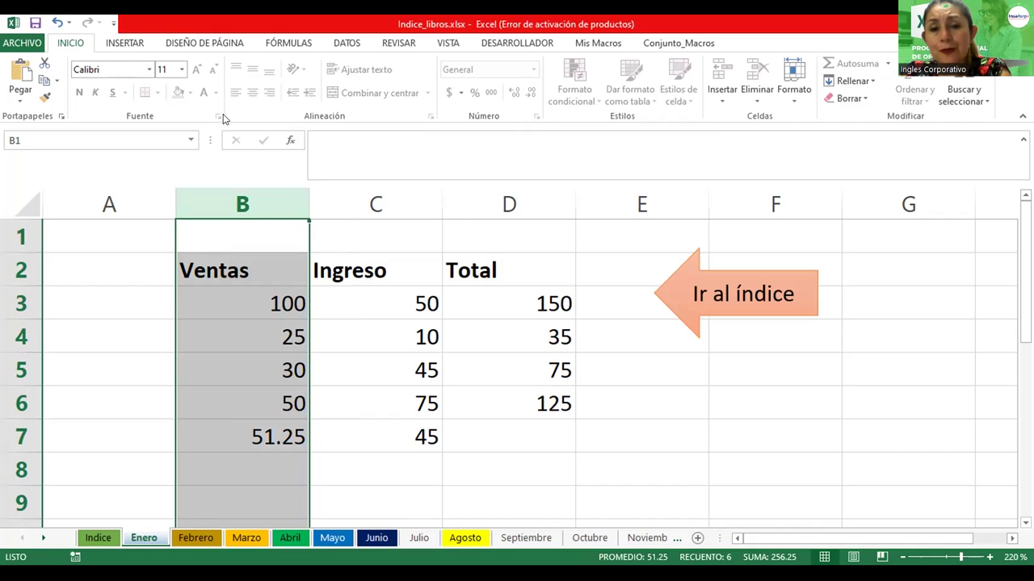
# Inspect table cells D3–D6, C7, B7 and B3 on the protected sheet
pyautogui.click(512, 301)
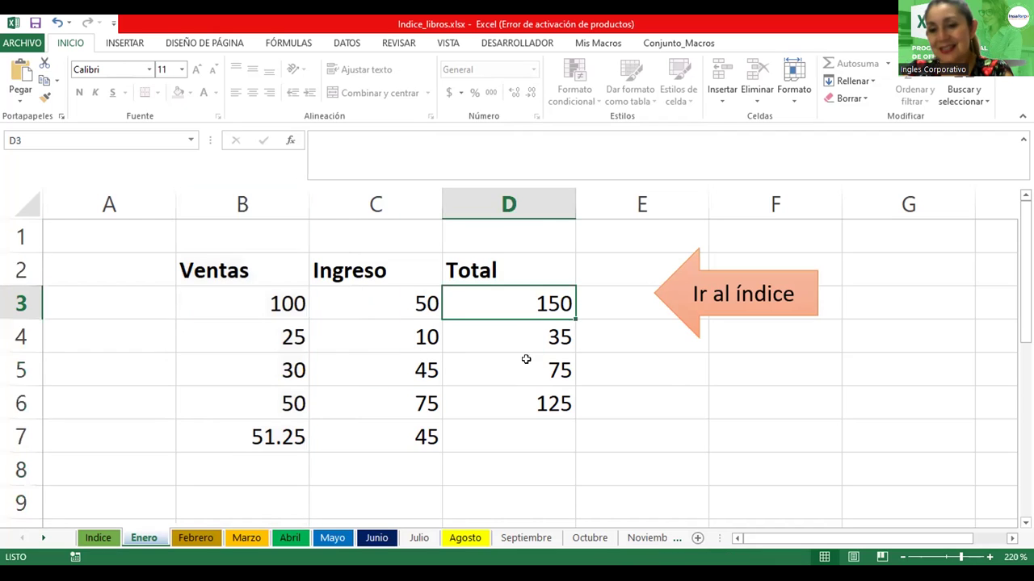
pyautogui.click(524, 359)
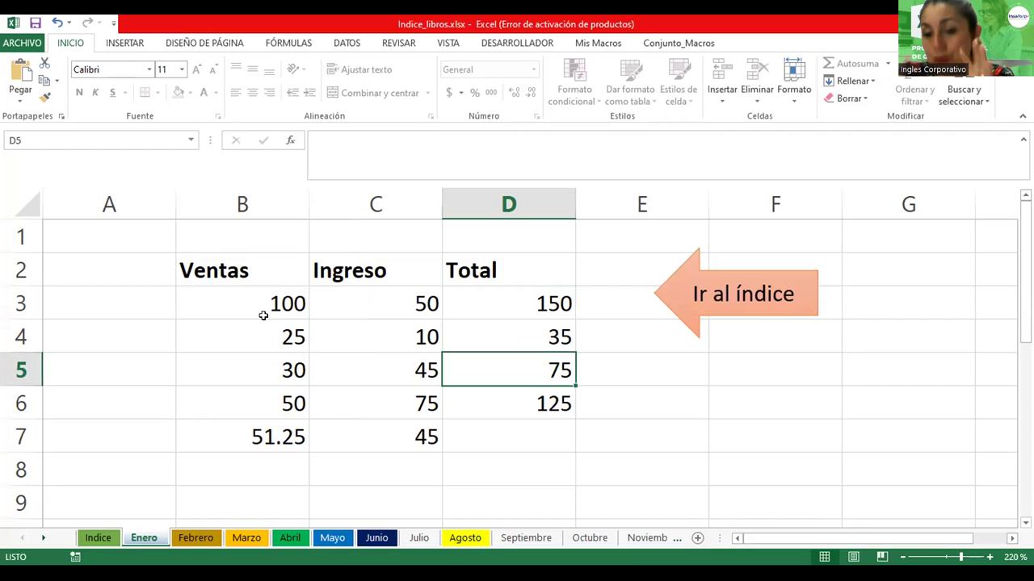
pyautogui.click(484, 294)
pyautogui.click(492, 329)
pyautogui.click(509, 415)
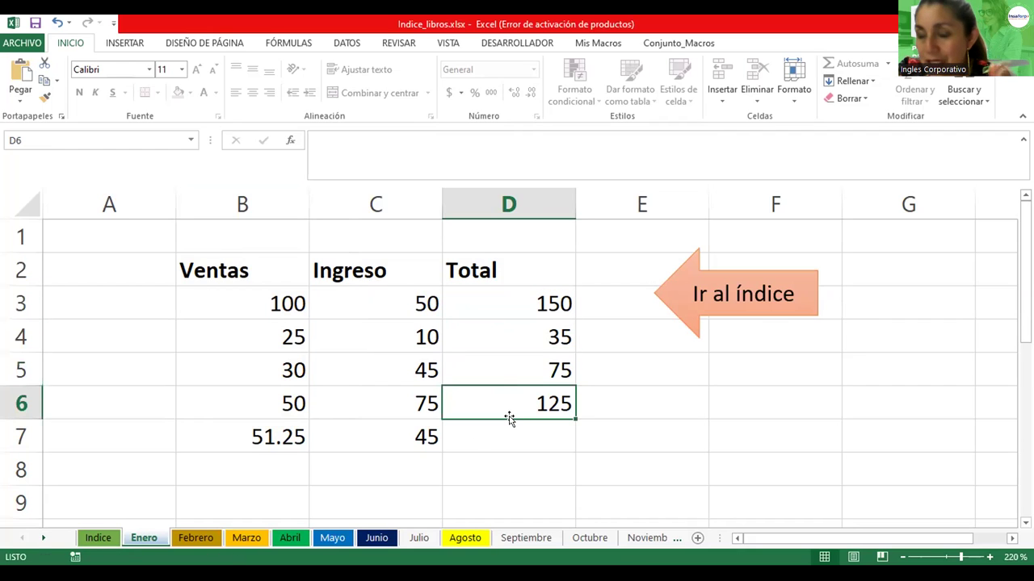
pyautogui.click(411, 428)
pyautogui.click(277, 432)
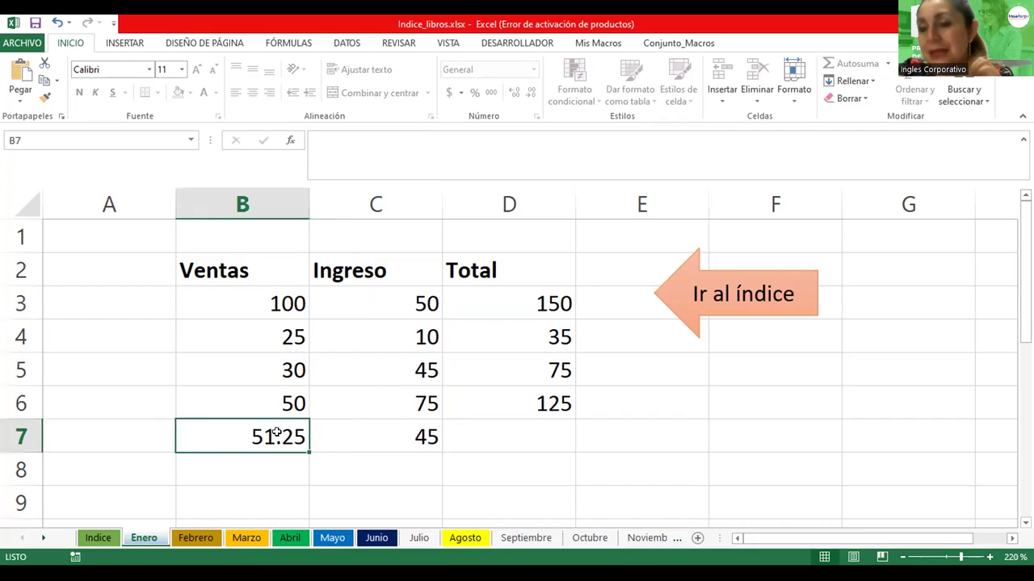
pyautogui.click(284, 315)
# Try editing cell B3, dismiss the protected-sheet warning, and try again
pyautogui.doubleClick(282, 319)
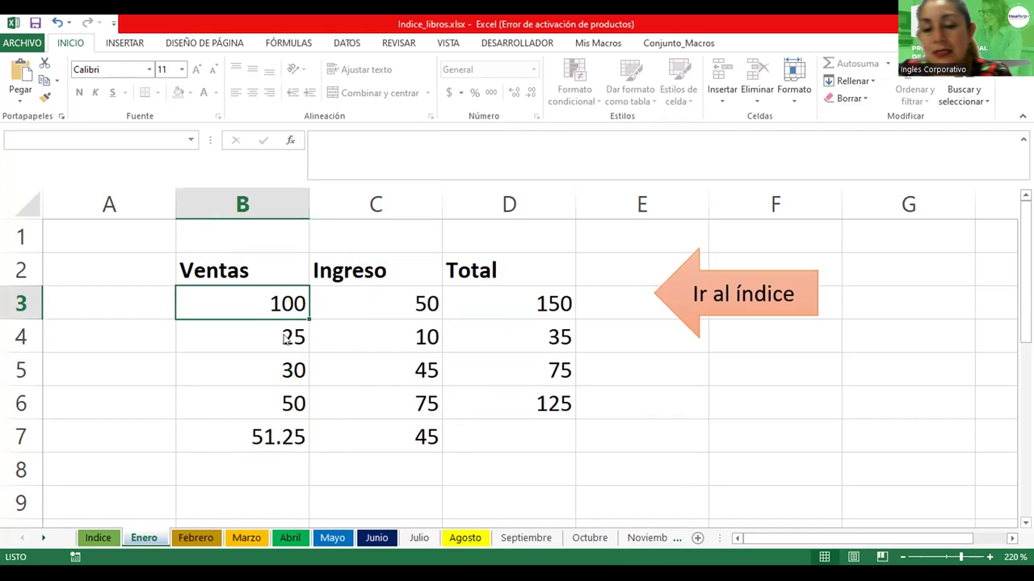
pyautogui.click(521, 340)
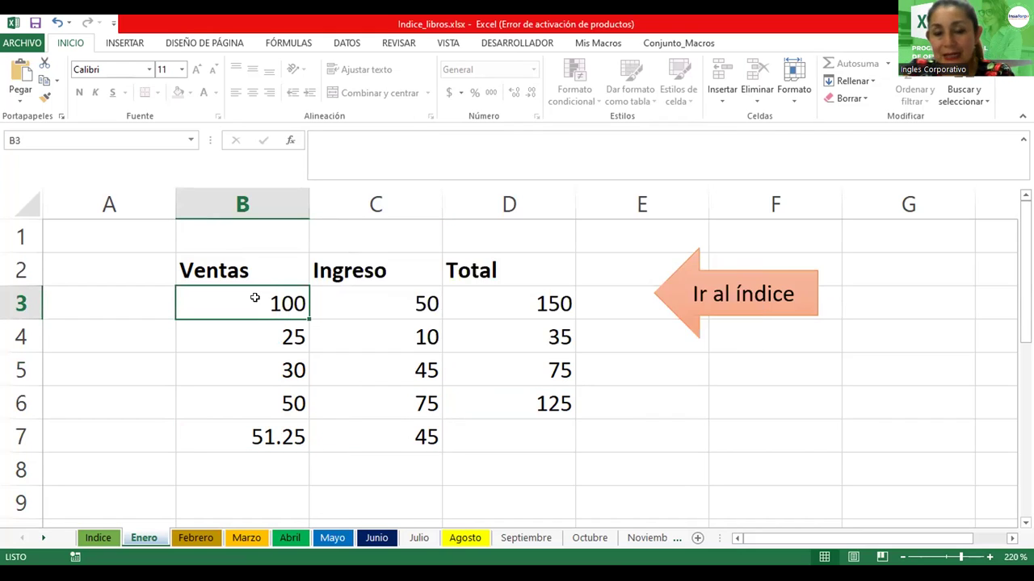
pyautogui.doubleClick(254, 298)
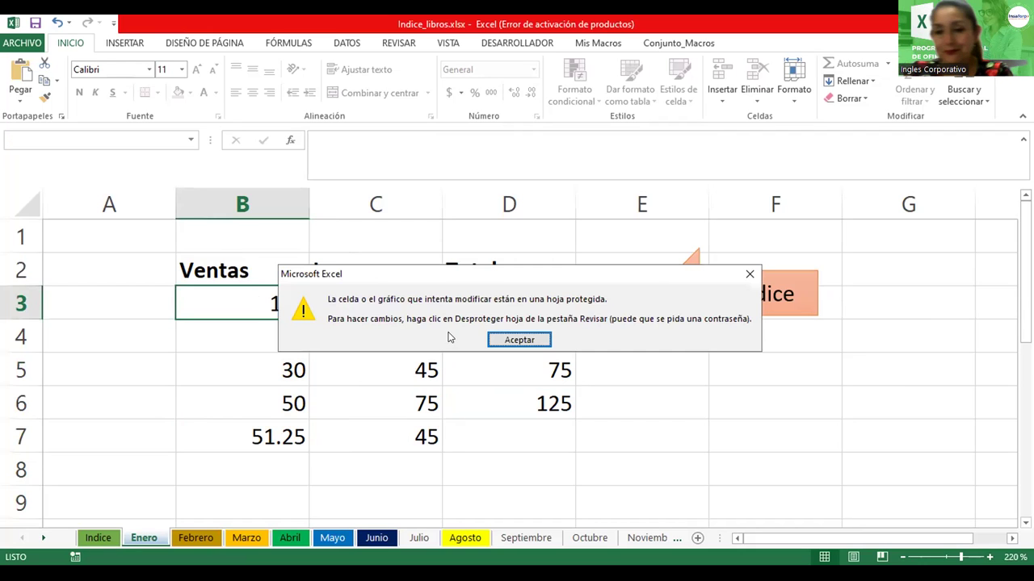
pyautogui.click(529, 340)
pyautogui.moveTo(259, 270); pyautogui.dragTo(525, 433)
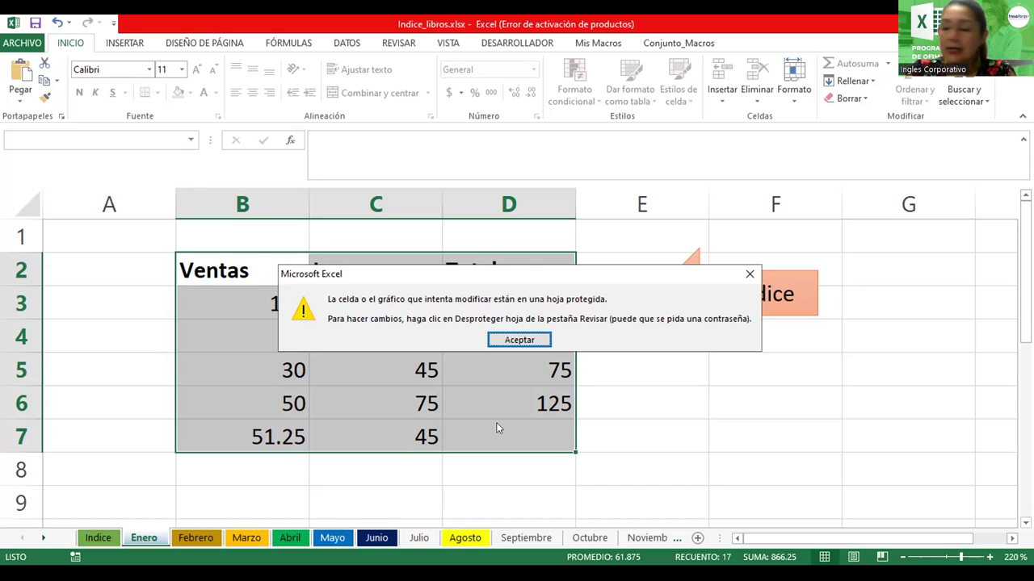
pyautogui.click(497, 428)
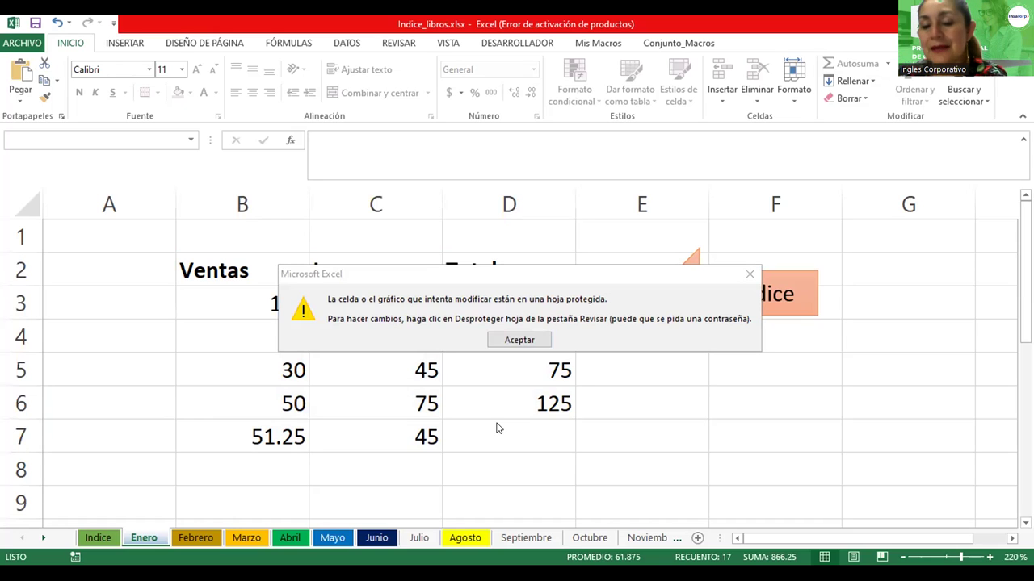
pyautogui.click(519, 343)
pyautogui.click(494, 368)
pyautogui.click(409, 338)
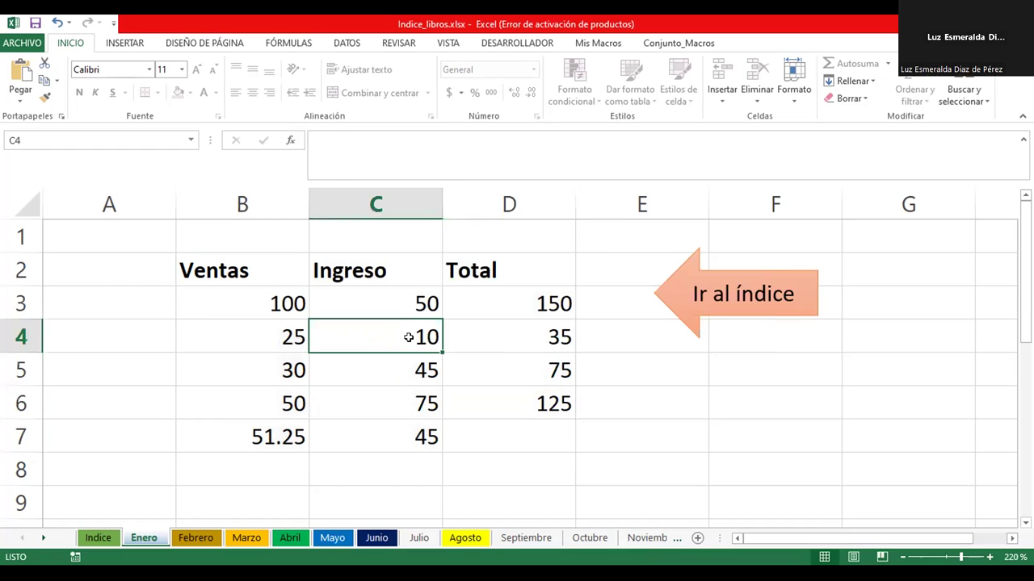
pyautogui.click(510, 310)
pyautogui.moveTo(510, 294); pyautogui.dragTo(488, 418)
pyautogui.click(485, 436)
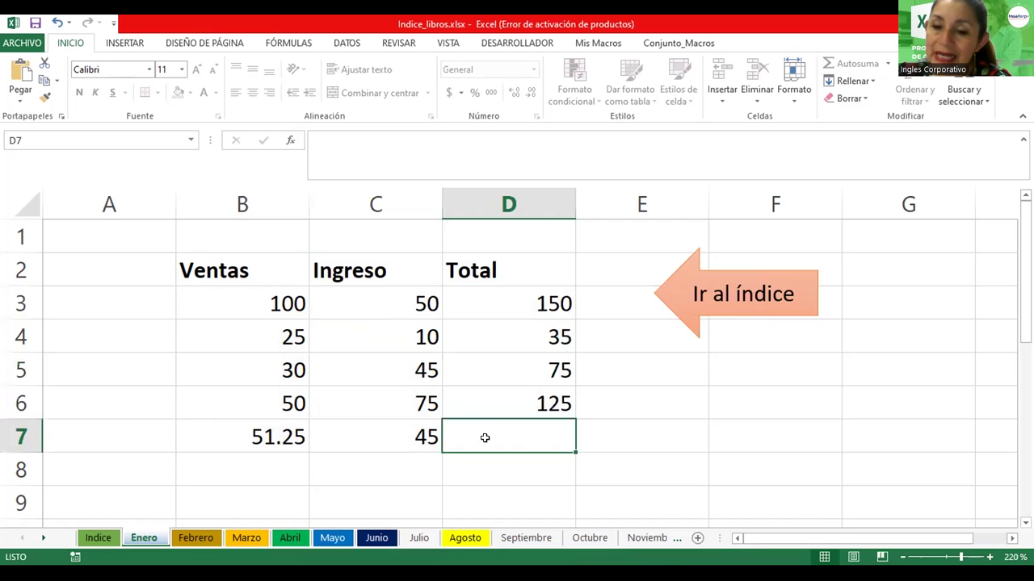
pyautogui.moveTo(216, 275); pyautogui.dragTo(494, 422)
pyautogui.click(758, 396)
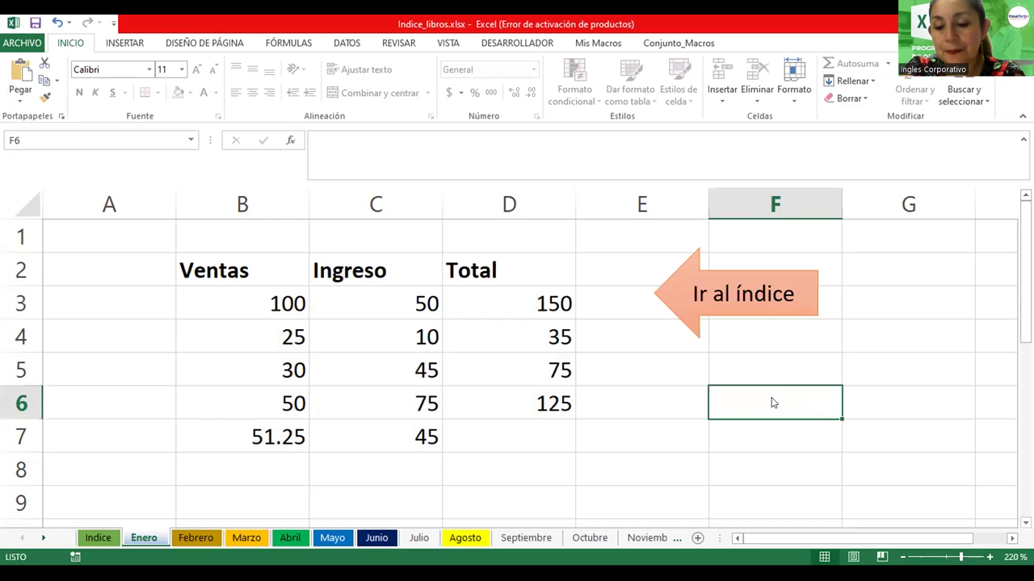
pyautogui.doubleClick(773, 402)
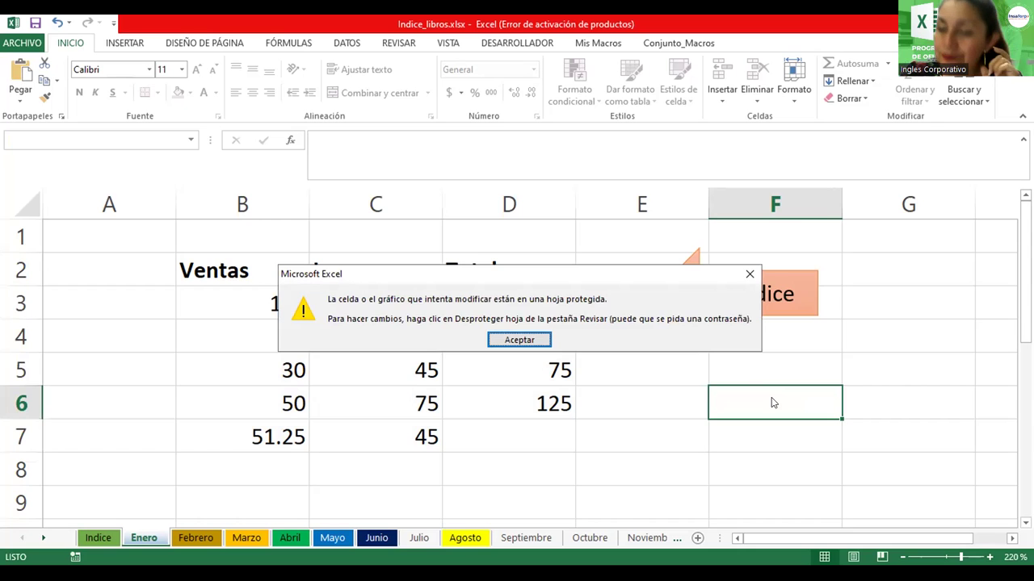
pyautogui.press('Return')
# Attempt to edit empty cells I7 and I8, dismissing each protected-sheet warning
pyautogui.keyDown('ctrl'); pyautogui.scroll(-5, 771, 398); pyautogui.keyUp('ctrl')
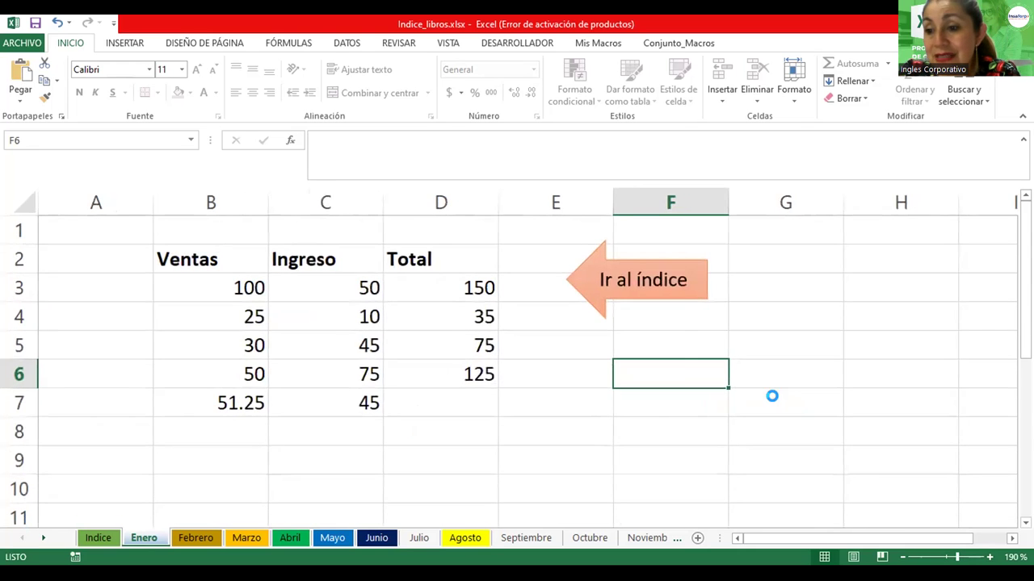
pyautogui.click(761, 343)
pyautogui.press('Delete')
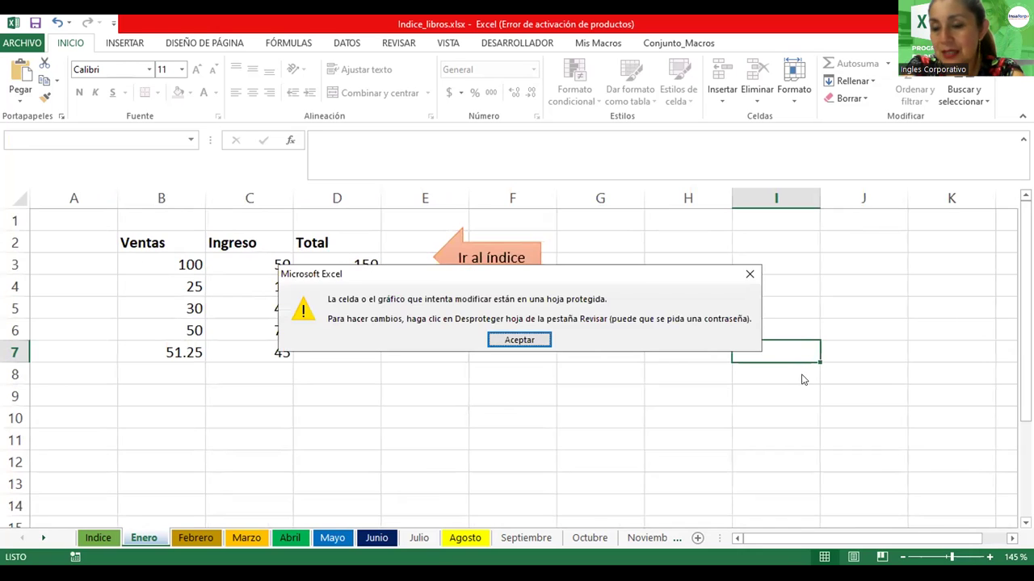
pyautogui.press('Return')
pyautogui.keyDown('ctrl'); pyautogui.scroll(4, 800, 376); pyautogui.keyUp('ctrl')
pyautogui.press('Delete')
pyautogui.press('Return')
pyautogui.press('Delete')
pyautogui.press('Return')
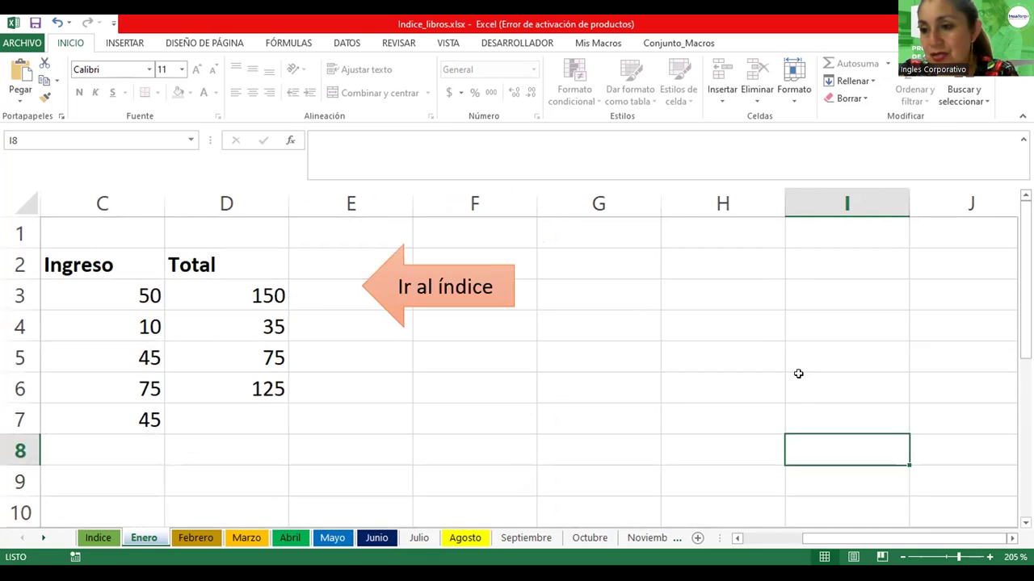
pyautogui.keyDown('ctrl'); pyautogui.scroll(-3, 798, 374); pyautogui.keyUp('ctrl')
# Select the Ventas, Ingreso and Total table, then cells C5, D3–D6, B7 and C7
pyautogui.moveTo(185, 252); pyautogui.dragTo(358, 360)
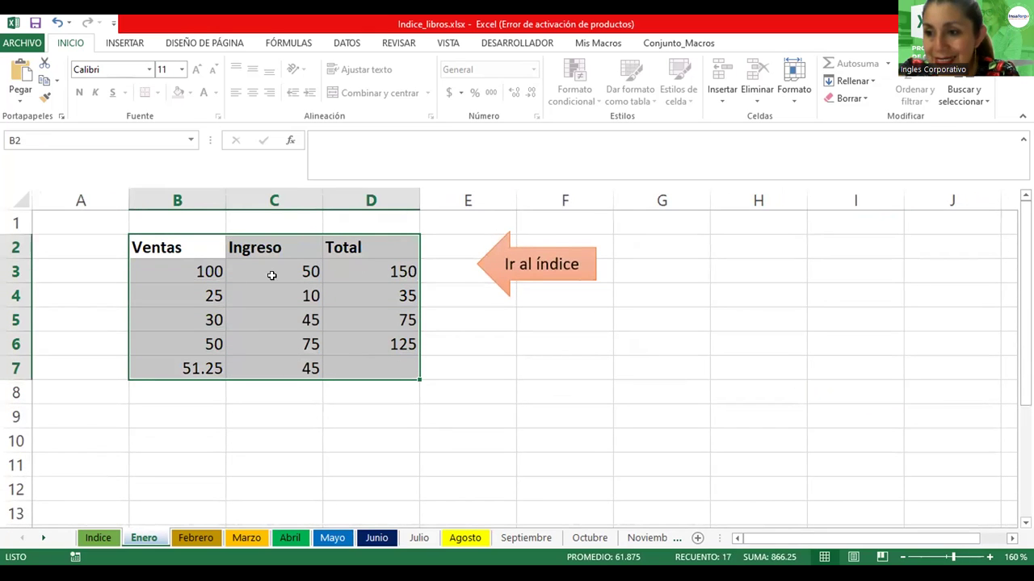
pyautogui.click(307, 310)
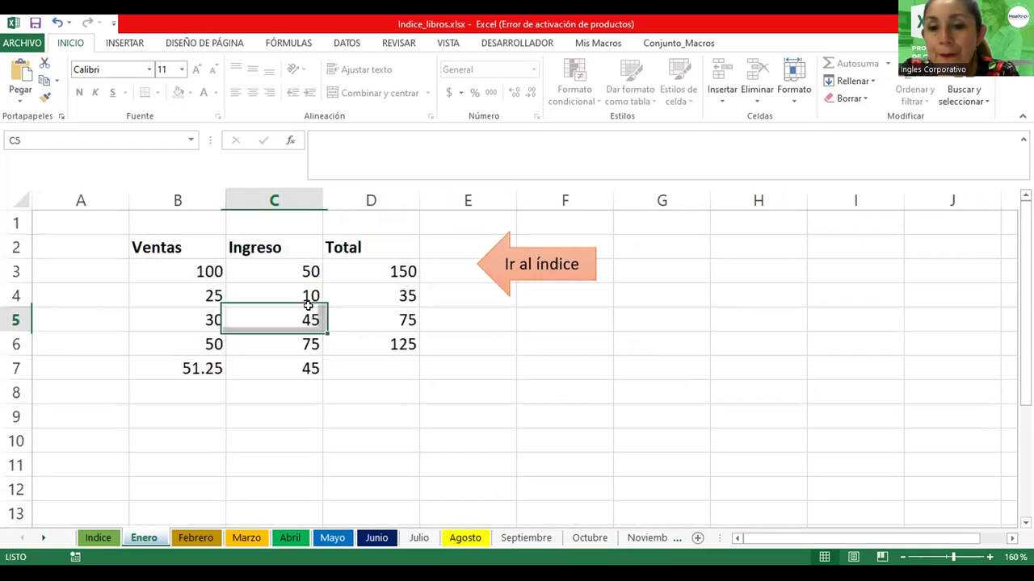
pyautogui.click(396, 273)
pyautogui.click(388, 295)
pyautogui.click(387, 312)
pyautogui.click(388, 348)
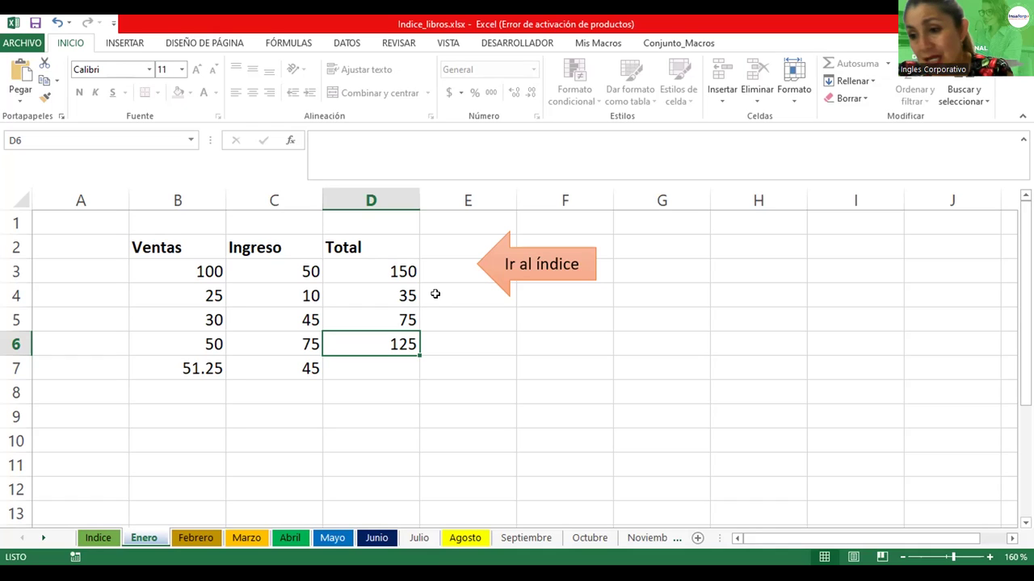
pyautogui.click(217, 371)
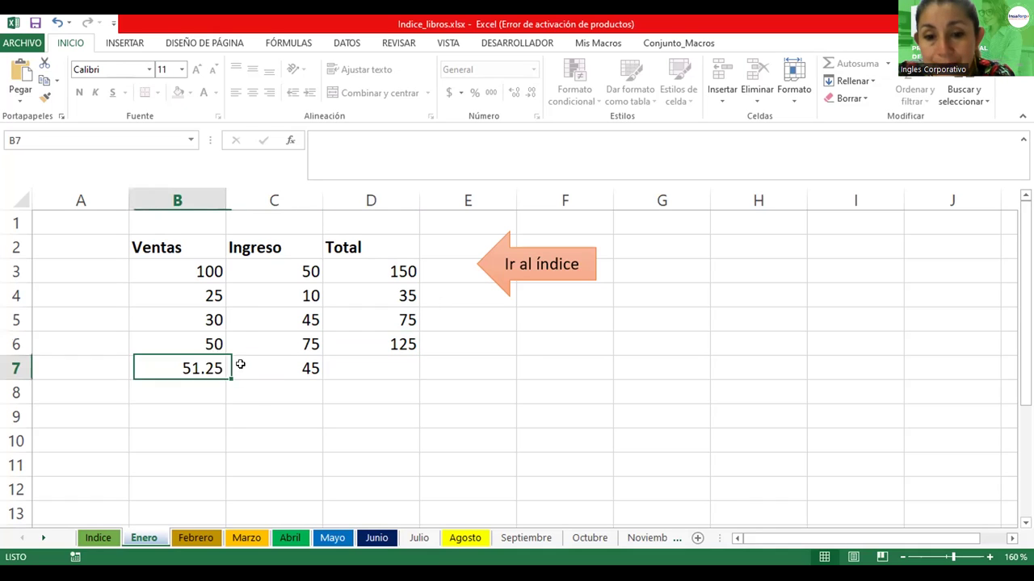
pyautogui.click(271, 363)
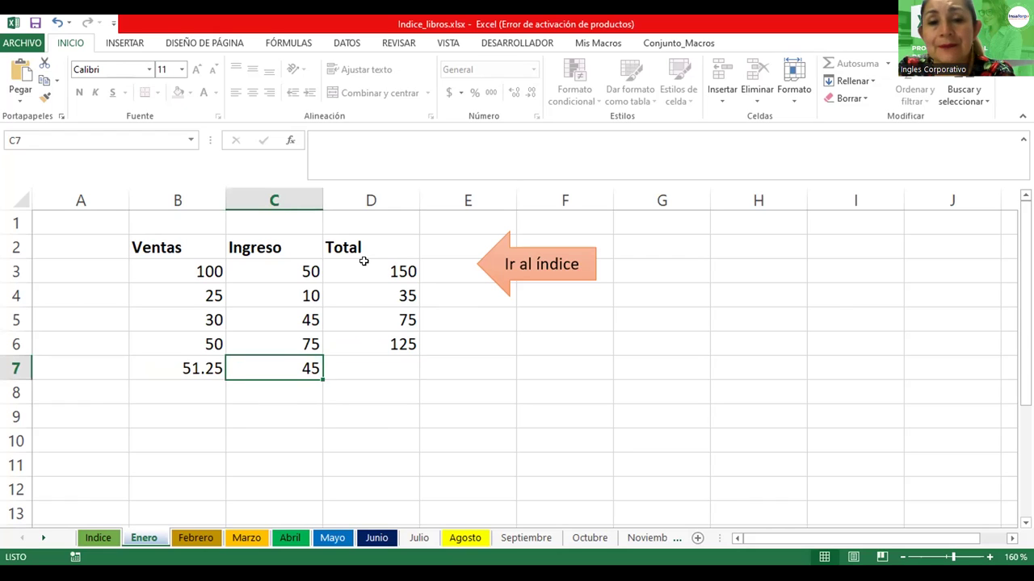
pyautogui.click(391, 45)
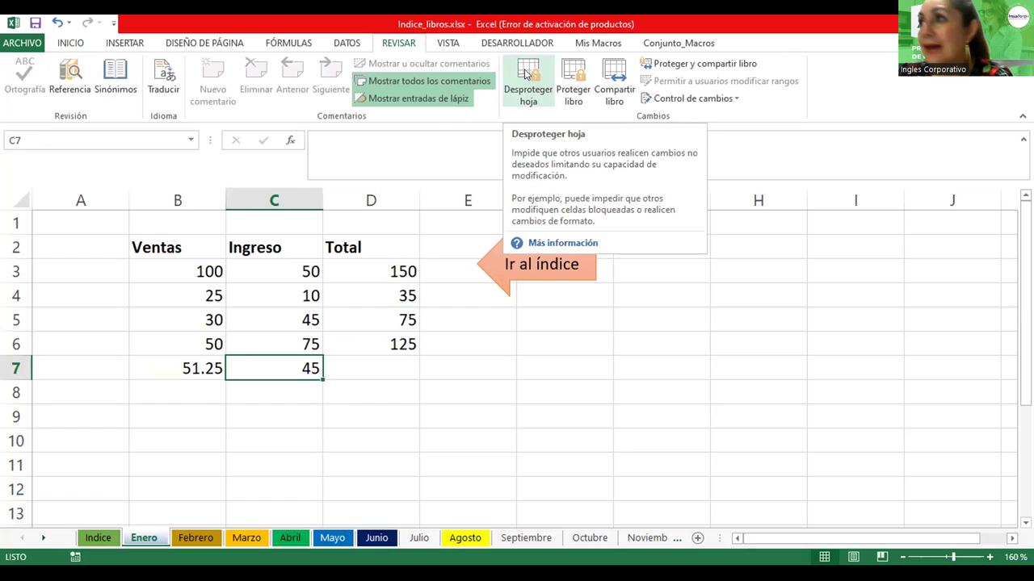
# Choose Desproteger hoja to bring up the sheet password prompt
pyautogui.click(526, 73)
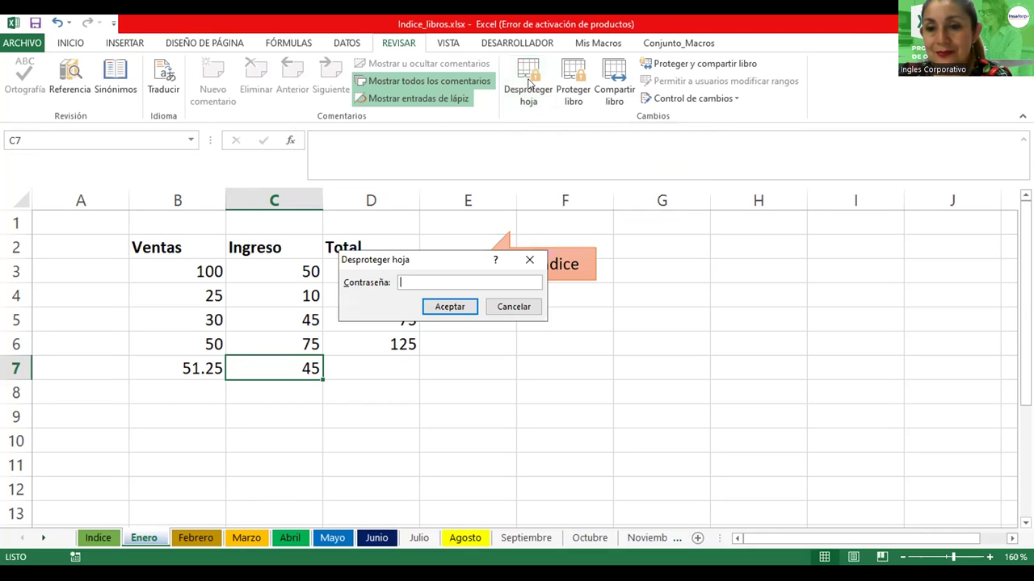
# Unprotect Enero with its password and check the sum formulas in D3–D6 and averages in B7, C7
pyautogui.write('1234')
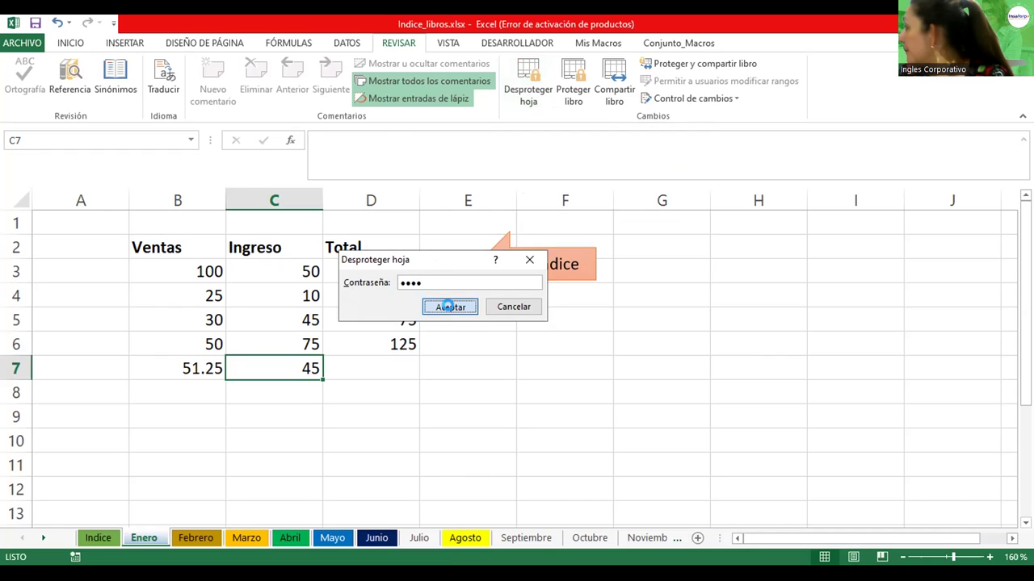
pyautogui.click(450, 309)
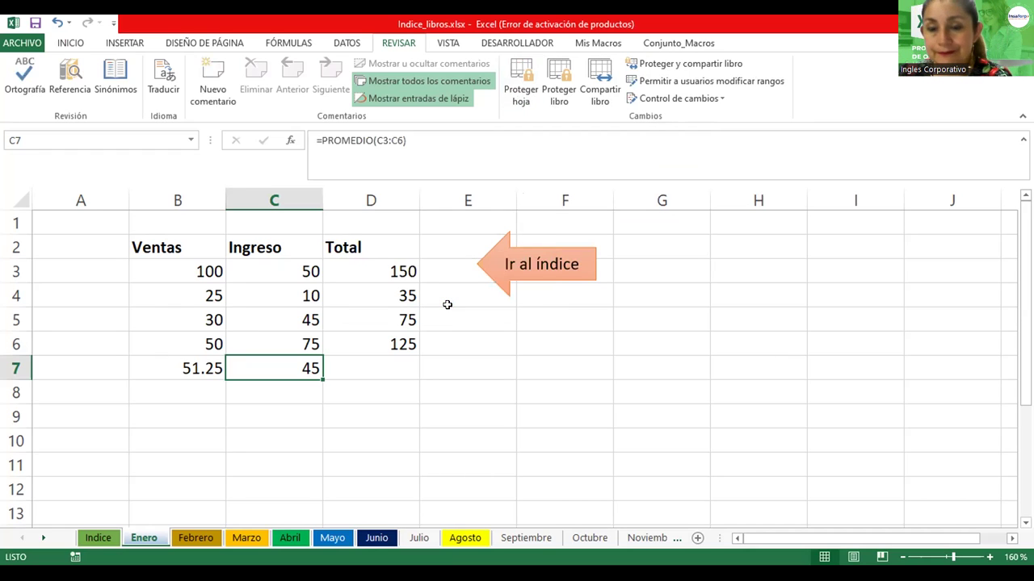
pyautogui.click(384, 289)
pyautogui.click(376, 267)
pyautogui.click(380, 295)
pyautogui.click(382, 323)
pyautogui.click(378, 344)
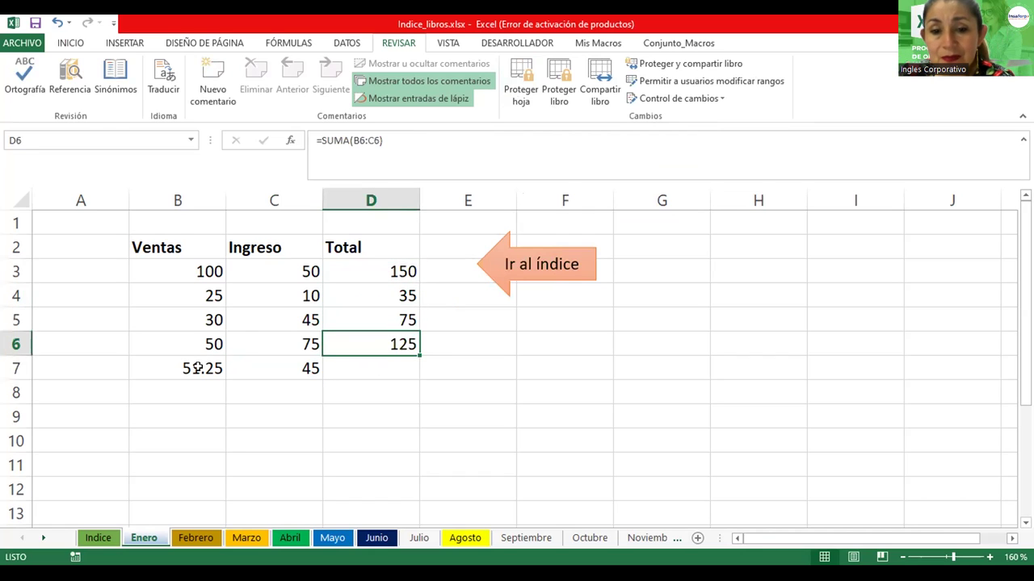
pyautogui.click(197, 365)
pyautogui.click(251, 362)
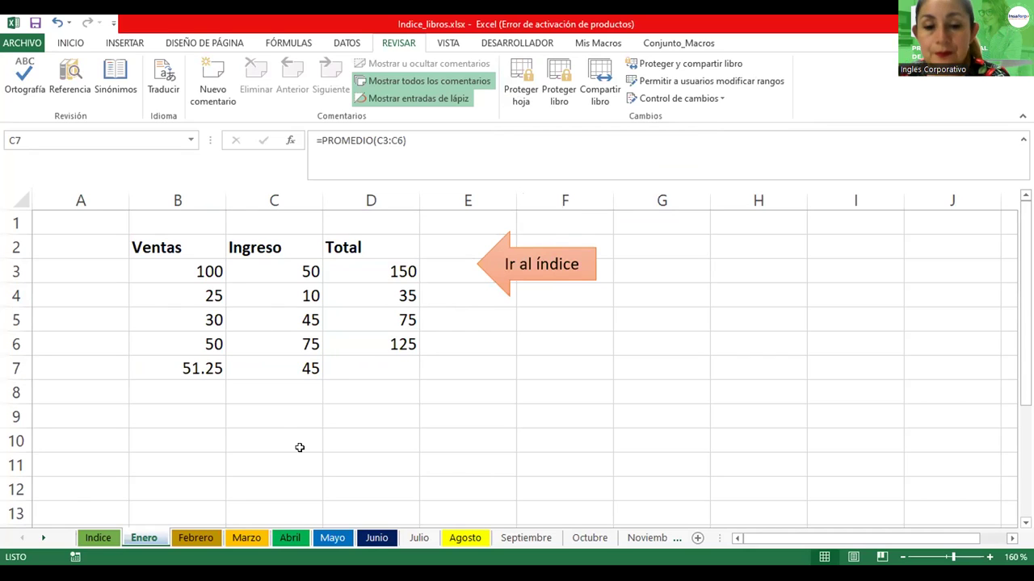
pyautogui.click(375, 318)
# Enter test text in F6 and F7, then clear the 75 from cell C6
pyautogui.click(533, 333)
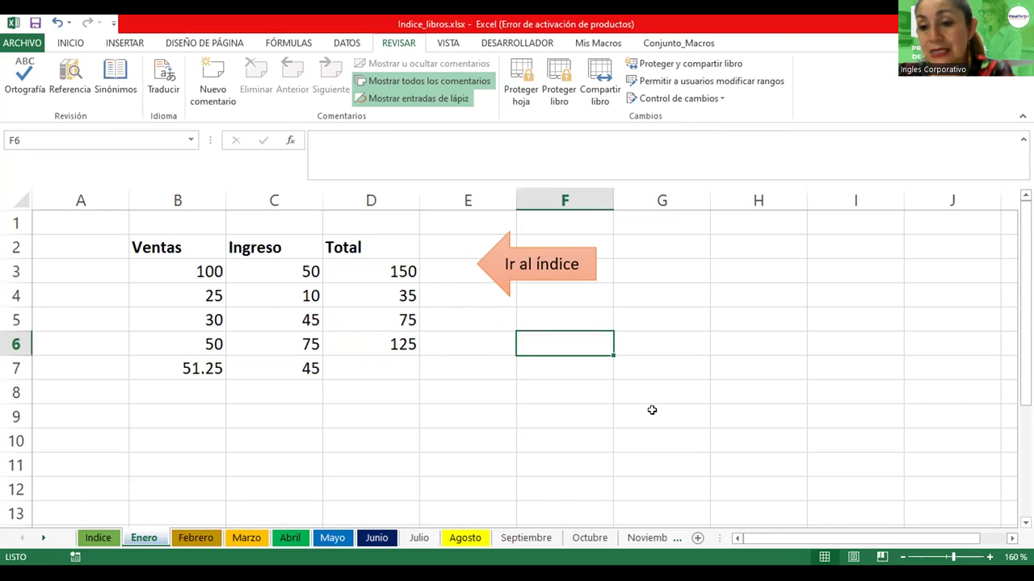
pyautogui.write('ldjkfsdjflks')
pyautogui.press('Return')
pyautogui.write('fjslkjkls')
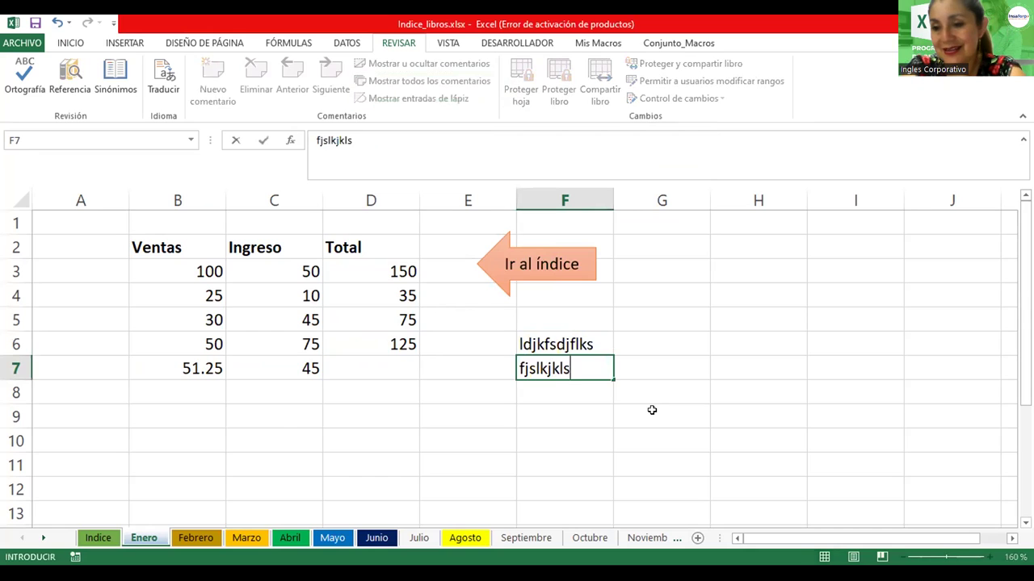
pyautogui.press('Return')
pyautogui.click(311, 343)
pyautogui.press('Delete')
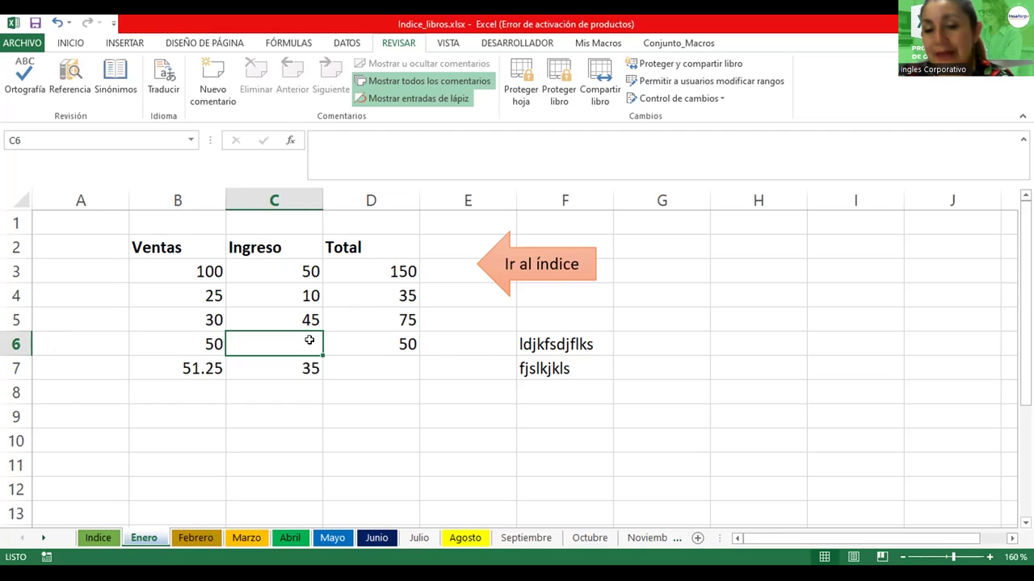
# Uncheck Oculta for cell D5 (=SUMA(B5:C5)) in Format Cells' Proteger tab, leaving it locked
pyautogui.click(404, 271)
pyautogui.click(399, 319)
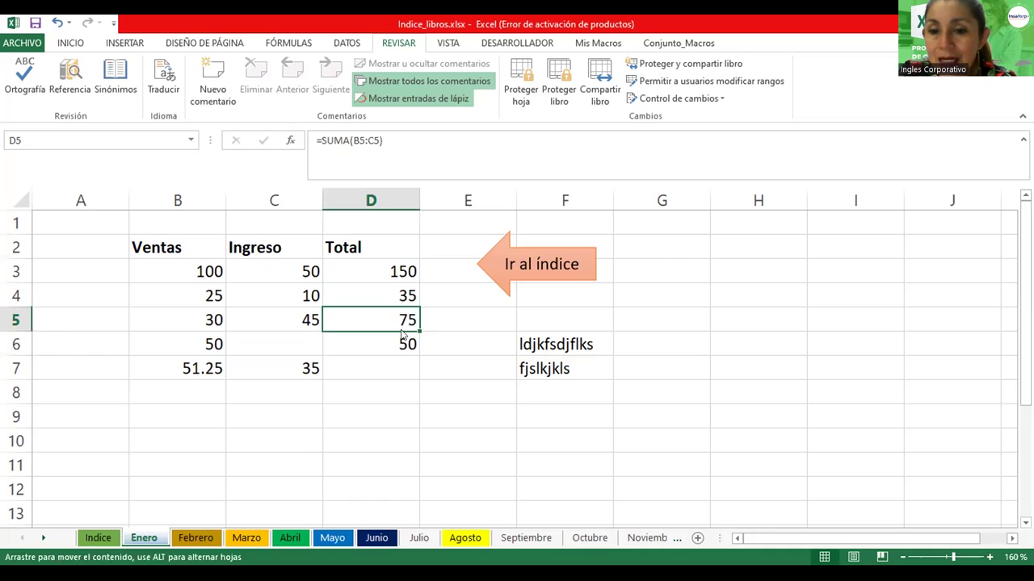
pyautogui.click(404, 341)
pyautogui.click(392, 306)
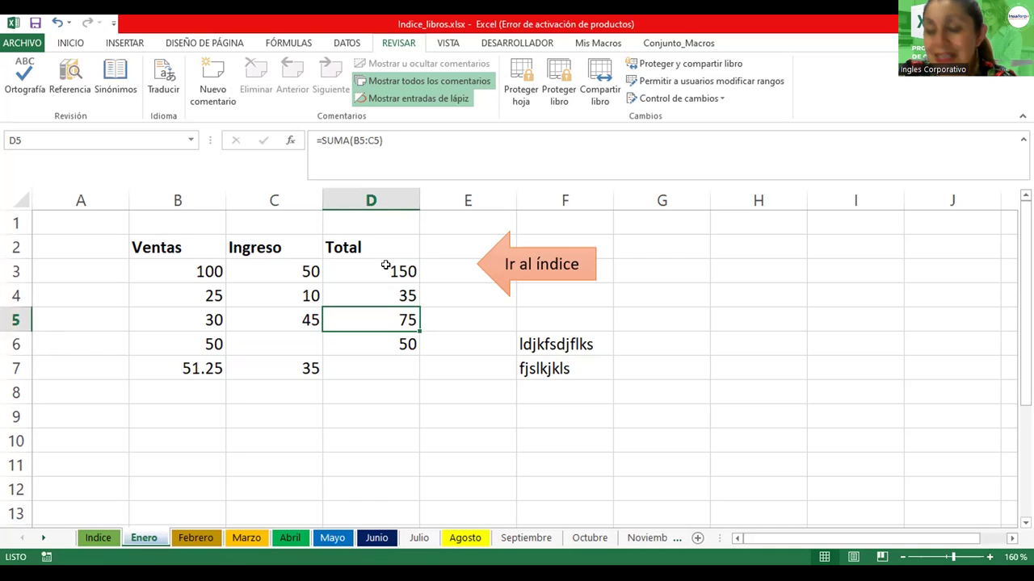
pyautogui.click(79, 44)
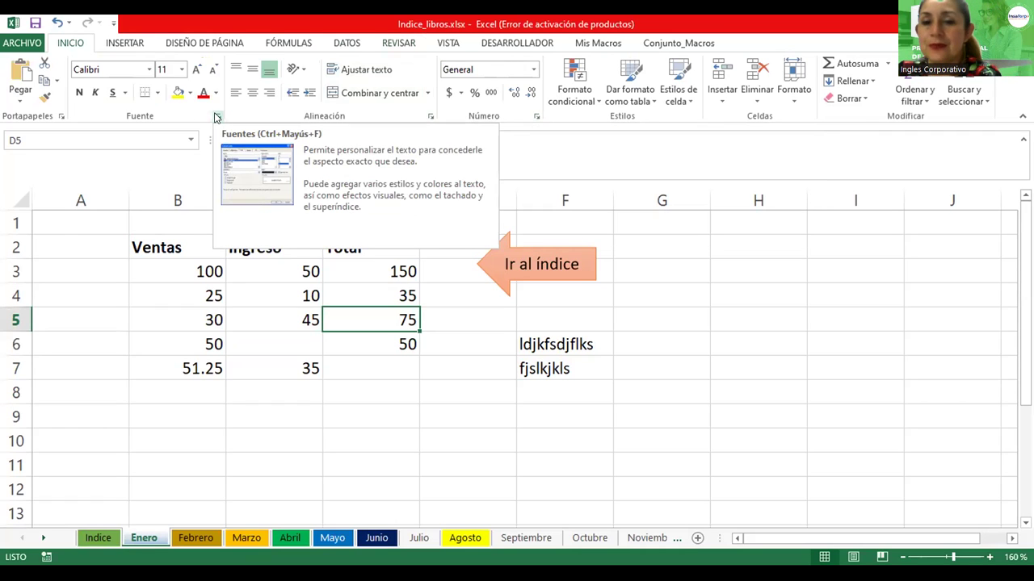
pyautogui.click(431, 118)
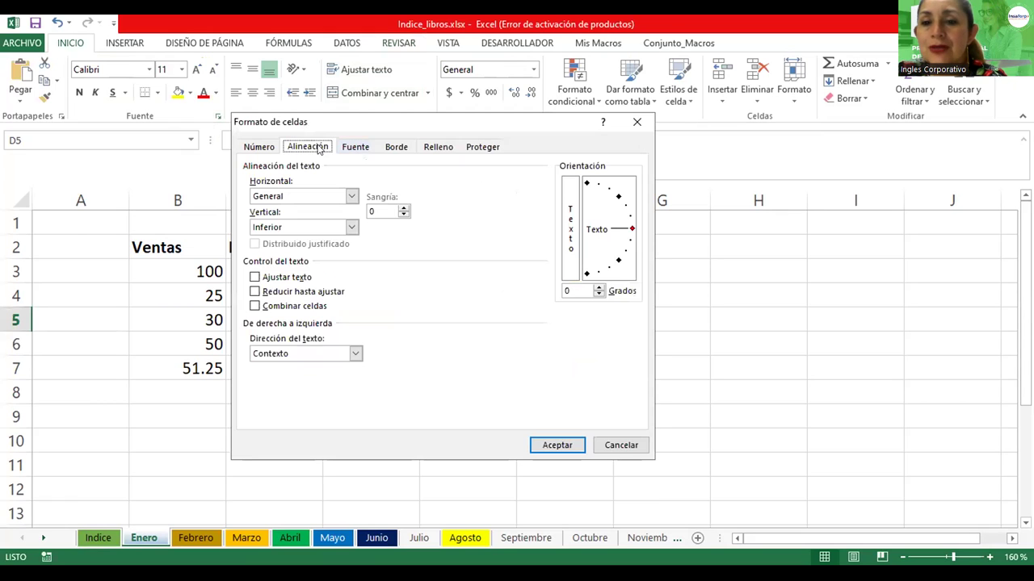
pyautogui.click(470, 147)
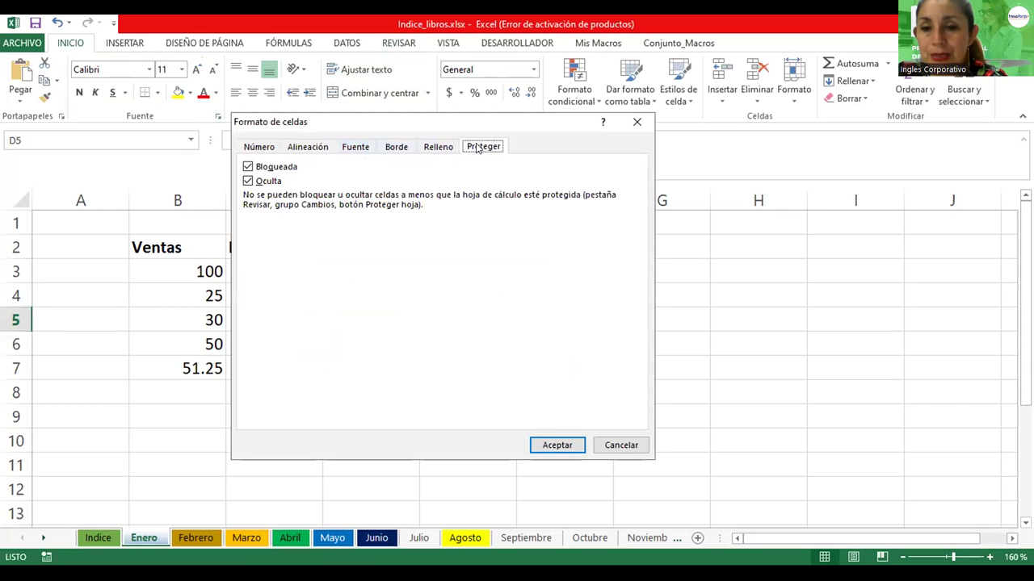
pyautogui.click(248, 181)
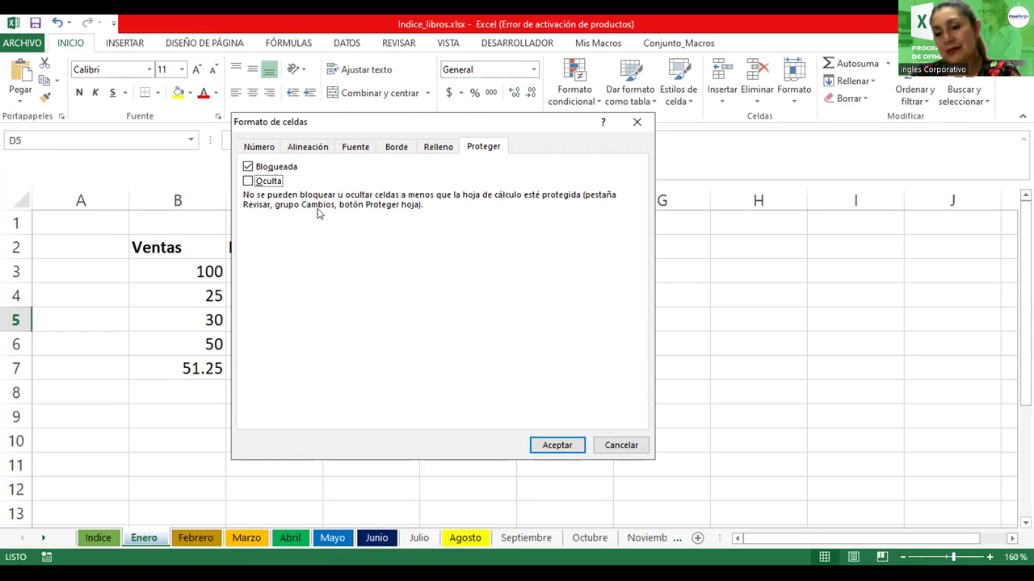
pyautogui.click(567, 445)
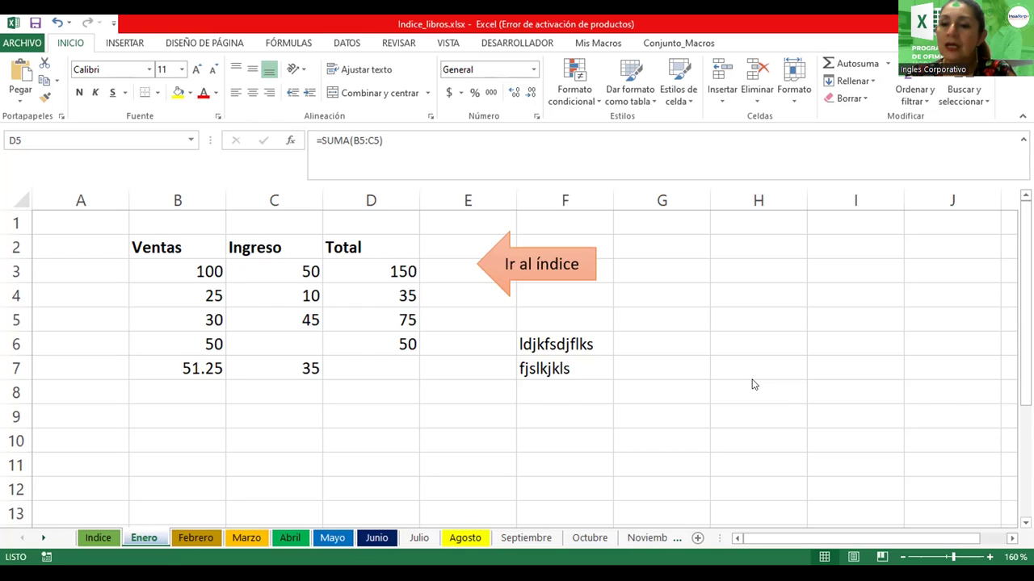
# Switch through the Abril, Mayo and Junio sheets
pyautogui.click(289, 537)
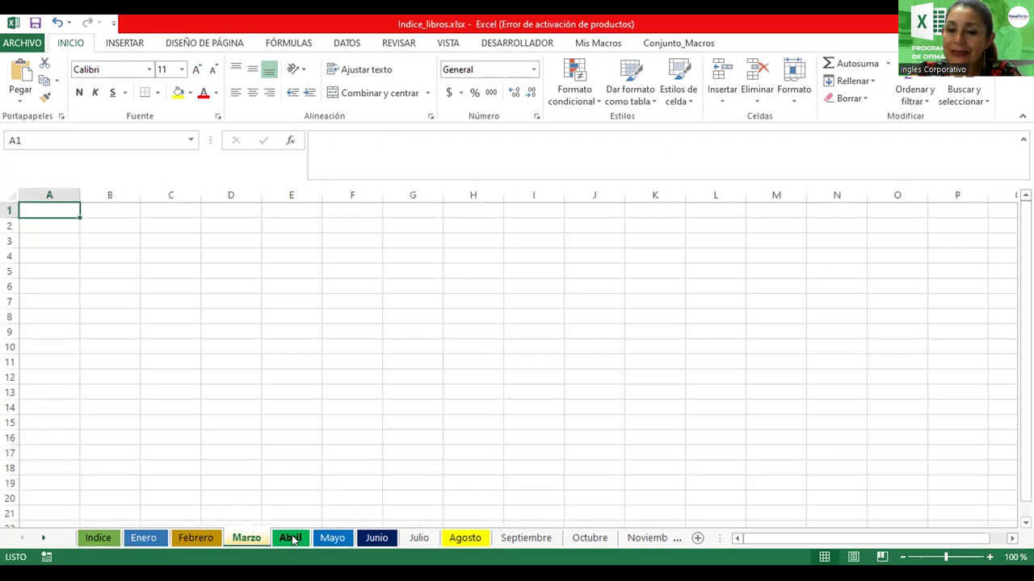
pyautogui.click(342, 537)
pyautogui.click(379, 538)
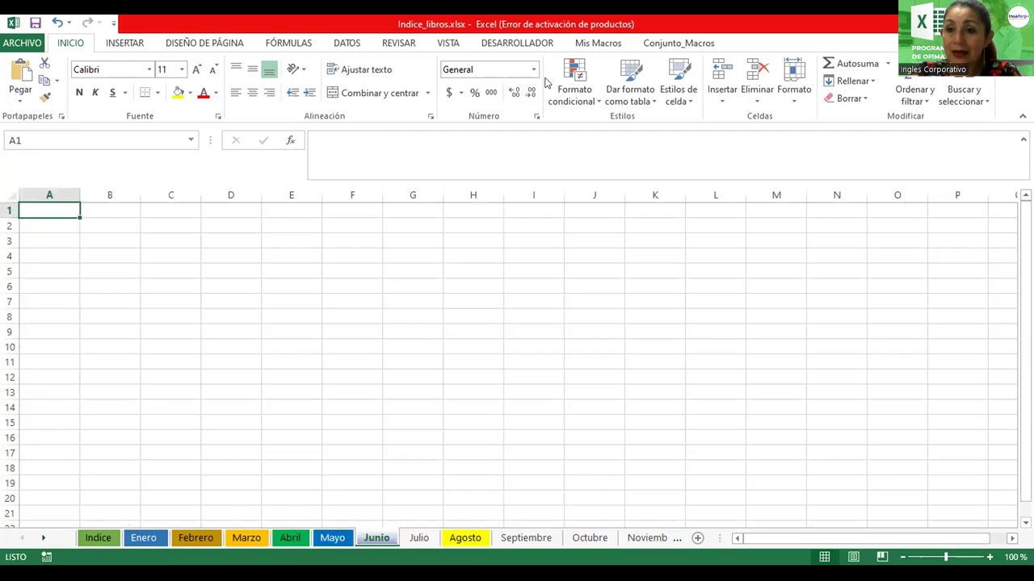
# Open Revisar > Proteger libro's structure dialog and cancel it without protecting
pyautogui.click(398, 42)
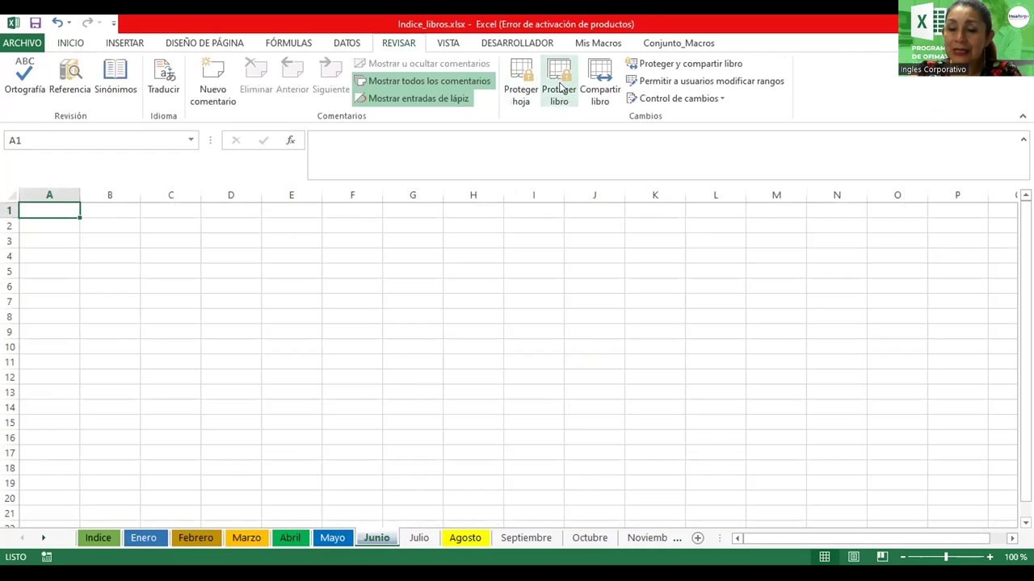
pyautogui.click(562, 90)
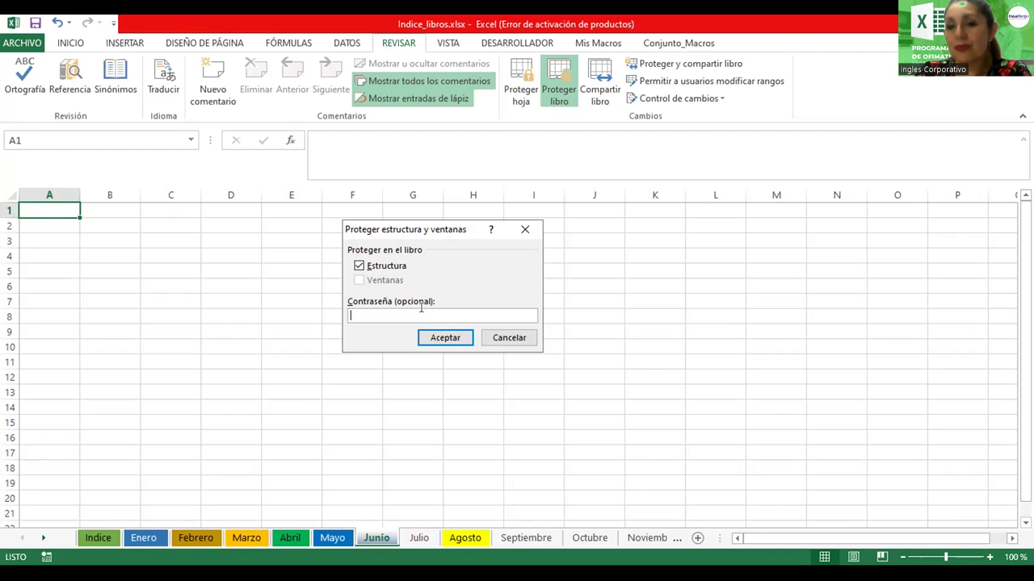
pyautogui.click(499, 339)
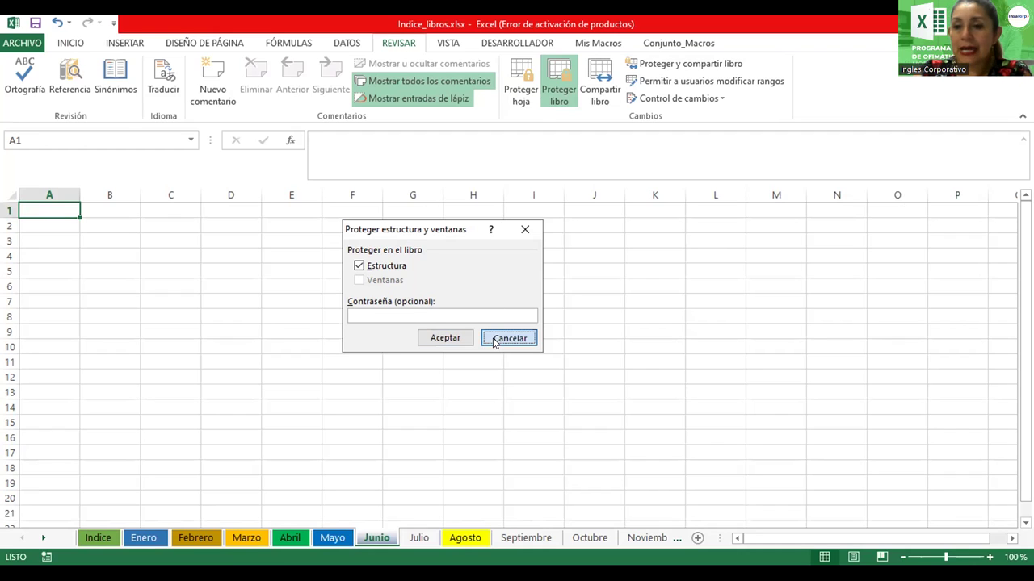
# Clear the password in Información > Proteger libro > Cifrar con contraseña and confirm
pyautogui.click(18, 45)
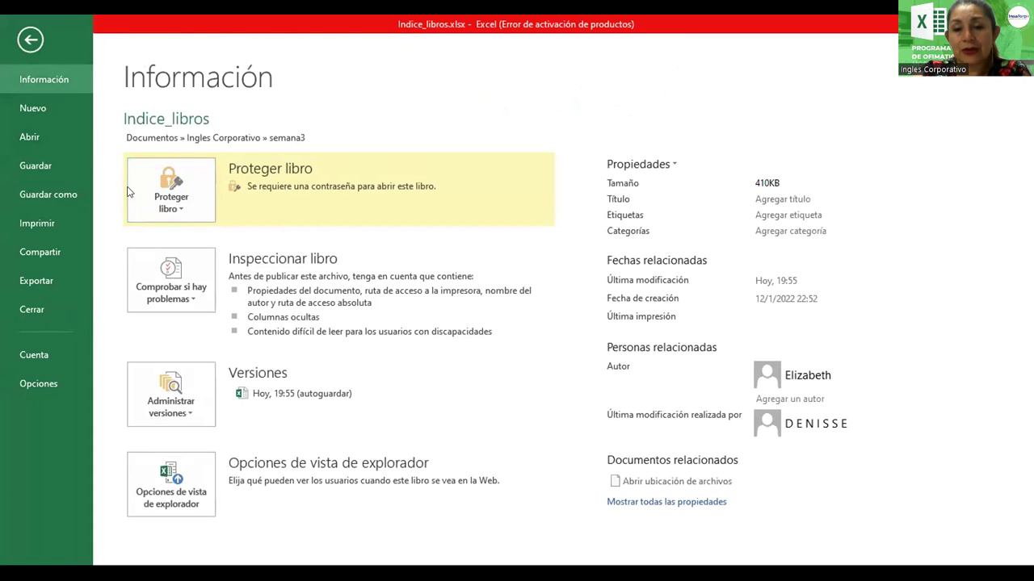
pyautogui.click(184, 200)
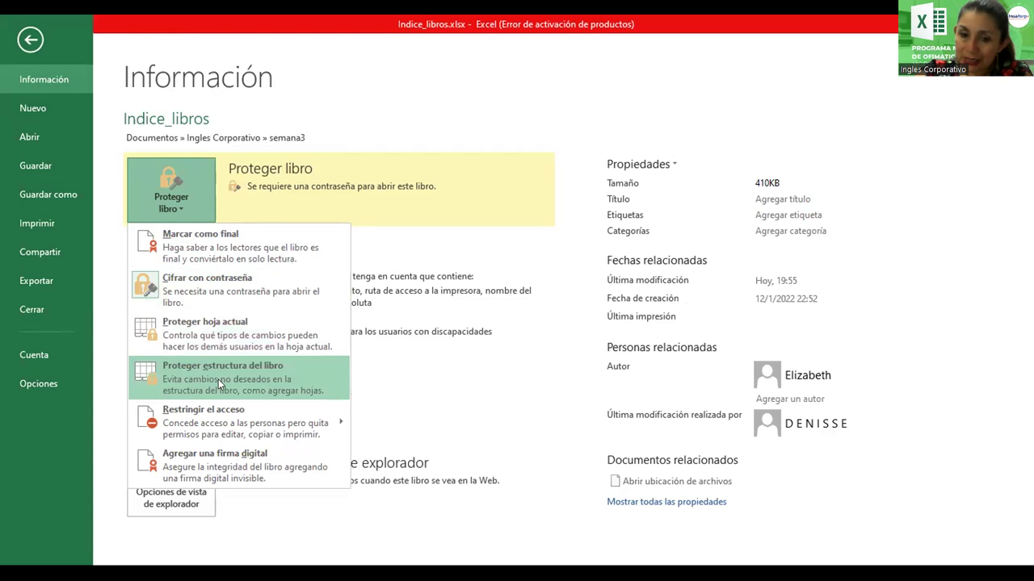
pyautogui.click(202, 289)
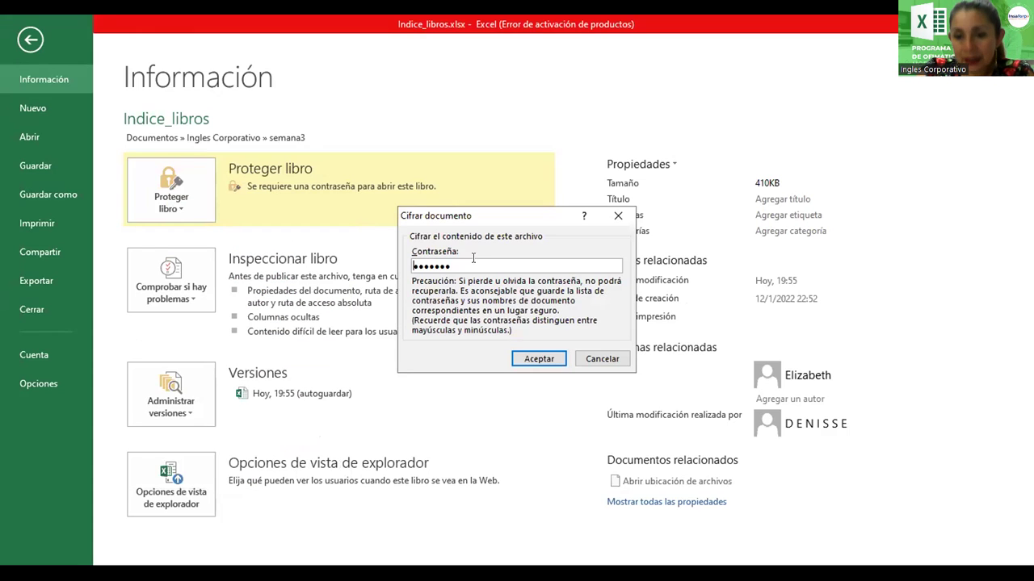
pyautogui.moveTo(459, 265); pyautogui.dragTo(408, 267)
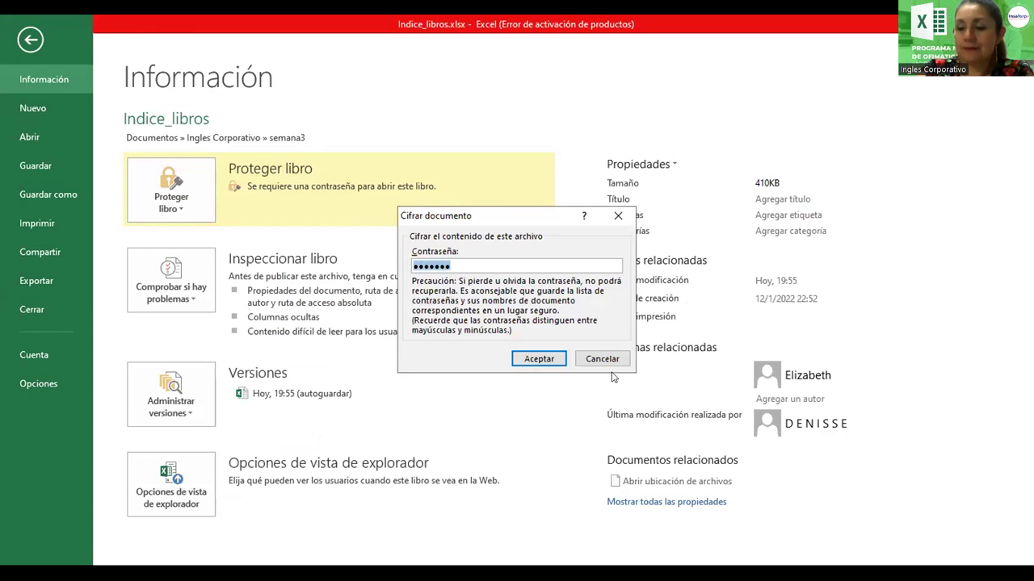
pyautogui.press('BackSpace')
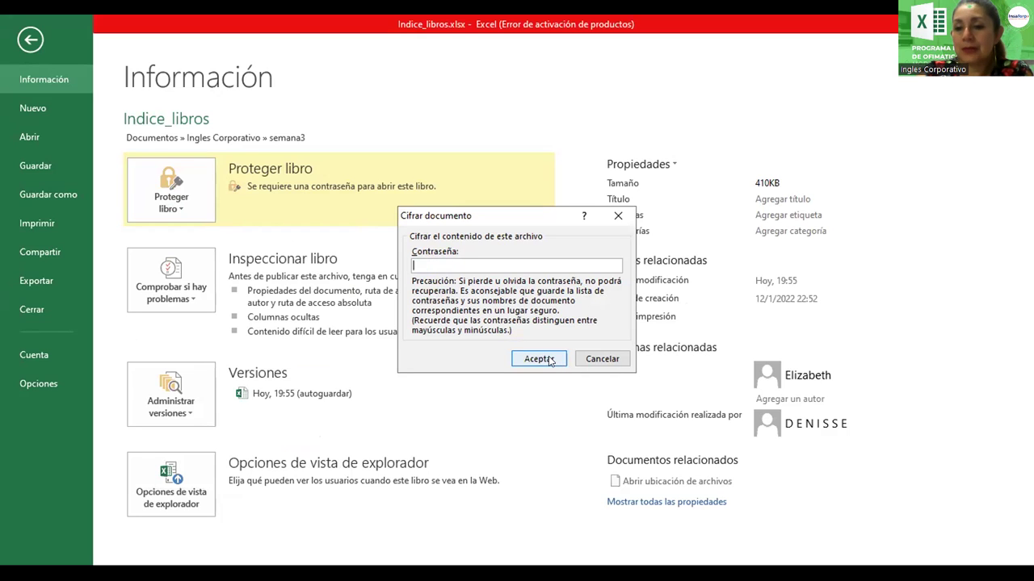
pyautogui.click(535, 357)
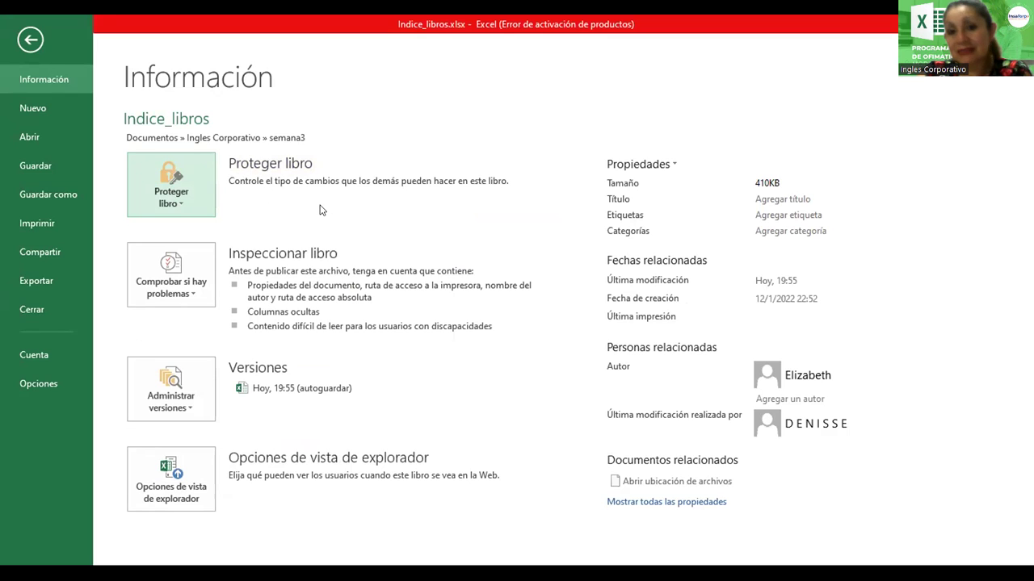
# Save and close the Indice_libros workbook
pyautogui.click(54, 165)
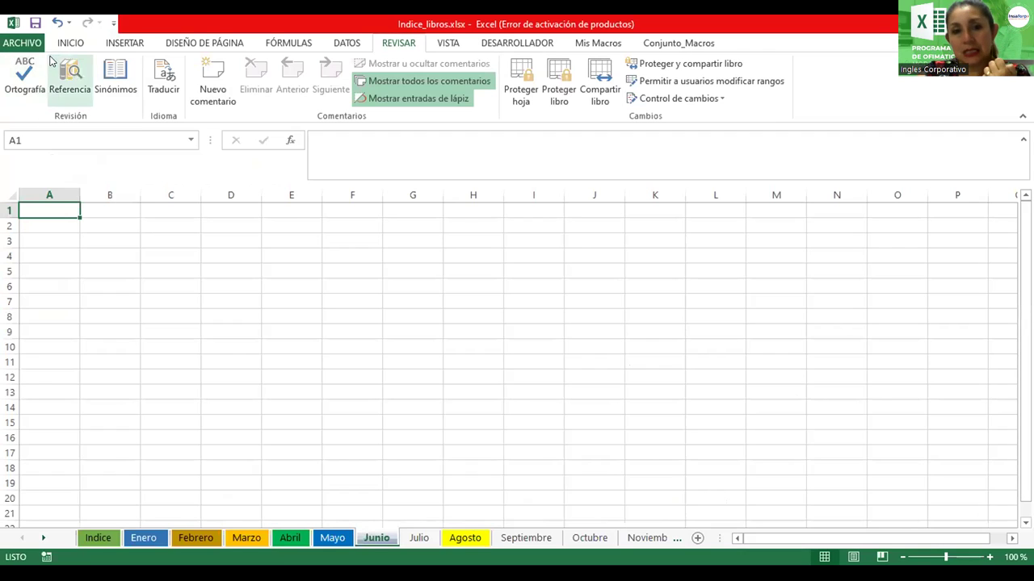
pyautogui.click(26, 43)
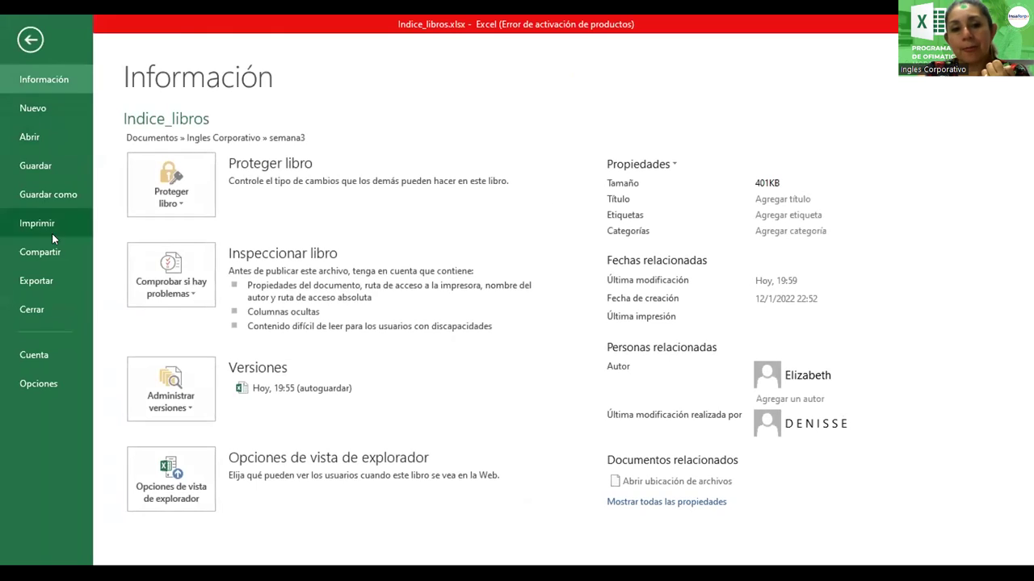
pyautogui.click(42, 305)
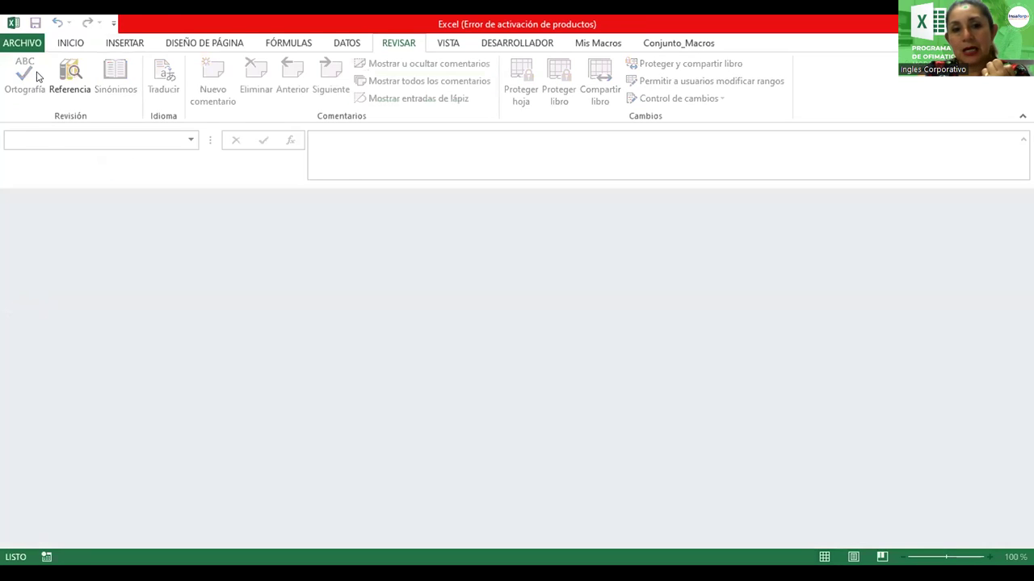
# Reopen Indice_libros.xlsx from the semana3 folder via Archivo > Abrir > Equipo
pyautogui.click(26, 45)
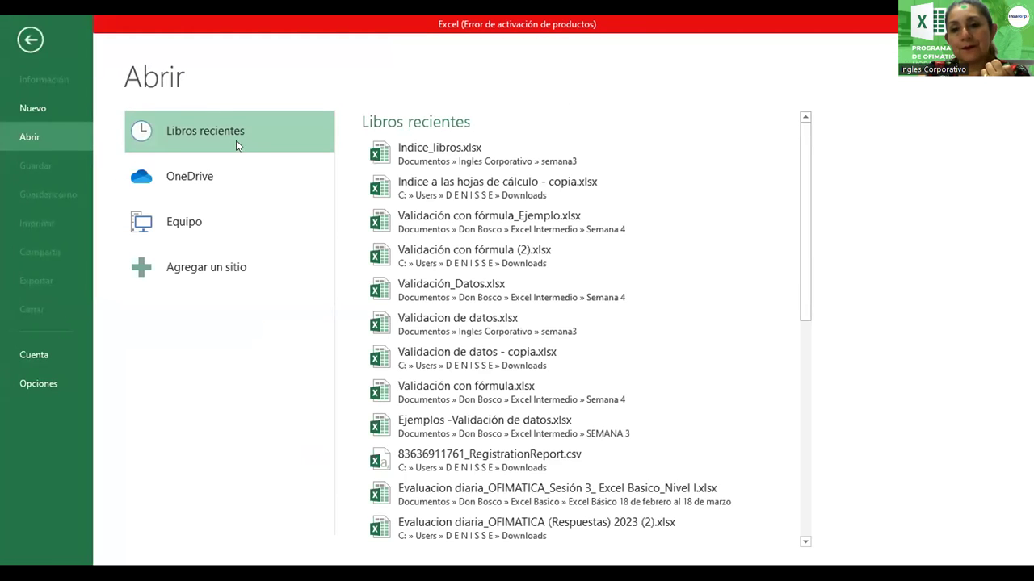
pyautogui.click(223, 259)
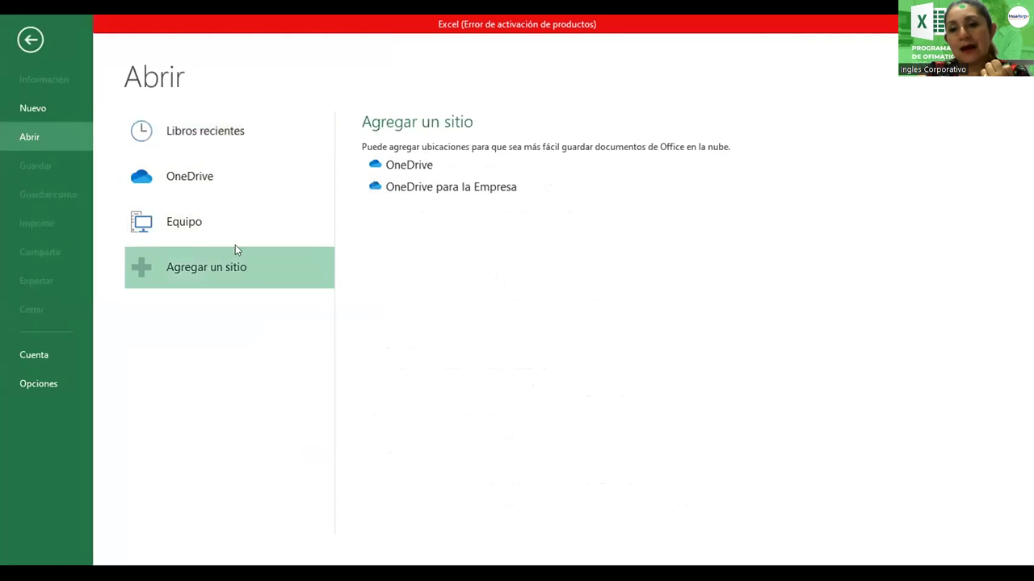
pyautogui.click(197, 226)
pyautogui.click(372, 179)
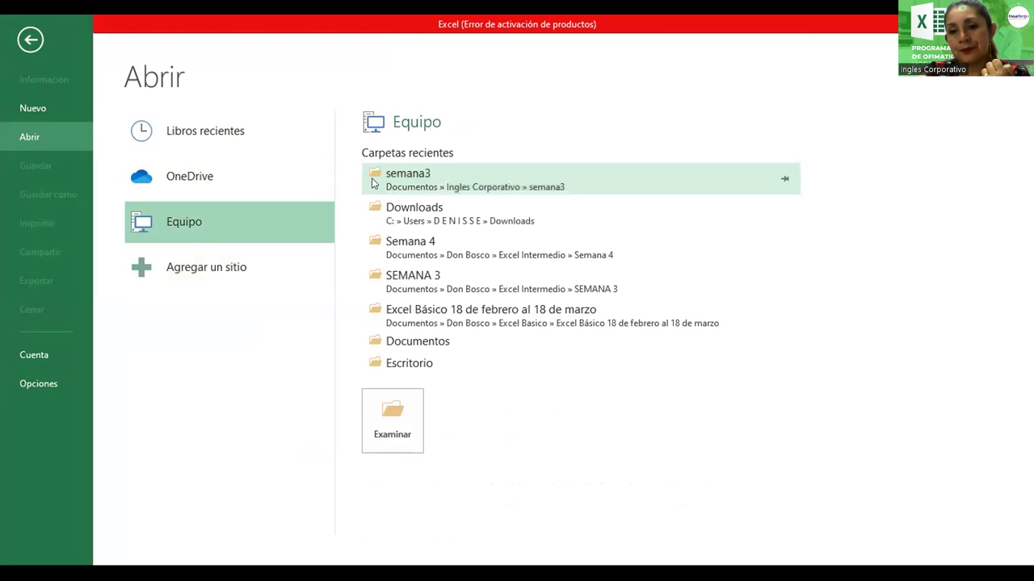
pyautogui.click(503, 128)
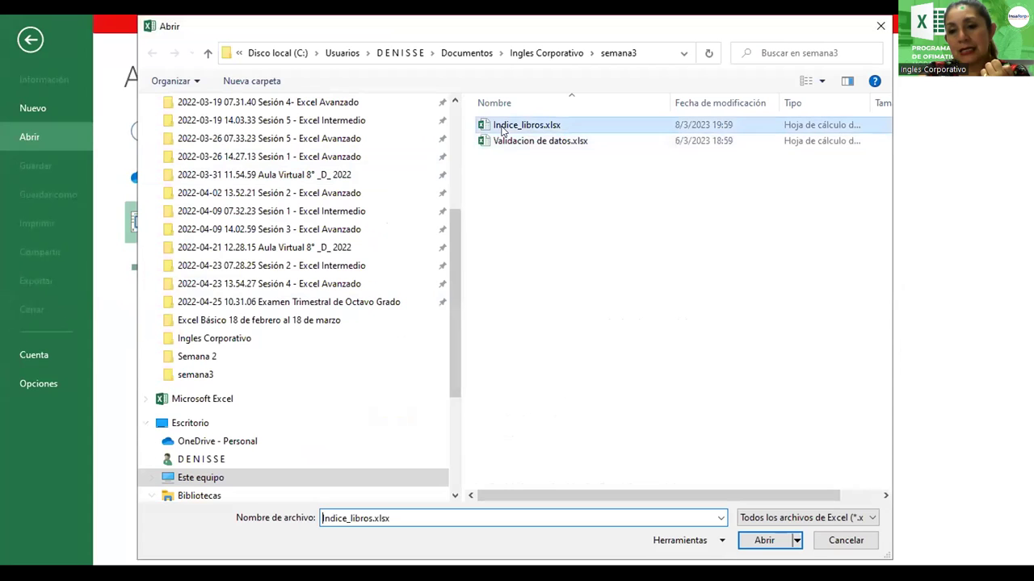
pyautogui.click(771, 547)
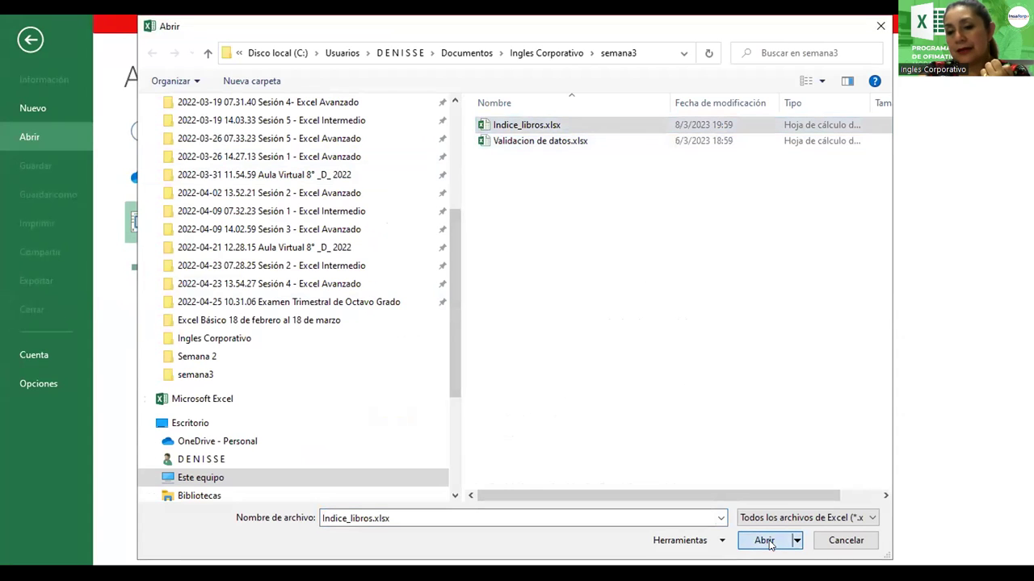